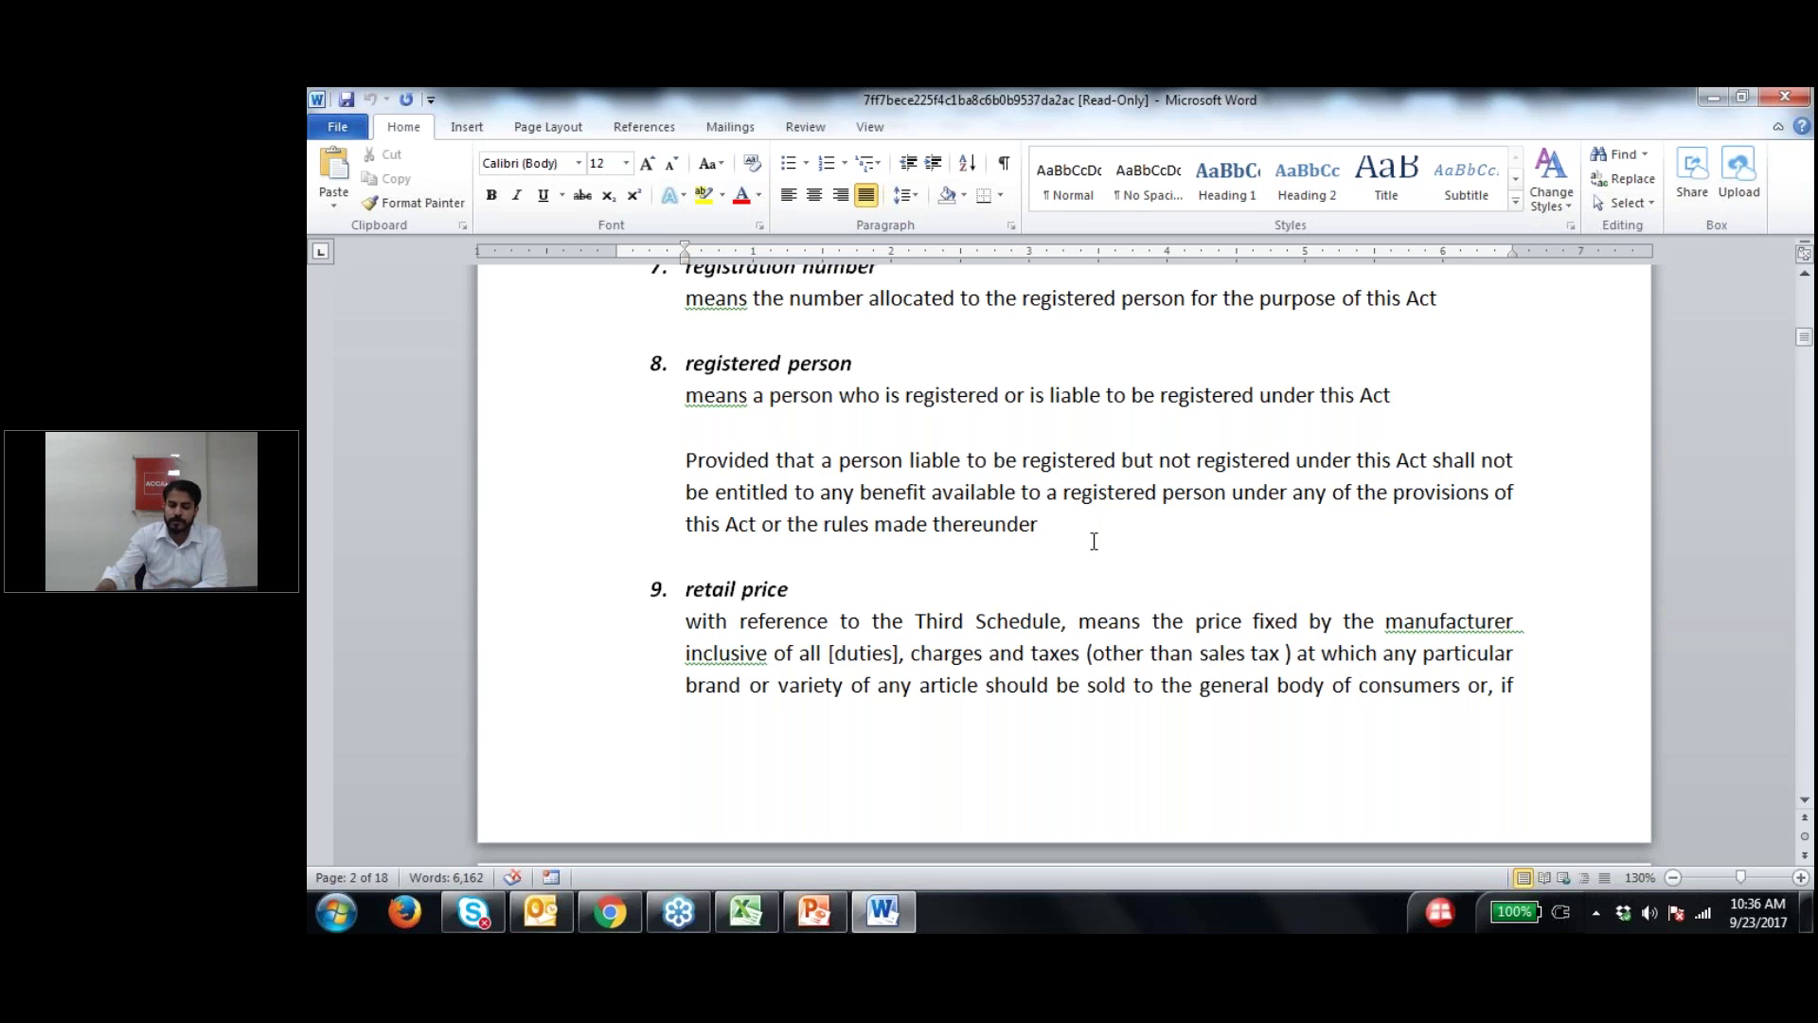
Step: Switch to the Excel workbook and open the blank Sheet2, magnified to 130%
{"action": "scroll", "coordinate": [1094, 540], "scroll_direction": "down", "scroll_amount": 4}
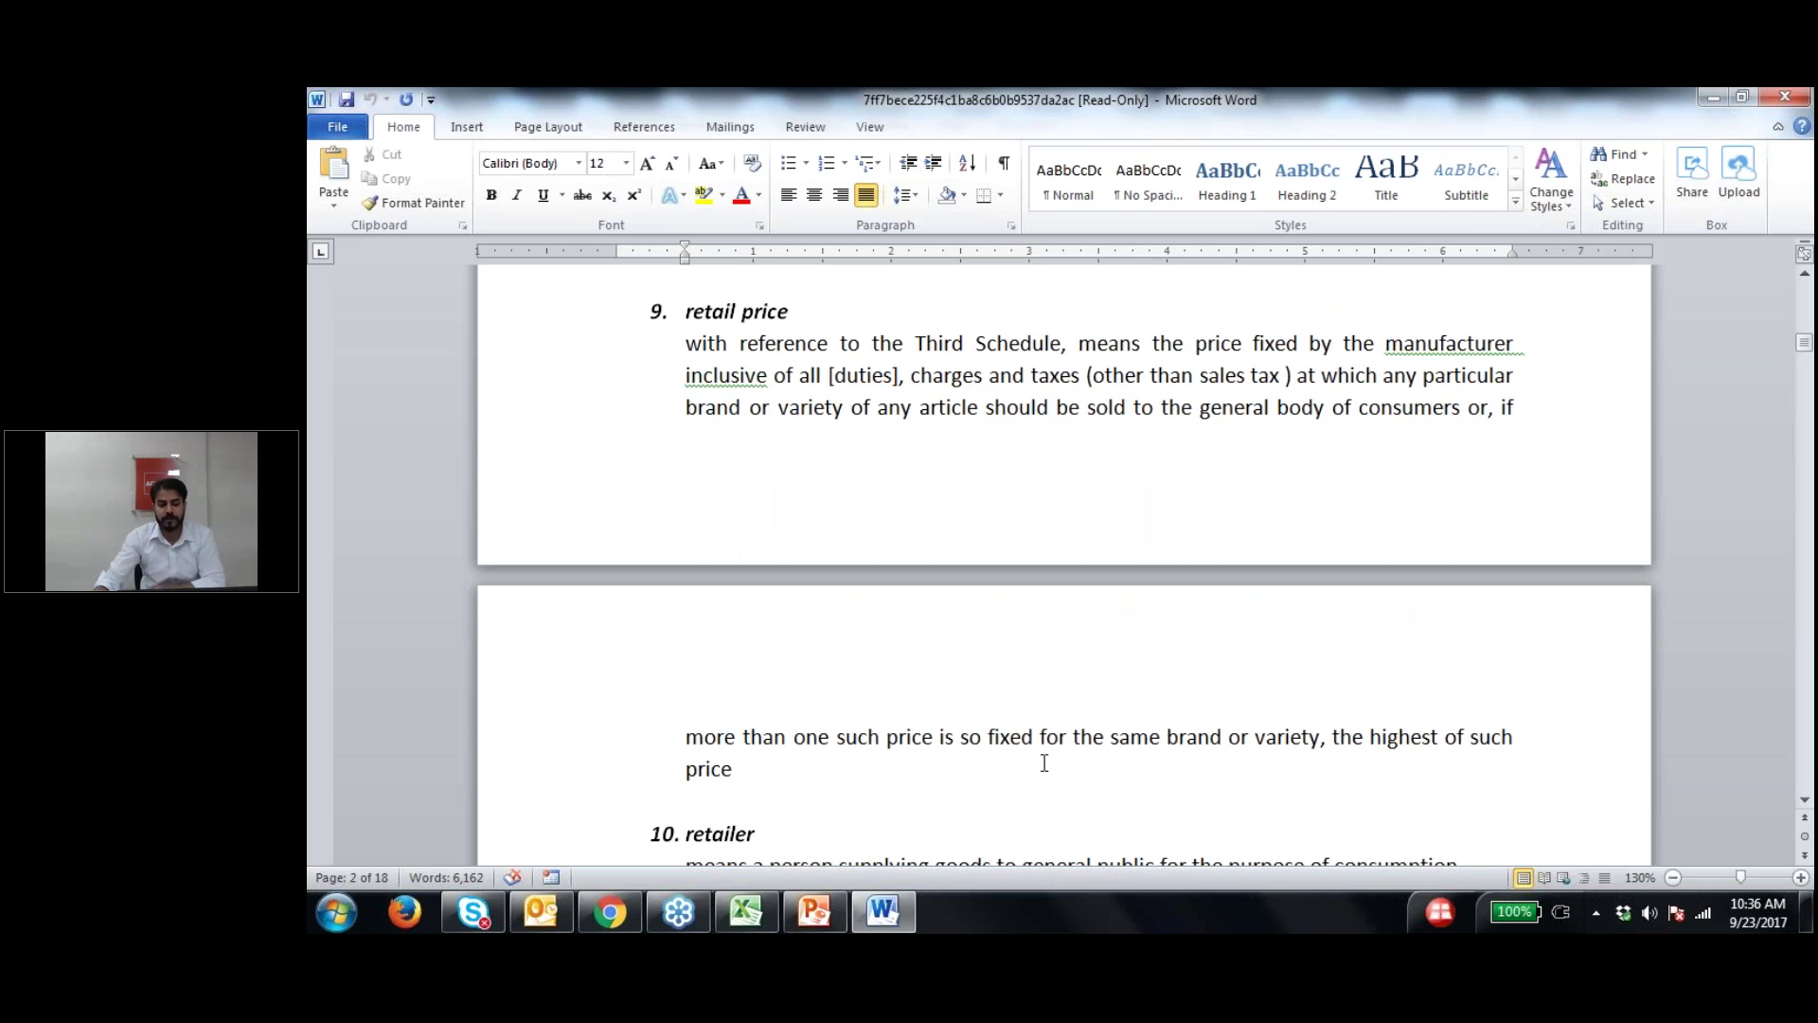
{"action": "left_click", "coordinate": [746, 914]}
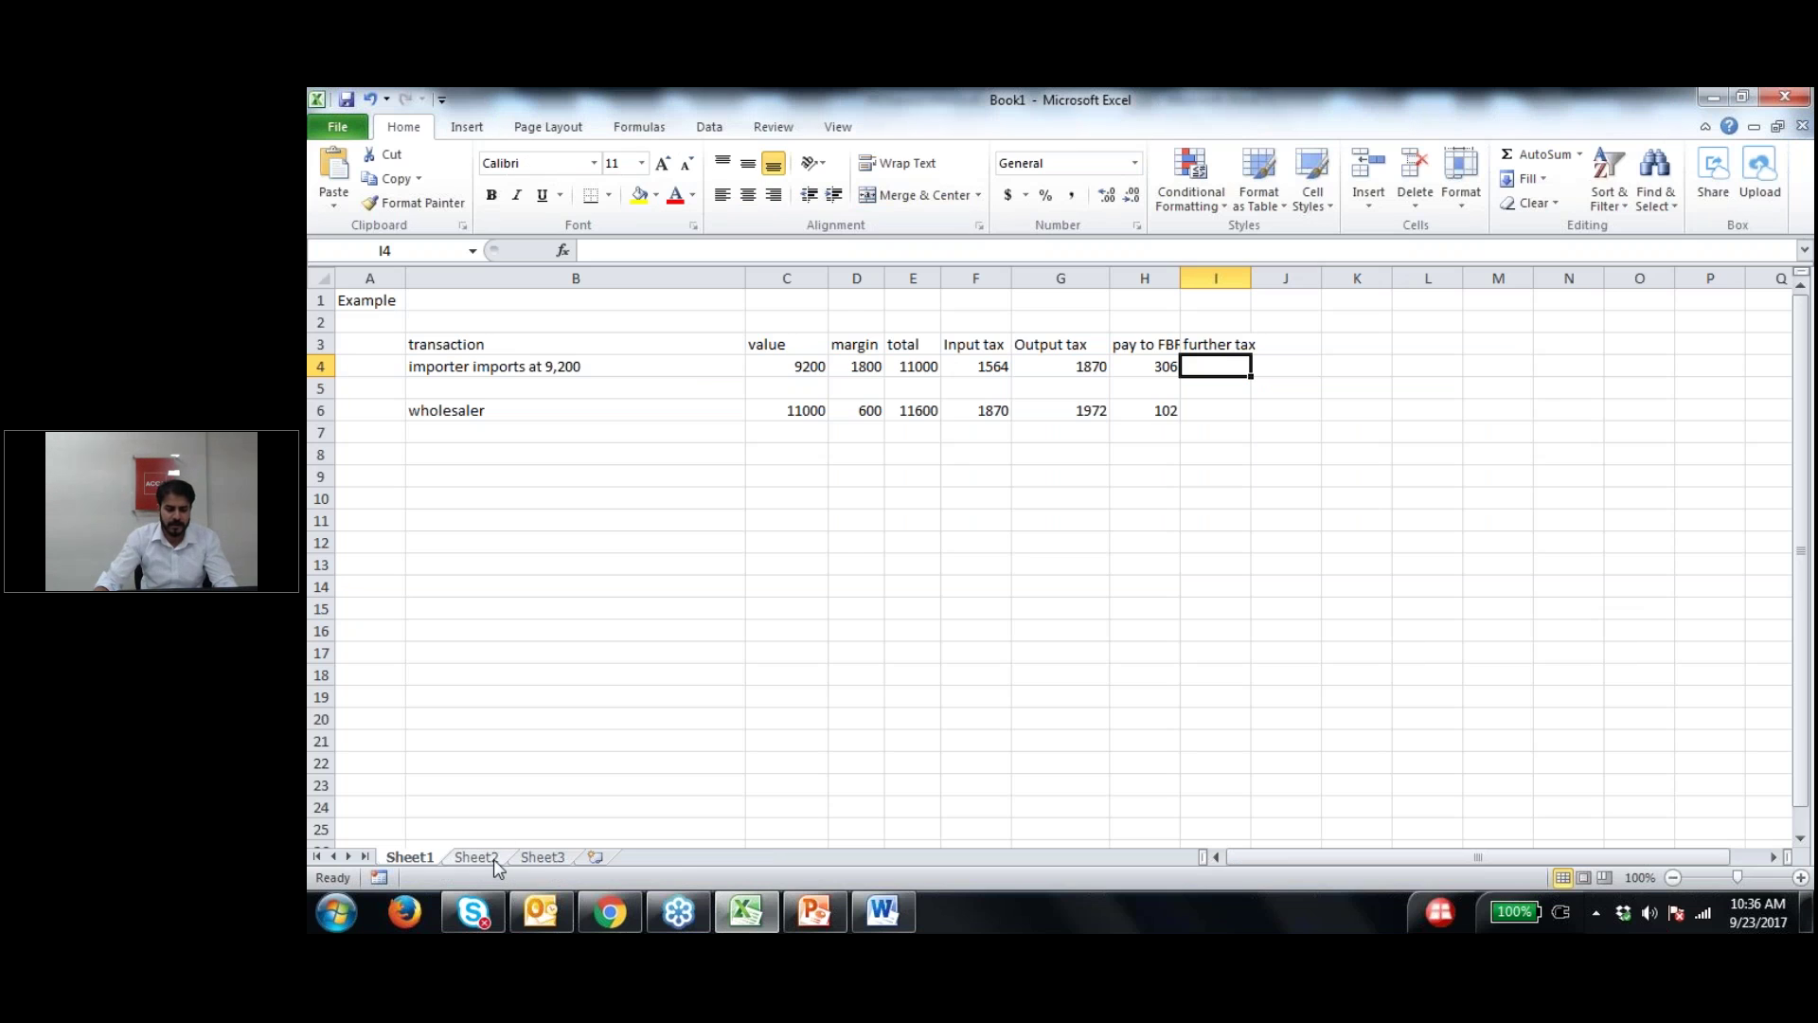
{"action": "left_click", "coordinate": [478, 857]}
{"action": "left_click", "coordinate": [1801, 878]}
{"action": "left_click", "coordinate": [1801, 877]}
{"action": "left_click", "coordinate": [1801, 878]}
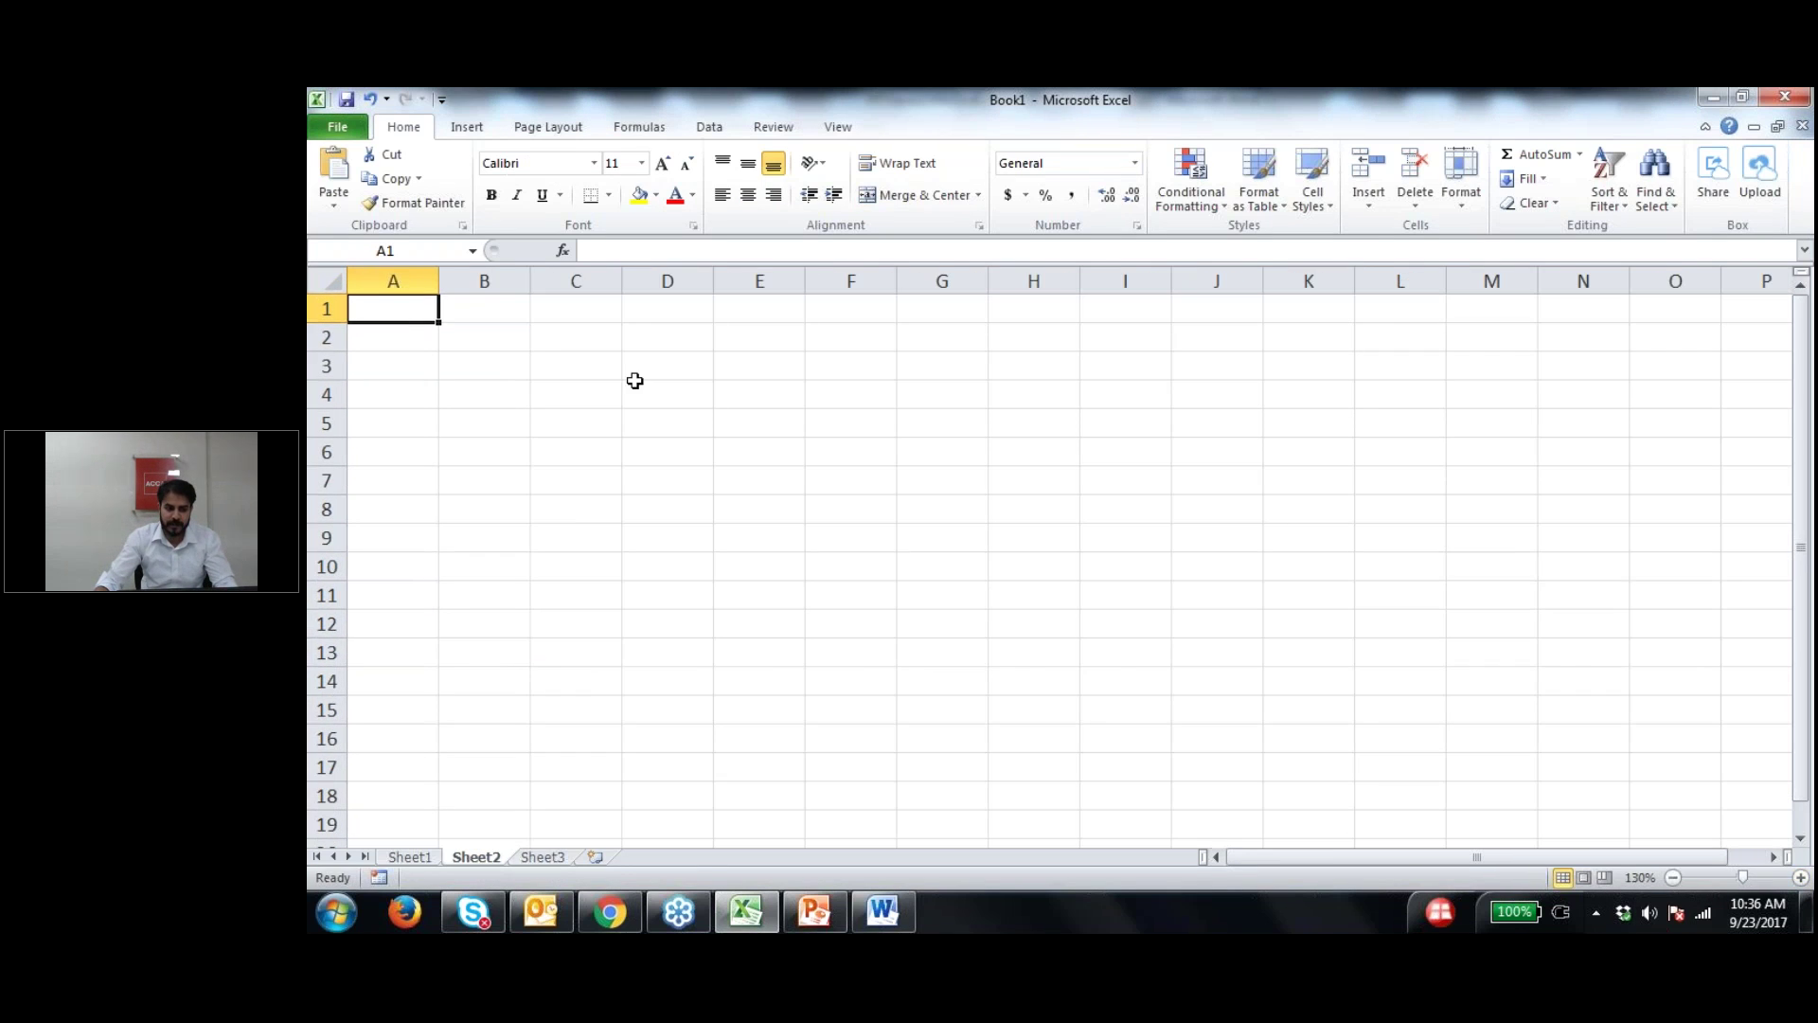
Step: Enter the label "manufaturer" in cell B3 and its price 60 in D3
{"action": "left_click", "coordinate": [471, 362]}
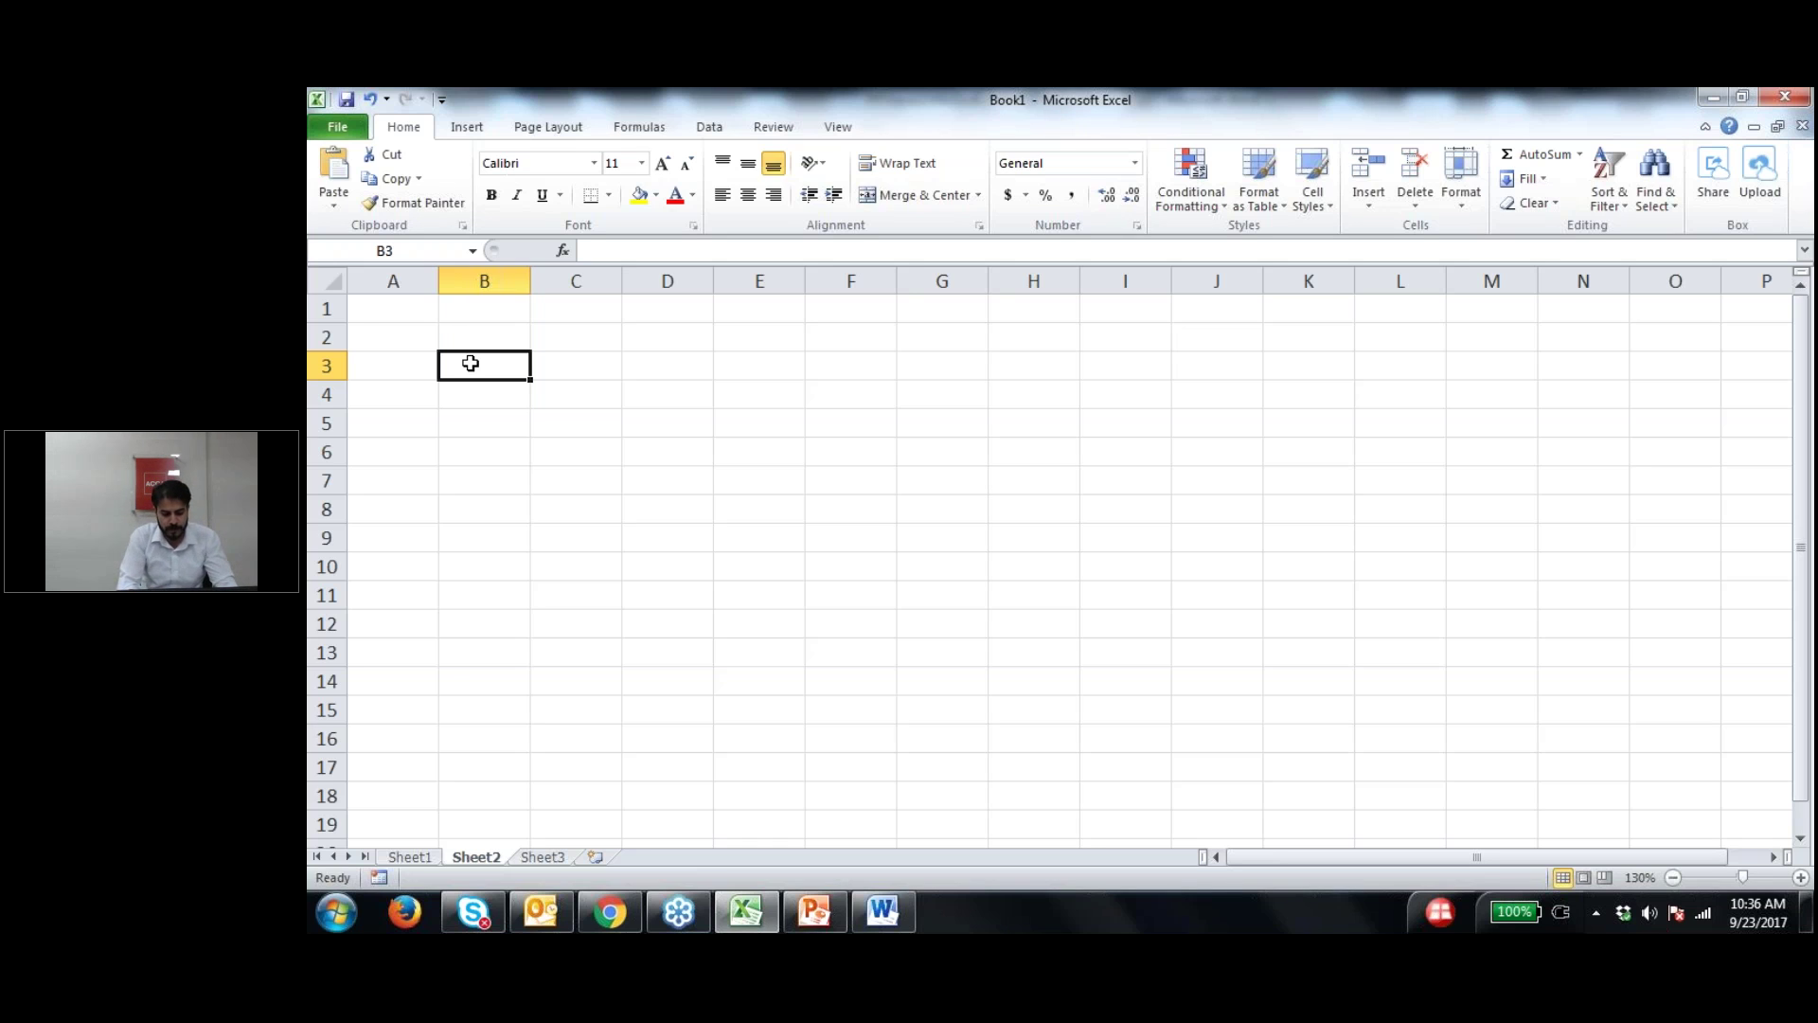
{"action": "type", "text": "manufaturer"}
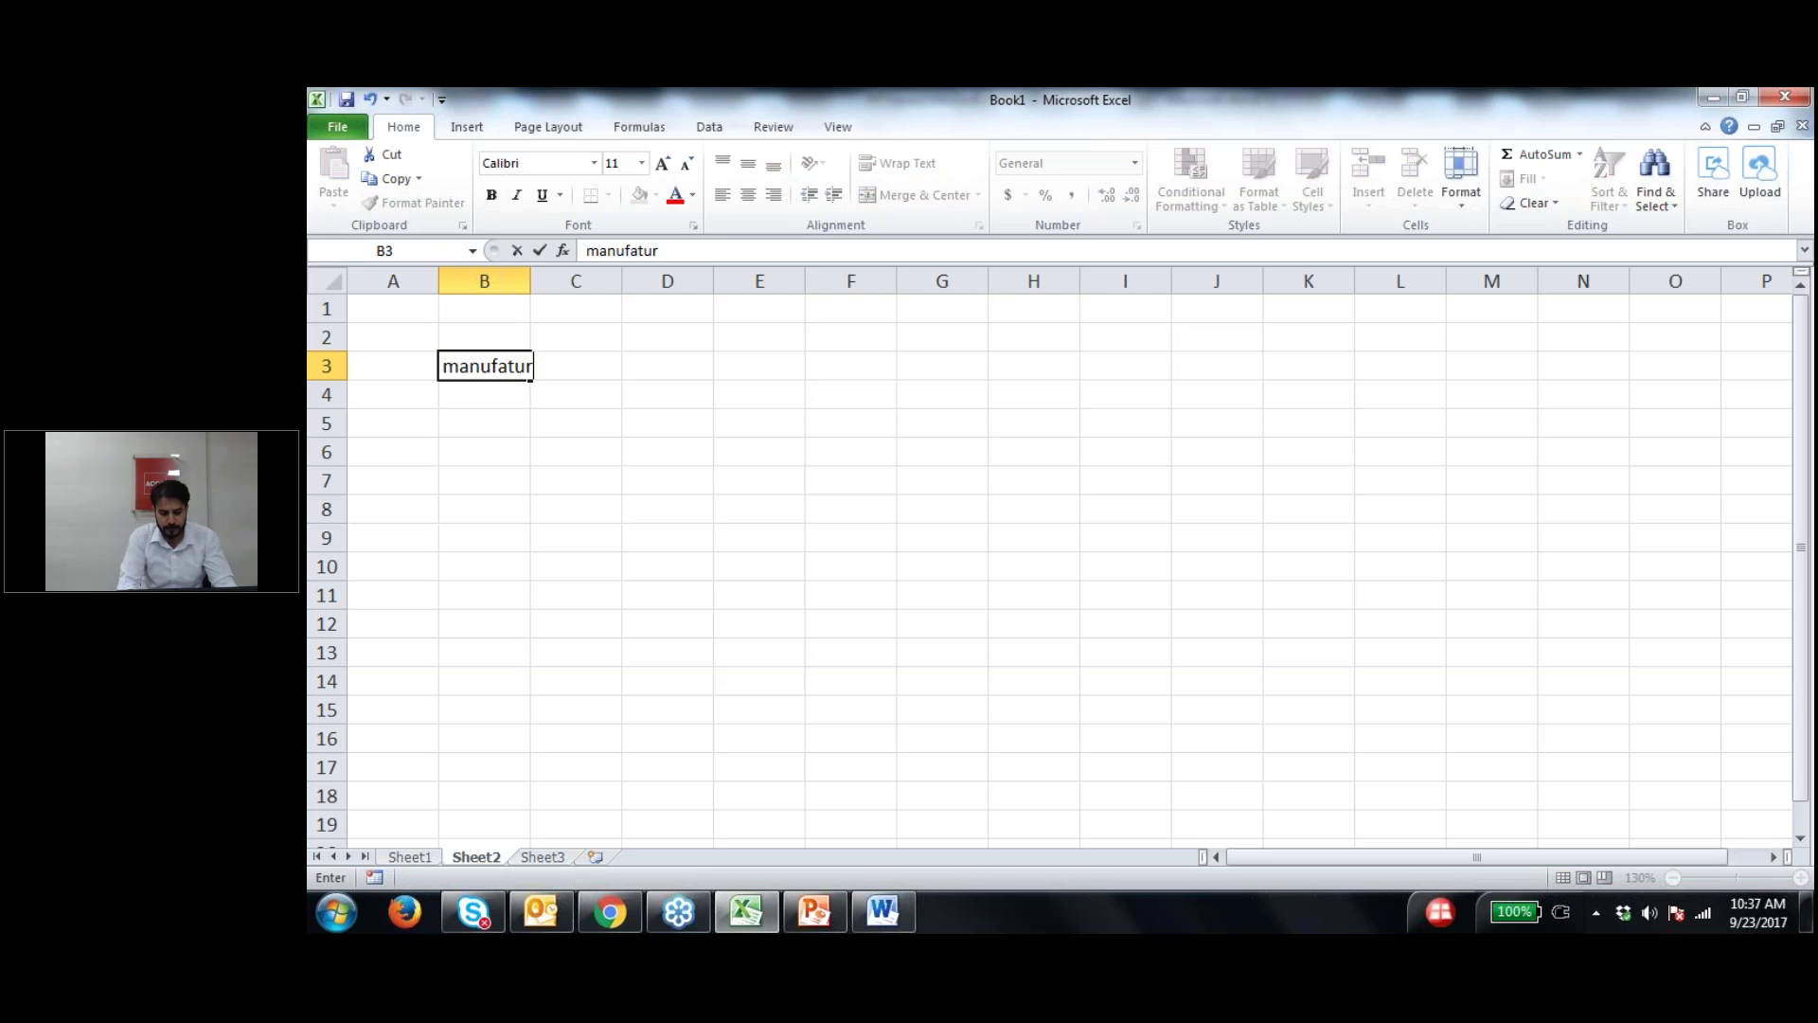
{"action": "key", "text": "Tab"}
{"action": "key", "text": "Tab"}
{"action": "key", "text": "Tab"}
{"action": "left_click", "coordinate": [667, 366]}
{"action": "type", "text": "60"}
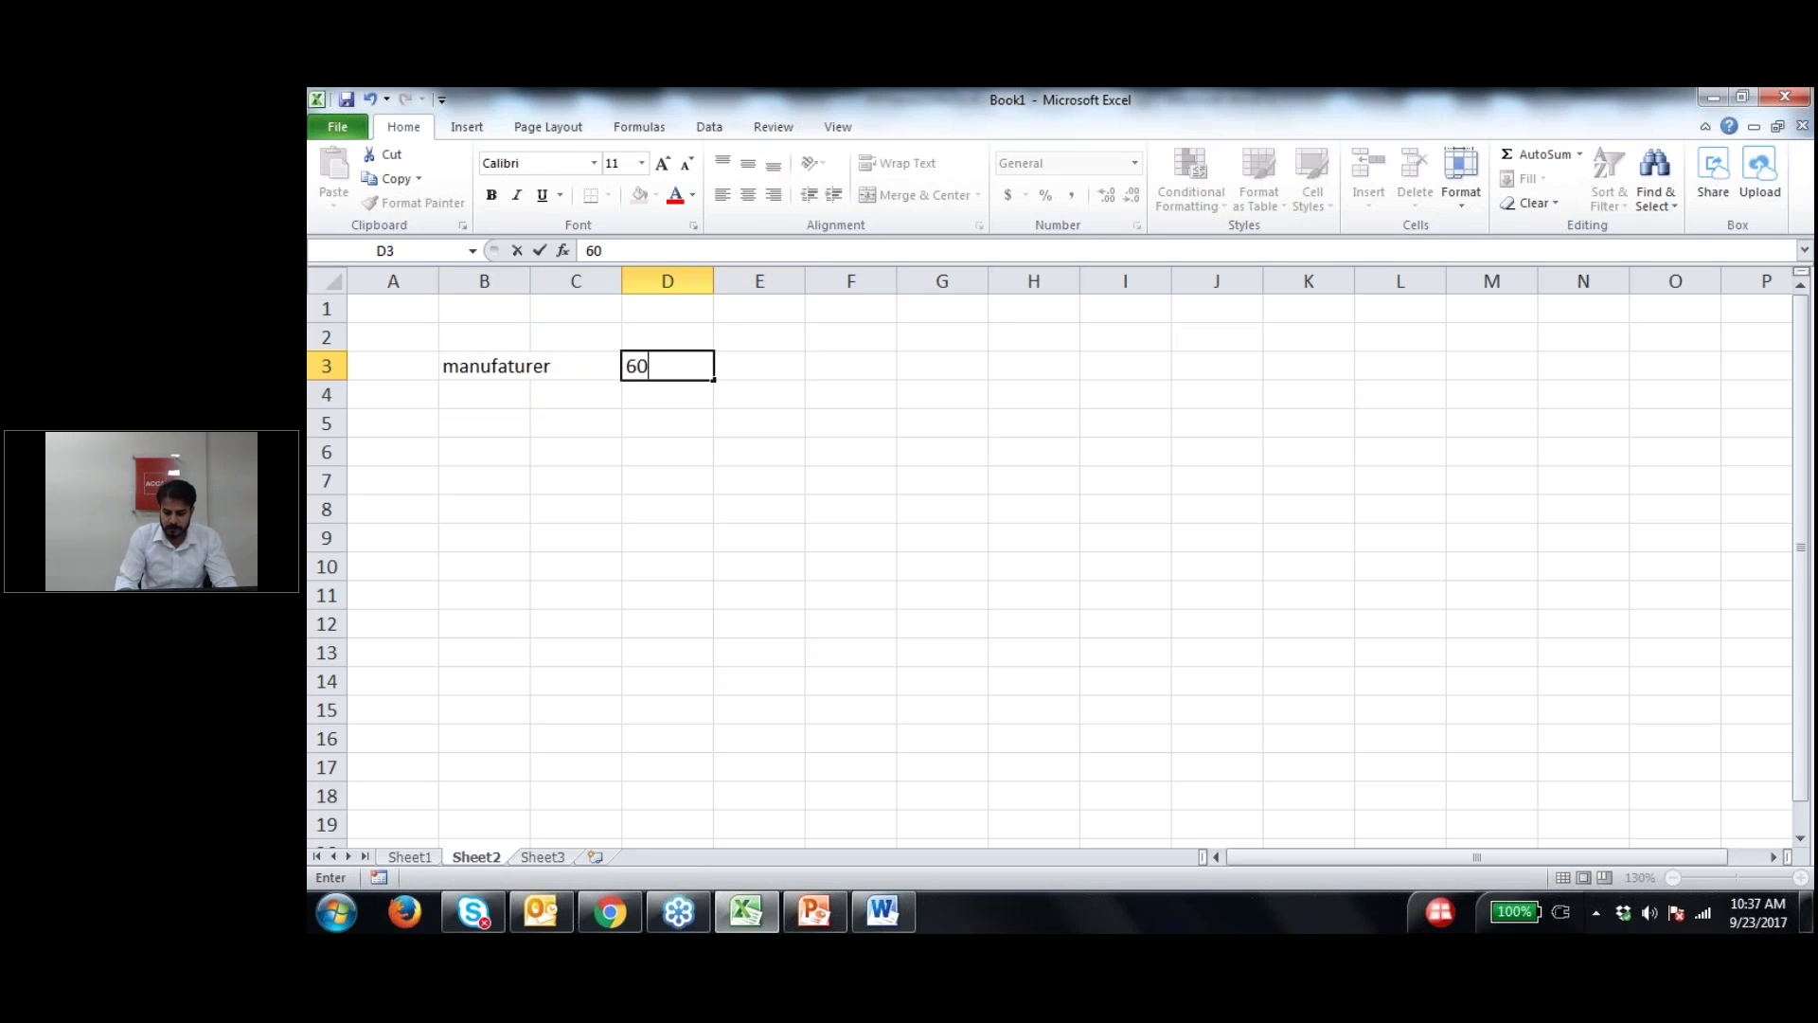
{"action": "key", "text": "Tab"}
Step: Add a "distributor" entry in cell B5 with the price 70 in D5
{"action": "key", "text": "Left"}
{"action": "key", "text": "Left"}
{"action": "key", "text": "Down"}
{"action": "key", "text": "Down"}
{"action": "key", "text": "Left"}
{"action": "type", "text": "distributor"}
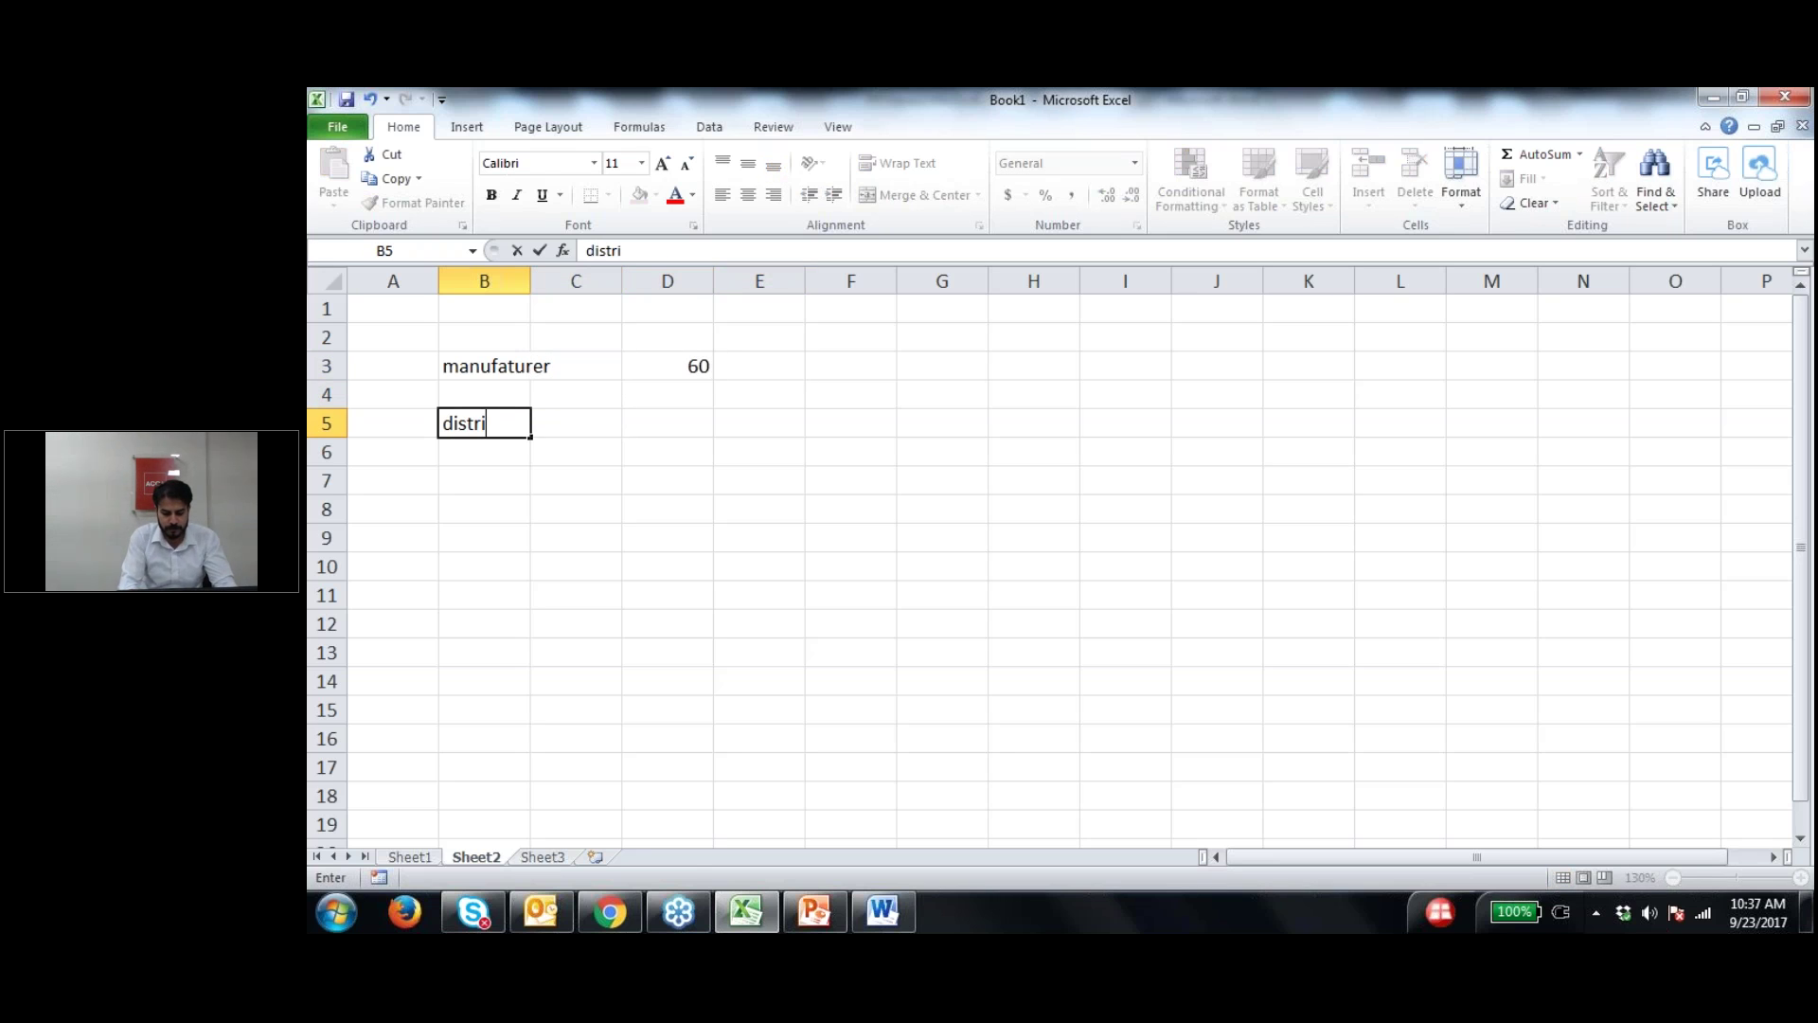
{"action": "key", "text": "Tab"}
{"action": "key", "text": "Tab"}
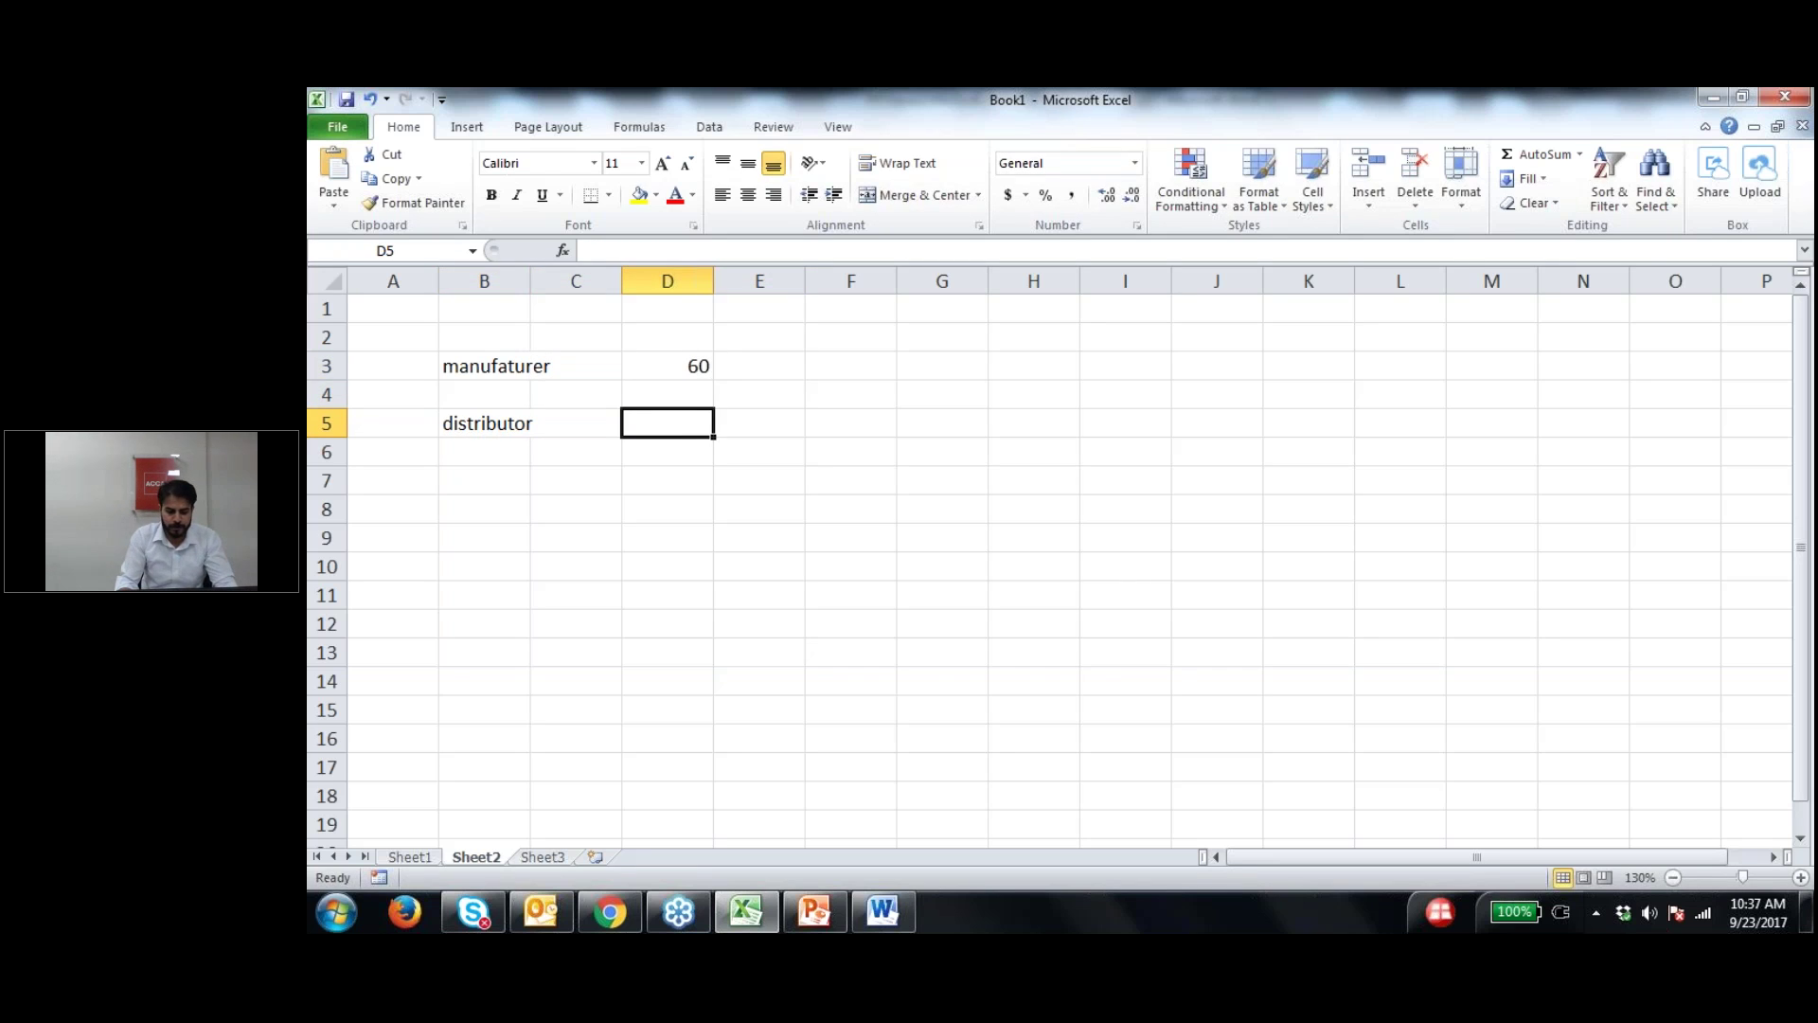
{"action": "type", "text": "70"}
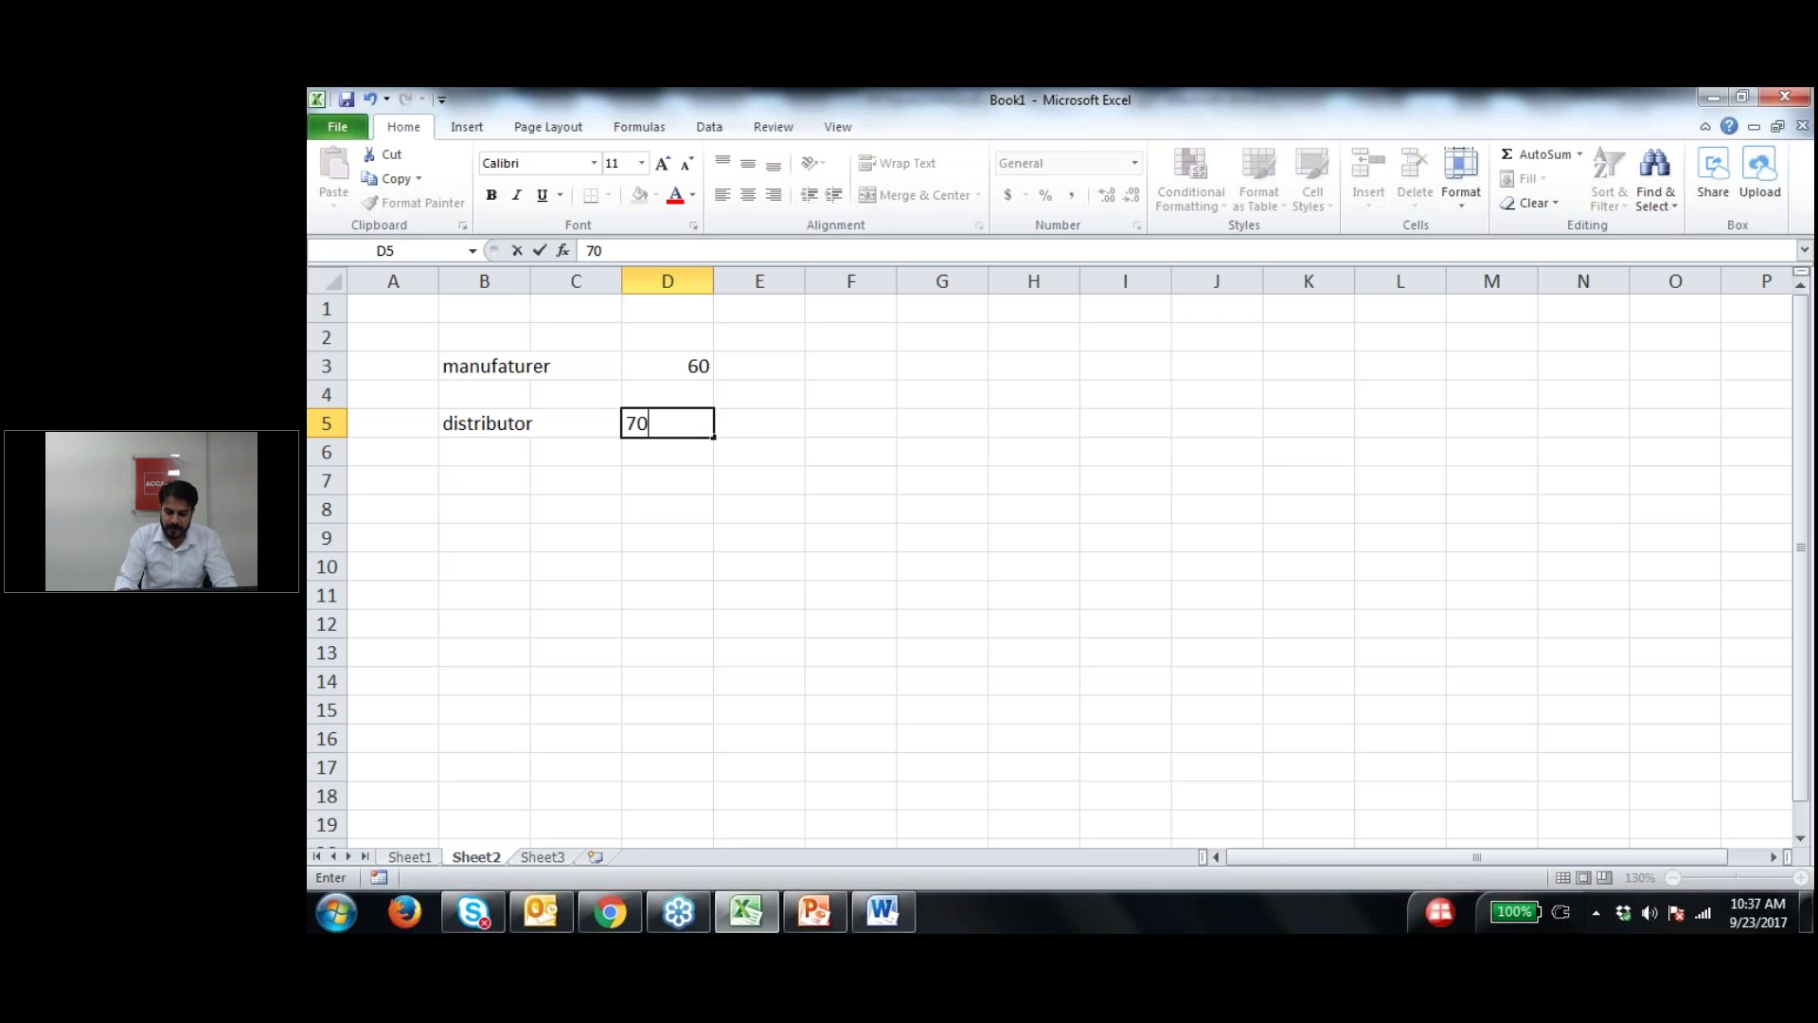
{"action": "key", "text": "Down"}
Step: Add a "wholesales" entry in cell B7 with the price 80 in D7
{"action": "key", "text": "Left"}
{"action": "key", "text": "Left"}
{"action": "key", "text": "Down"}
{"action": "type", "text": "wholesales"}
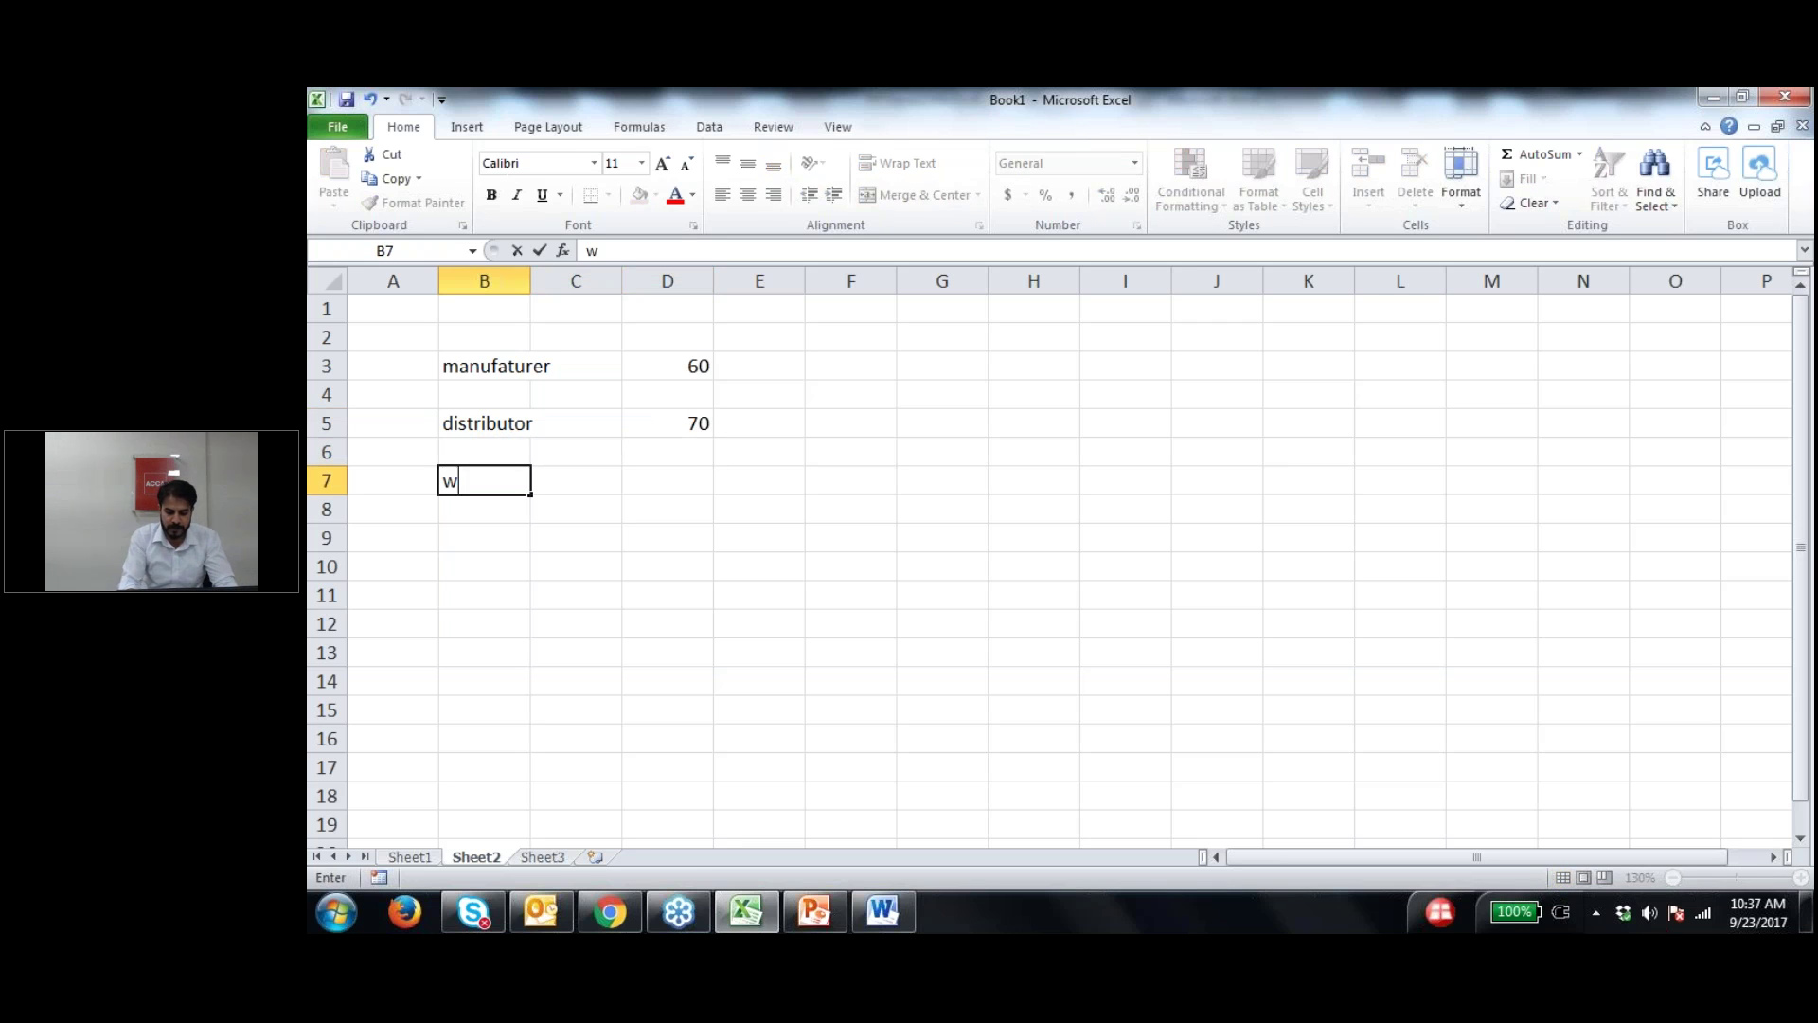
{"action": "key", "text": "Tab"}
{"action": "key", "text": "Tab"}
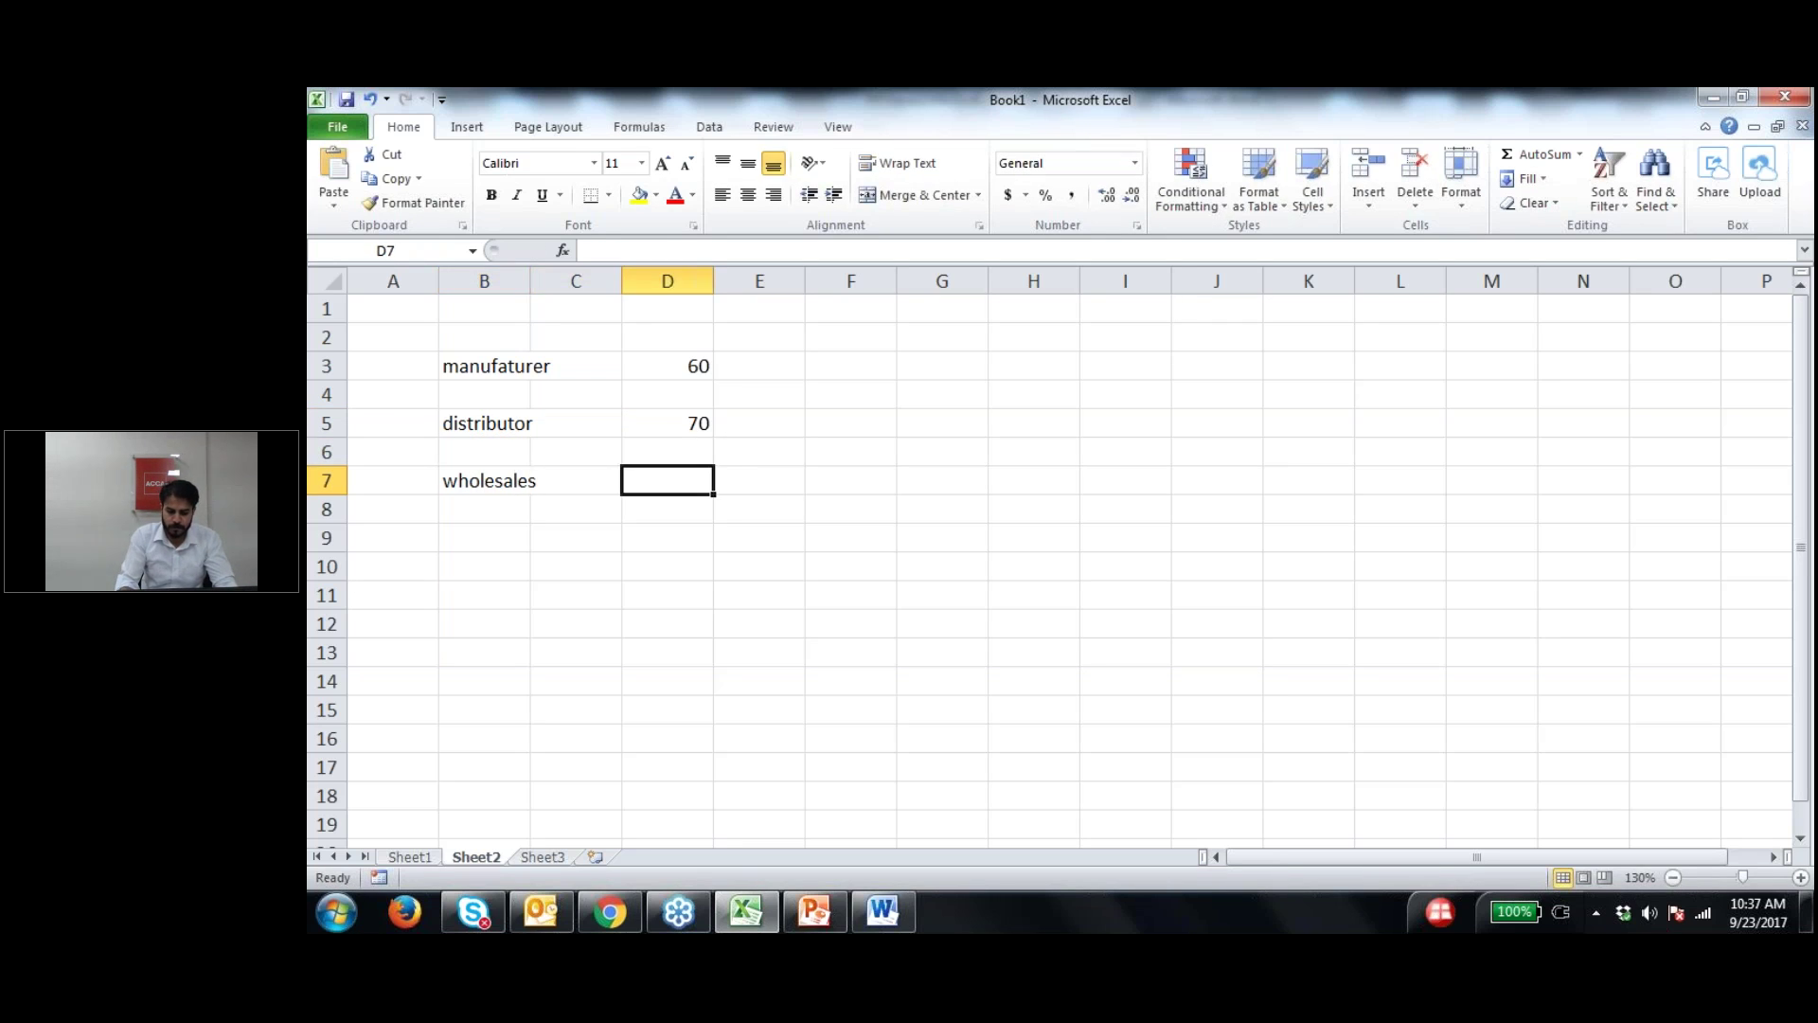
{"action": "type", "text": "80"}
{"action": "key", "text": "Down"}
Step: Add a "retailler" entry in cell B9 with the price 100 in D9
{"action": "key", "text": "Down"}
{"action": "key", "text": "Left"}
{"action": "key", "text": "Left"}
{"action": "type", "text": "retailker"}
{"action": "key", "text": "BackSpace"}
{"action": "key", "text": "BackSpace"}
{"action": "key", "text": "BackSpace"}
{"action": "type", "text": "ler"}
{"action": "key", "text": "Tab"}
{"action": "key", "text": "Tab"}
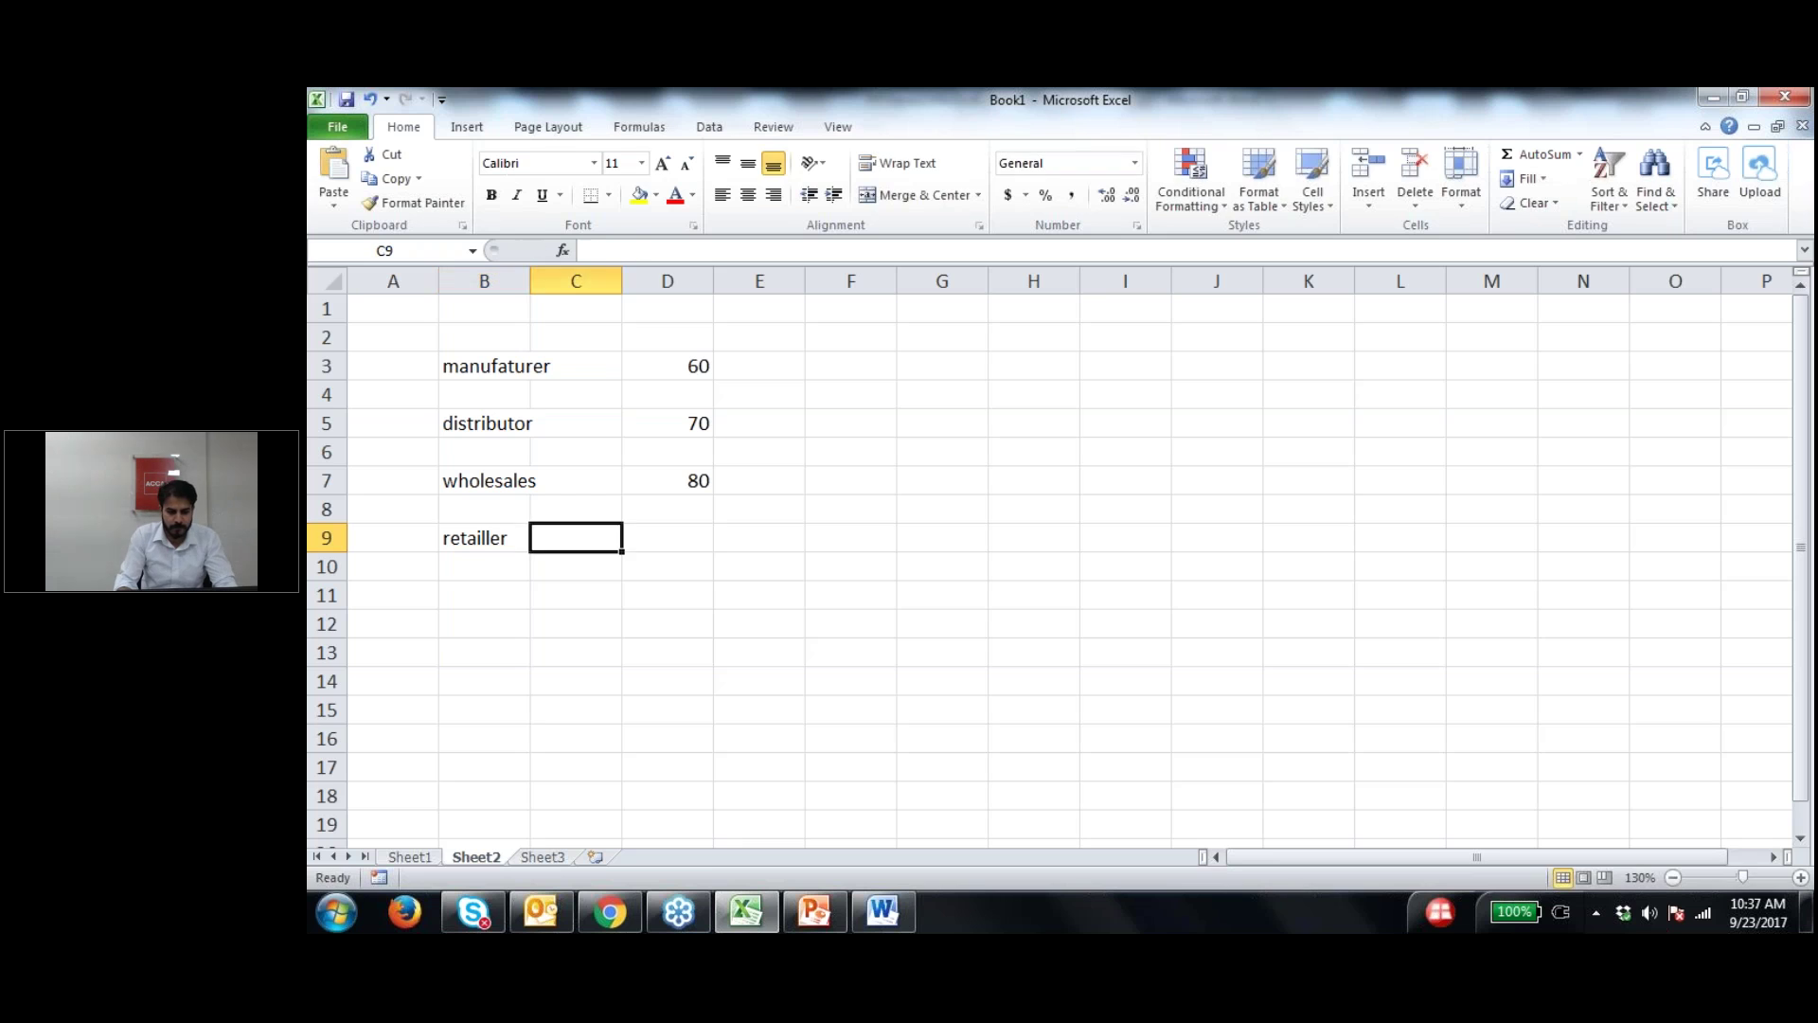
{"action": "type", "text": "100"}
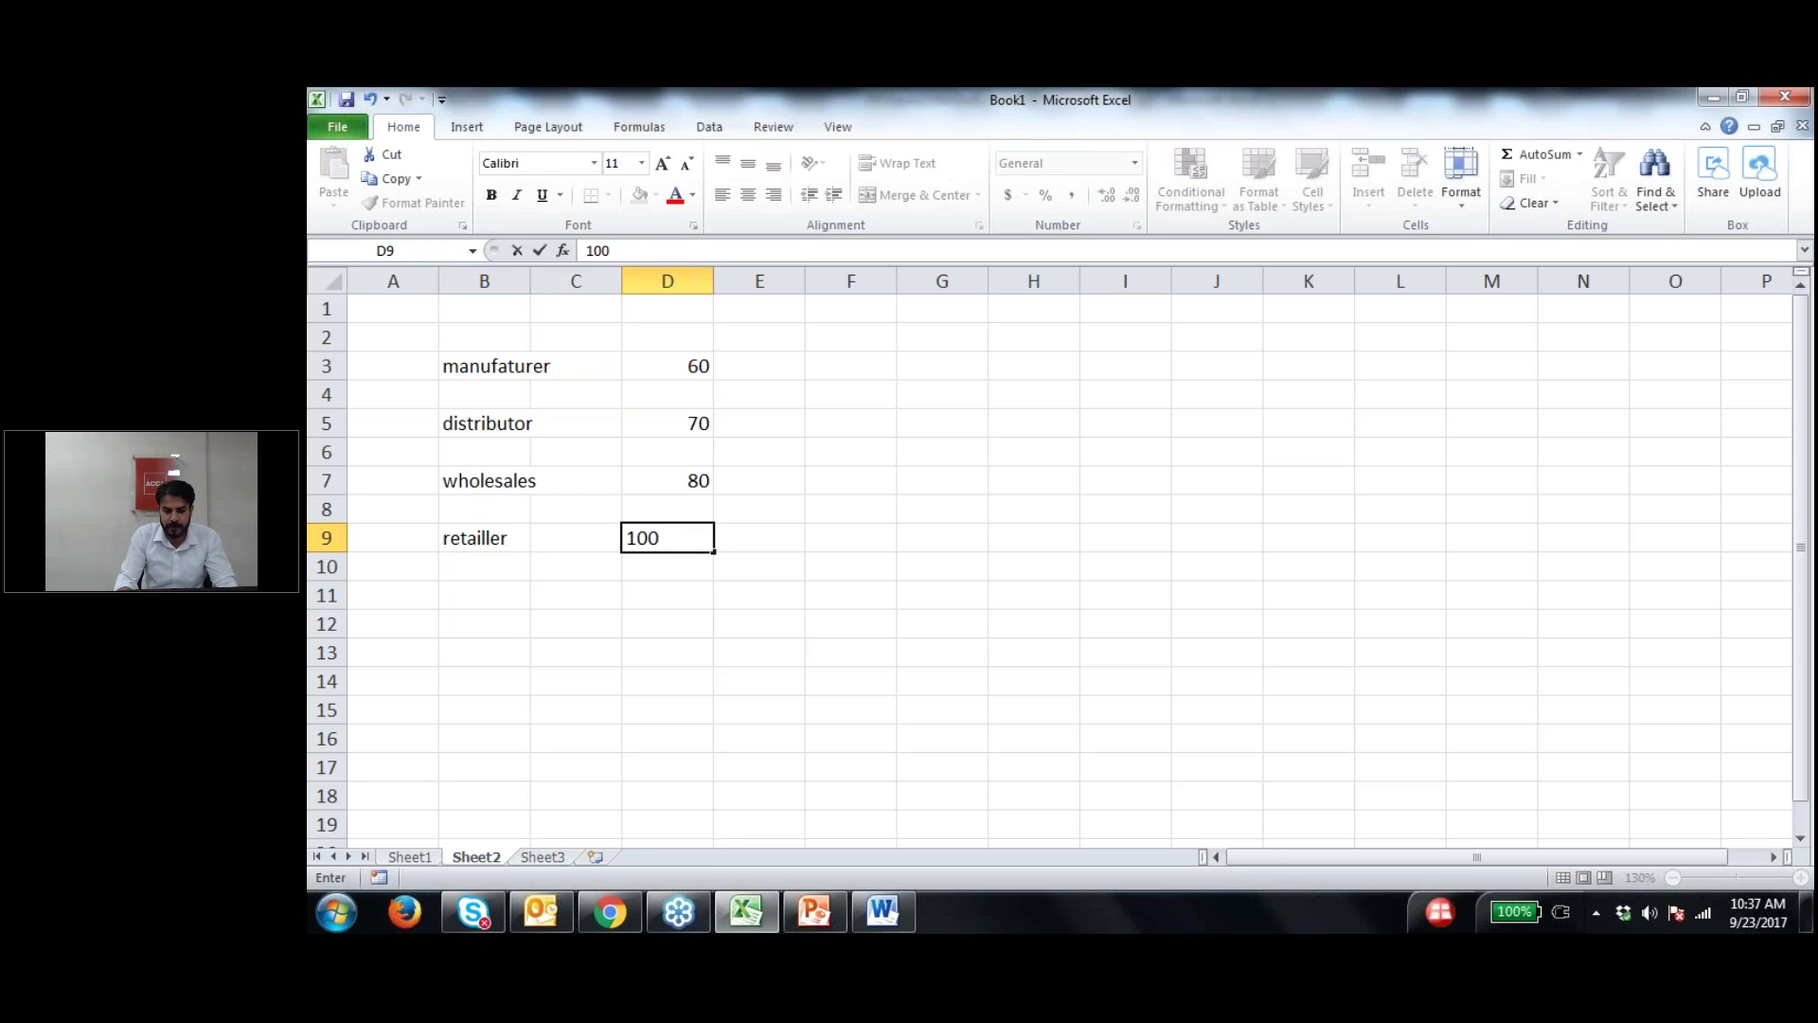
{"action": "key", "text": "ctrl+Return"}
Step: Enter the 17% tax rate beside the manufacturer, distributor and wholesale prices in cells E3, E5 and E7
{"action": "left_click", "coordinate": [667, 509]}
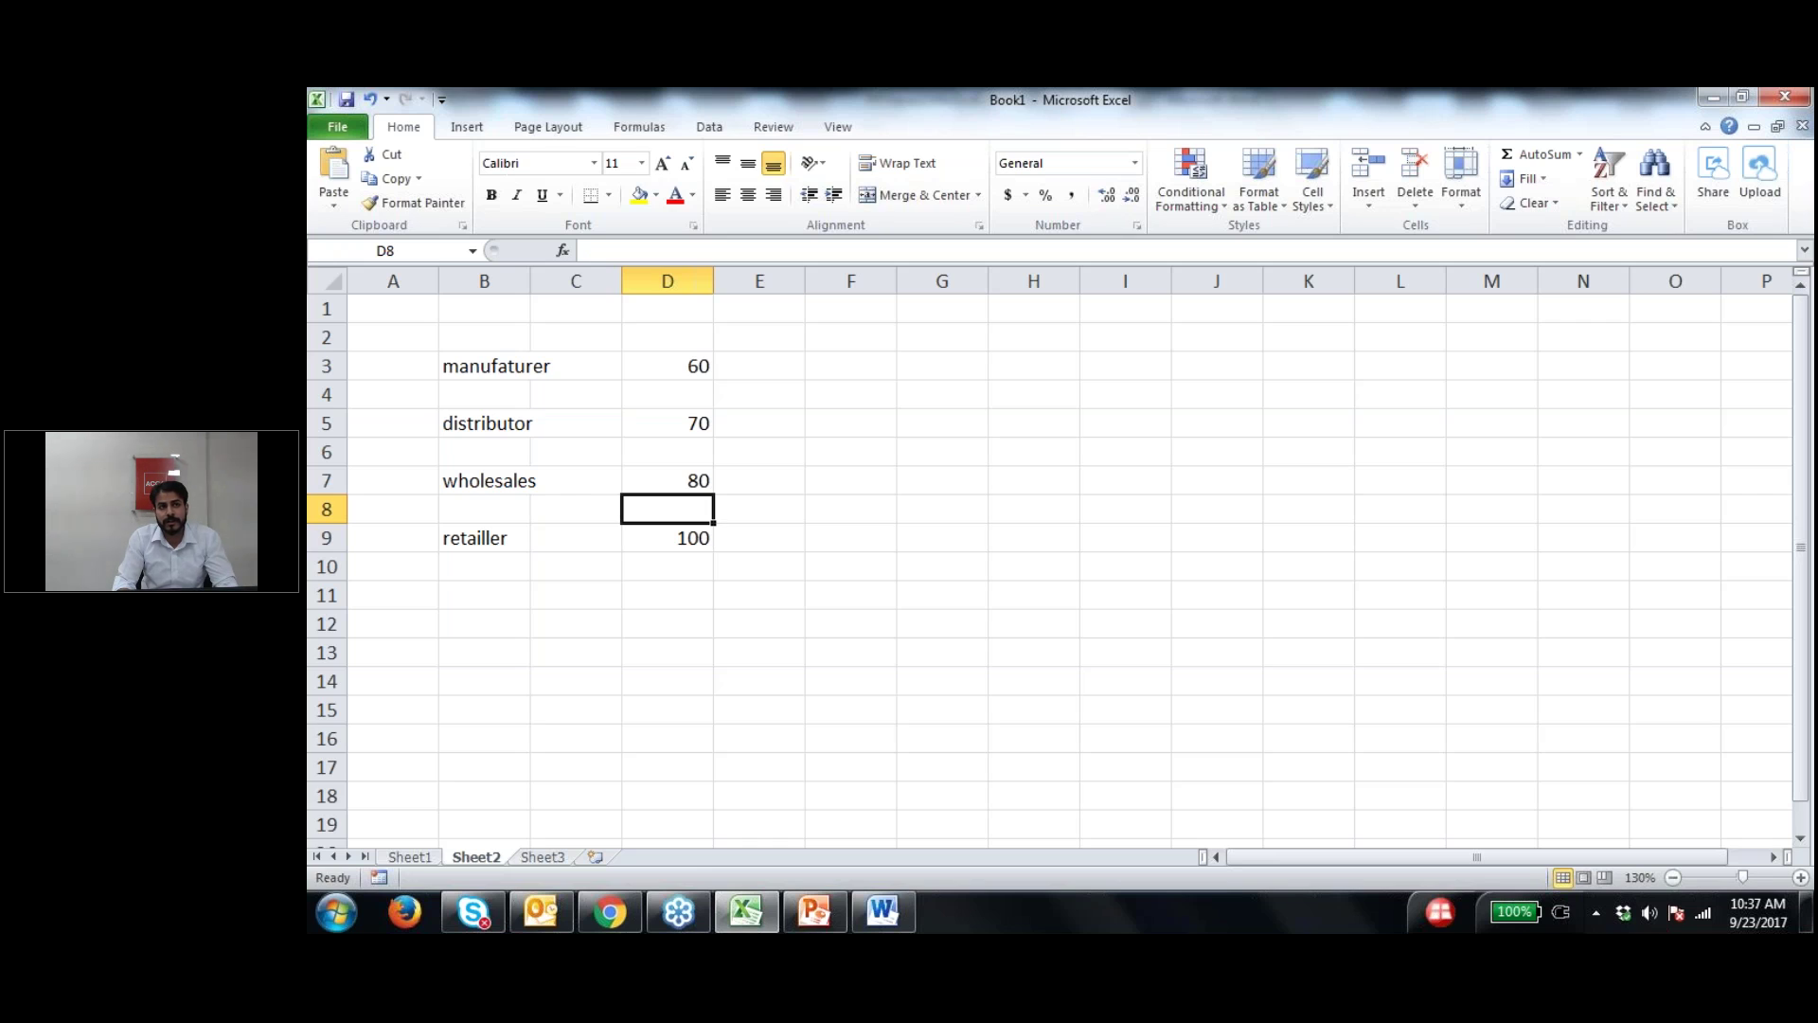
{"action": "key", "text": "Up"}
{"action": "key", "text": "Up"}
{"action": "key", "text": "Up"}
{"action": "key", "text": "Up"}
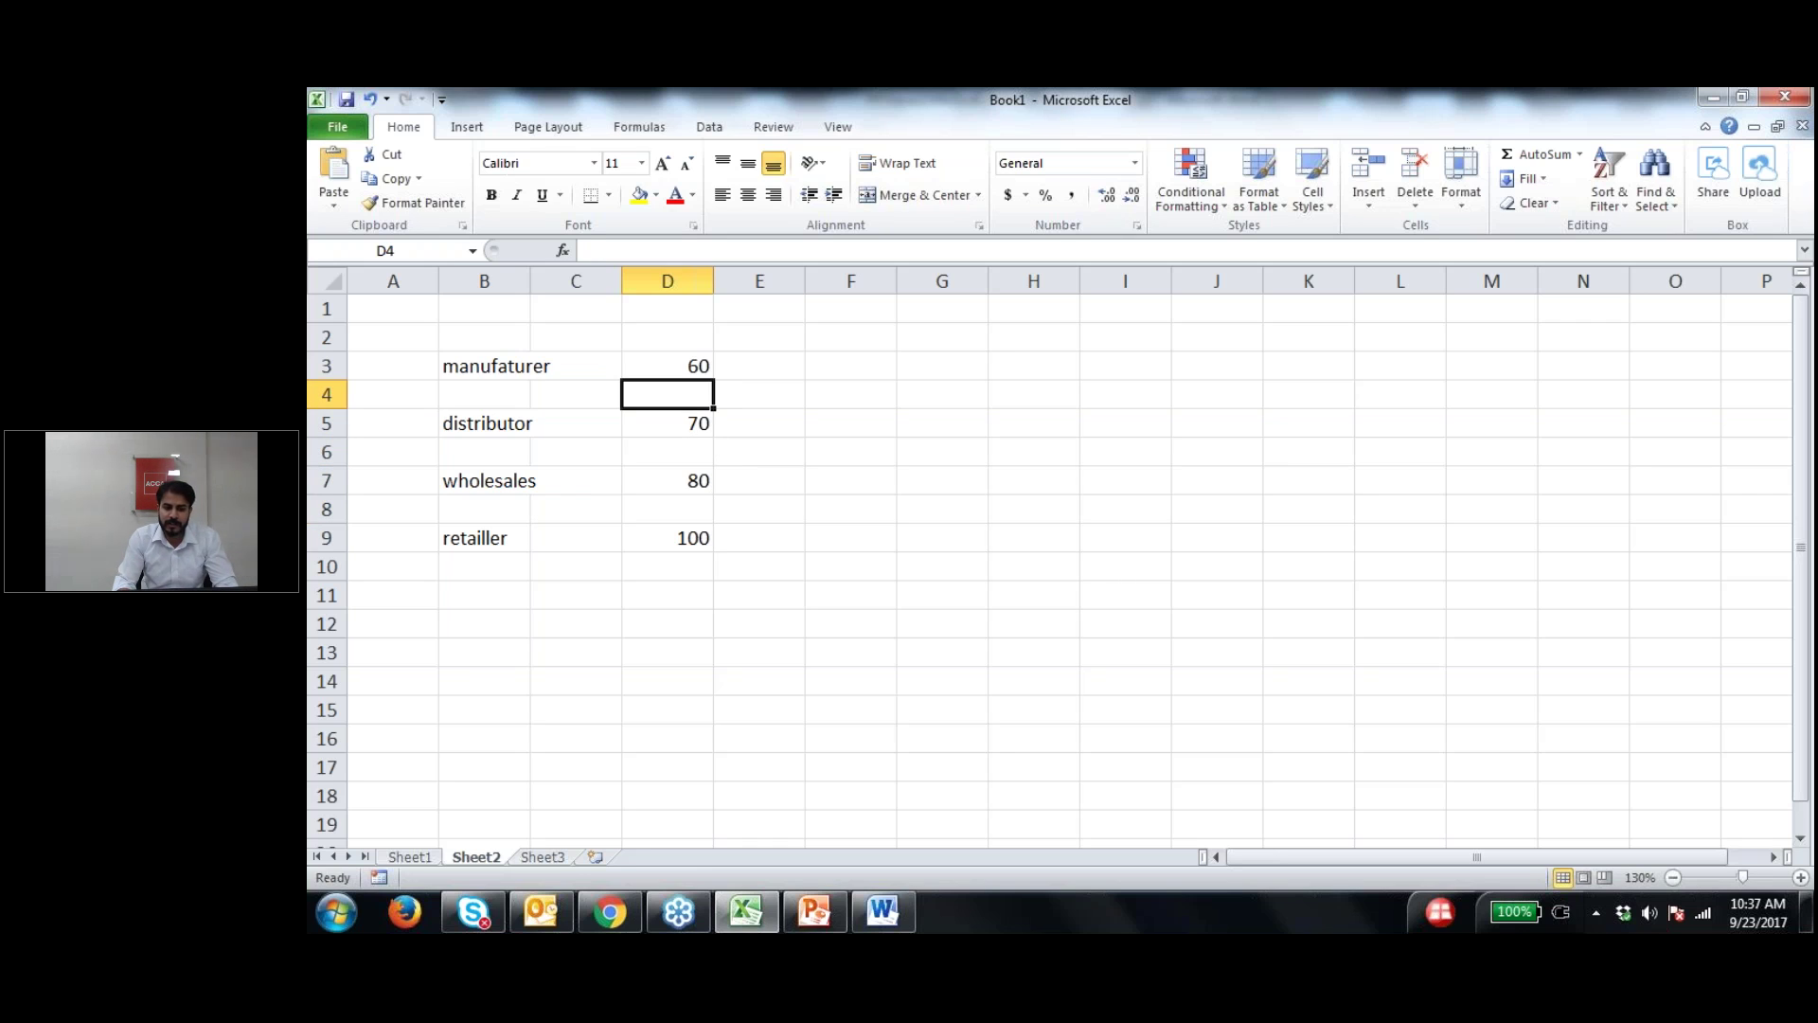
{"action": "key", "text": "Up"}
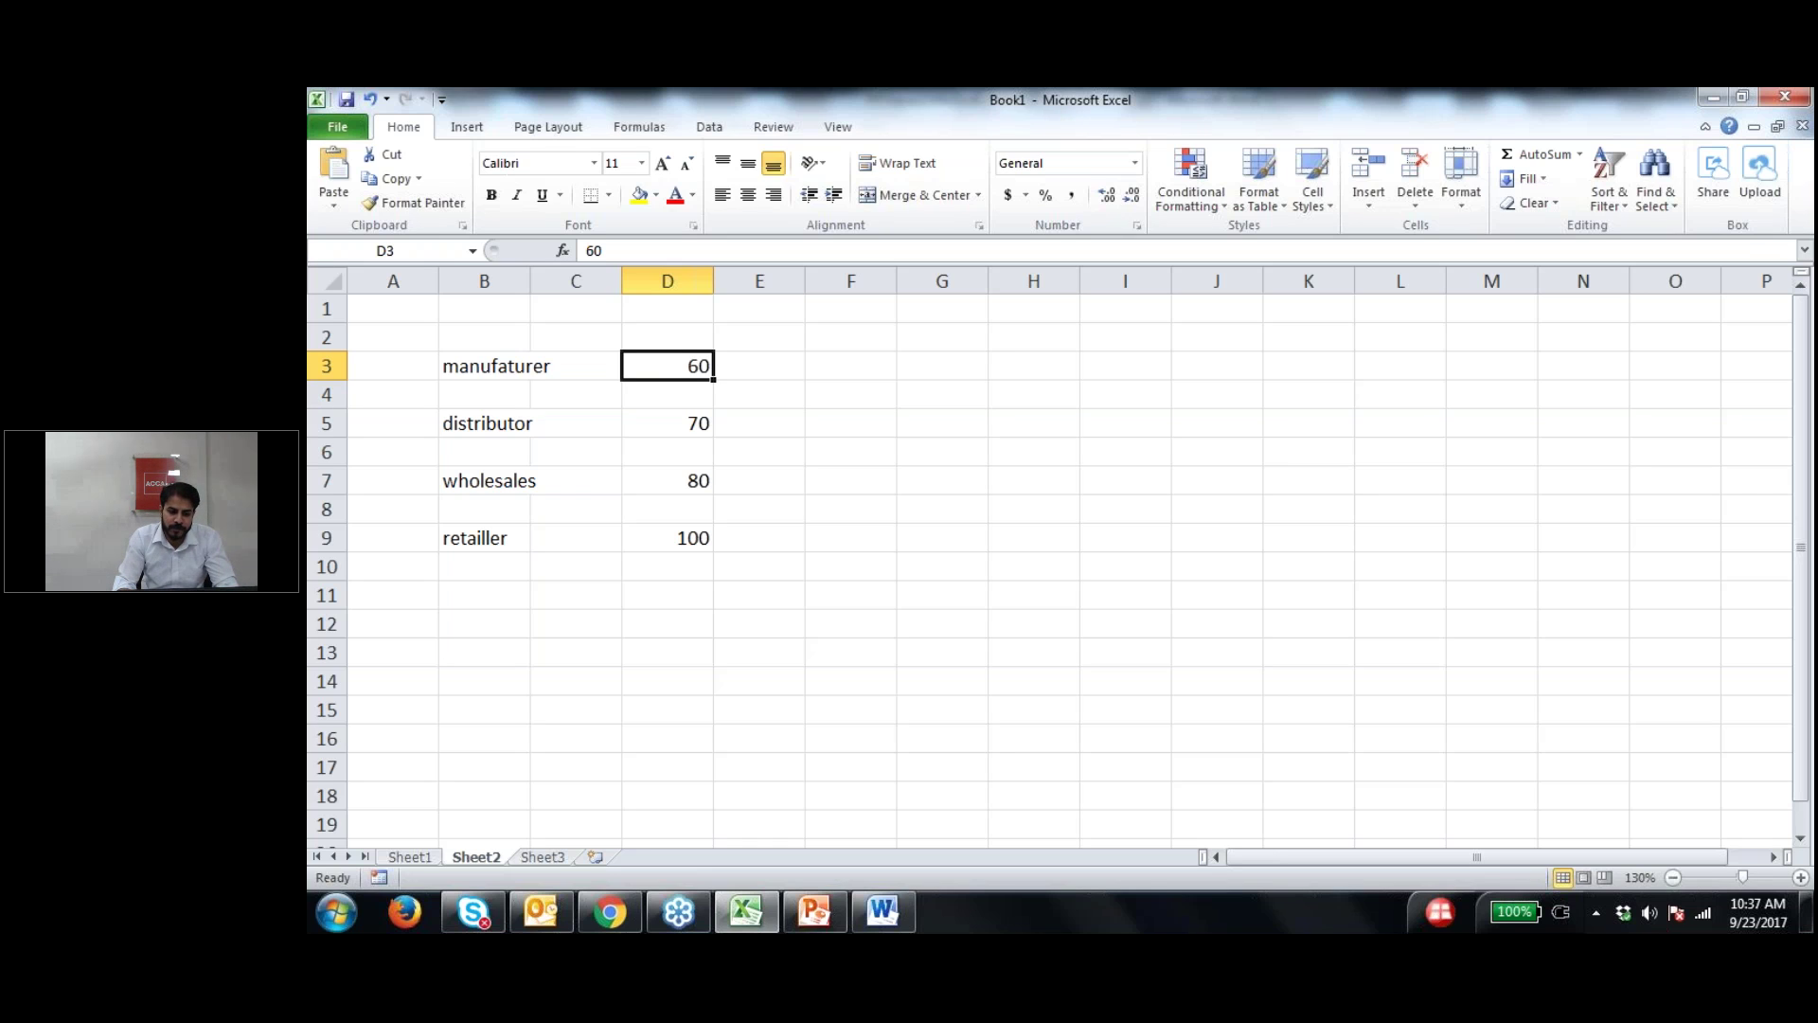
{"action": "left_click", "coordinate": [759, 366]}
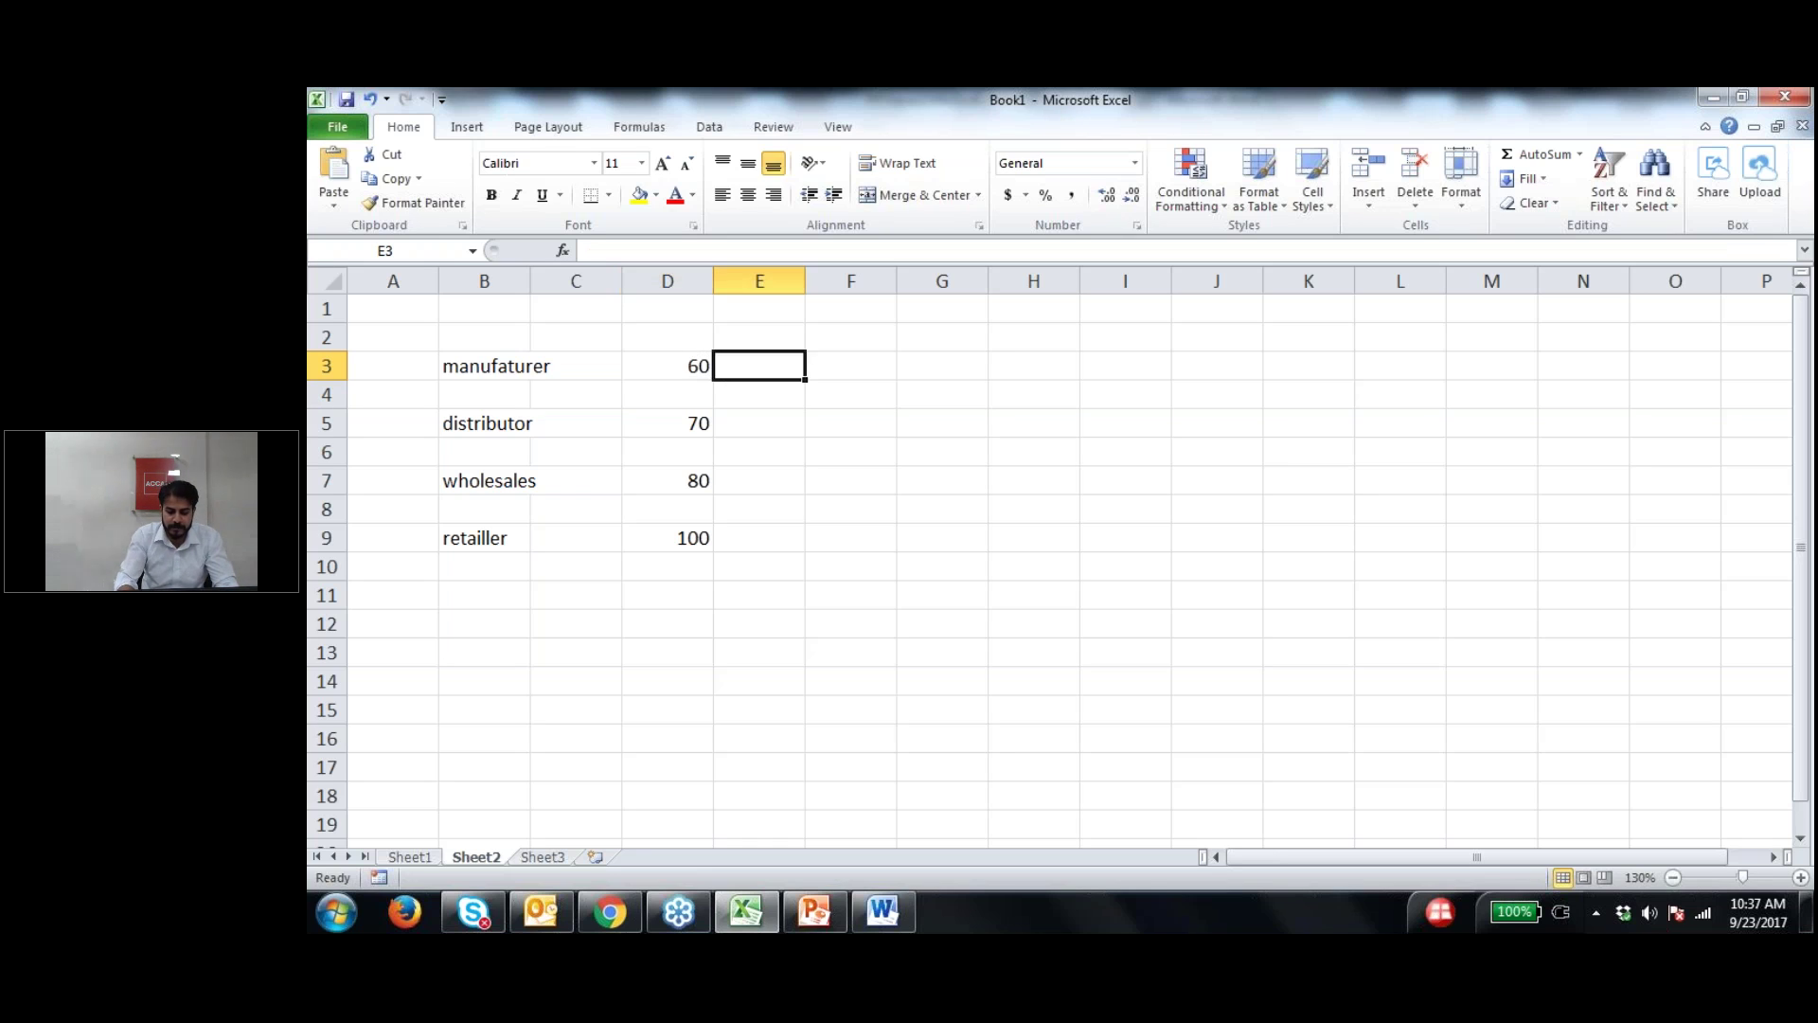
{"action": "type", "text": "17%"}
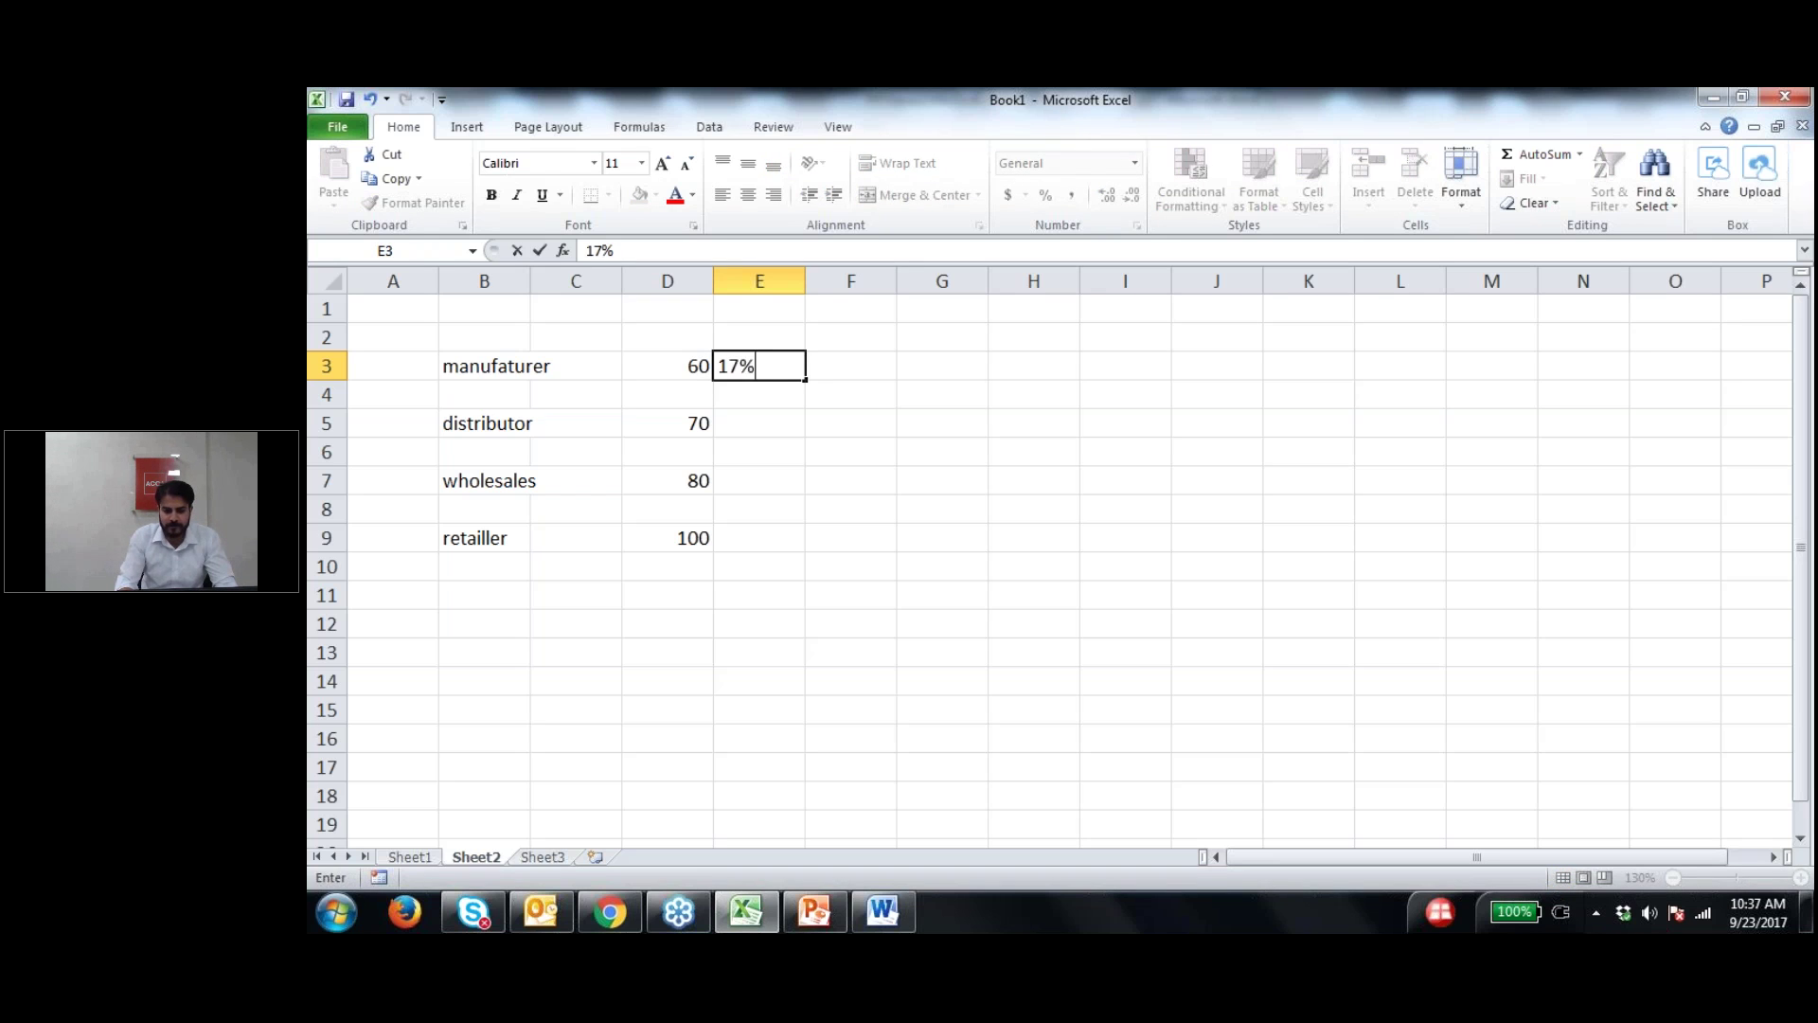
{"action": "key", "text": "Return"}
{"action": "left_click", "coordinate": [759, 422]}
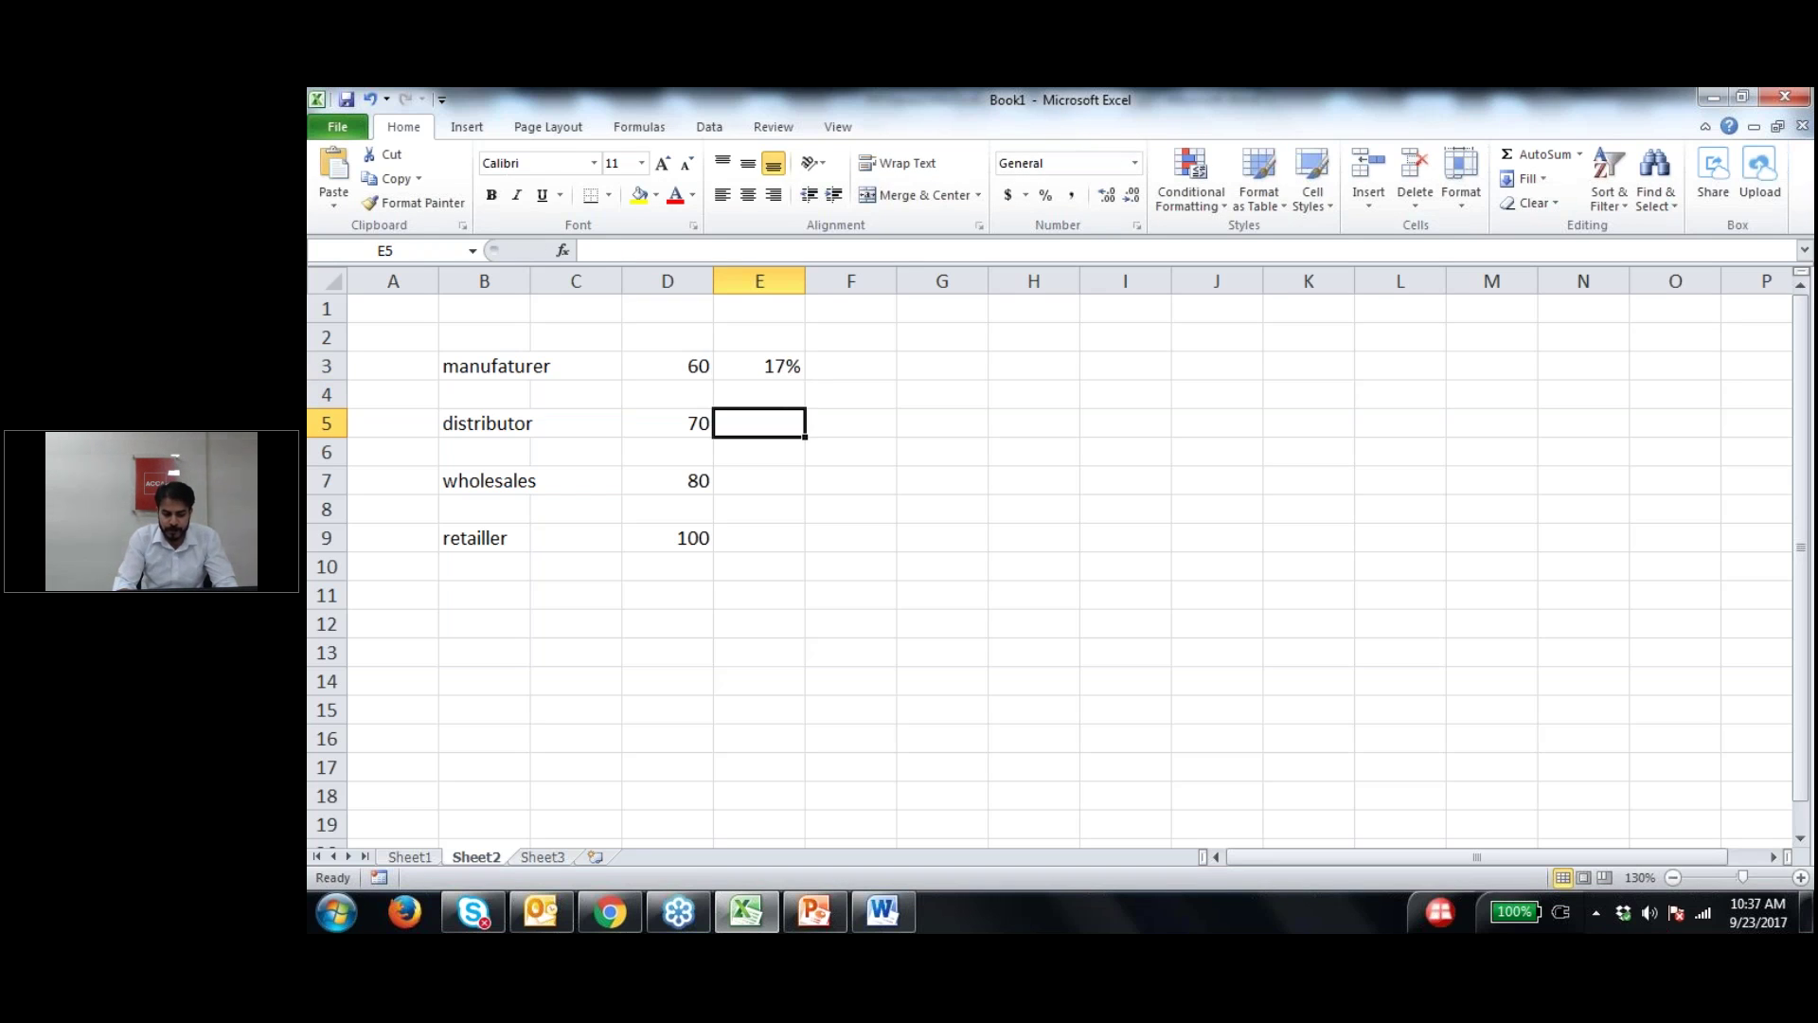
{"action": "type", "text": "17%"}
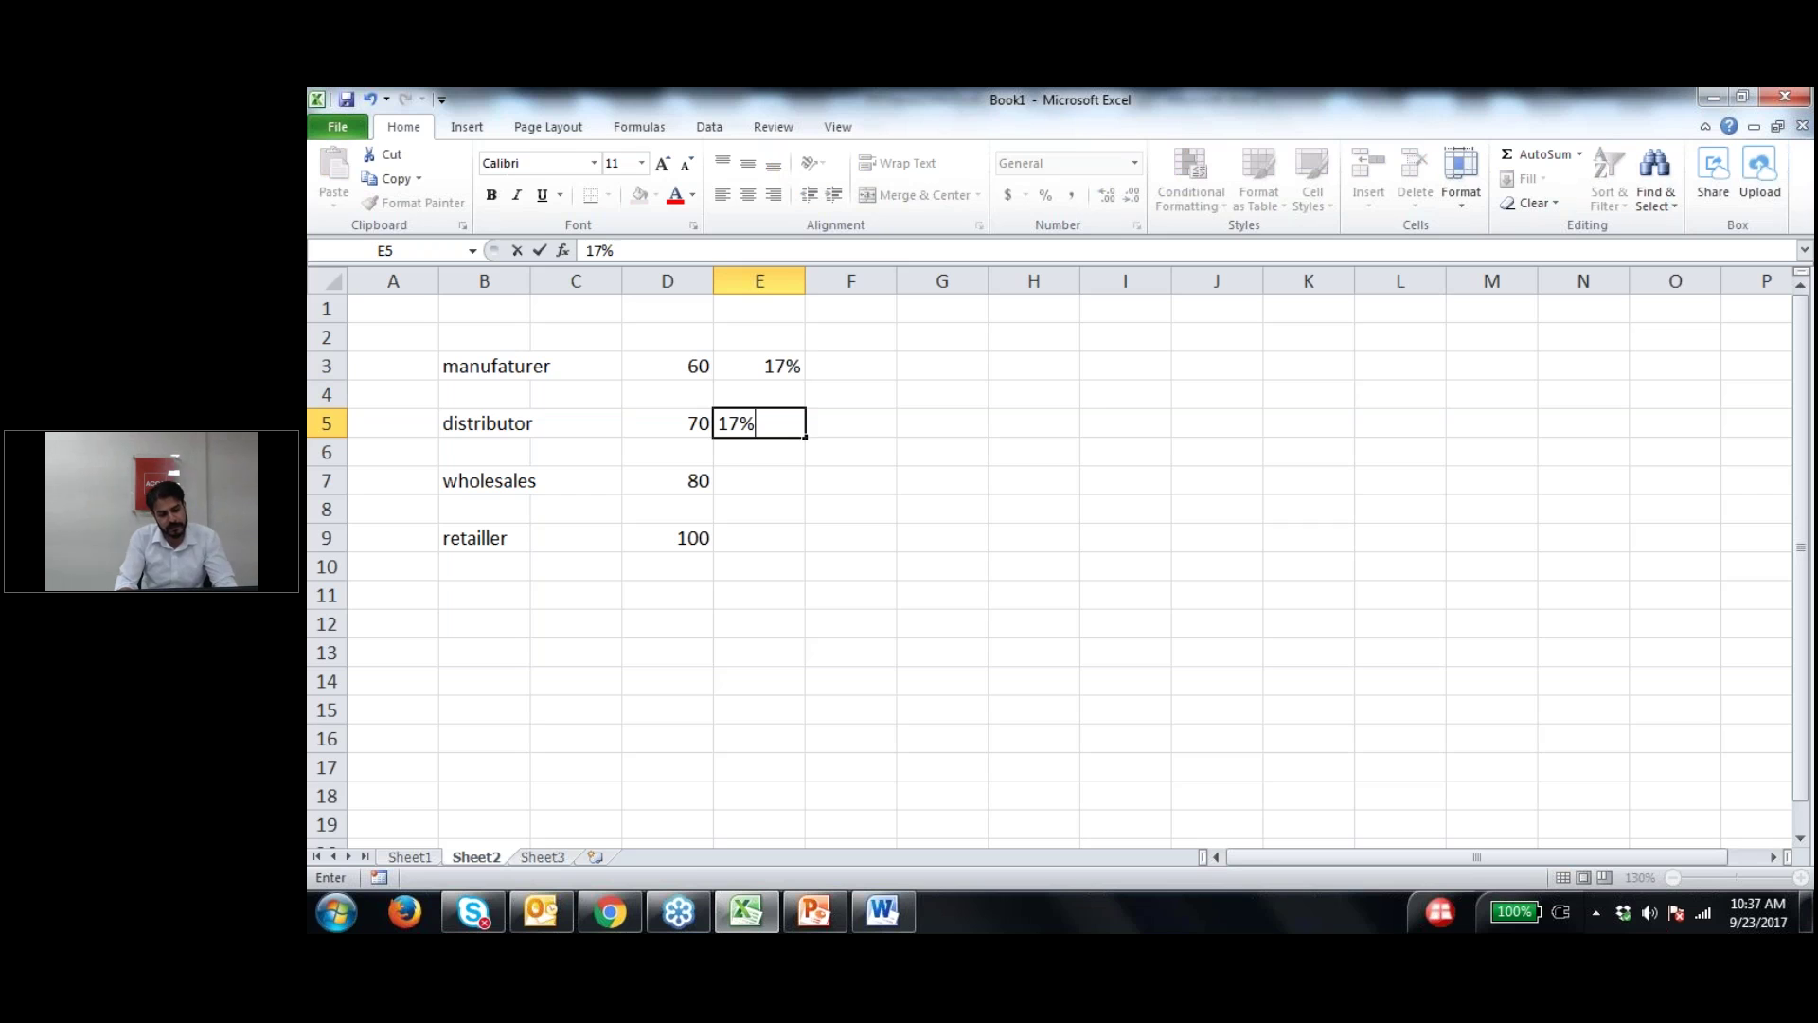
{"action": "key", "text": "Return"}
{"action": "key", "text": "Return"}
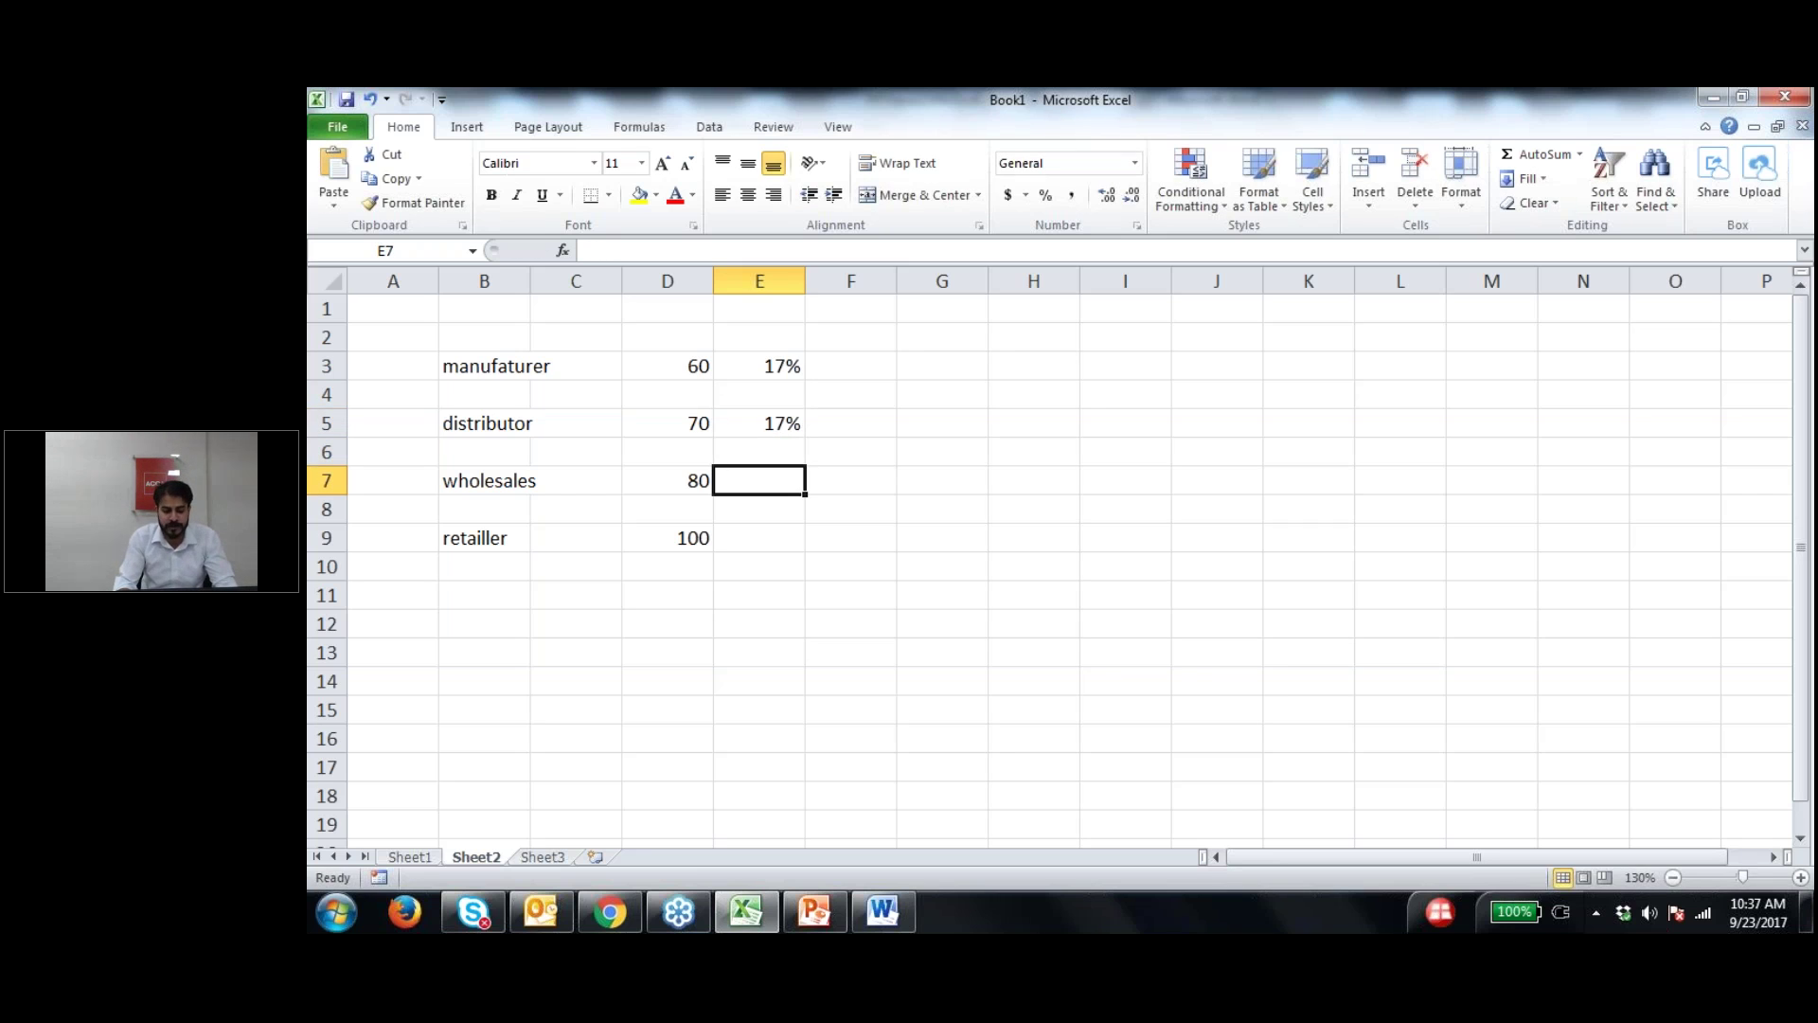
{"action": "type", "text": "17%"}
{"action": "key", "text": "Return"}
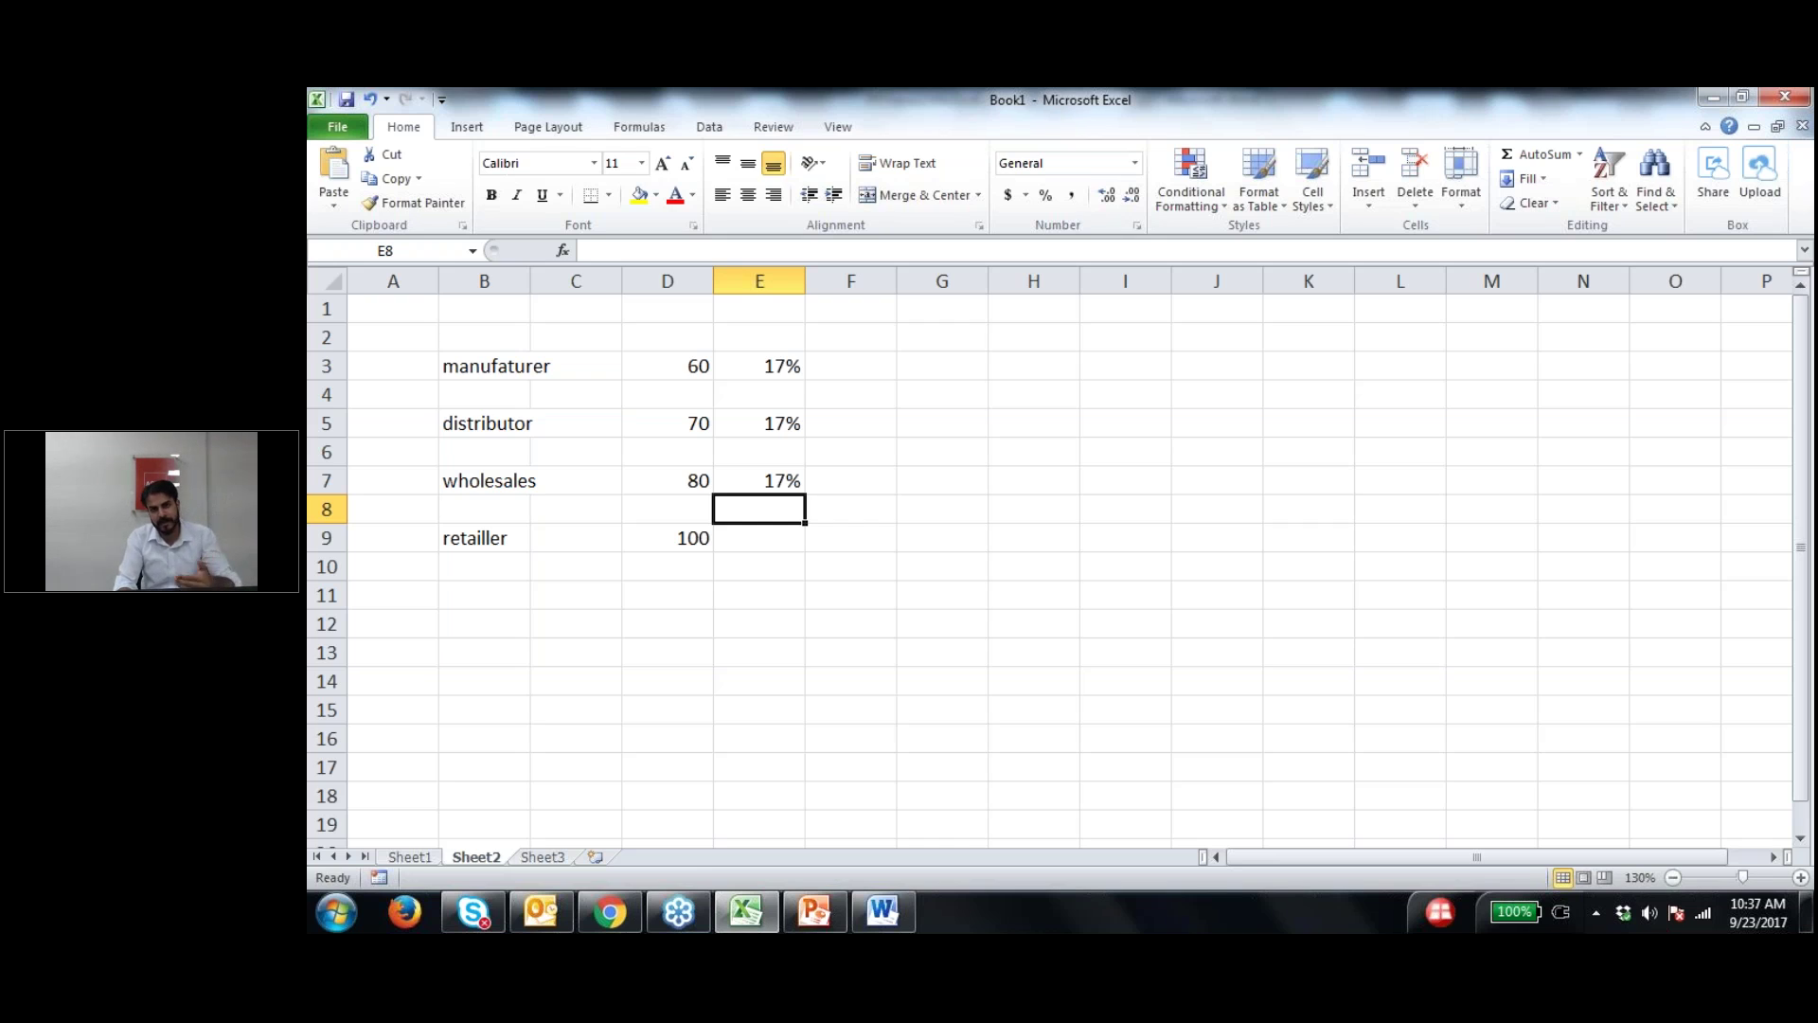
Step: Enter the retail price 100 for the manufacturer in cell F3, beside its tax rate
{"action": "left_click", "coordinate": [760, 480]}
{"action": "key", "text": "Up"}
{"action": "key", "text": "Up"}
{"action": "key", "text": "Up"}
{"action": "key", "text": "Up"}
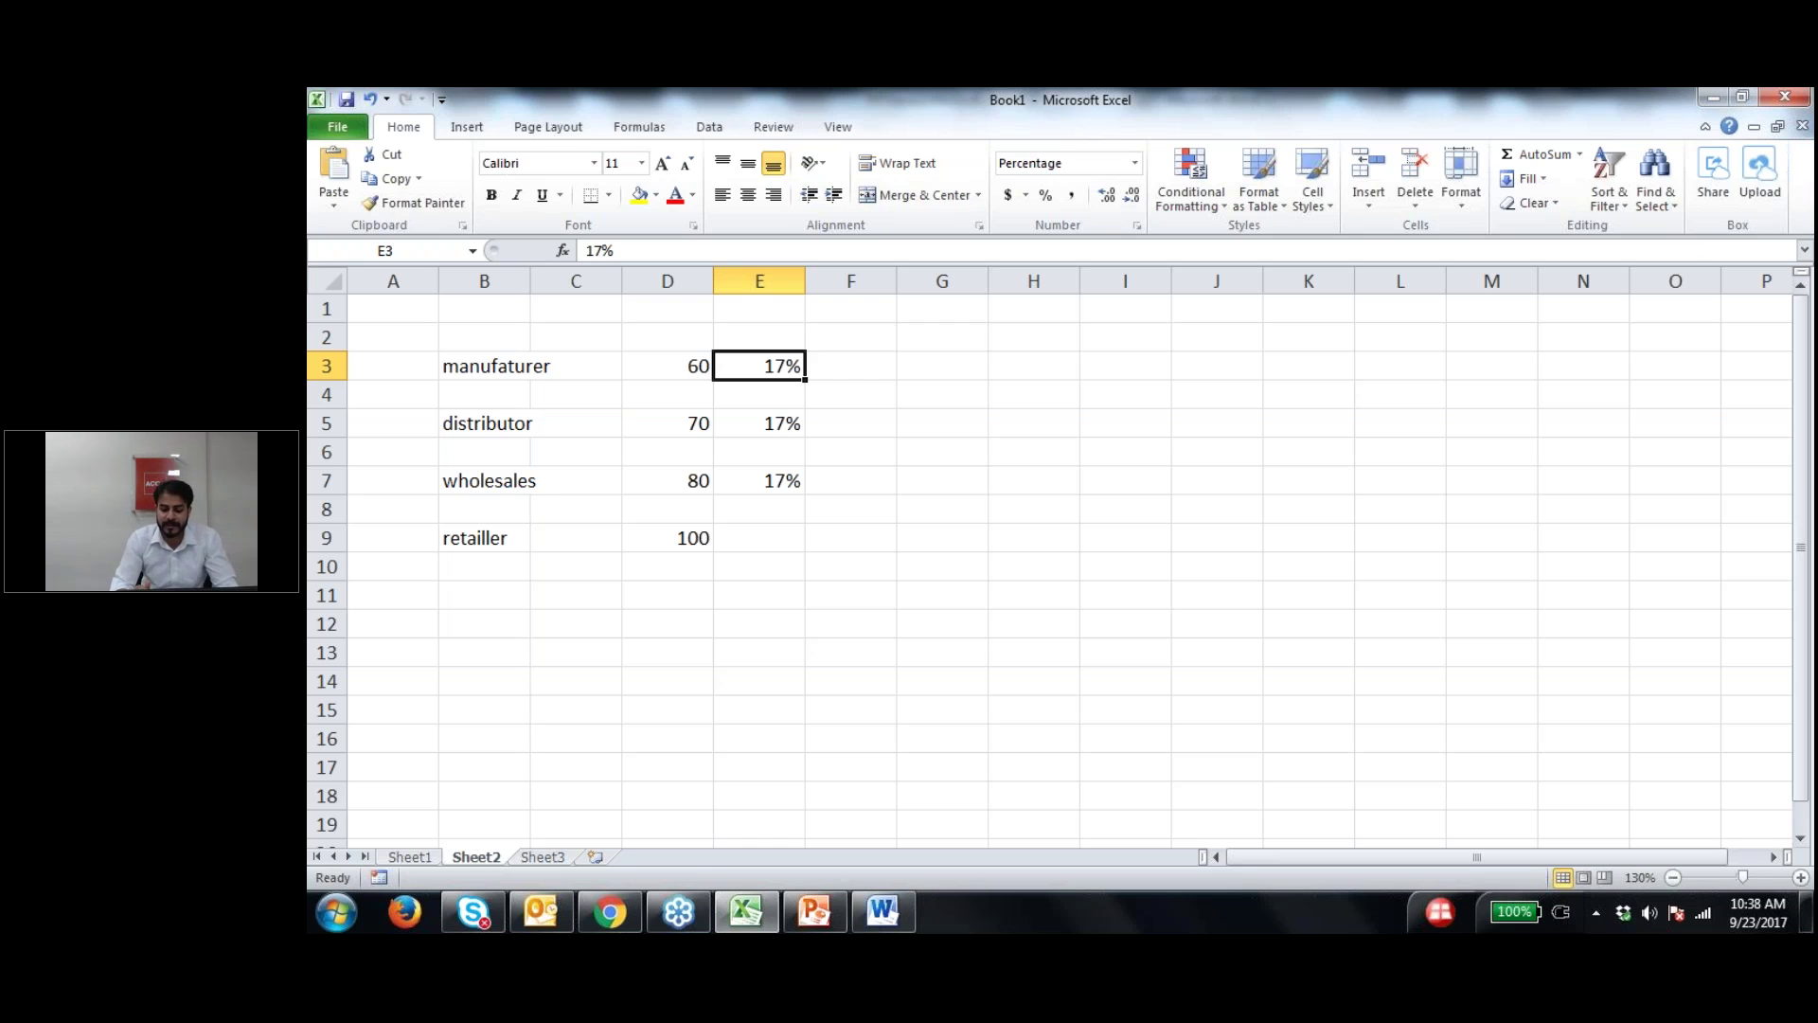
{"action": "left_click", "coordinate": [850, 366]}
{"action": "type", "text": "100"}
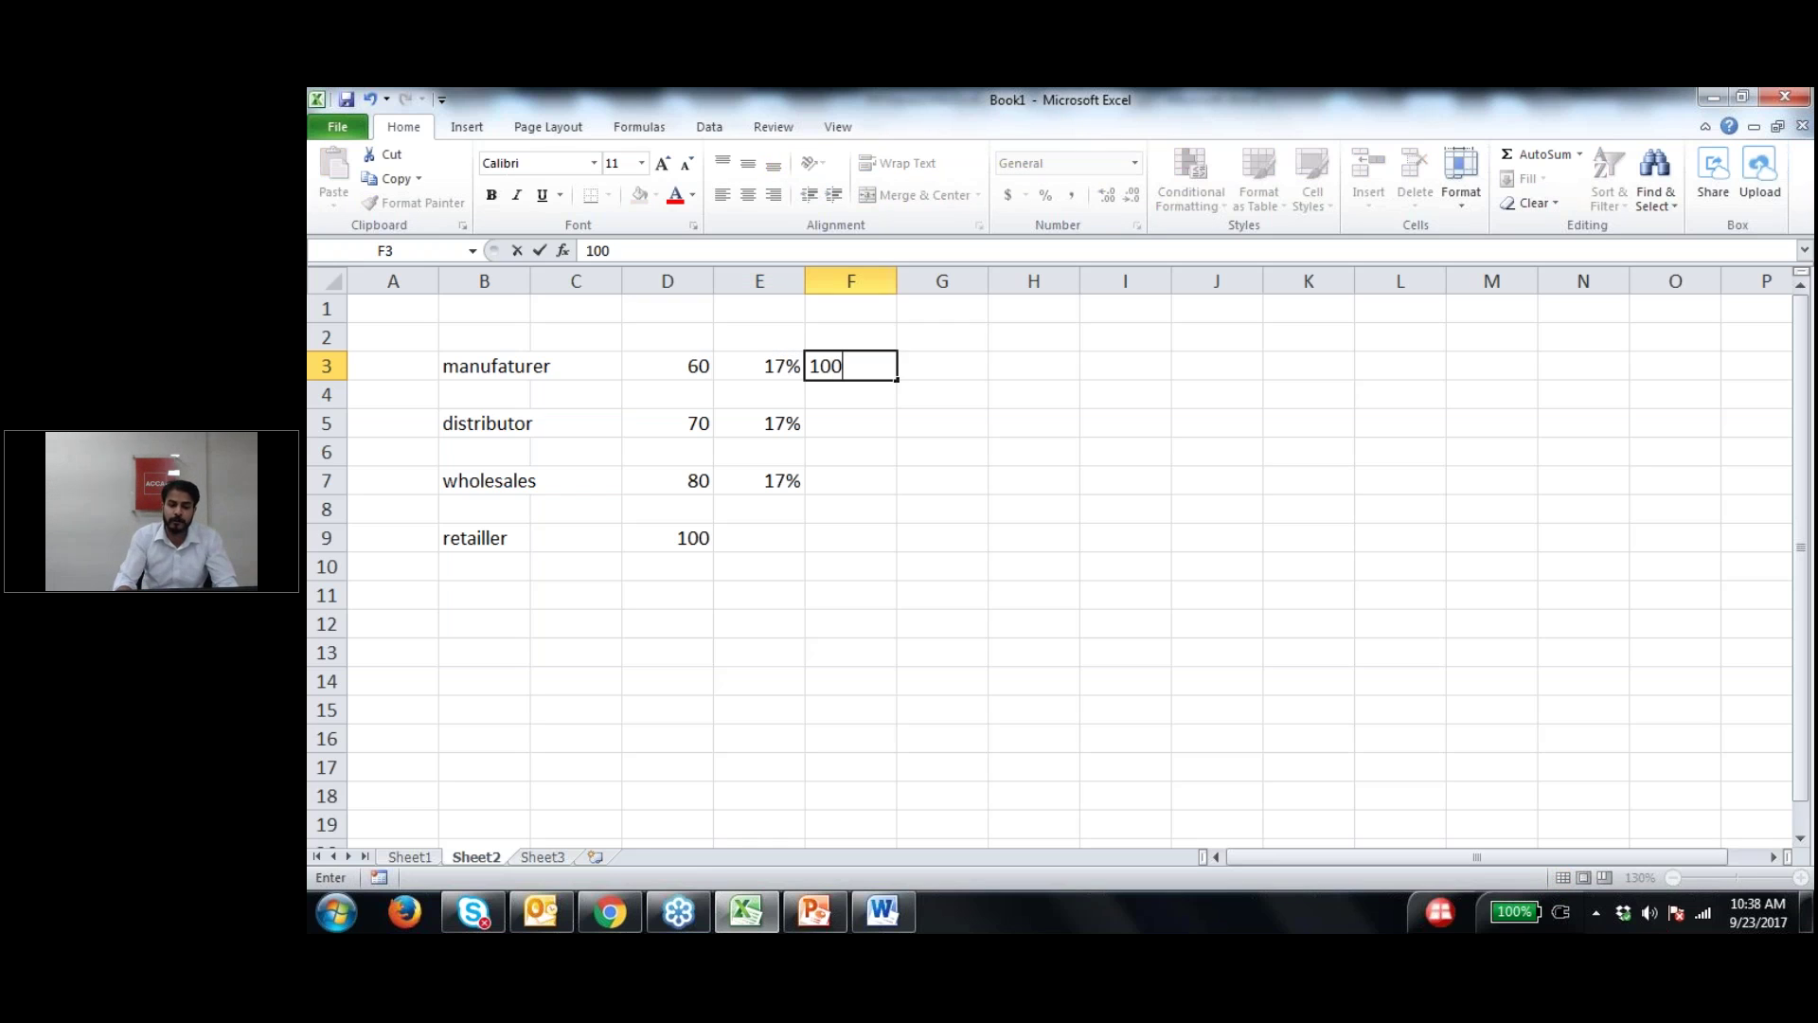
{"action": "key", "text": "Return"}
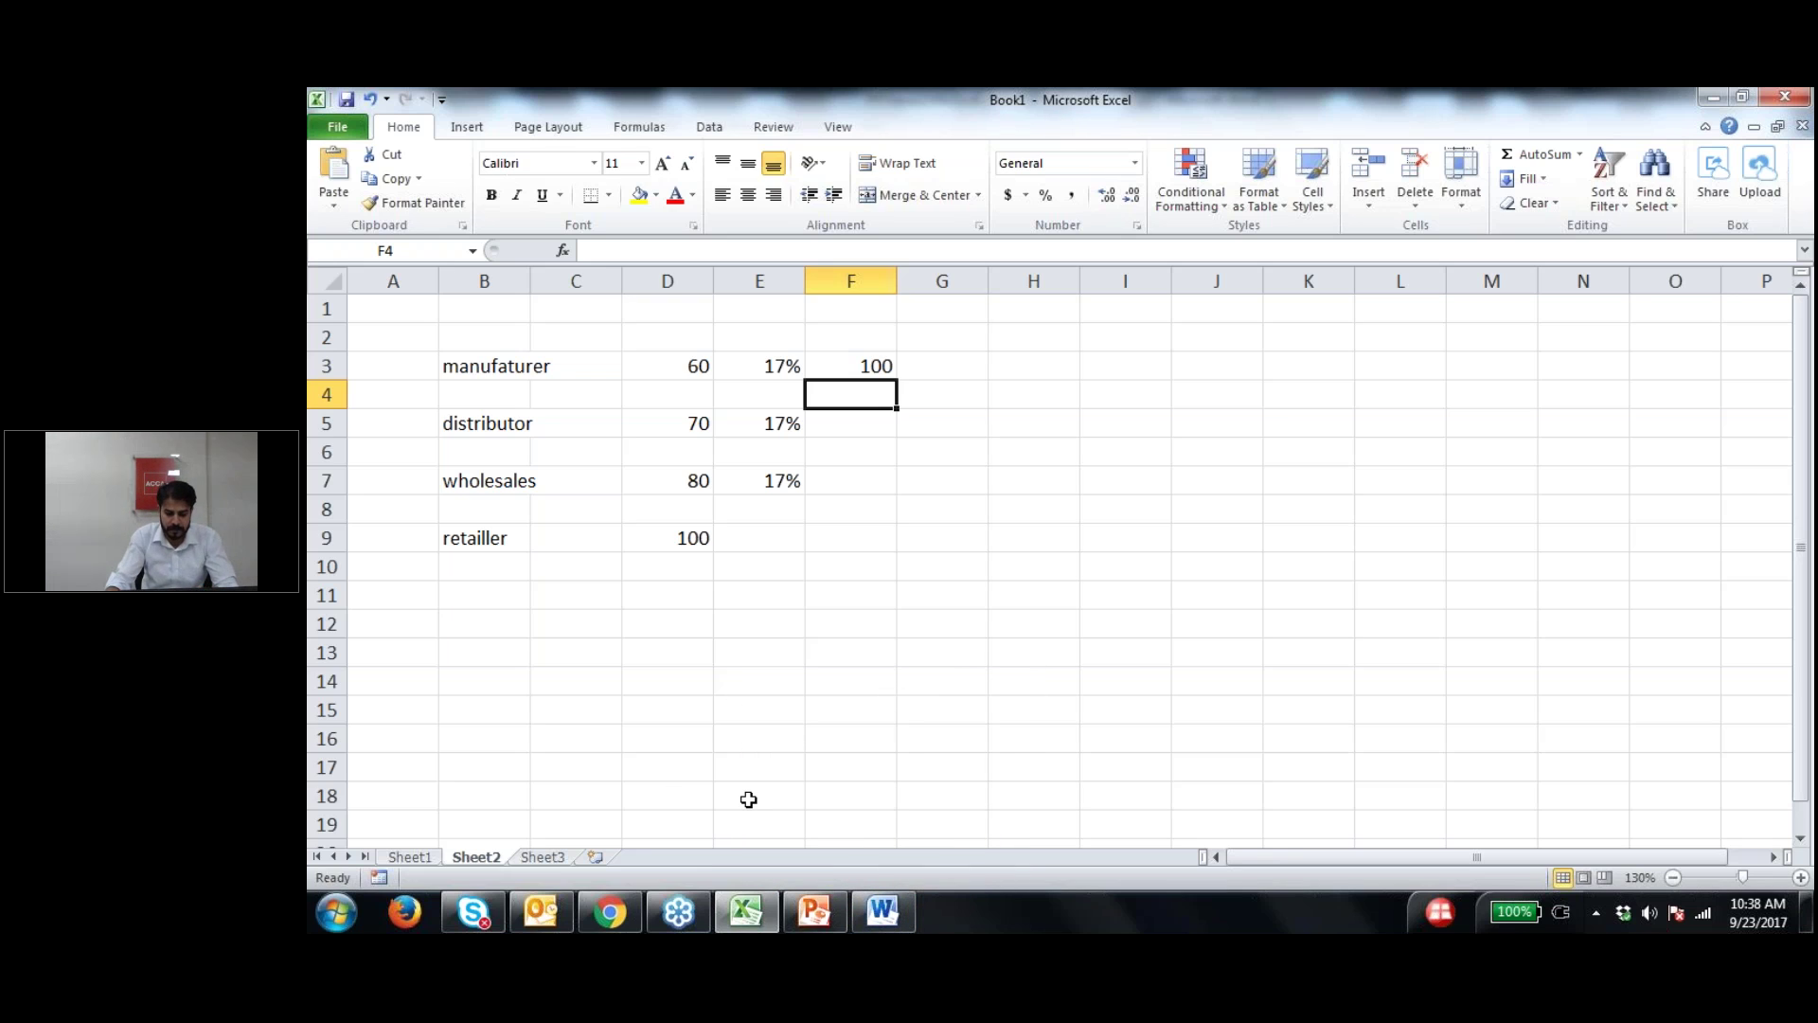
Step: Switch to the Word document and read on from the retail price definition to the retailer and sales tax definitions
{"action": "left_click", "coordinate": [879, 923]}
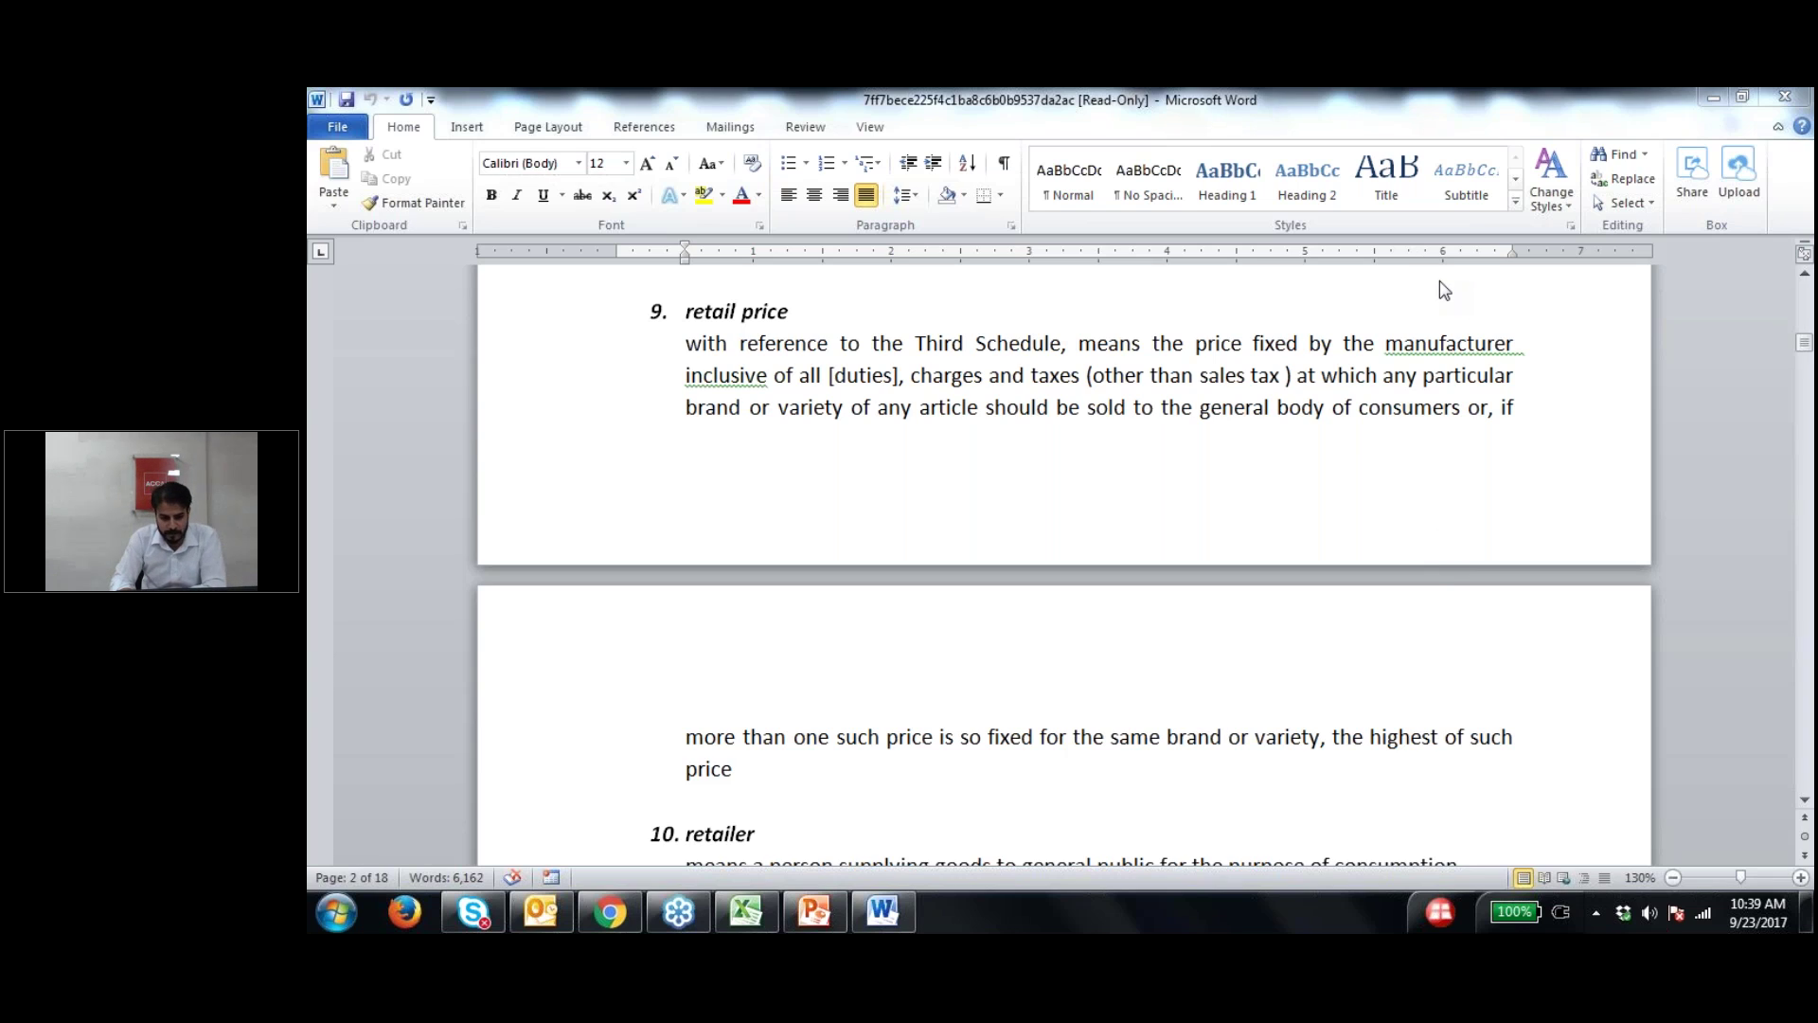
{"action": "left_click", "coordinate": [942, 725]}
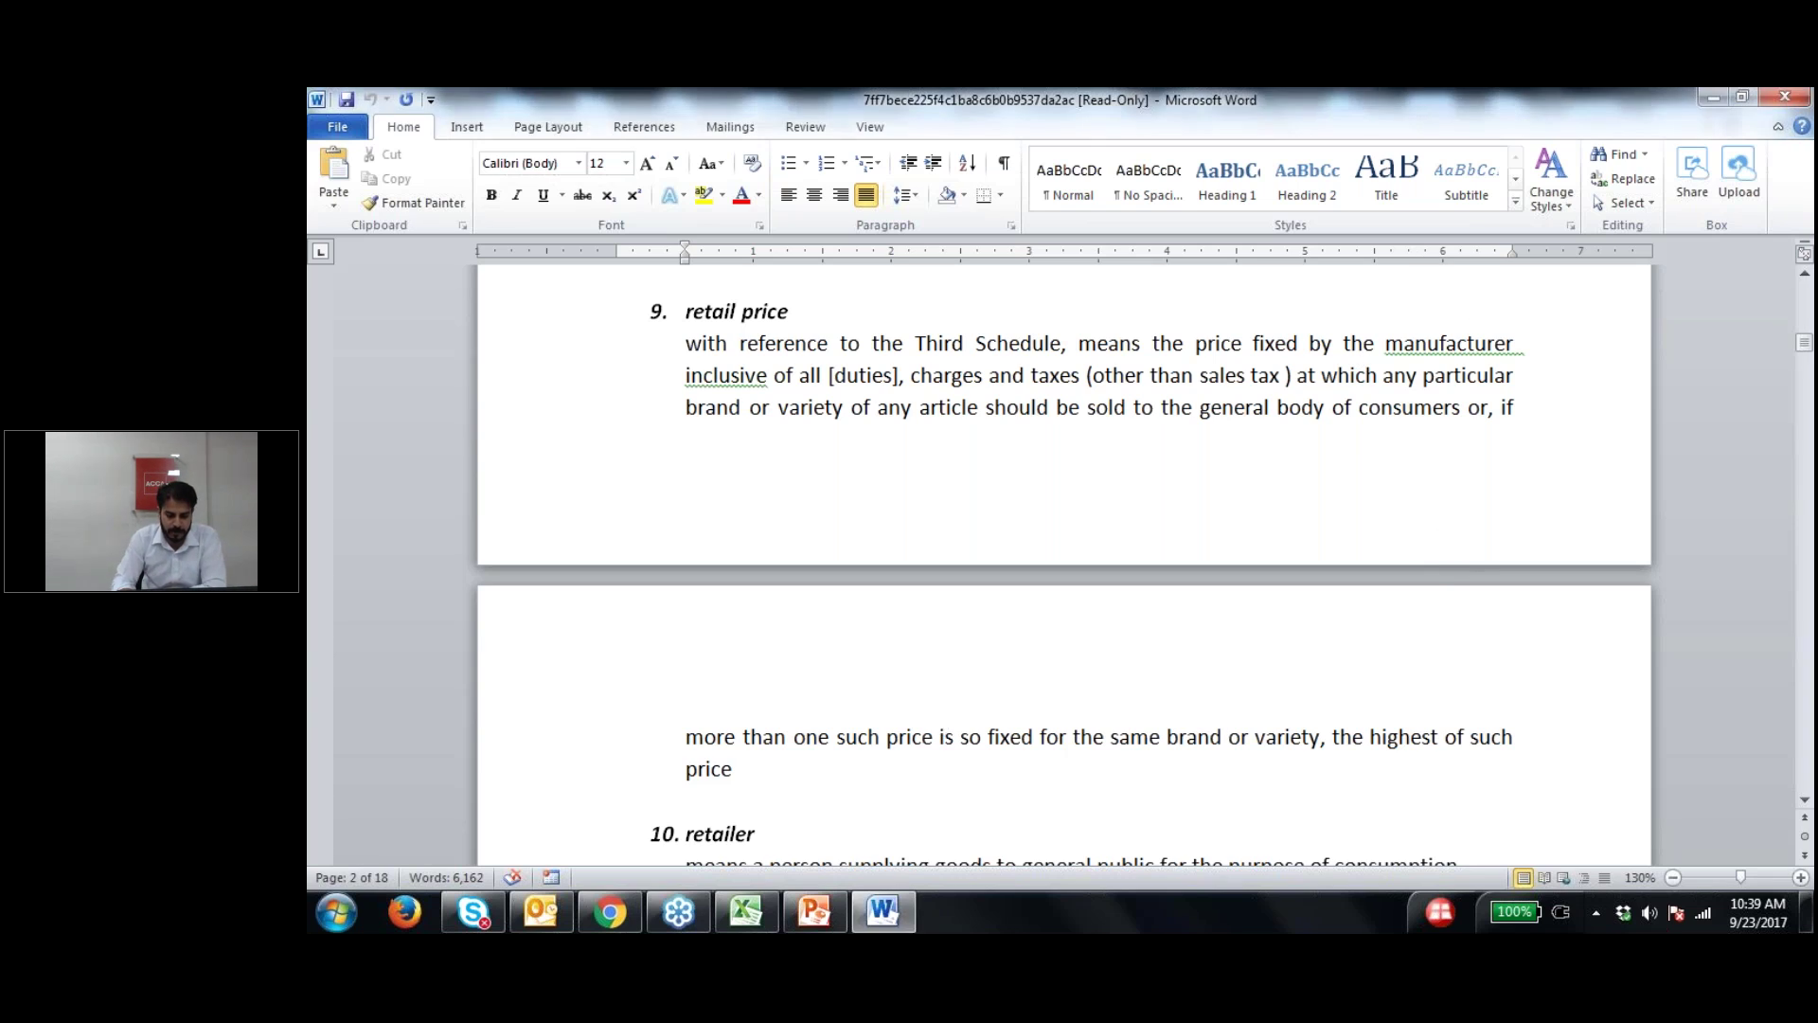
{"action": "key", "text": "Down"}
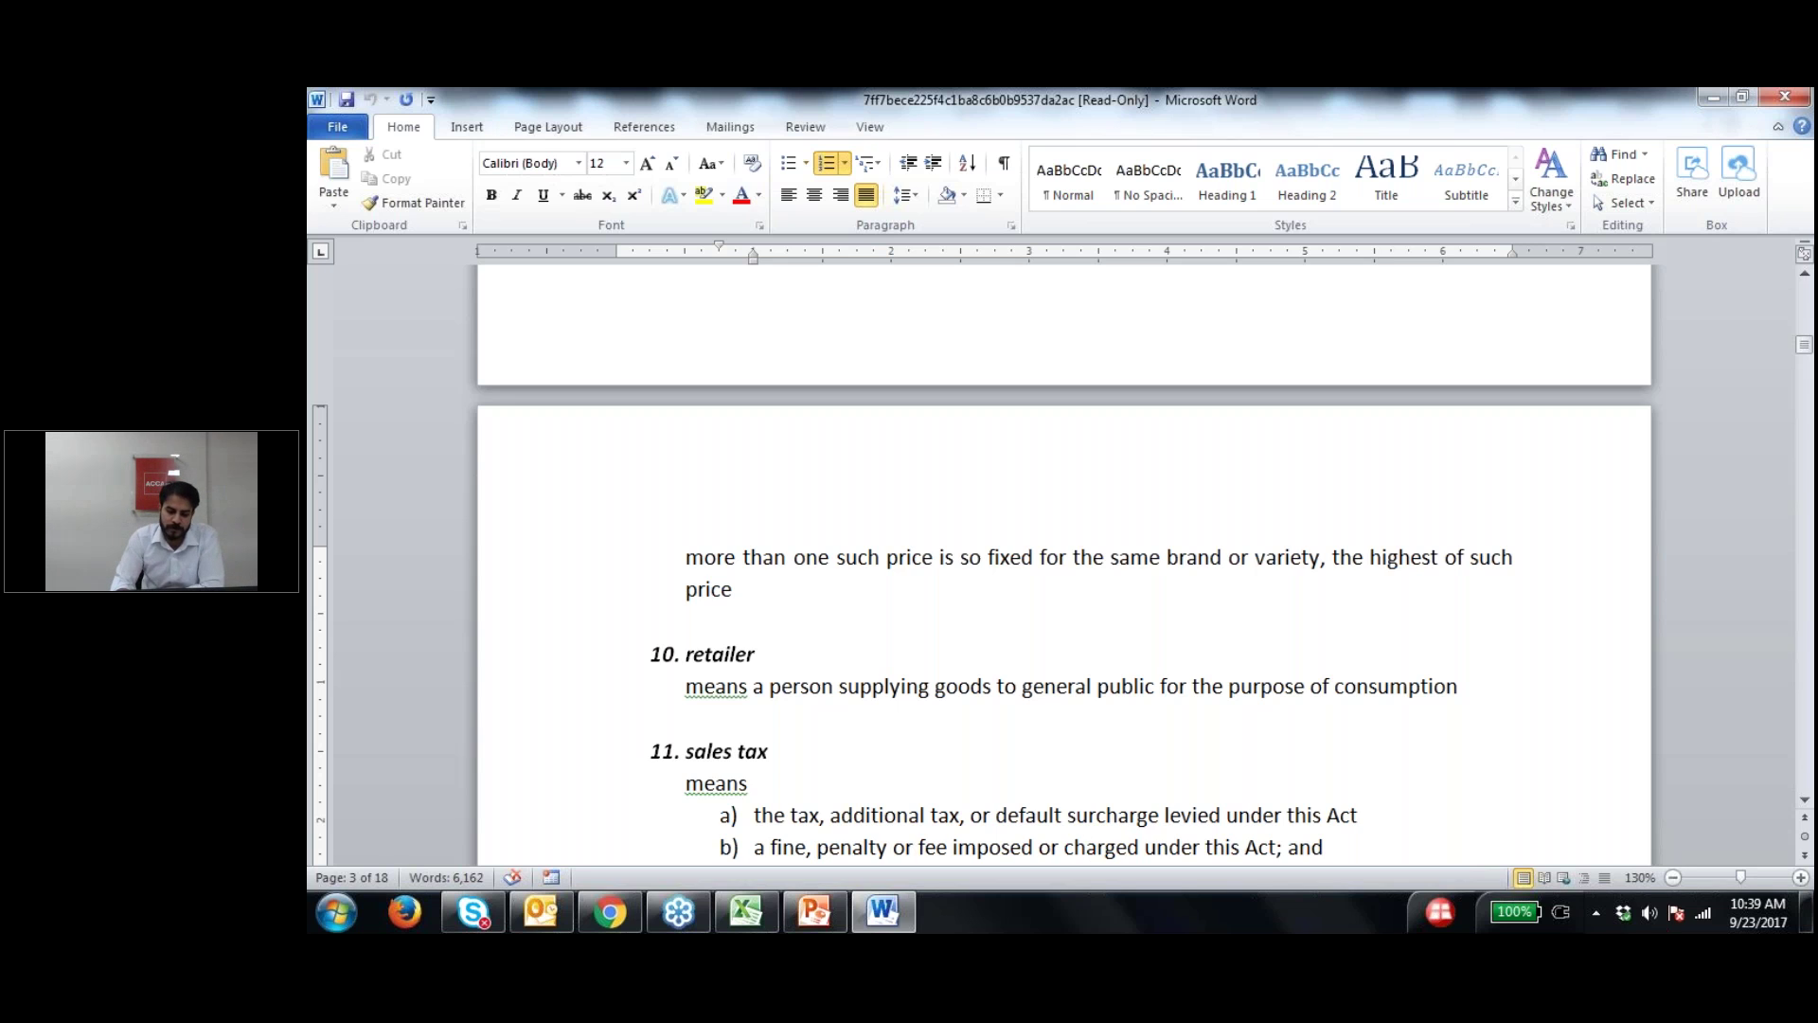
{"action": "key", "text": "Down"}
{"action": "key", "text": "Down"}
{"action": "key", "text": "Down"}
{"action": "key", "text": "Down"}
{"action": "key", "text": "Down"}
{"action": "key", "text": "Down"}
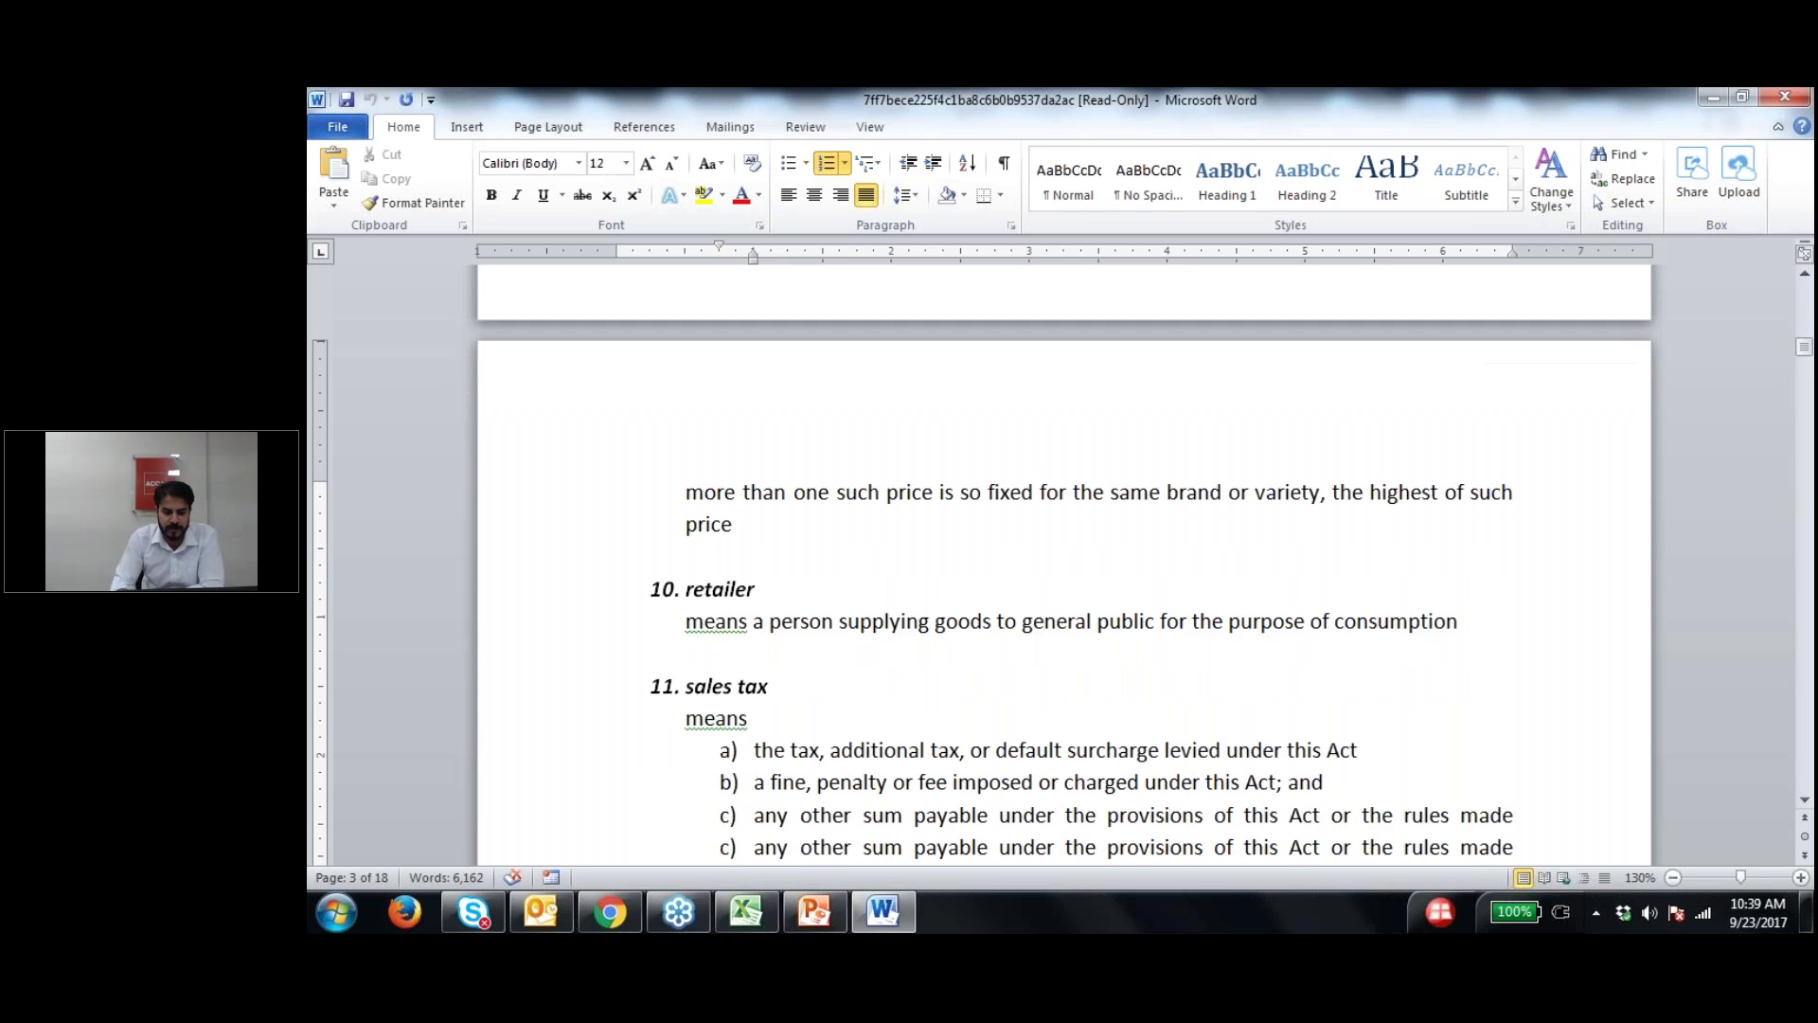
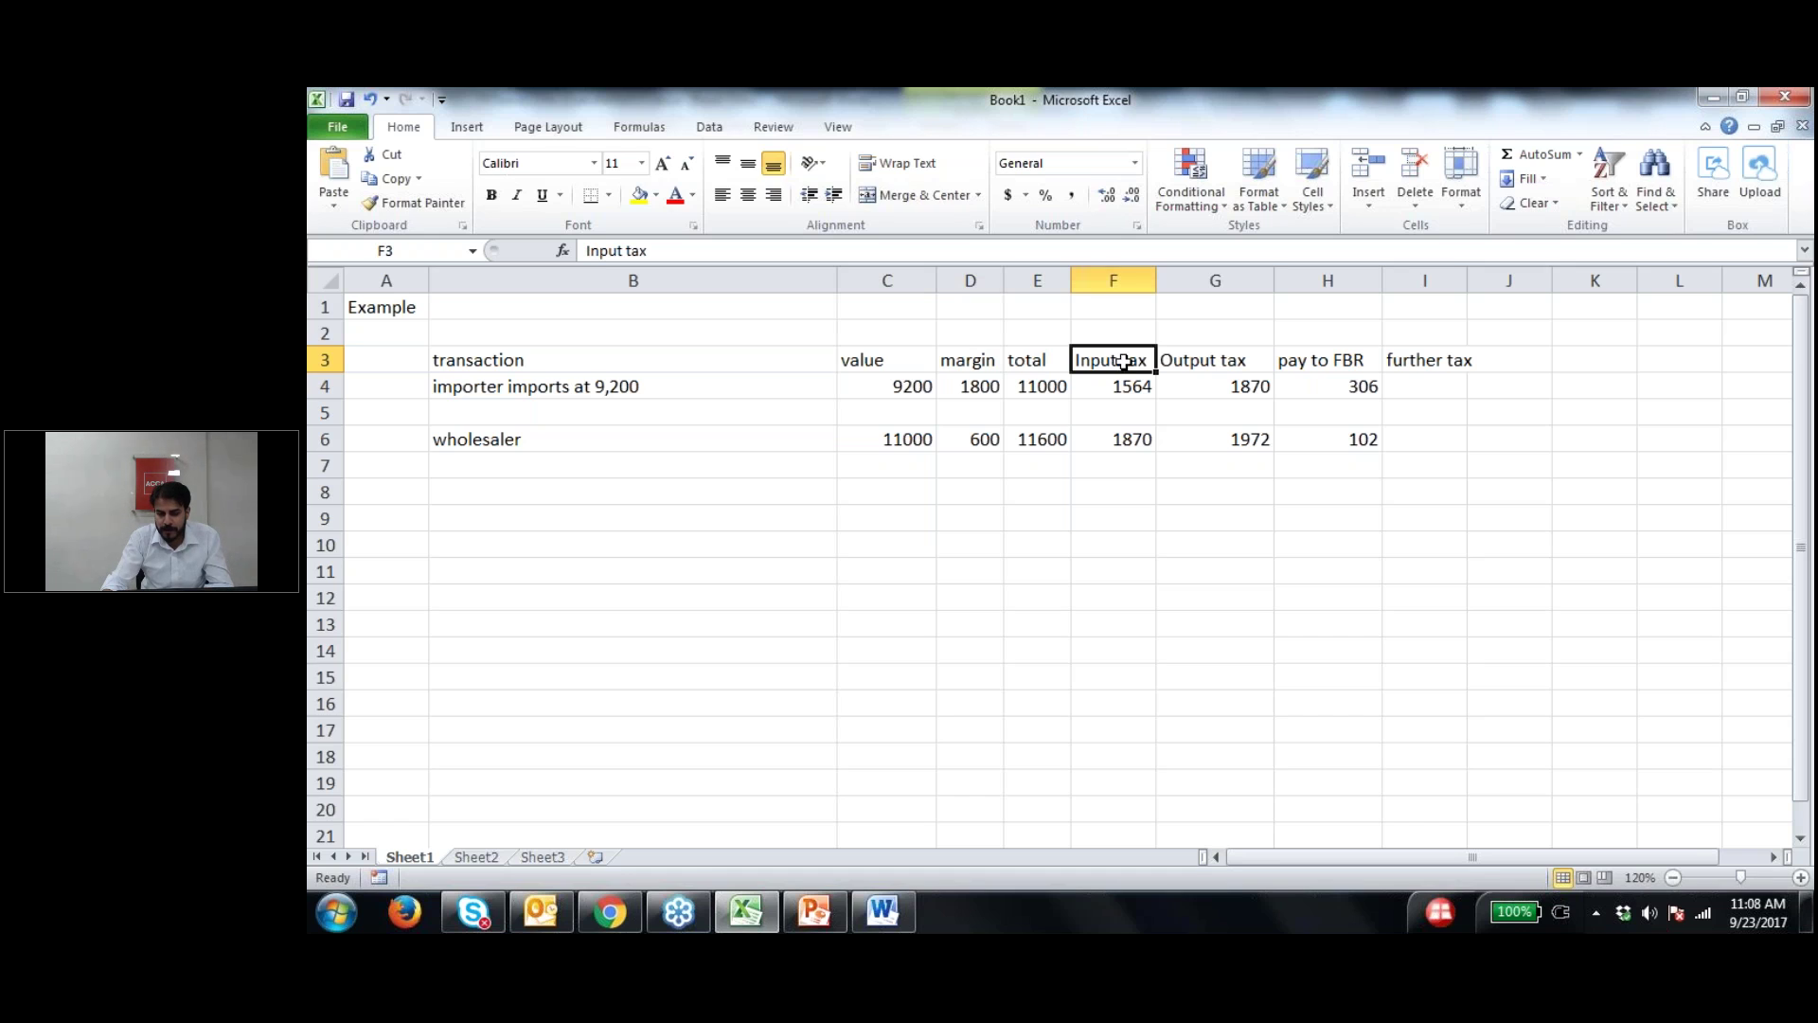
Step: Review Sheet1's output tax, pay to FBR and further tax headings, and the importer's value and input tax
{"action": "left_click", "coordinate": [1217, 362]}
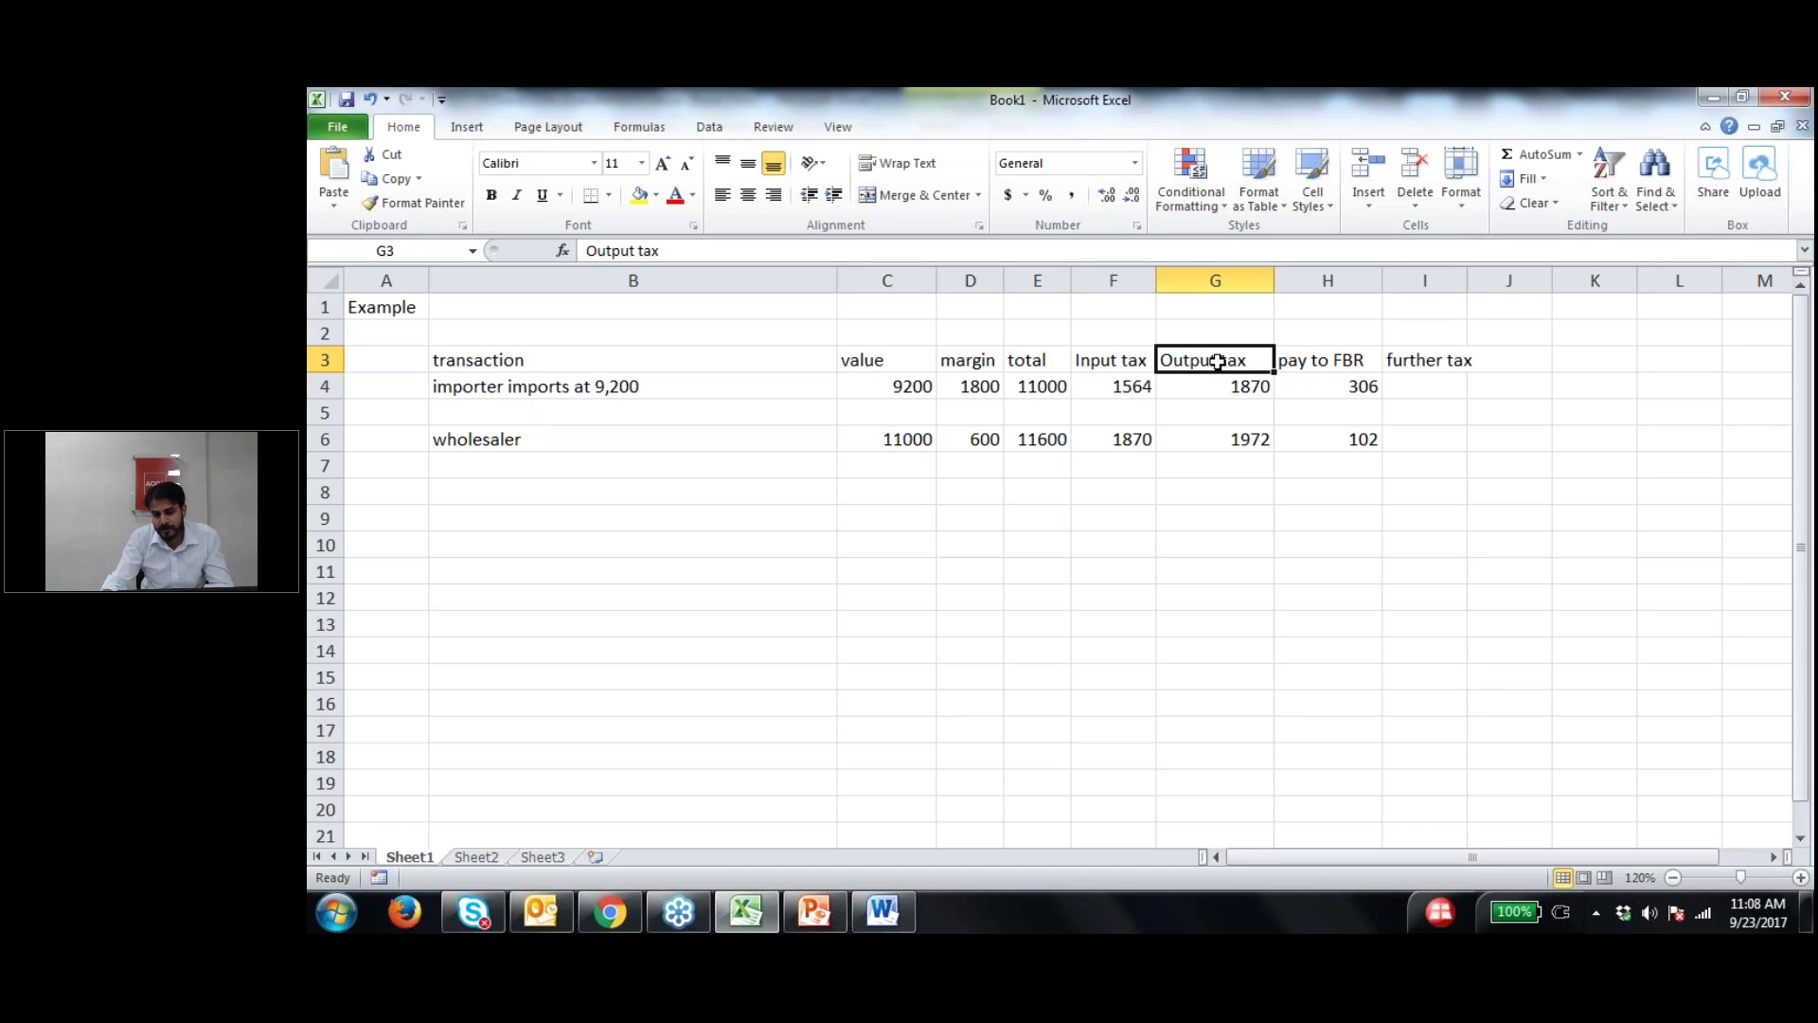
{"action": "left_click", "coordinate": [1335, 363]}
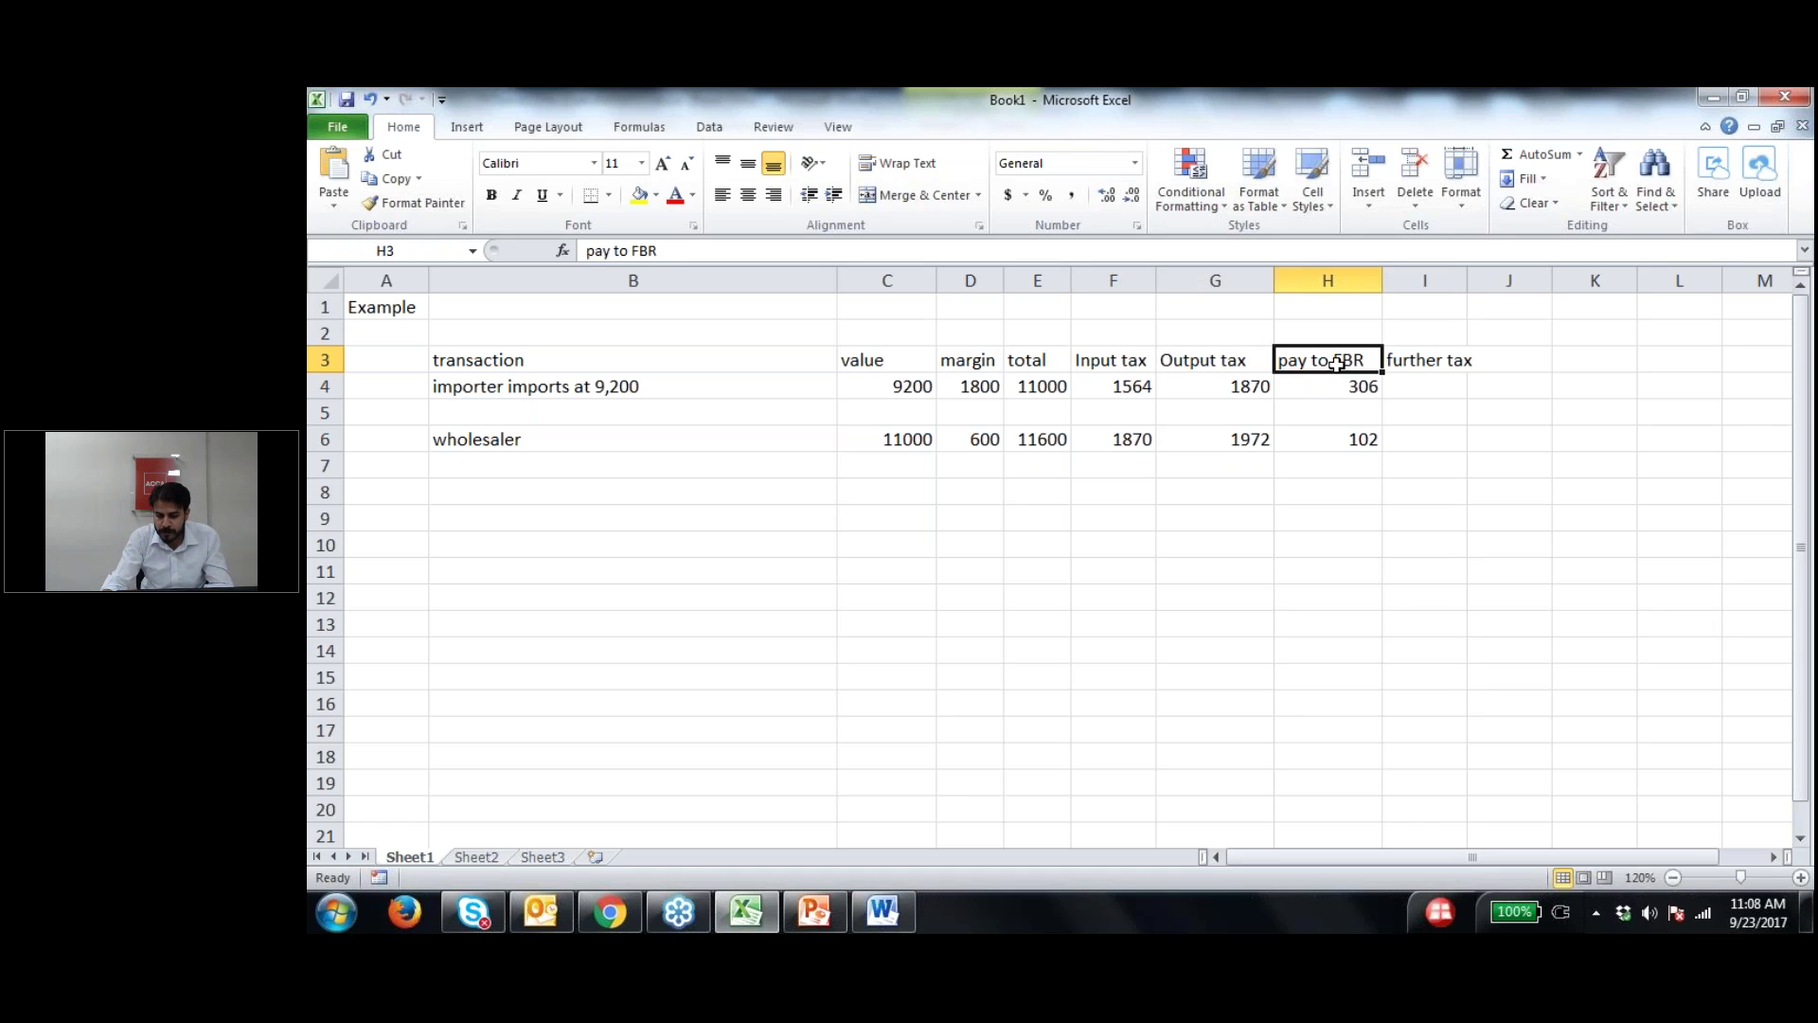
{"action": "left_click", "coordinate": [1415, 369]}
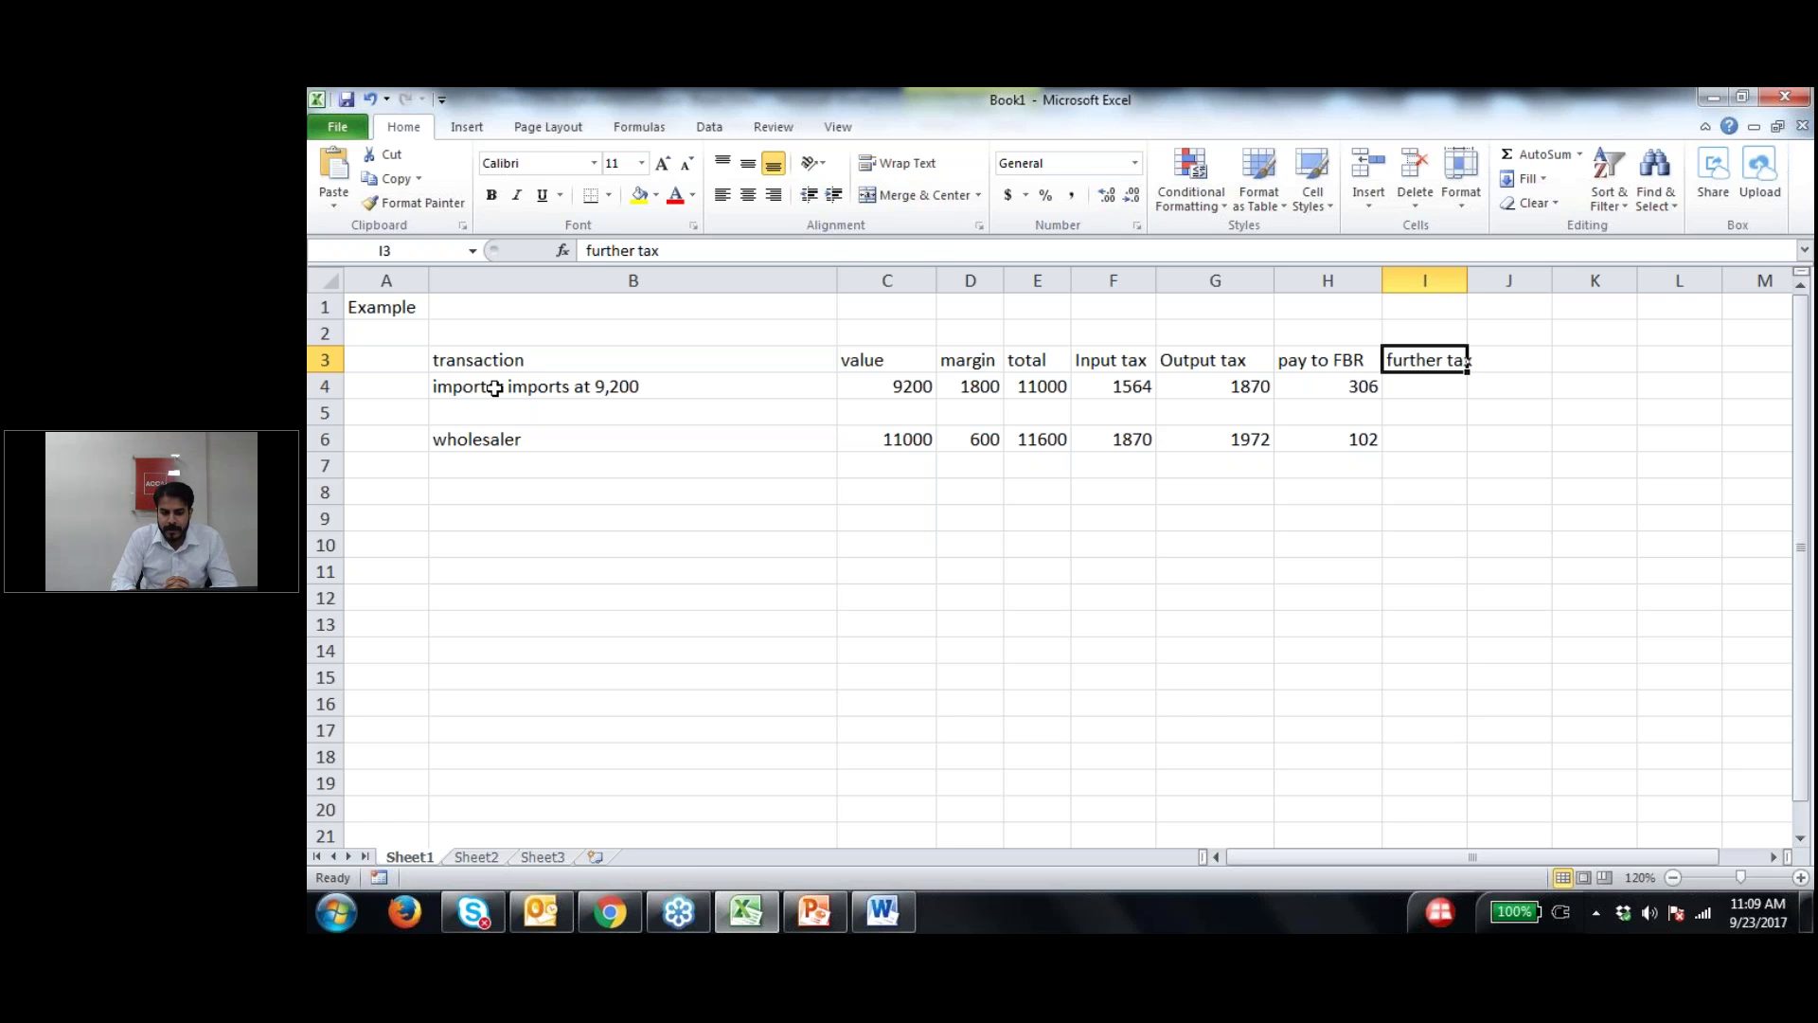
{"action": "left_click", "coordinate": [895, 383]}
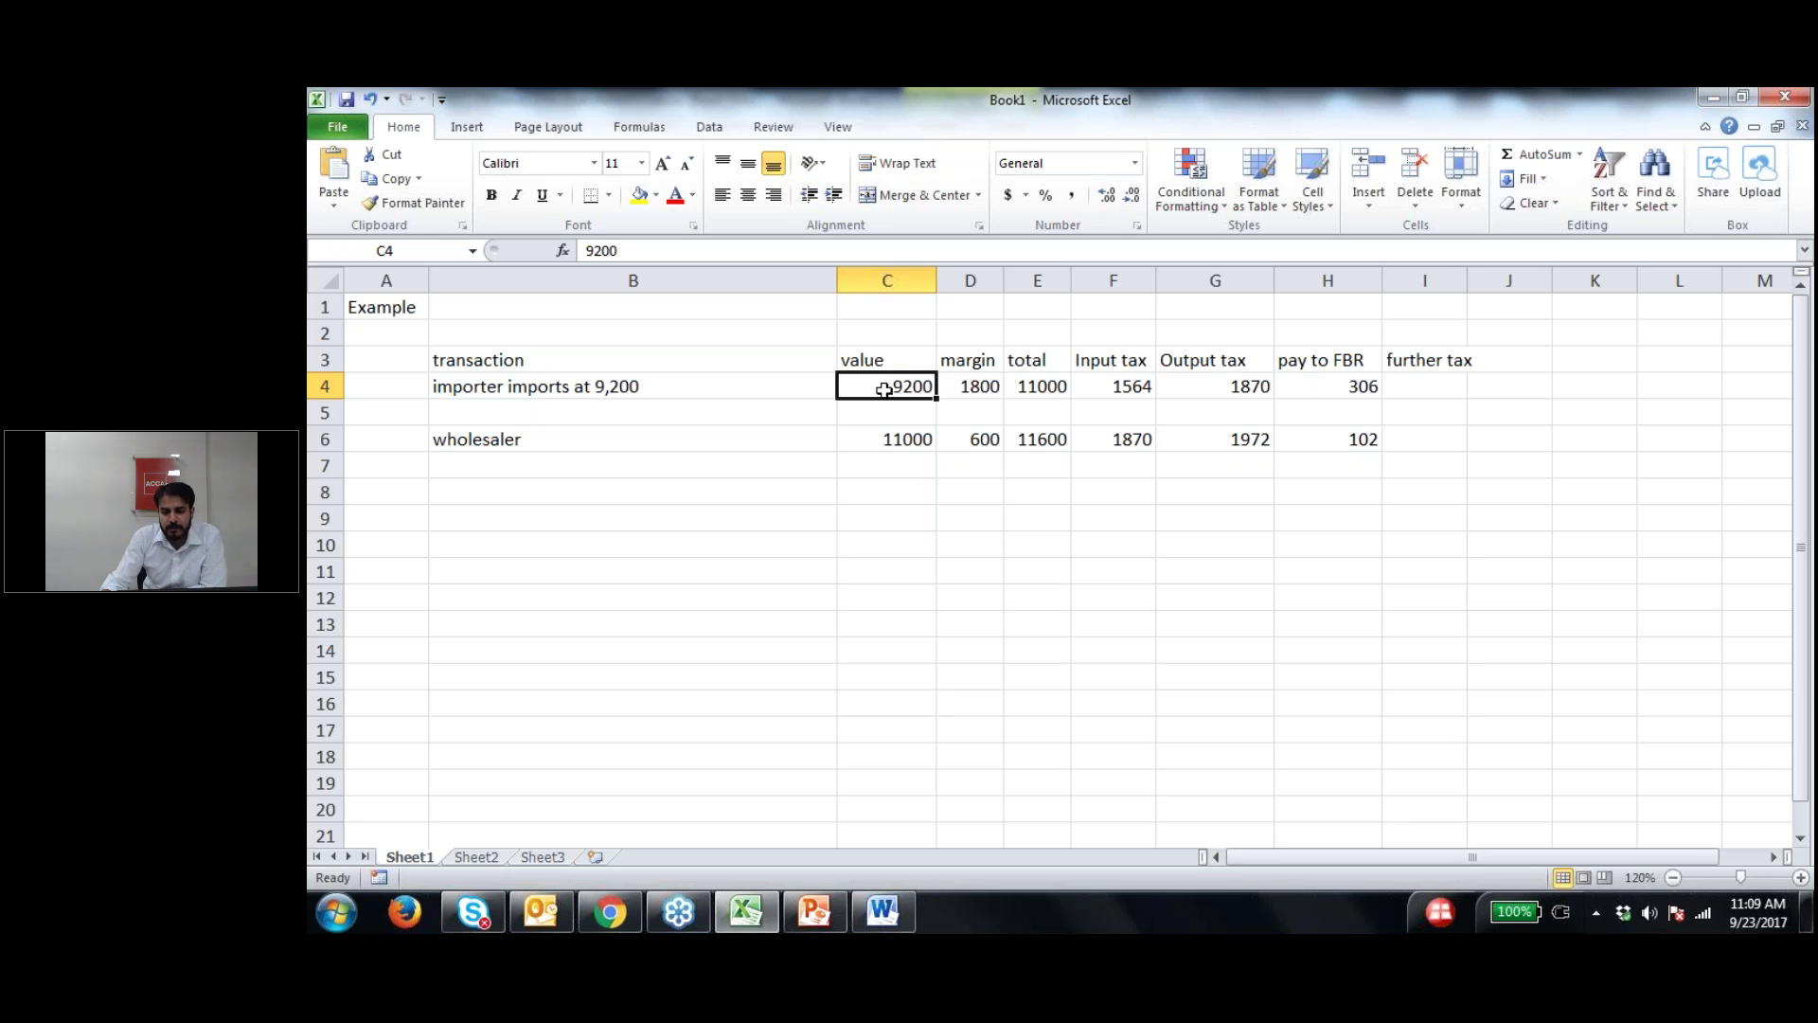
{"action": "left_click", "coordinate": [1110, 388]}
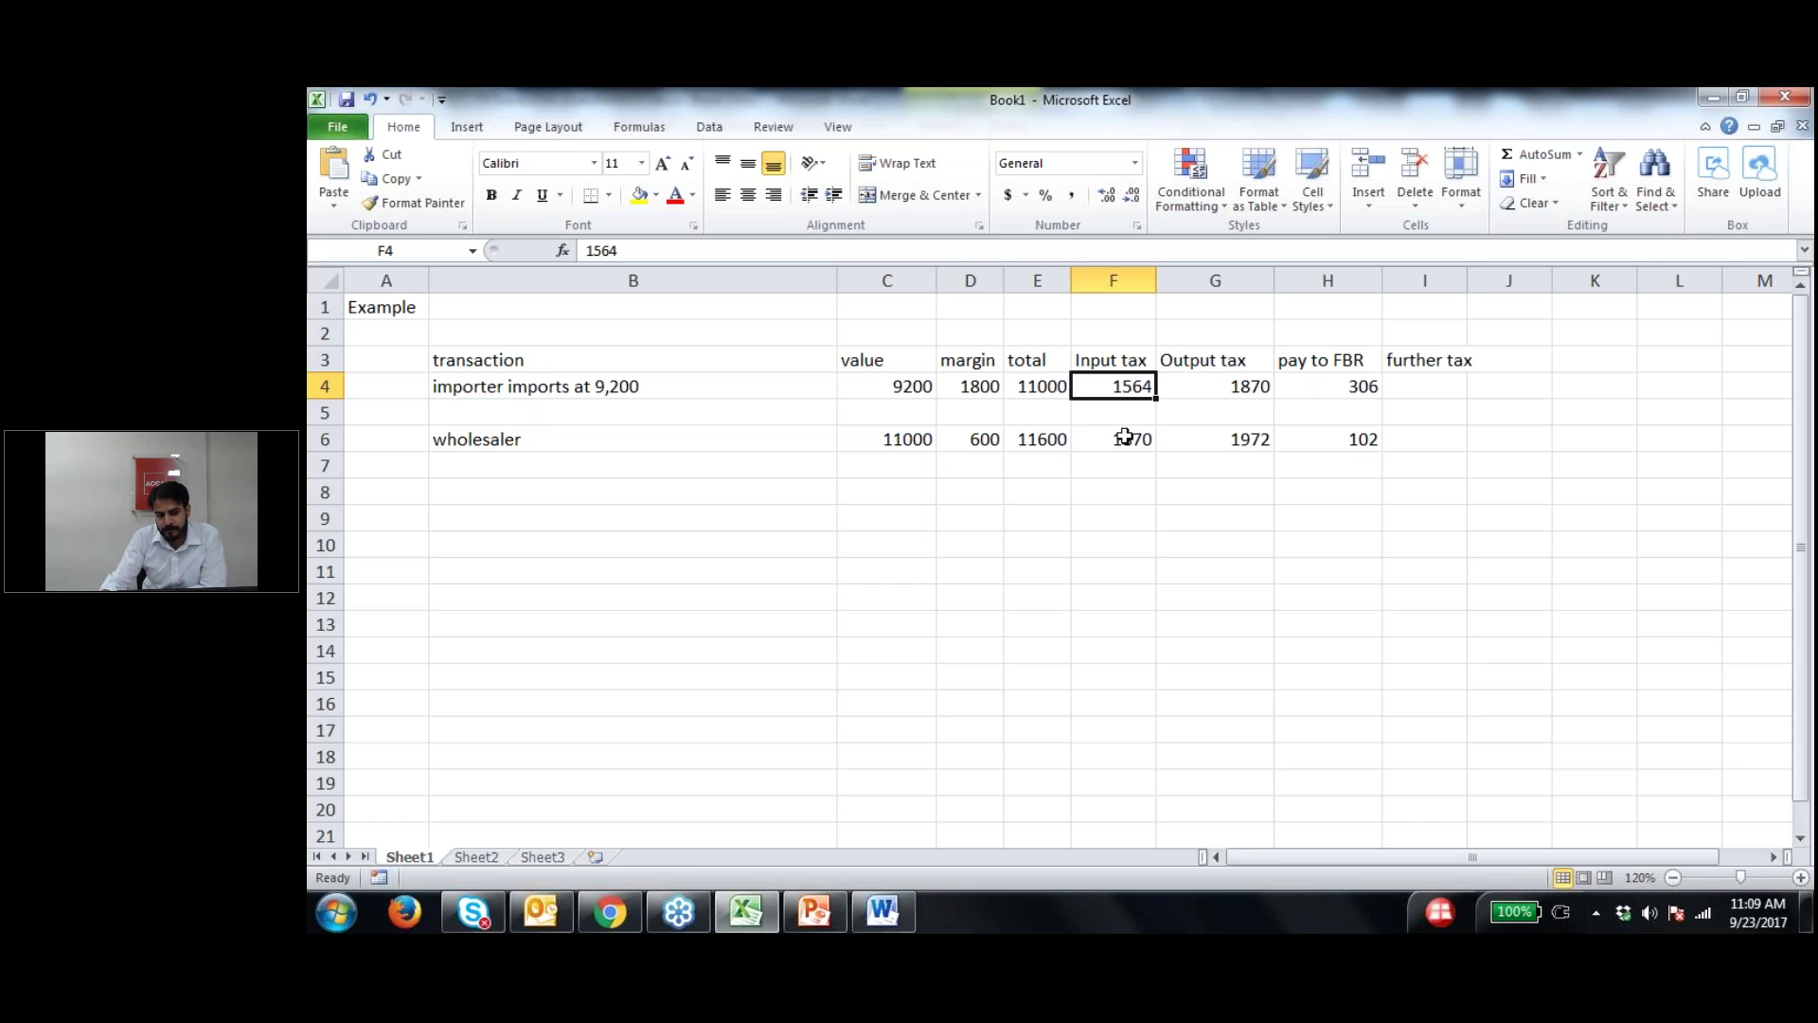
Step: Fill the importer's input tax in cell F4 and value in cell C4 with yellow
{"action": "left_click", "coordinate": [640, 194]}
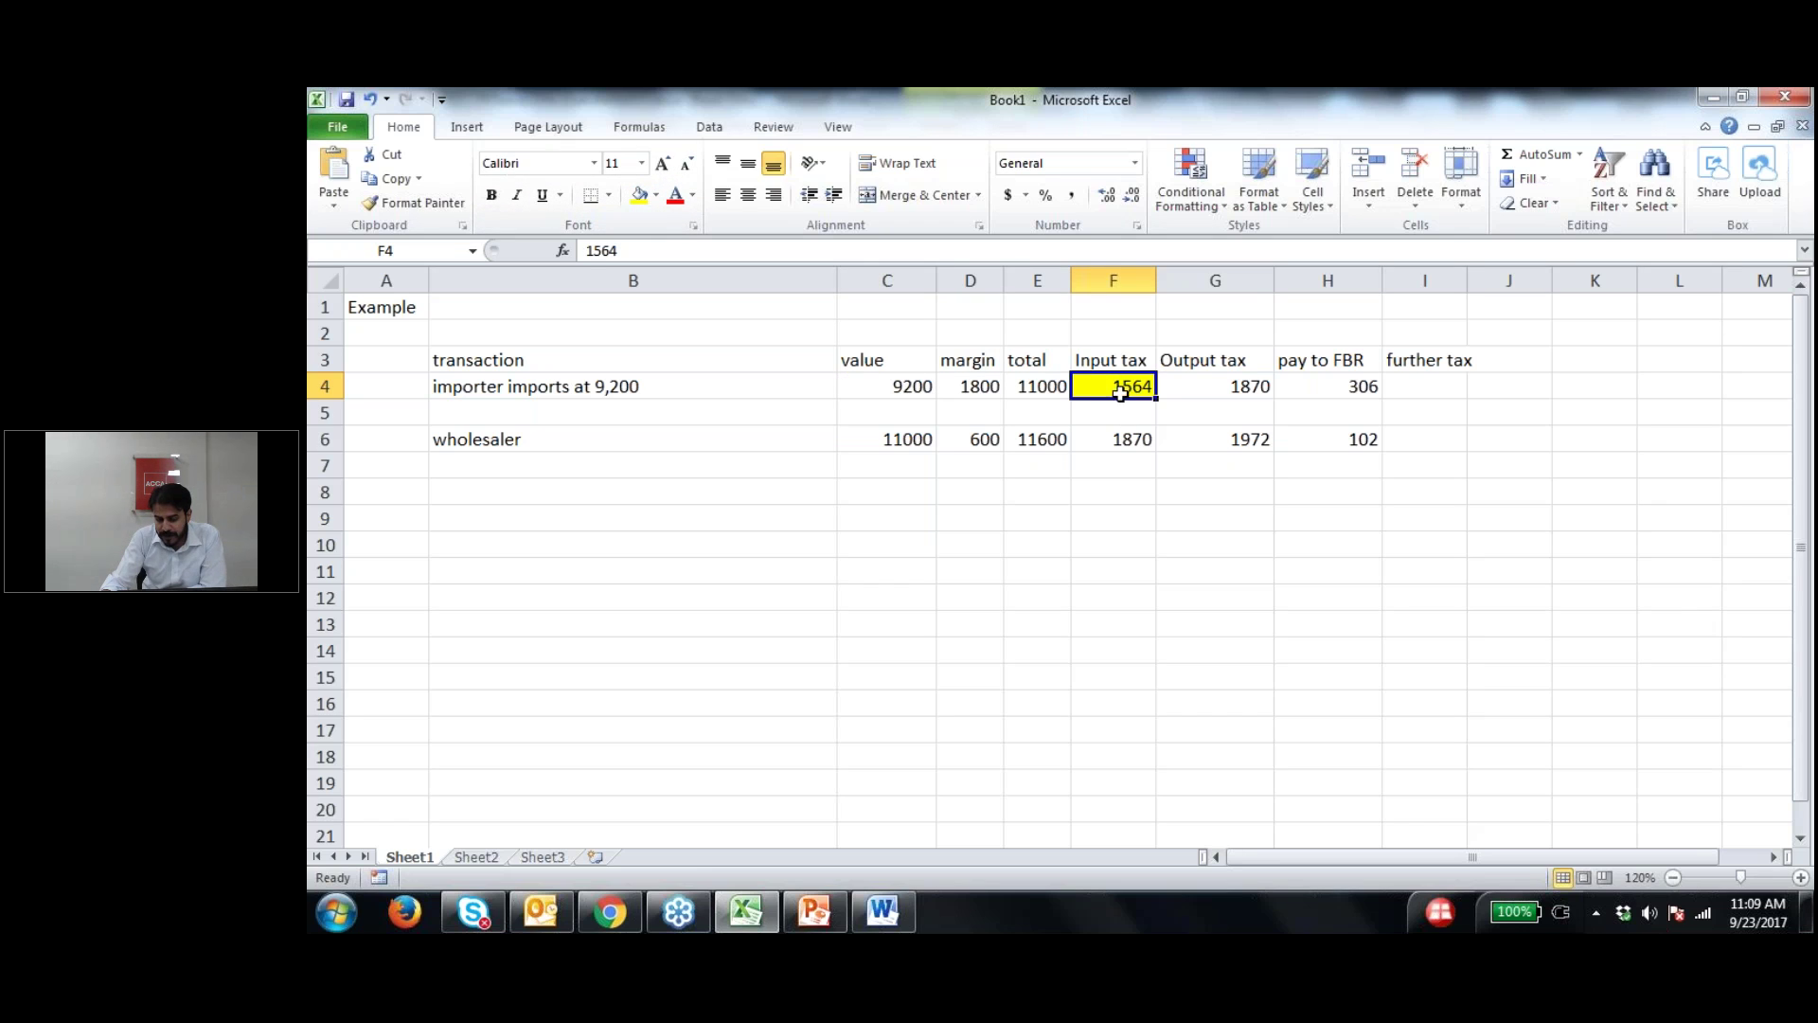
{"action": "left_click", "coordinate": [900, 387]}
{"action": "left_click", "coordinate": [640, 194]}
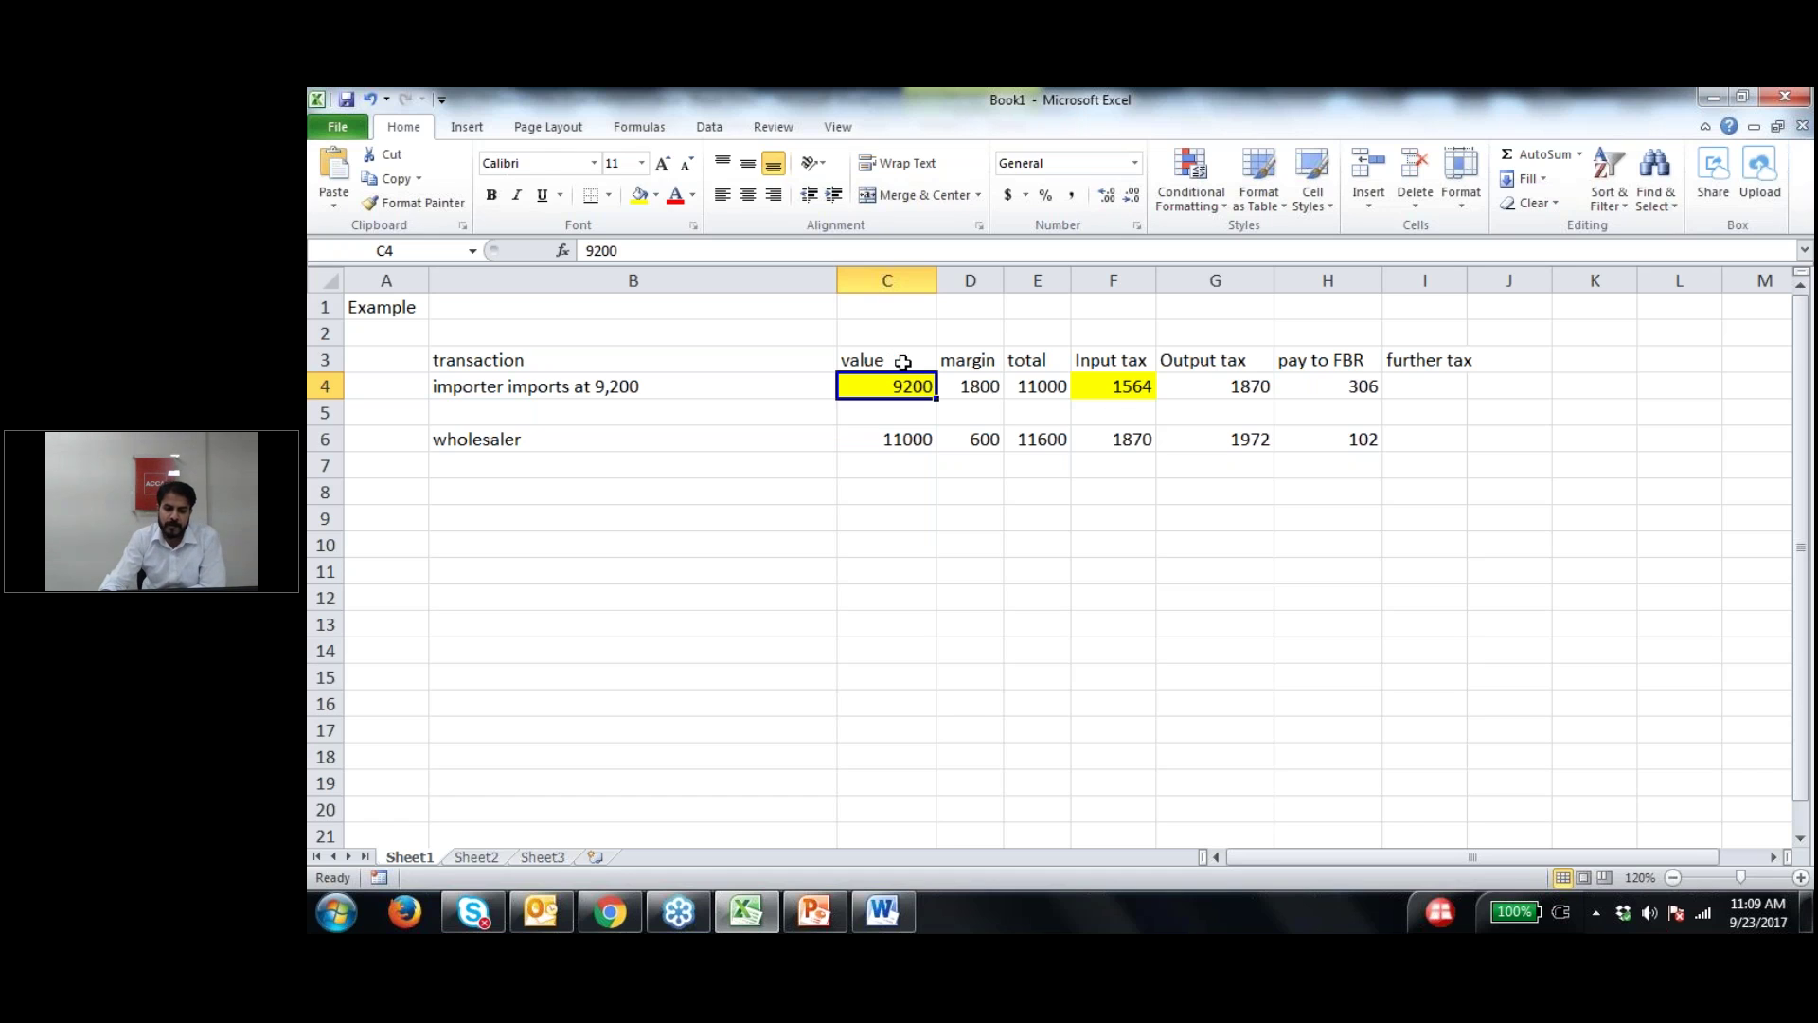
Step: Check the importer's margin and total, and fill the output tax in cell G4 with yellow
{"action": "left_click", "coordinate": [973, 386]}
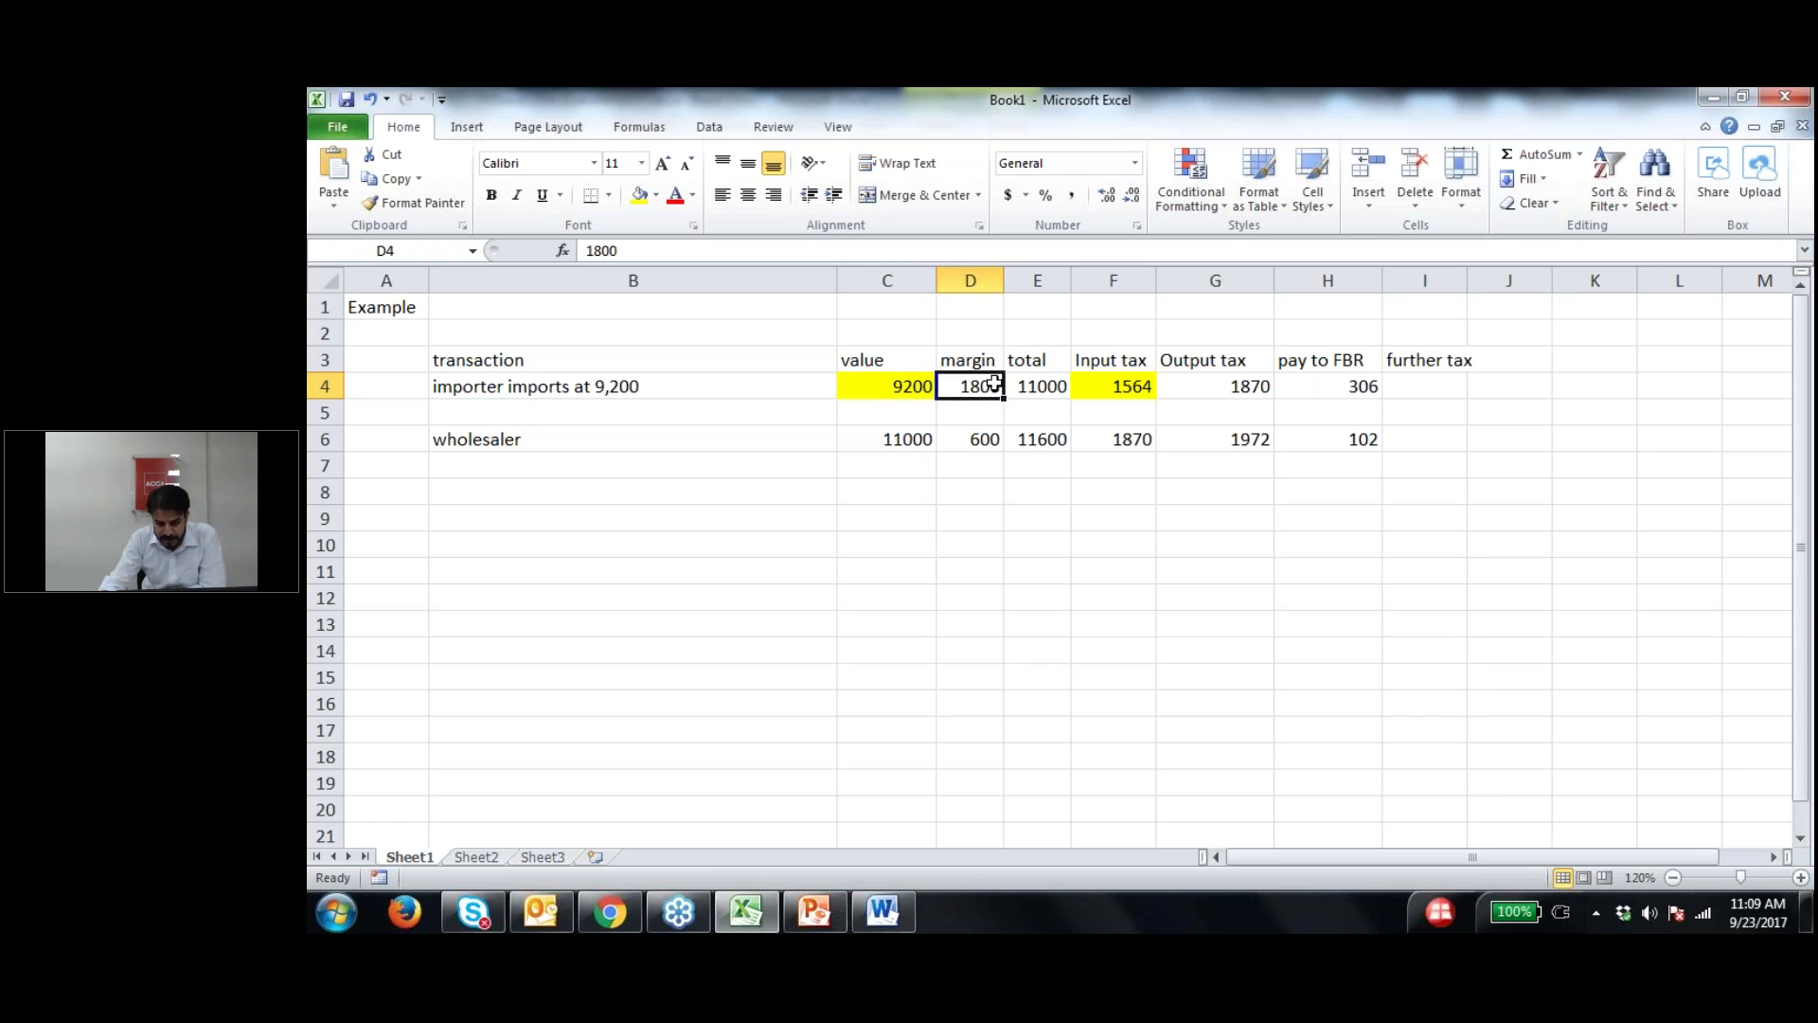
{"action": "left_click", "coordinate": [1054, 386]}
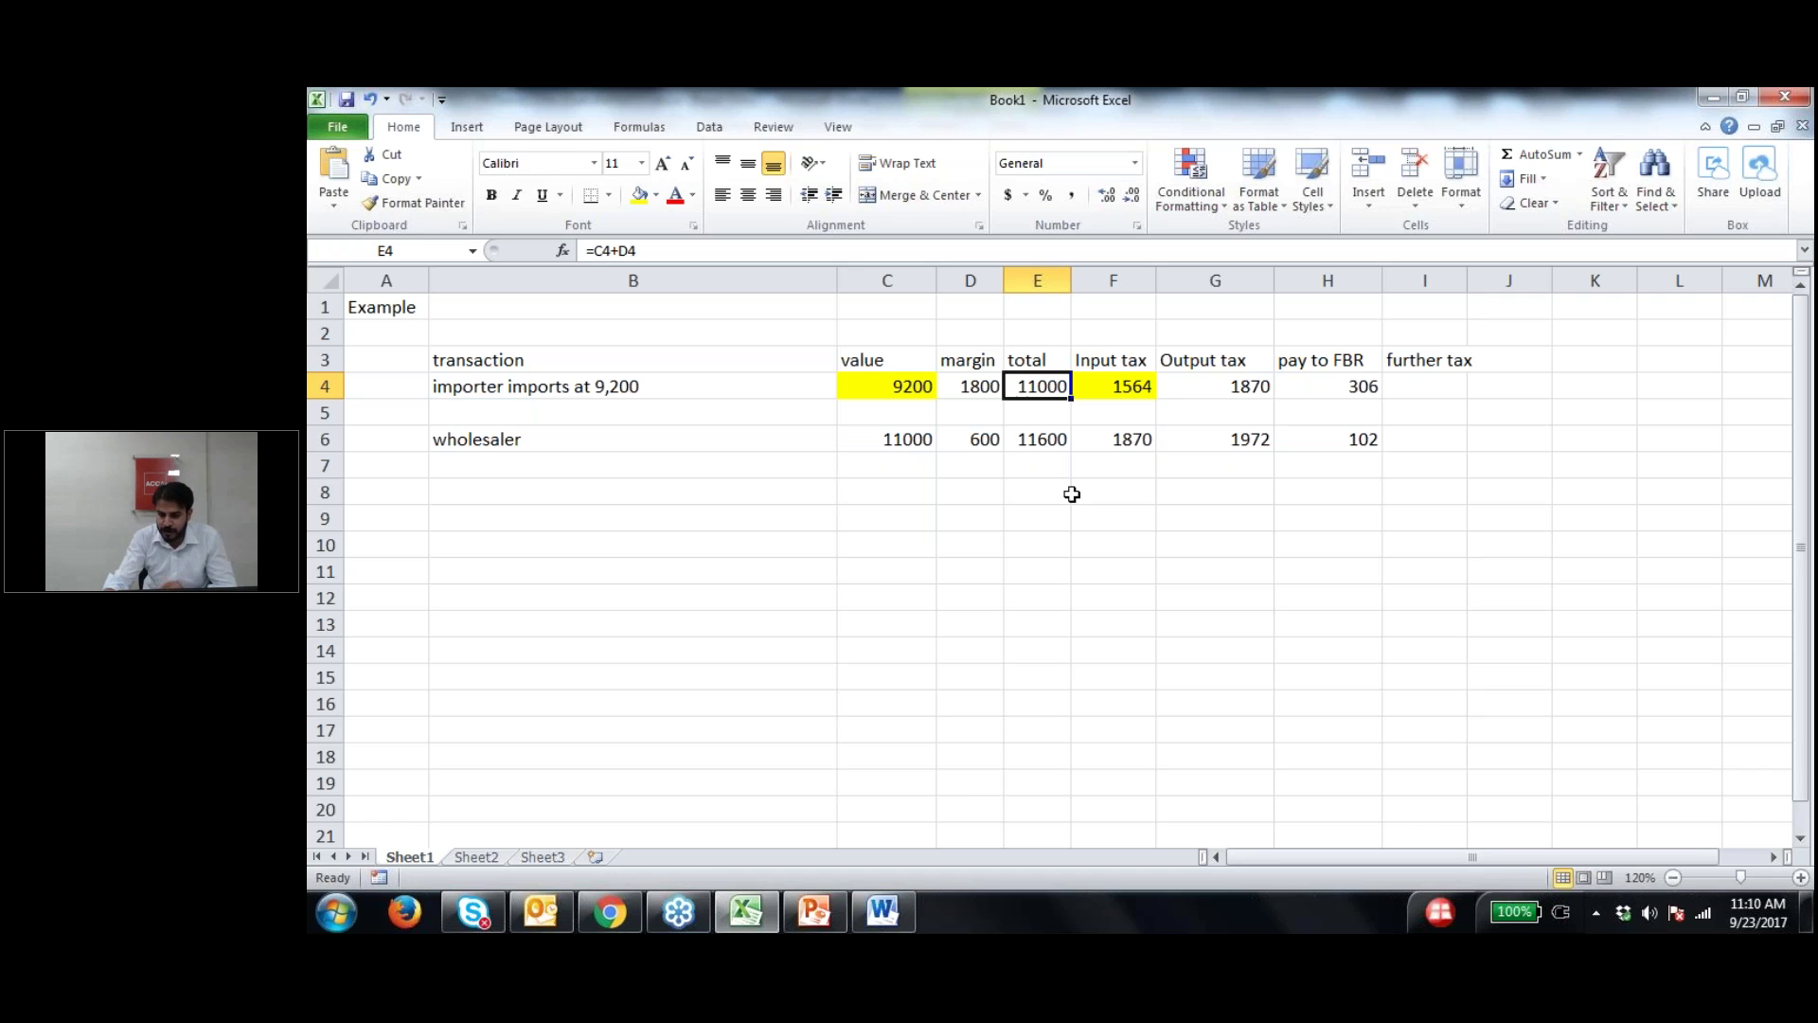
{"action": "left_click", "coordinate": [1243, 389]}
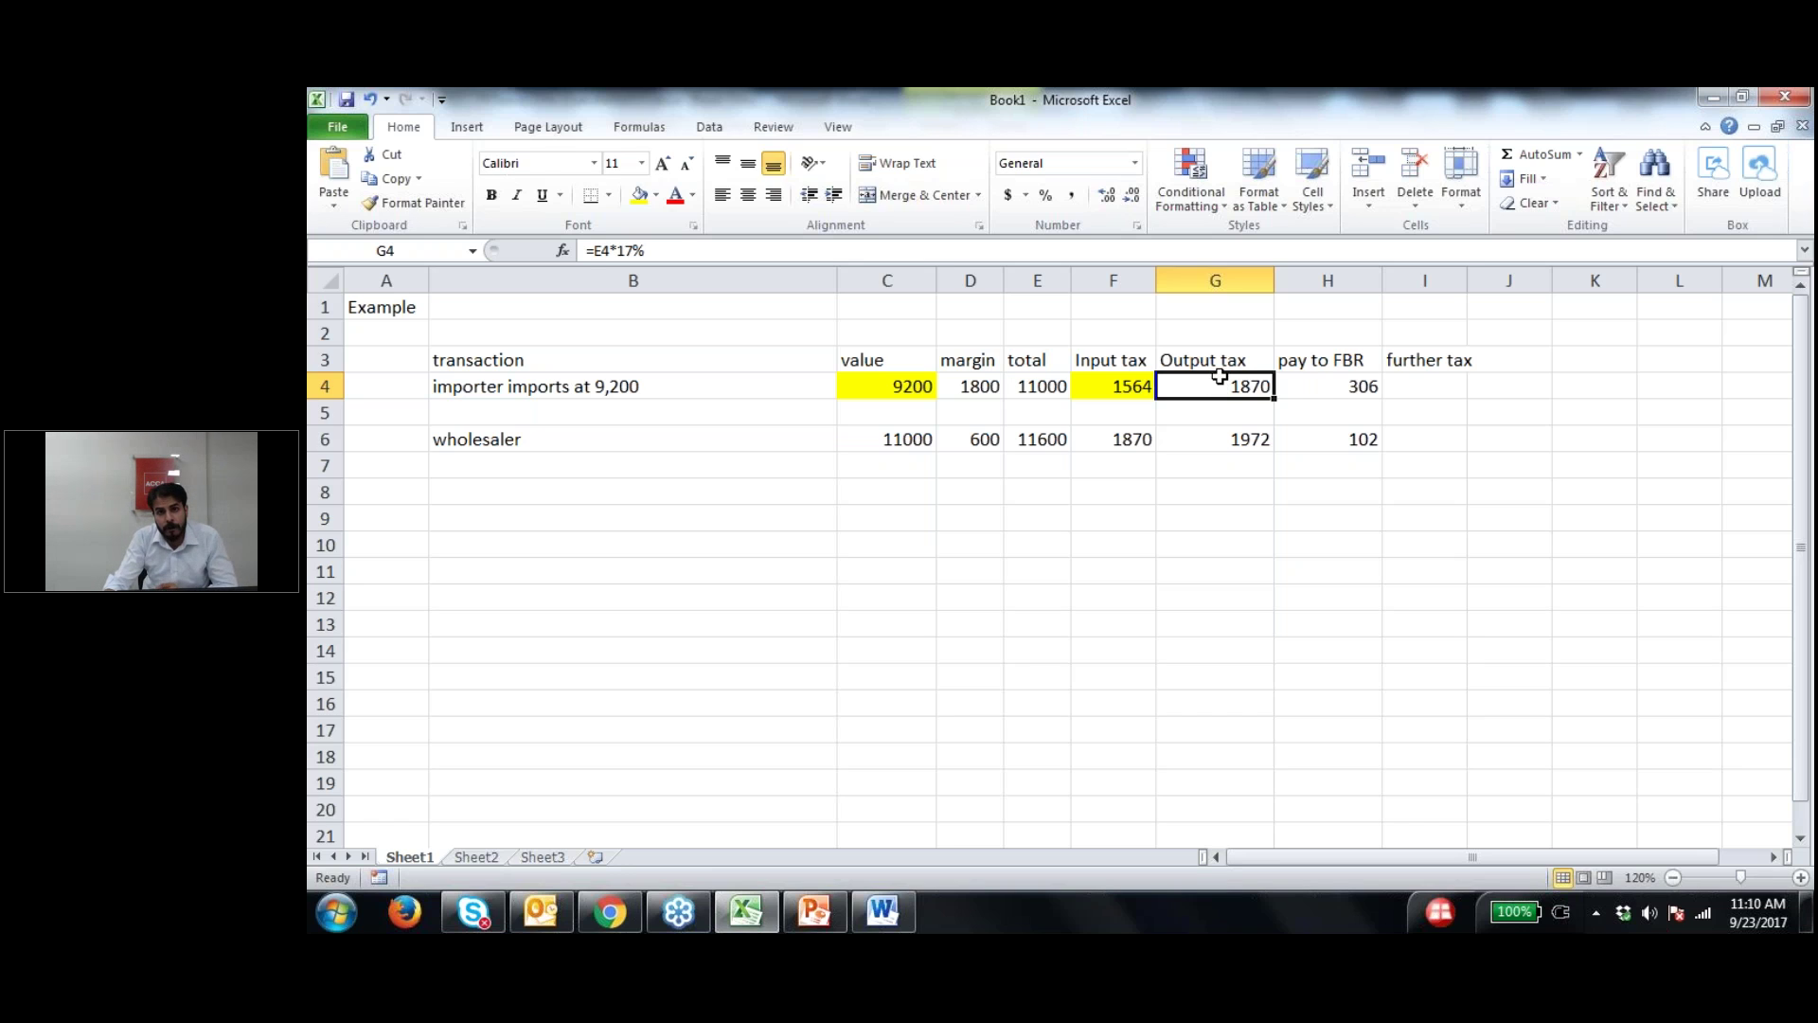
{"action": "left_click", "coordinate": [640, 194]}
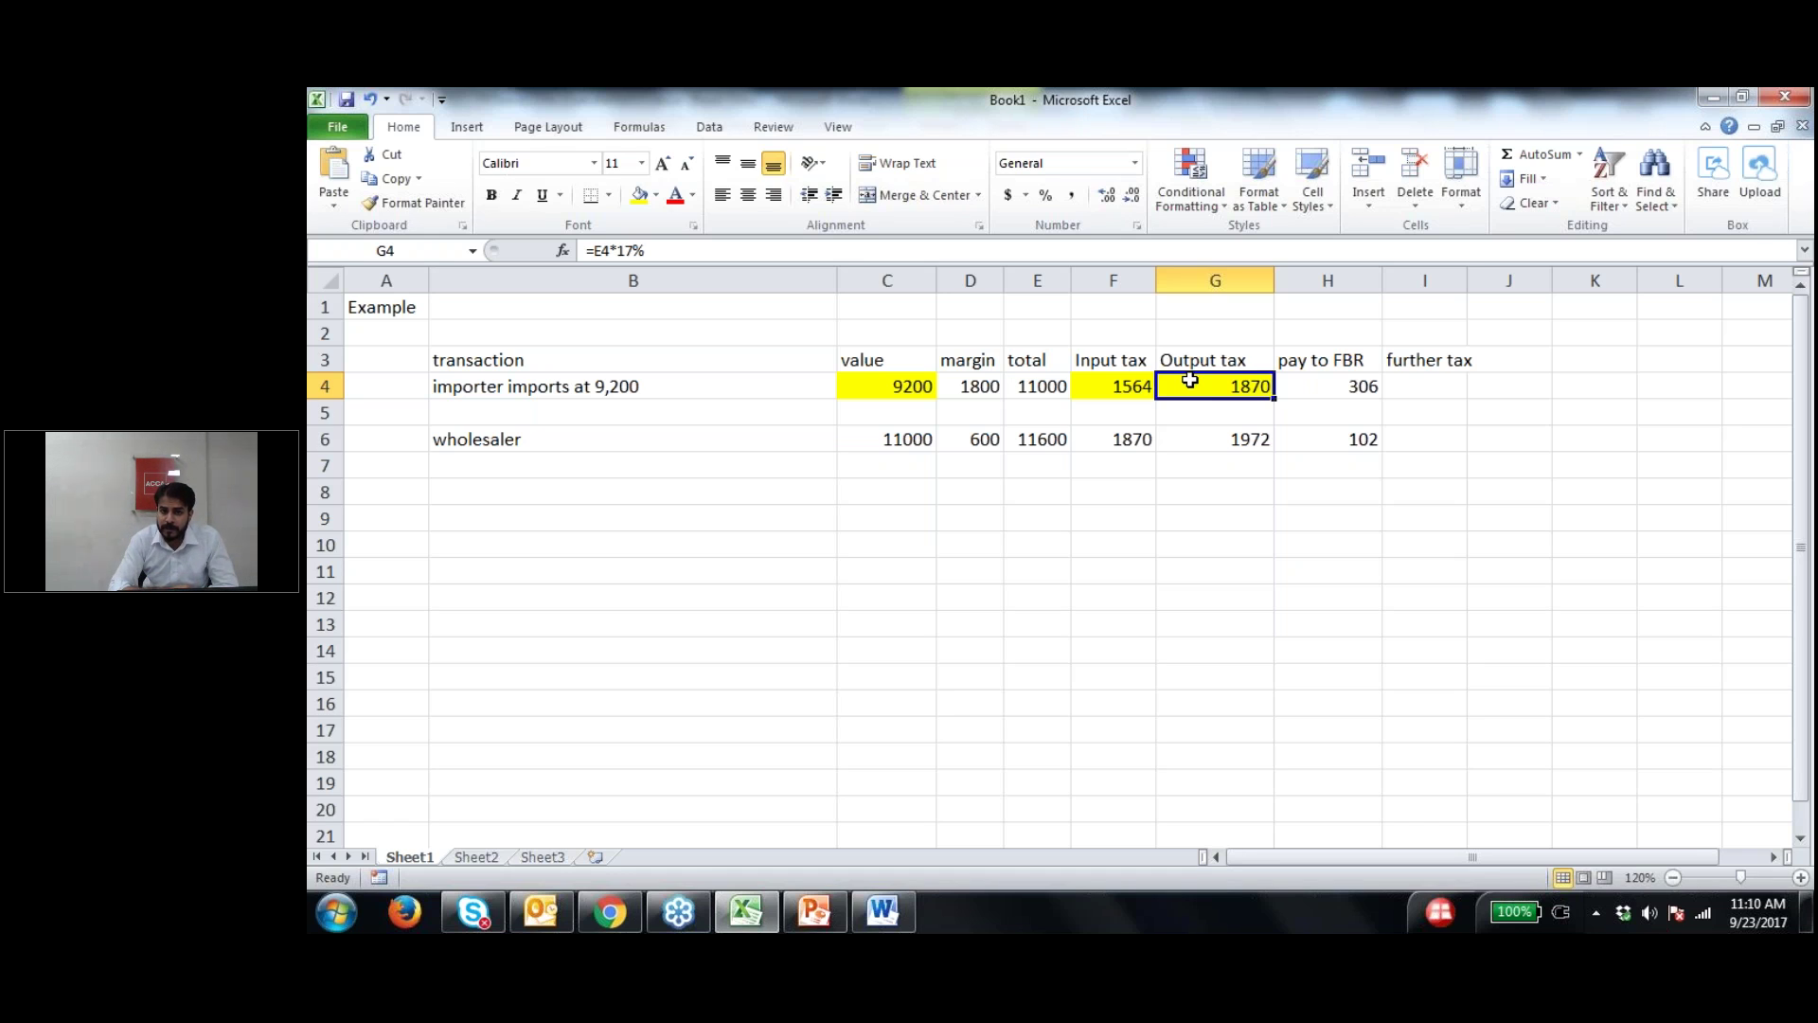
Step: Compare the importer's input tax with the output tax, and examine the total and pay to FBR formulas in row 4
{"action": "left_click", "coordinate": [1131, 382]}
{"action": "left_click", "coordinate": [1218, 378]}
{"action": "left_click", "coordinate": [1127, 383]}
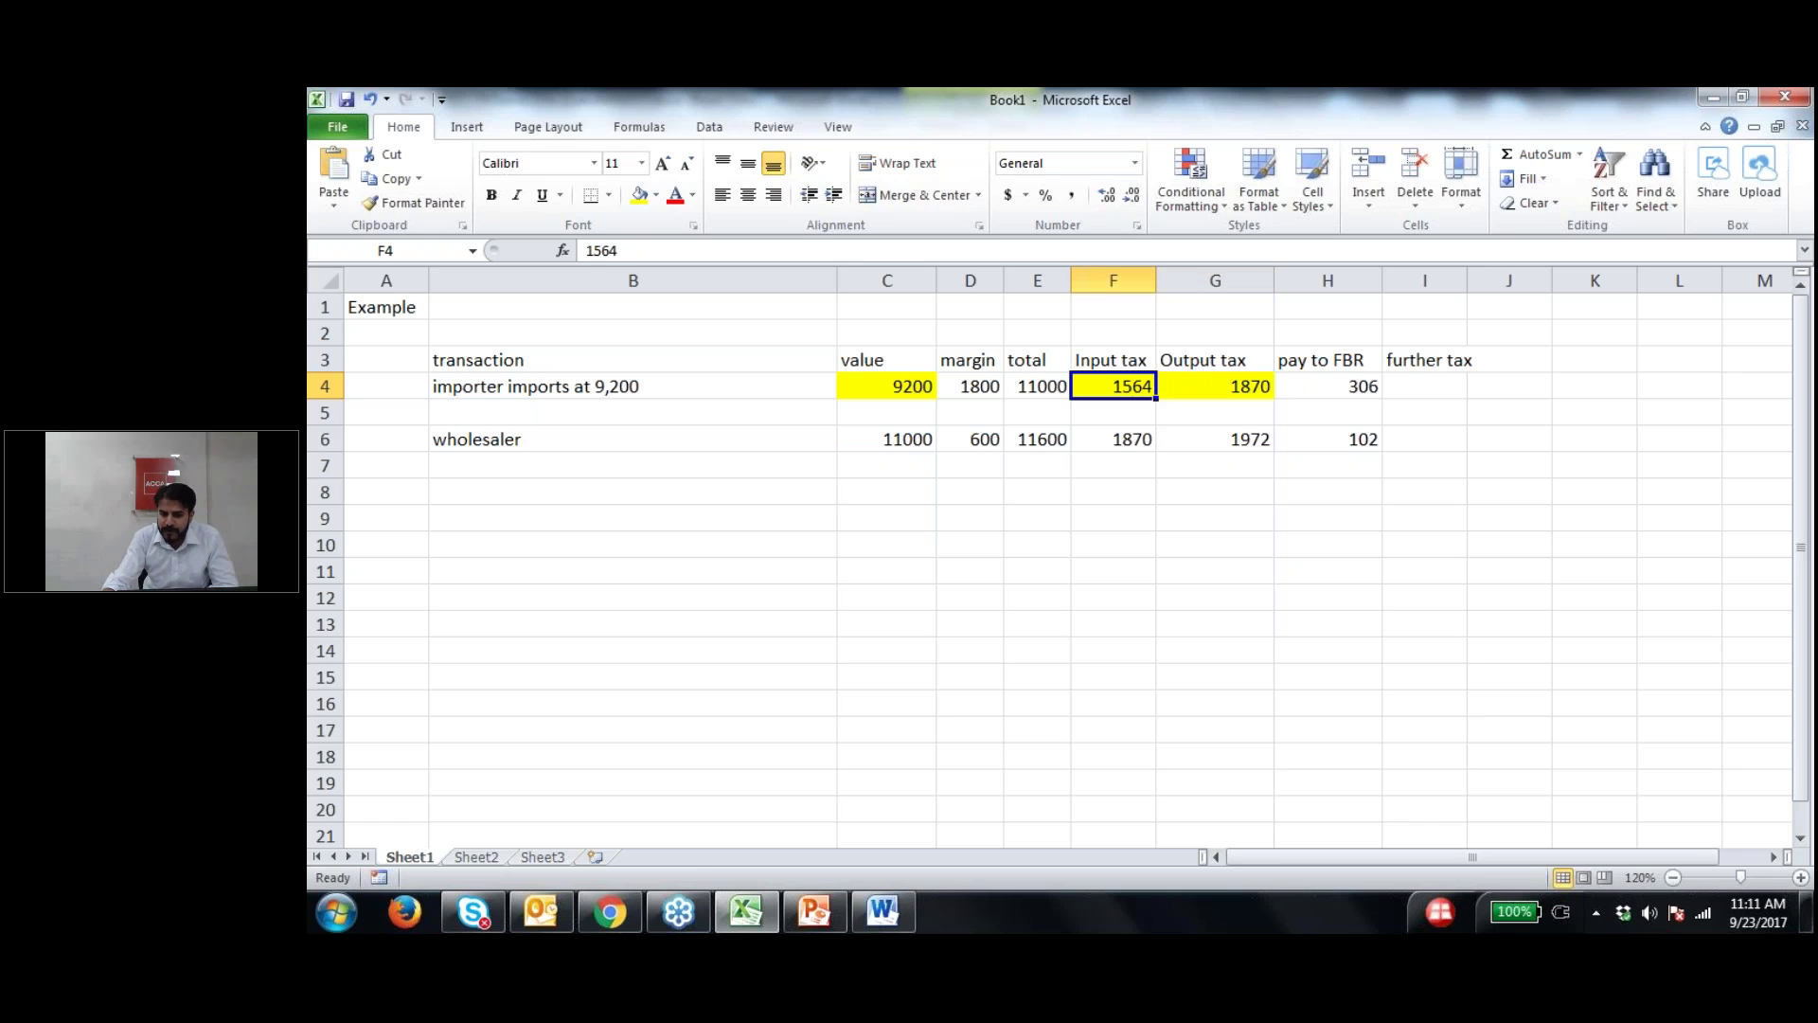
{"action": "left_click", "coordinate": [1343, 386]}
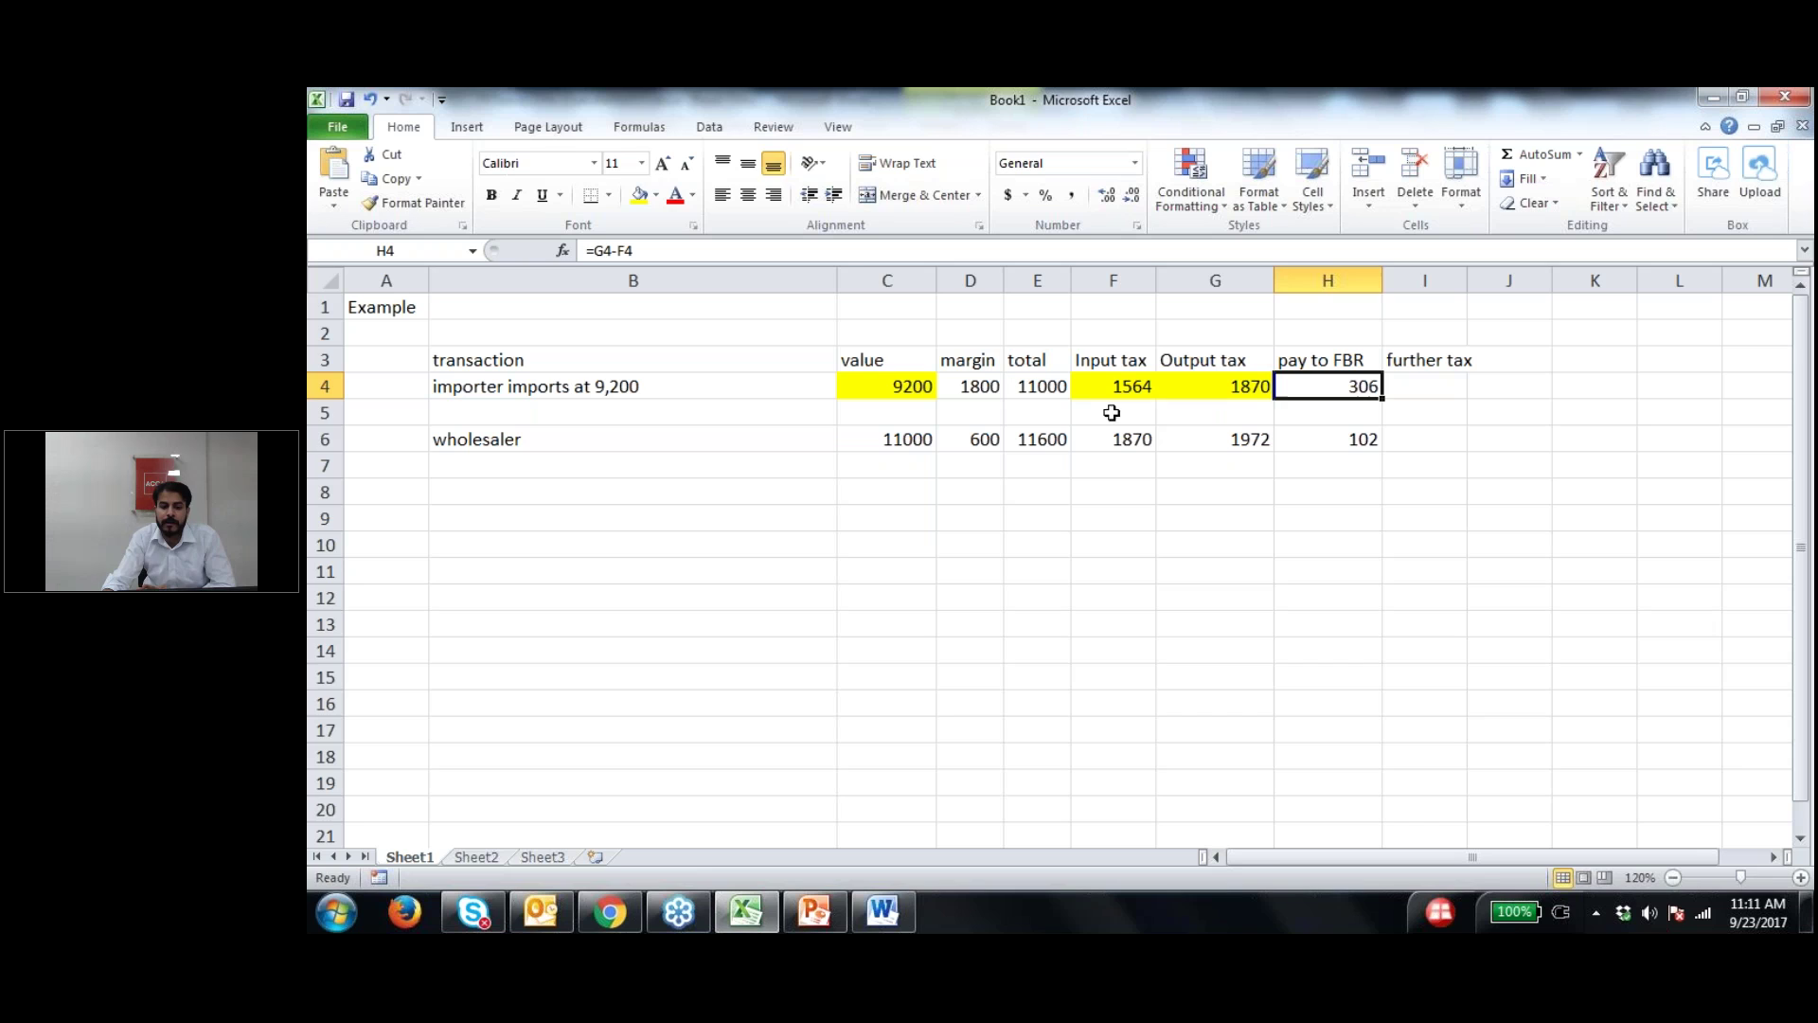
{"action": "left_click", "coordinate": [1125, 380]}
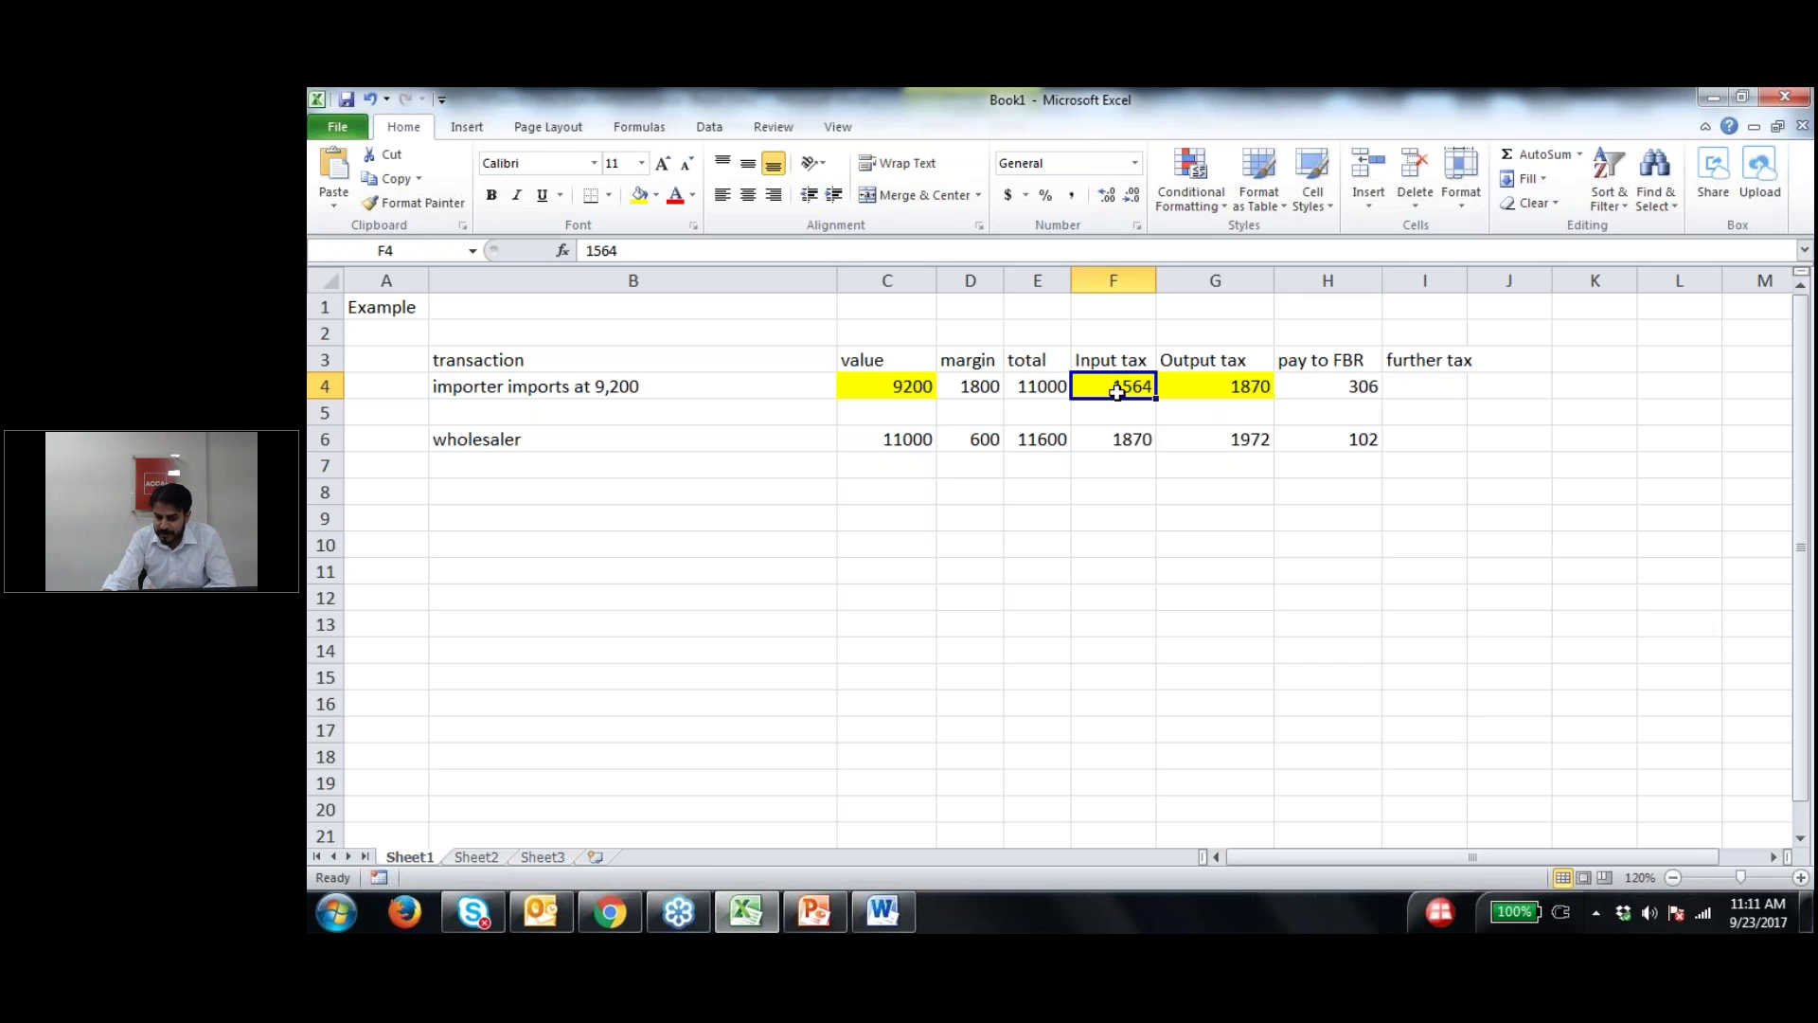
{"action": "left_click", "coordinate": [1226, 380]}
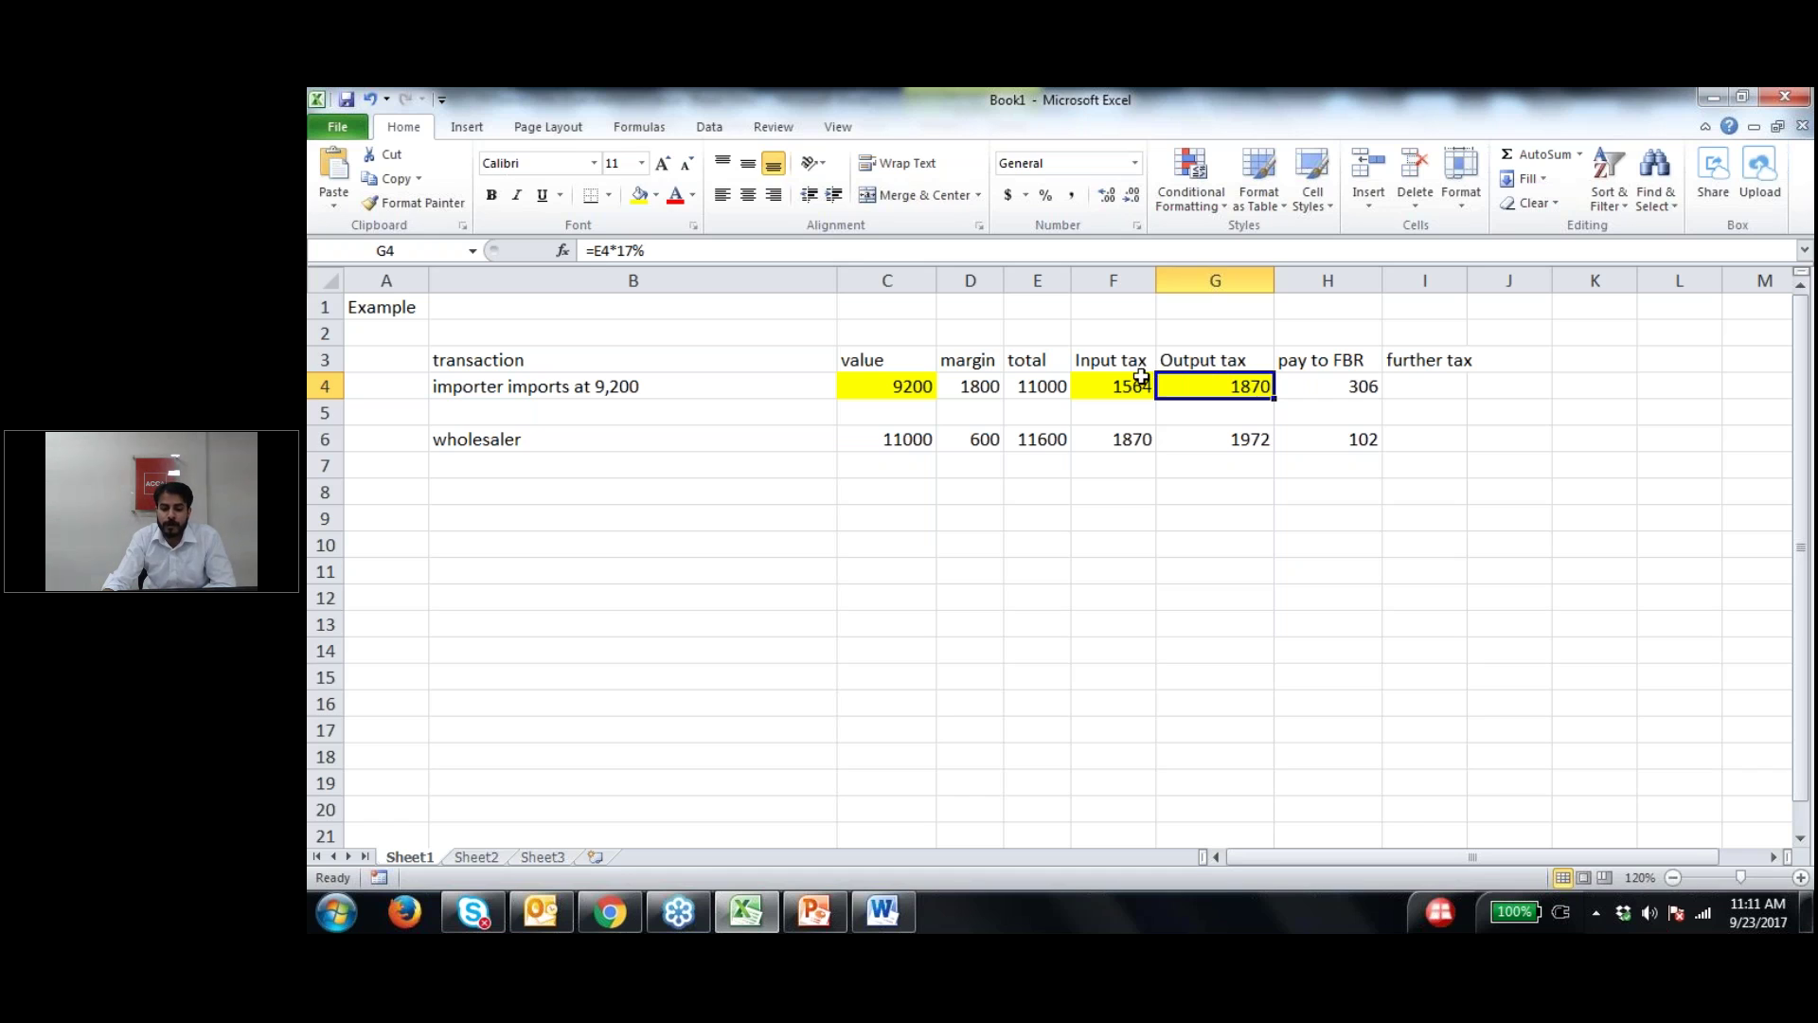
{"action": "left_click", "coordinate": [1326, 379]}
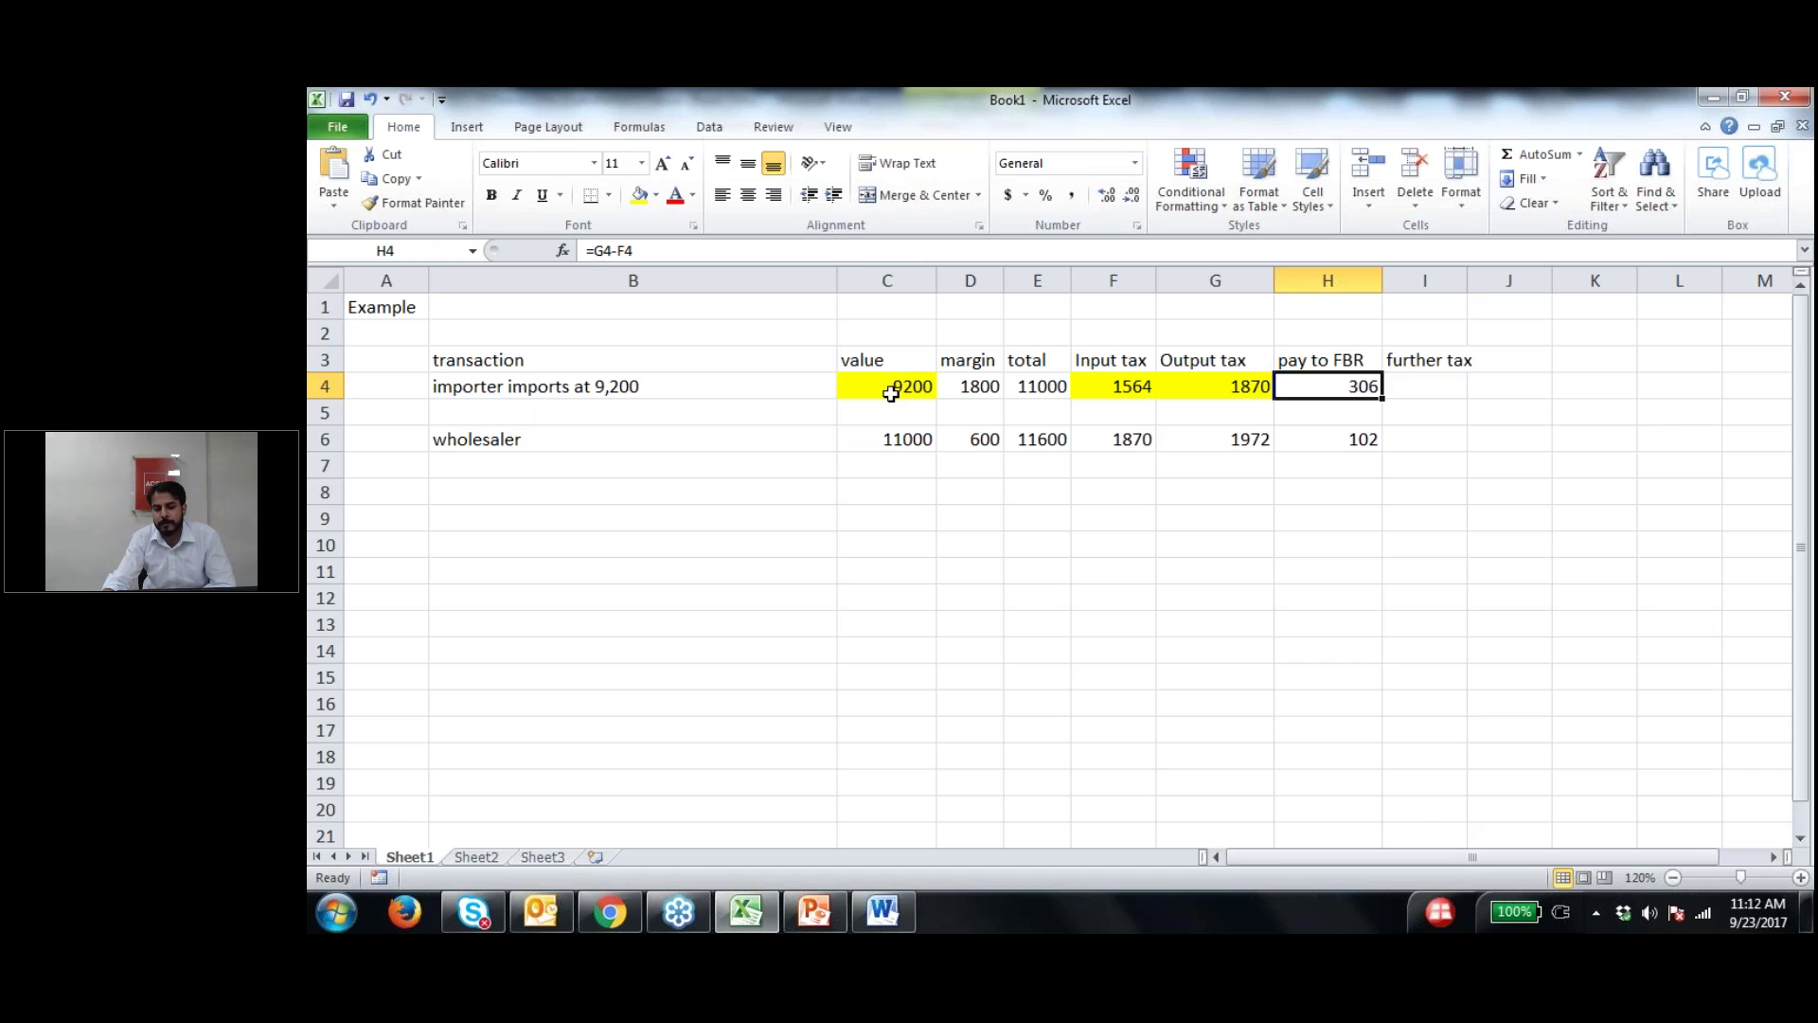
{"action": "left_click", "coordinate": [1047, 388]}
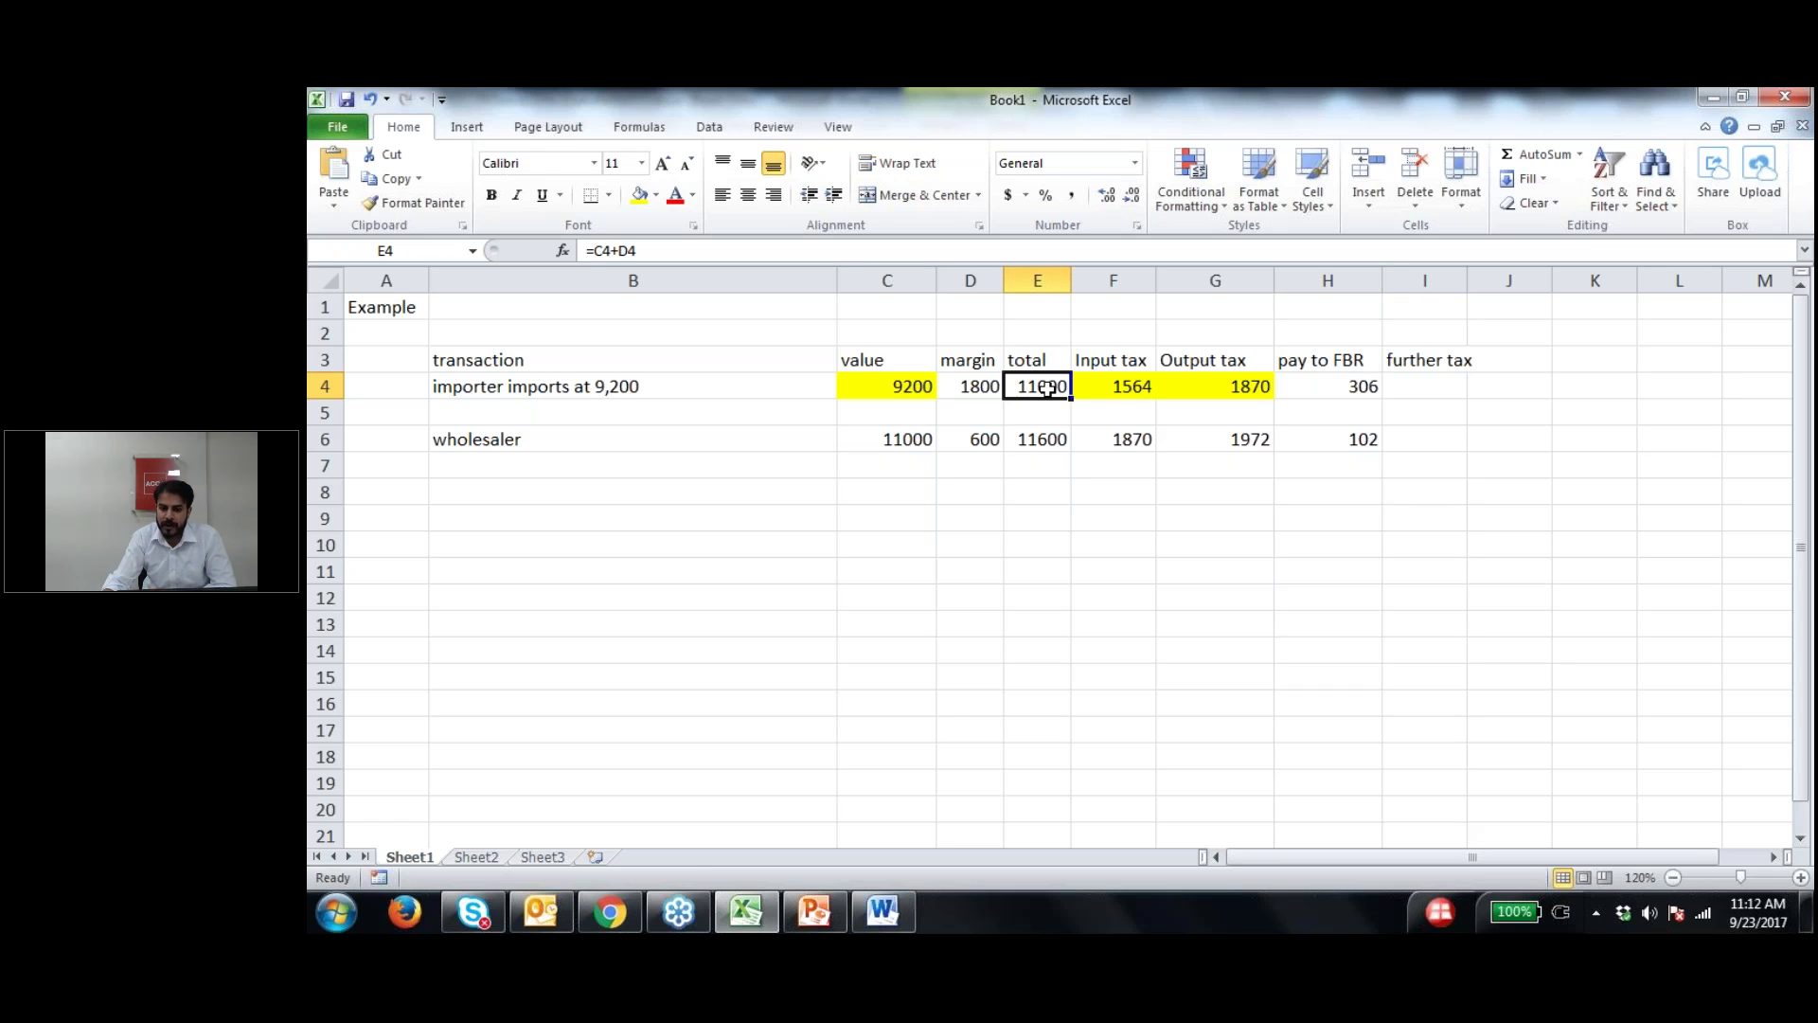
{"action": "left_click", "coordinate": [1224, 388]}
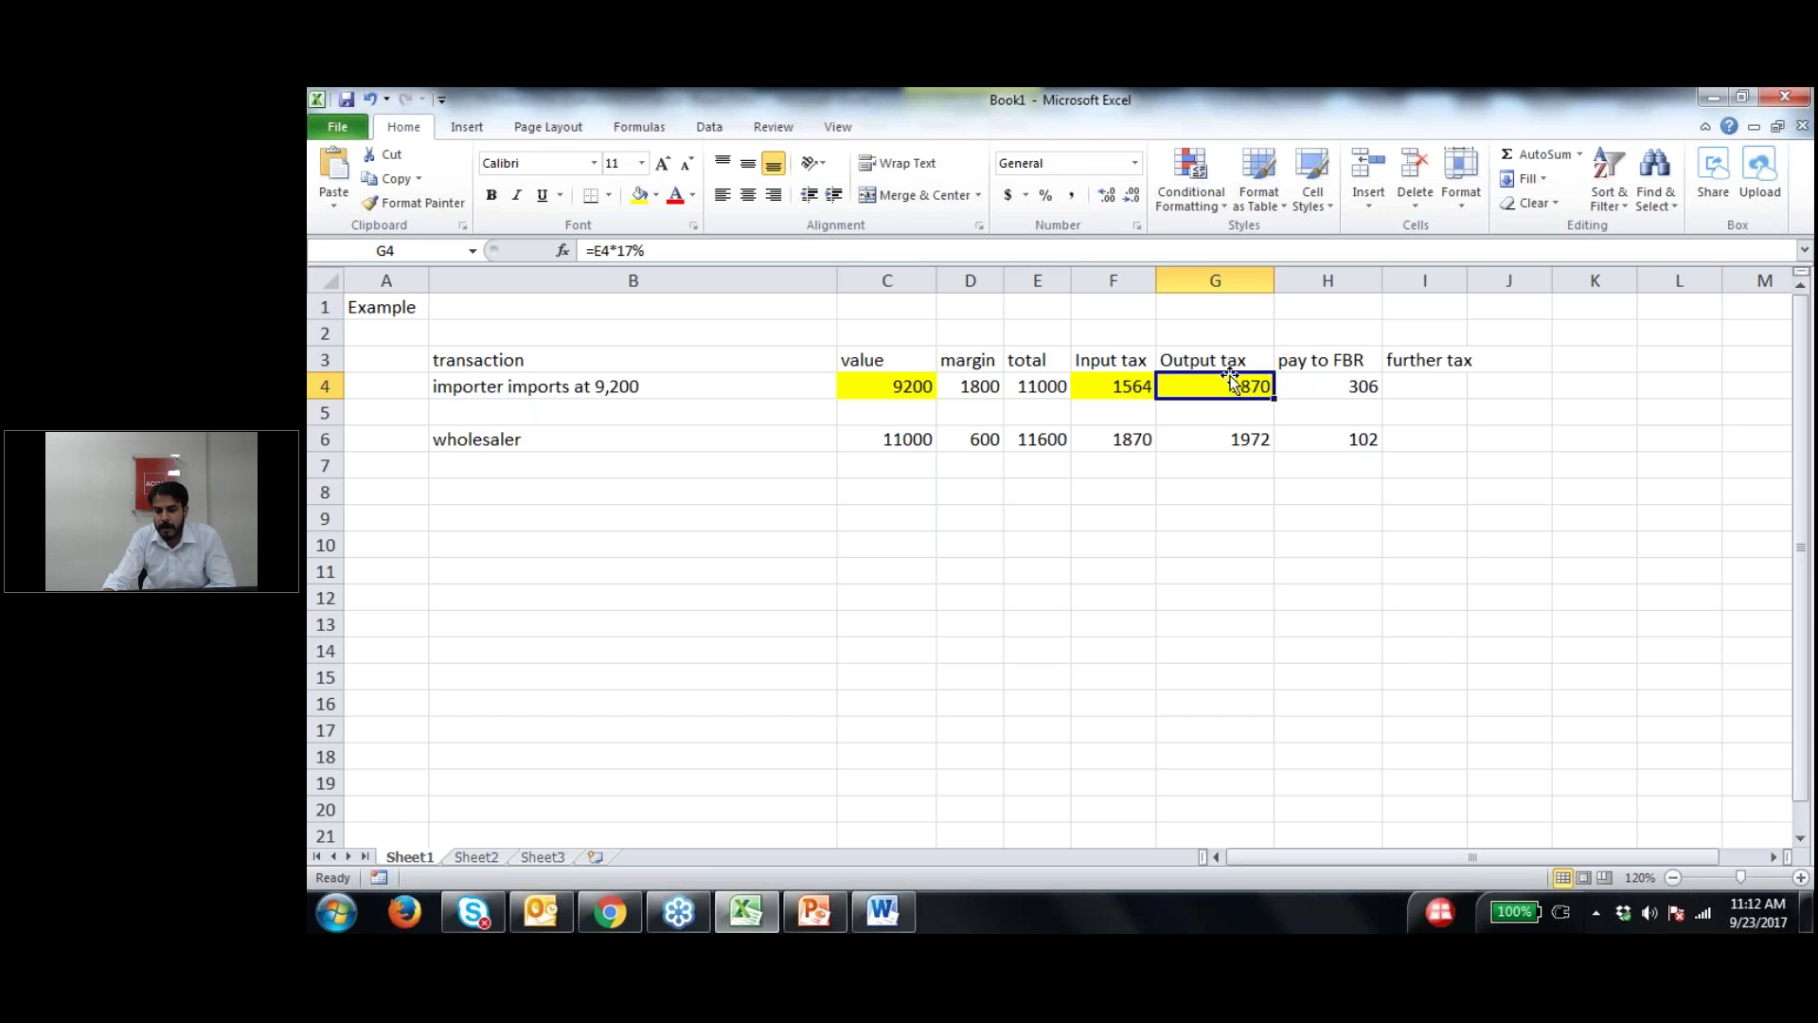
{"action": "left_click", "coordinate": [1100, 384]}
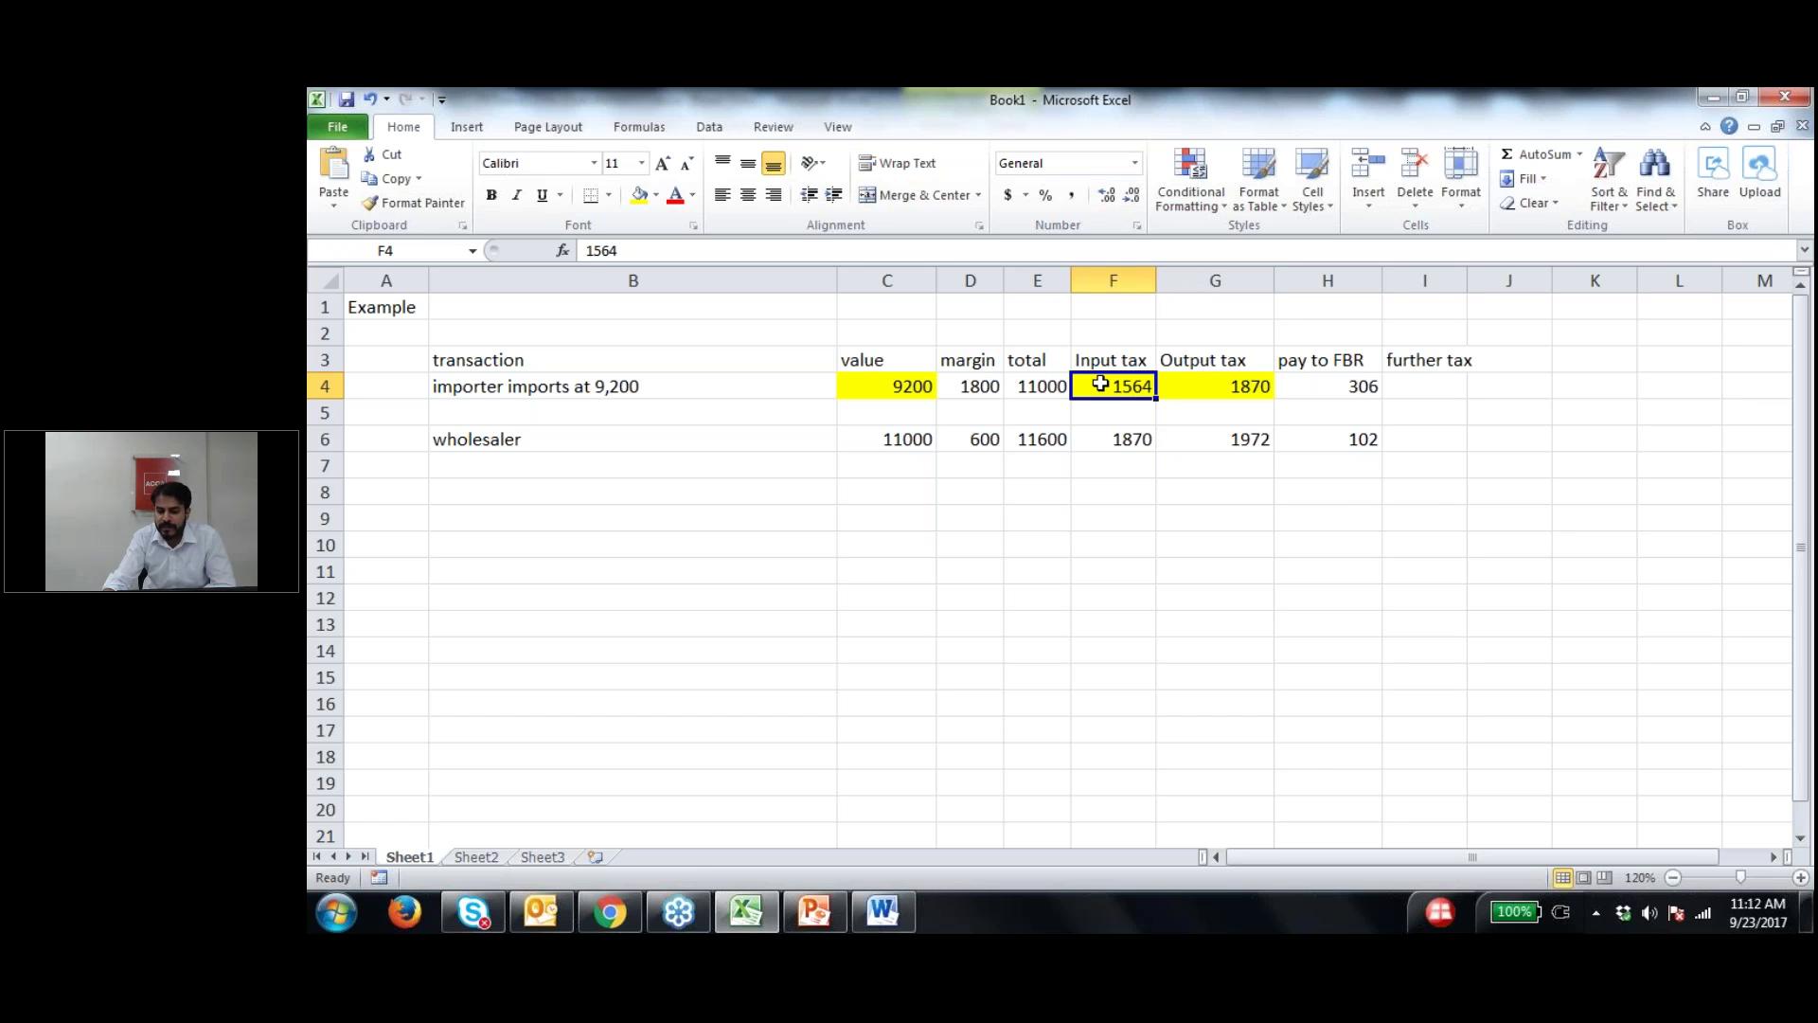
{"action": "left_click", "coordinate": [1287, 386]}
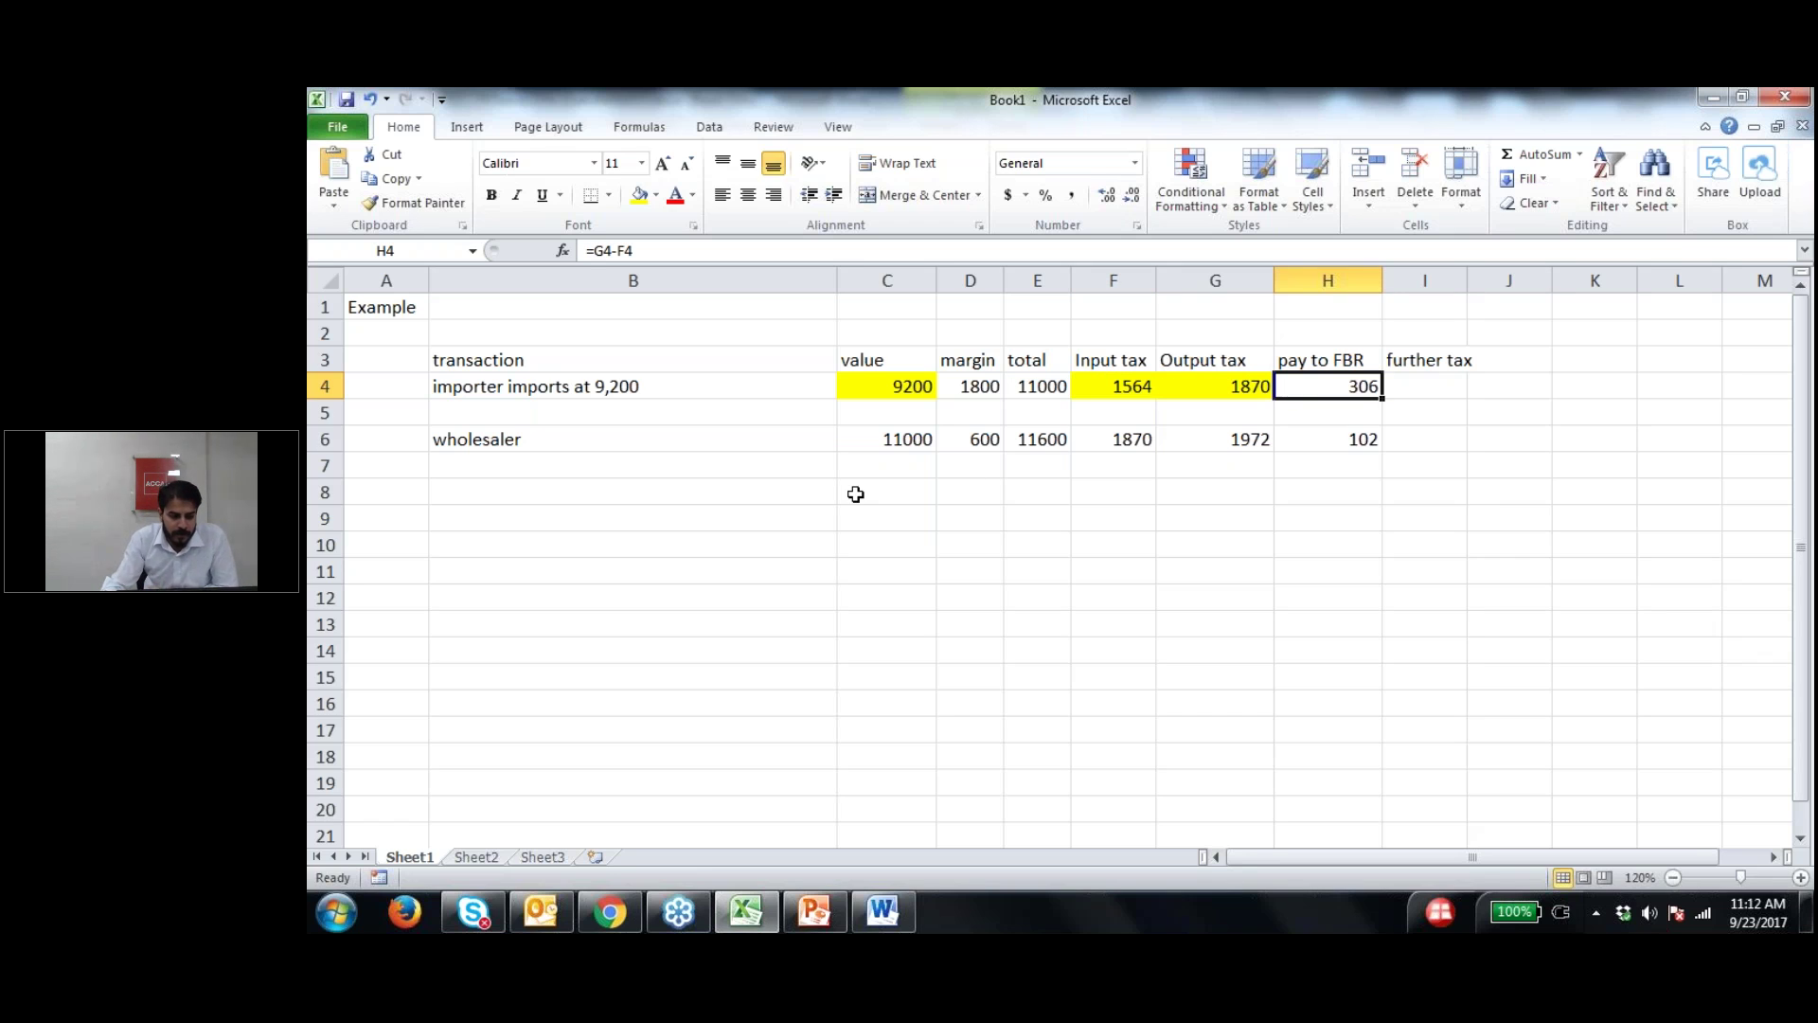
Step: Fill the importer's total in cell E4 with yellow
{"action": "left_click", "coordinate": [1040, 379]}
{"action": "left_click", "coordinate": [641, 196]}
Step: Review the wholesaler's value, margin and total in row 6, and compare the importer's output tax with the wholesaler's input tax
{"action": "left_click", "coordinate": [582, 442]}
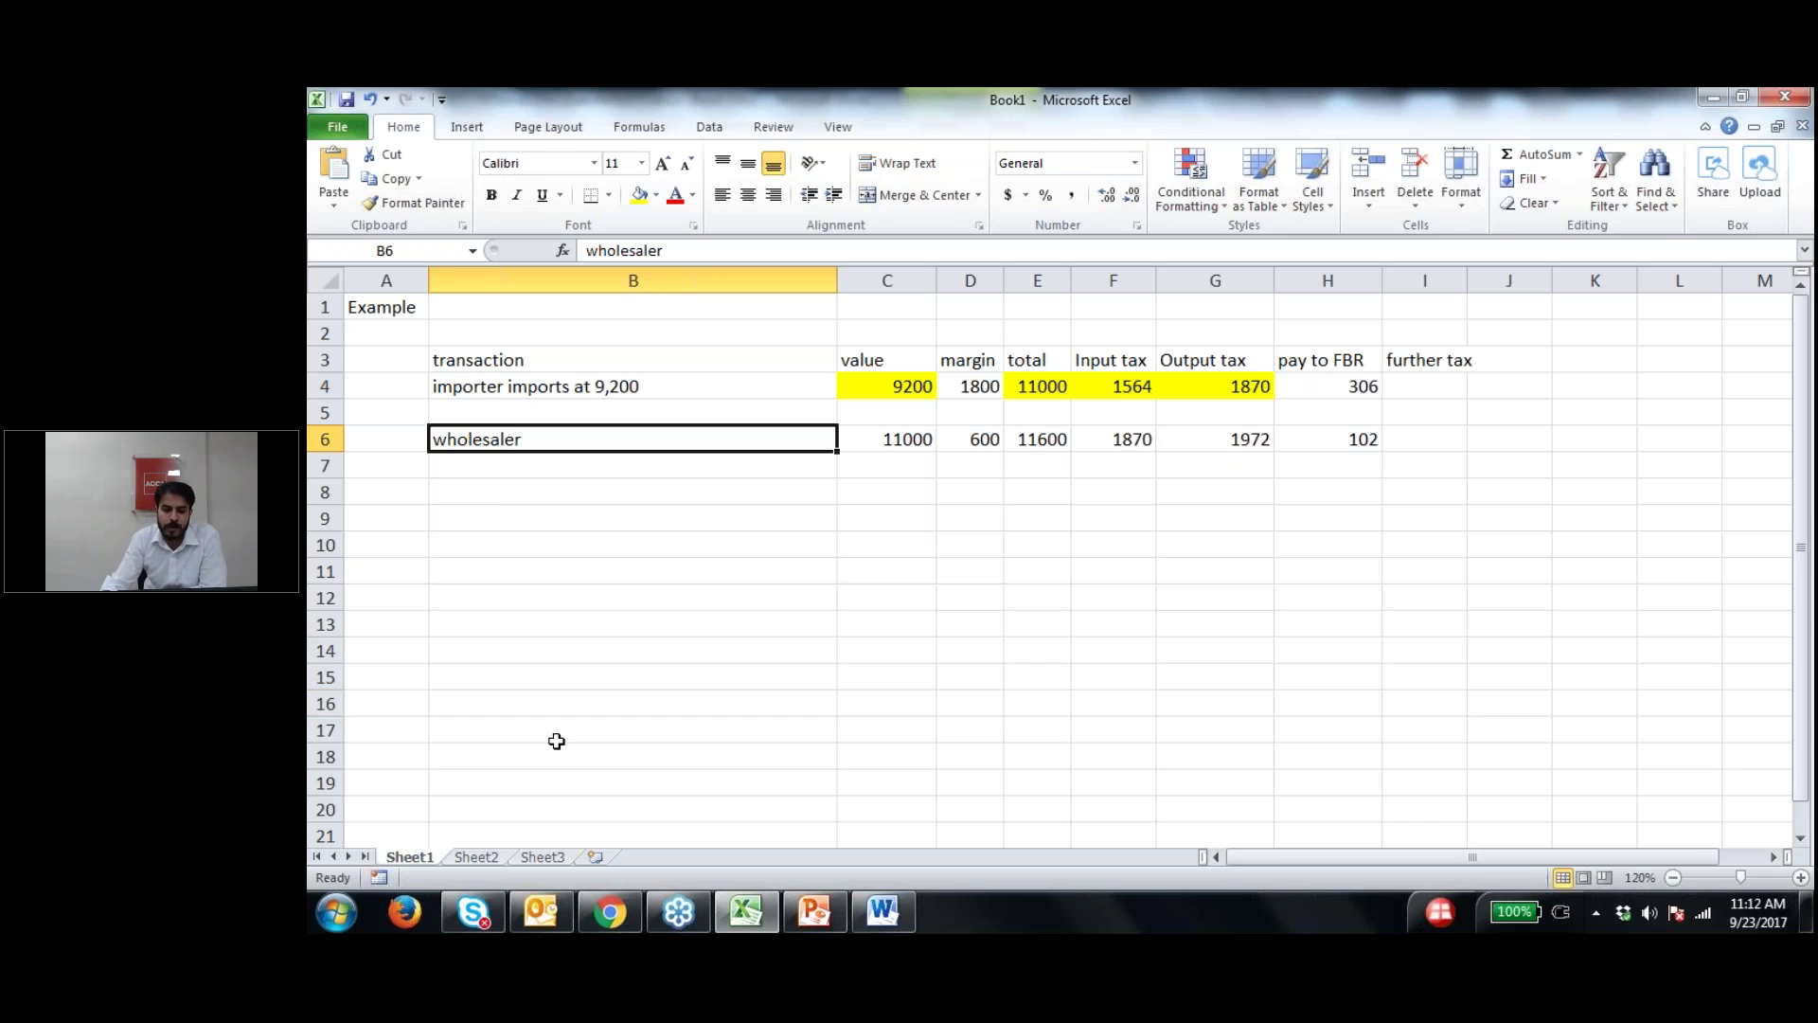
{"action": "left_click", "coordinate": [900, 440]}
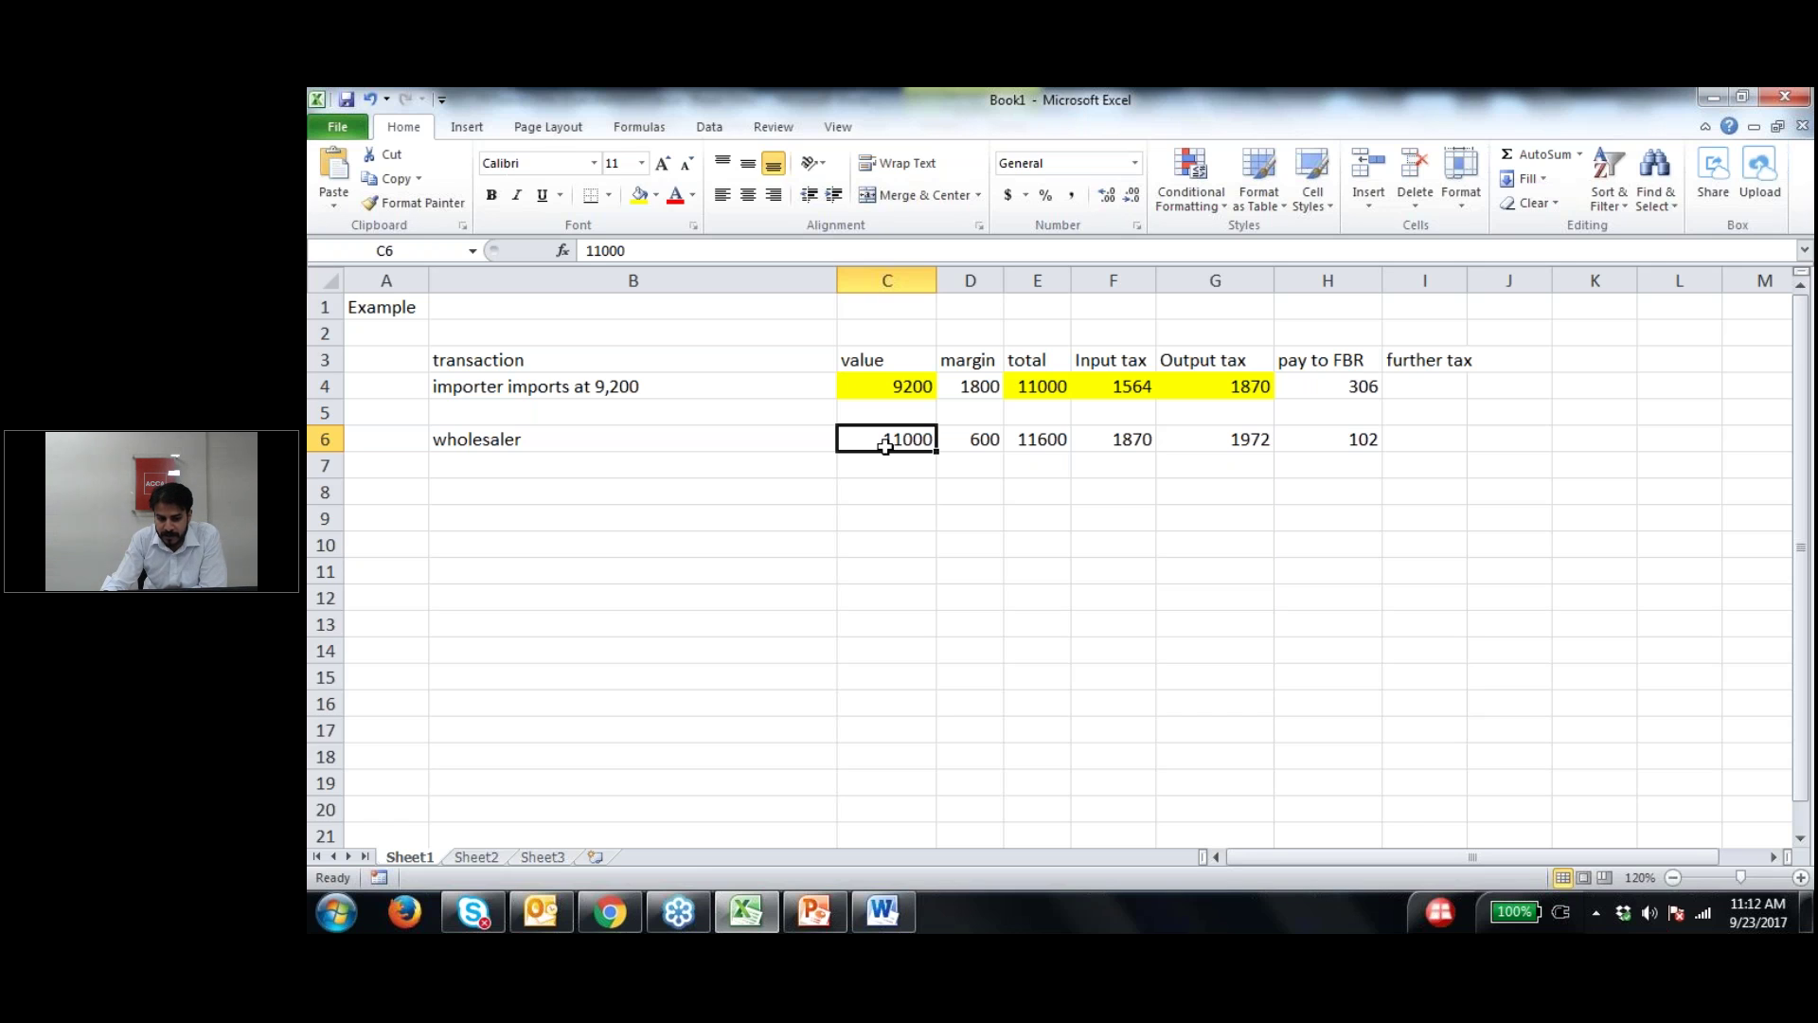
{"action": "left_click", "coordinate": [967, 443]}
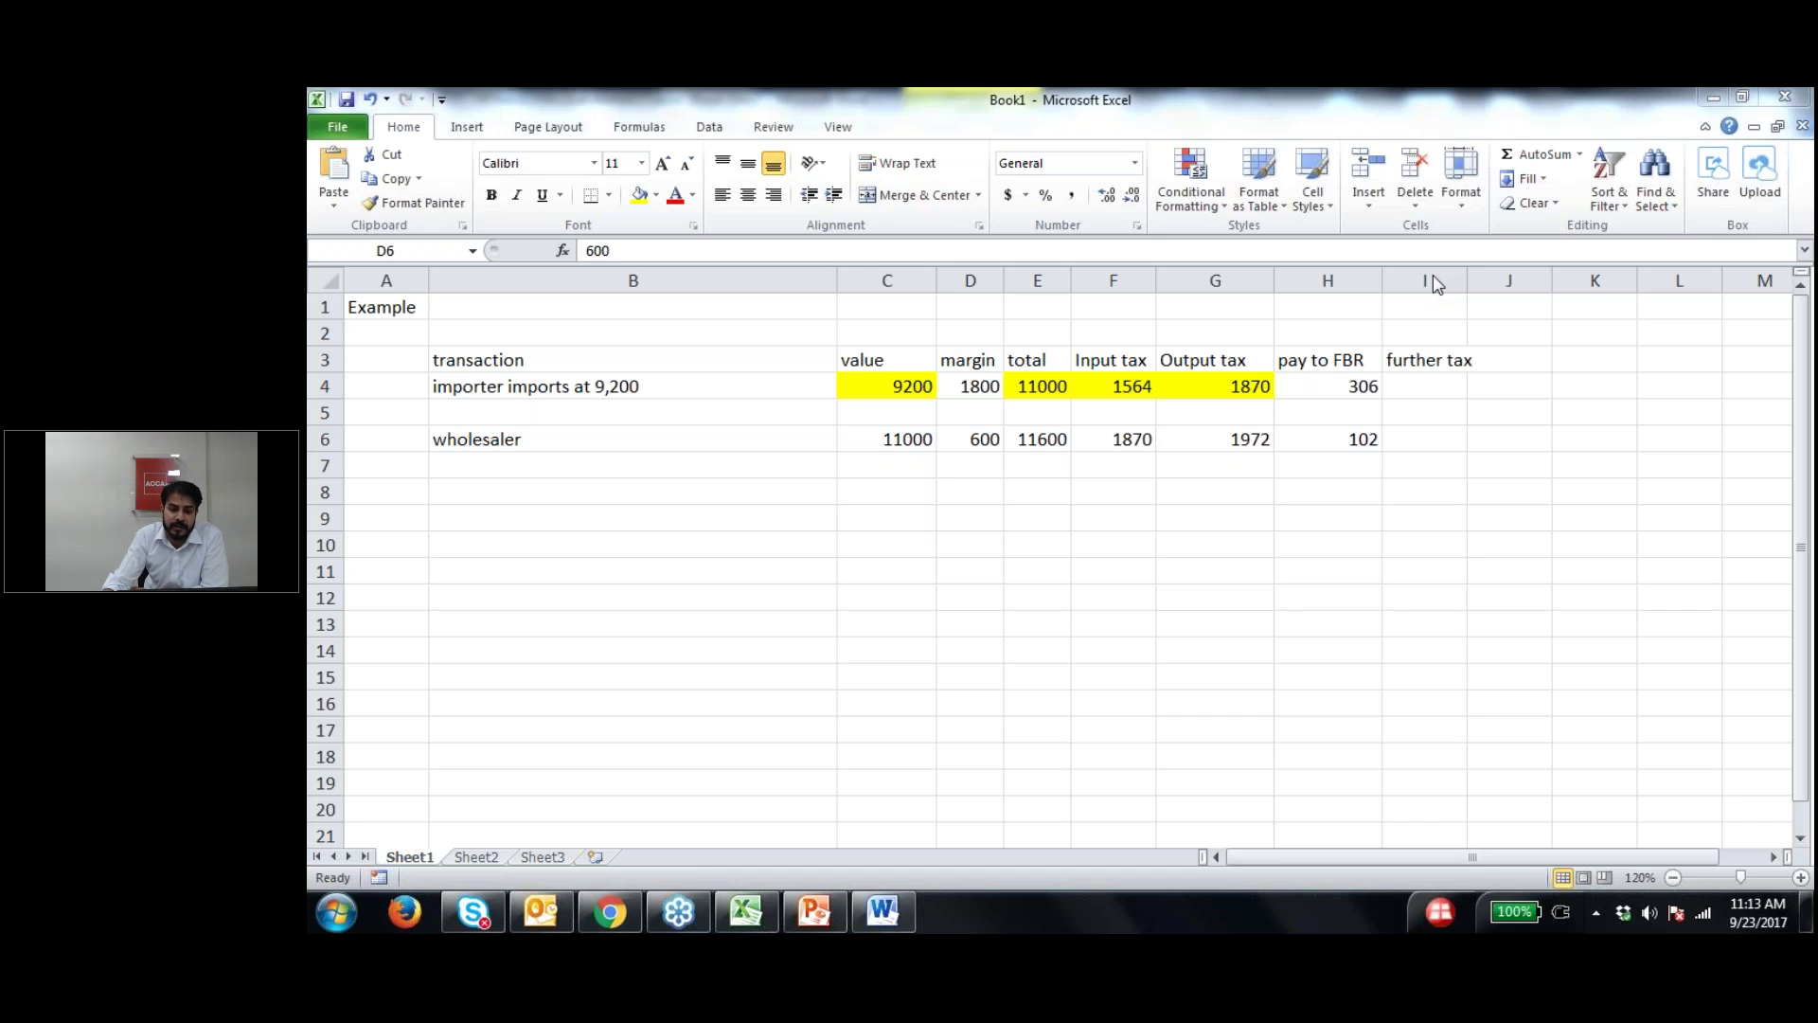
{"action": "left_click", "coordinate": [943, 440]}
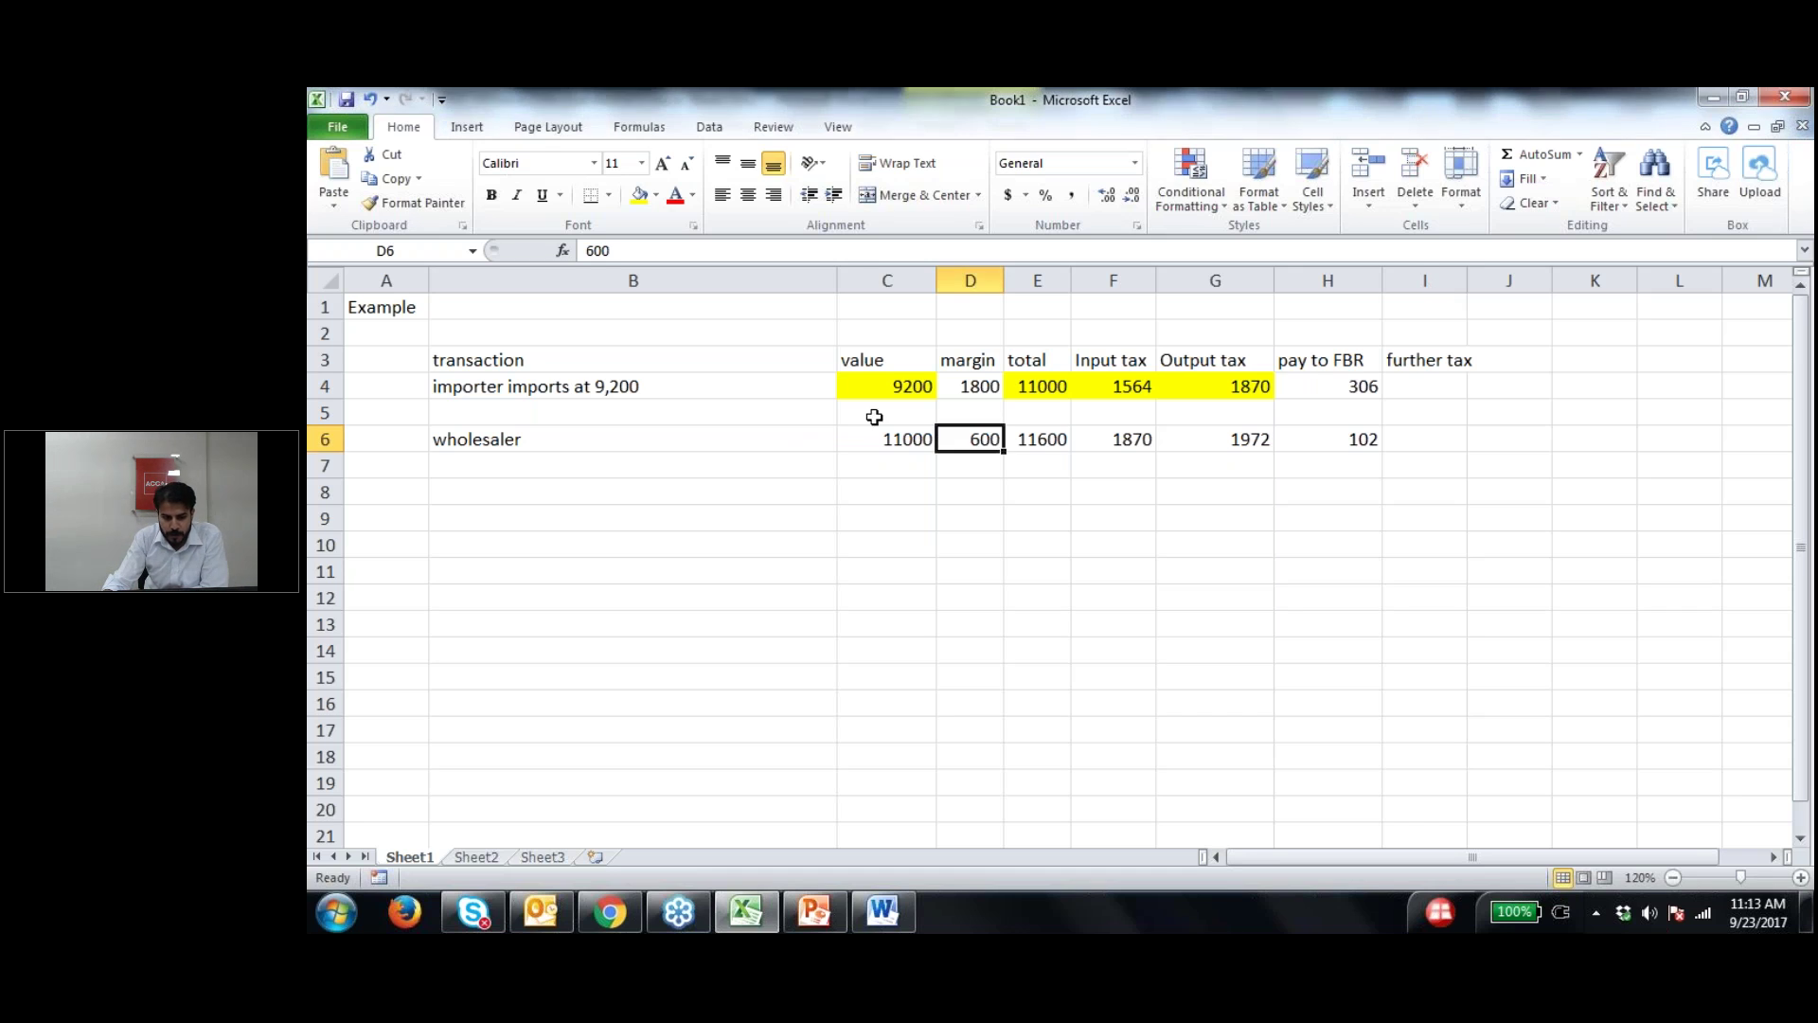
{"action": "left_click", "coordinate": [882, 438]}
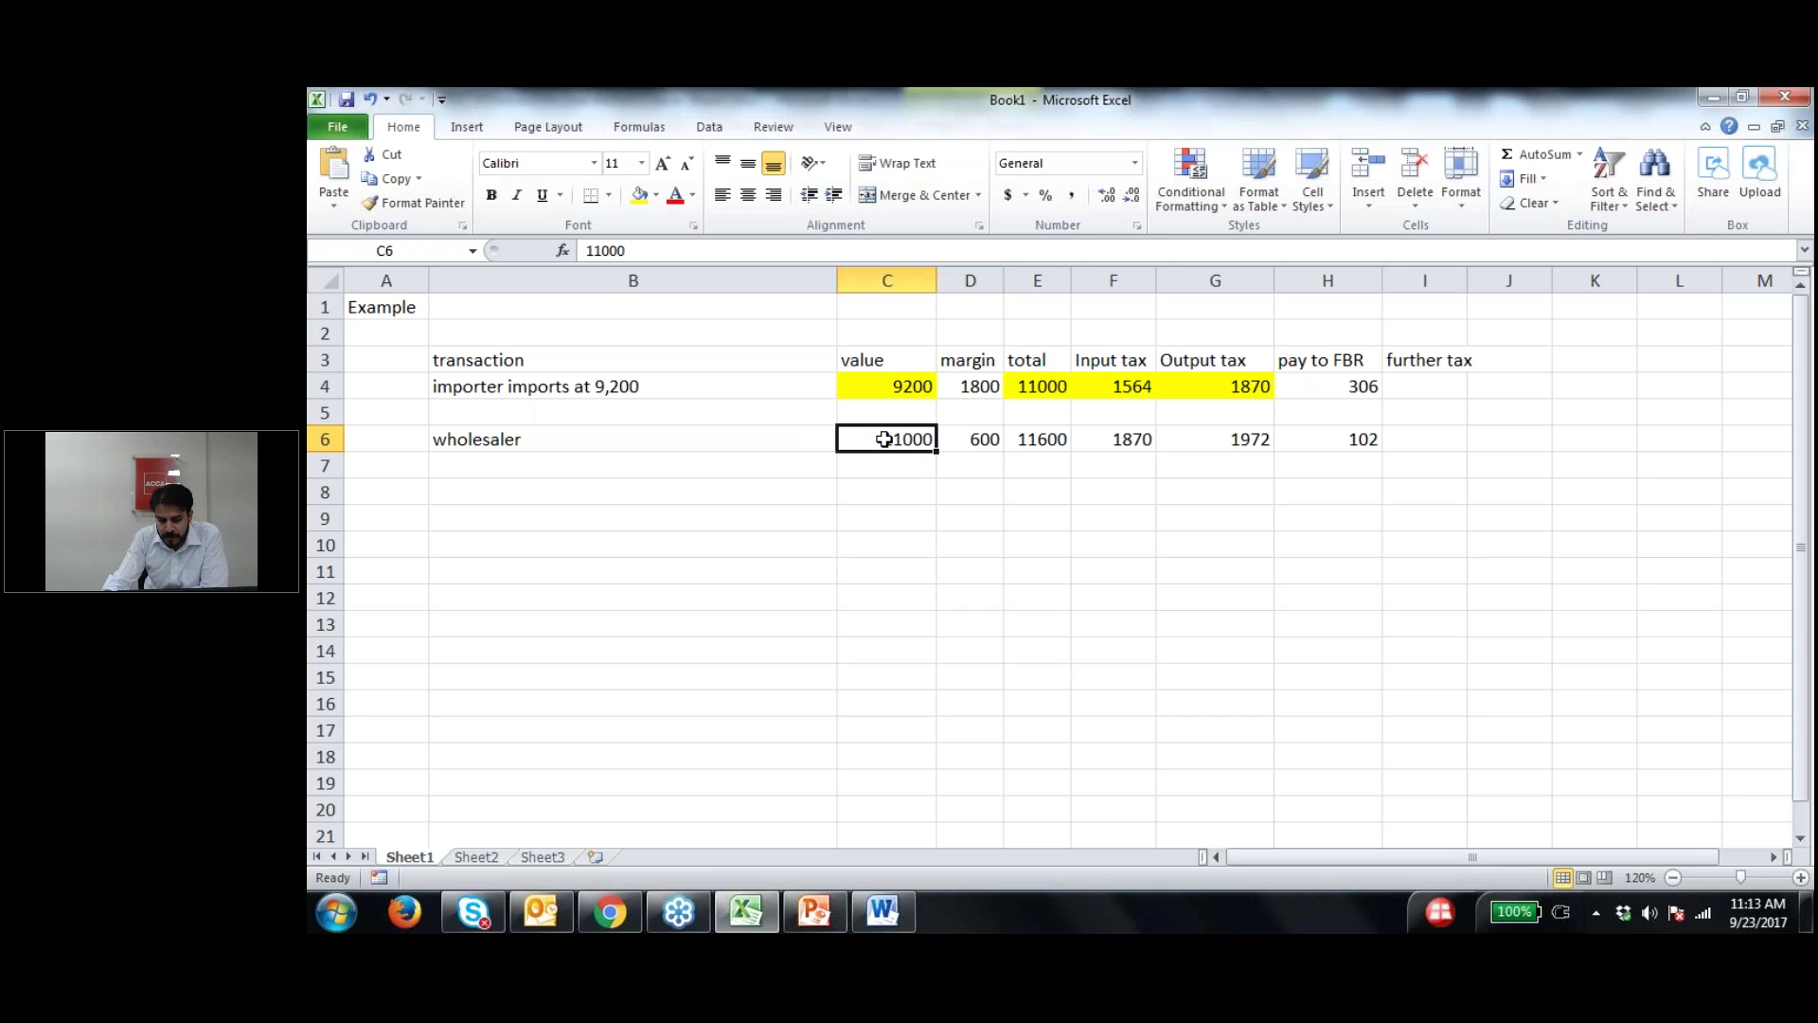
{"action": "left_click", "coordinate": [992, 438]}
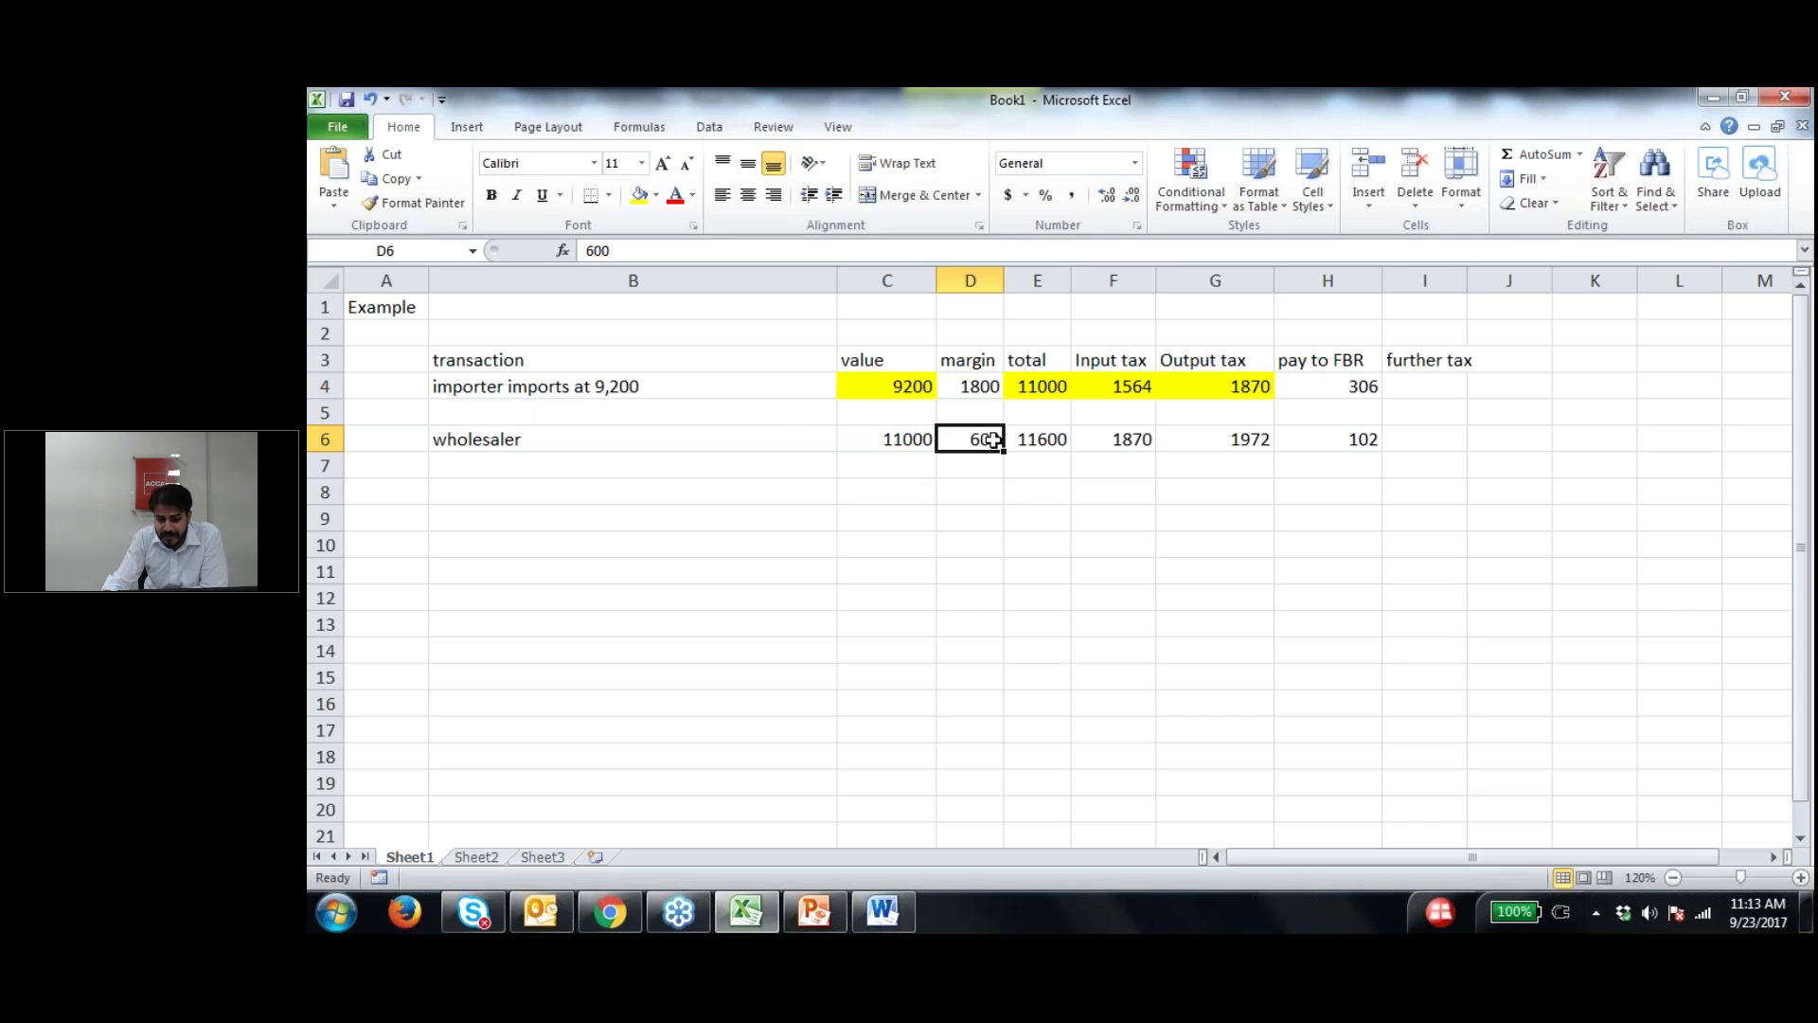
{"action": "left_click", "coordinate": [1062, 440]}
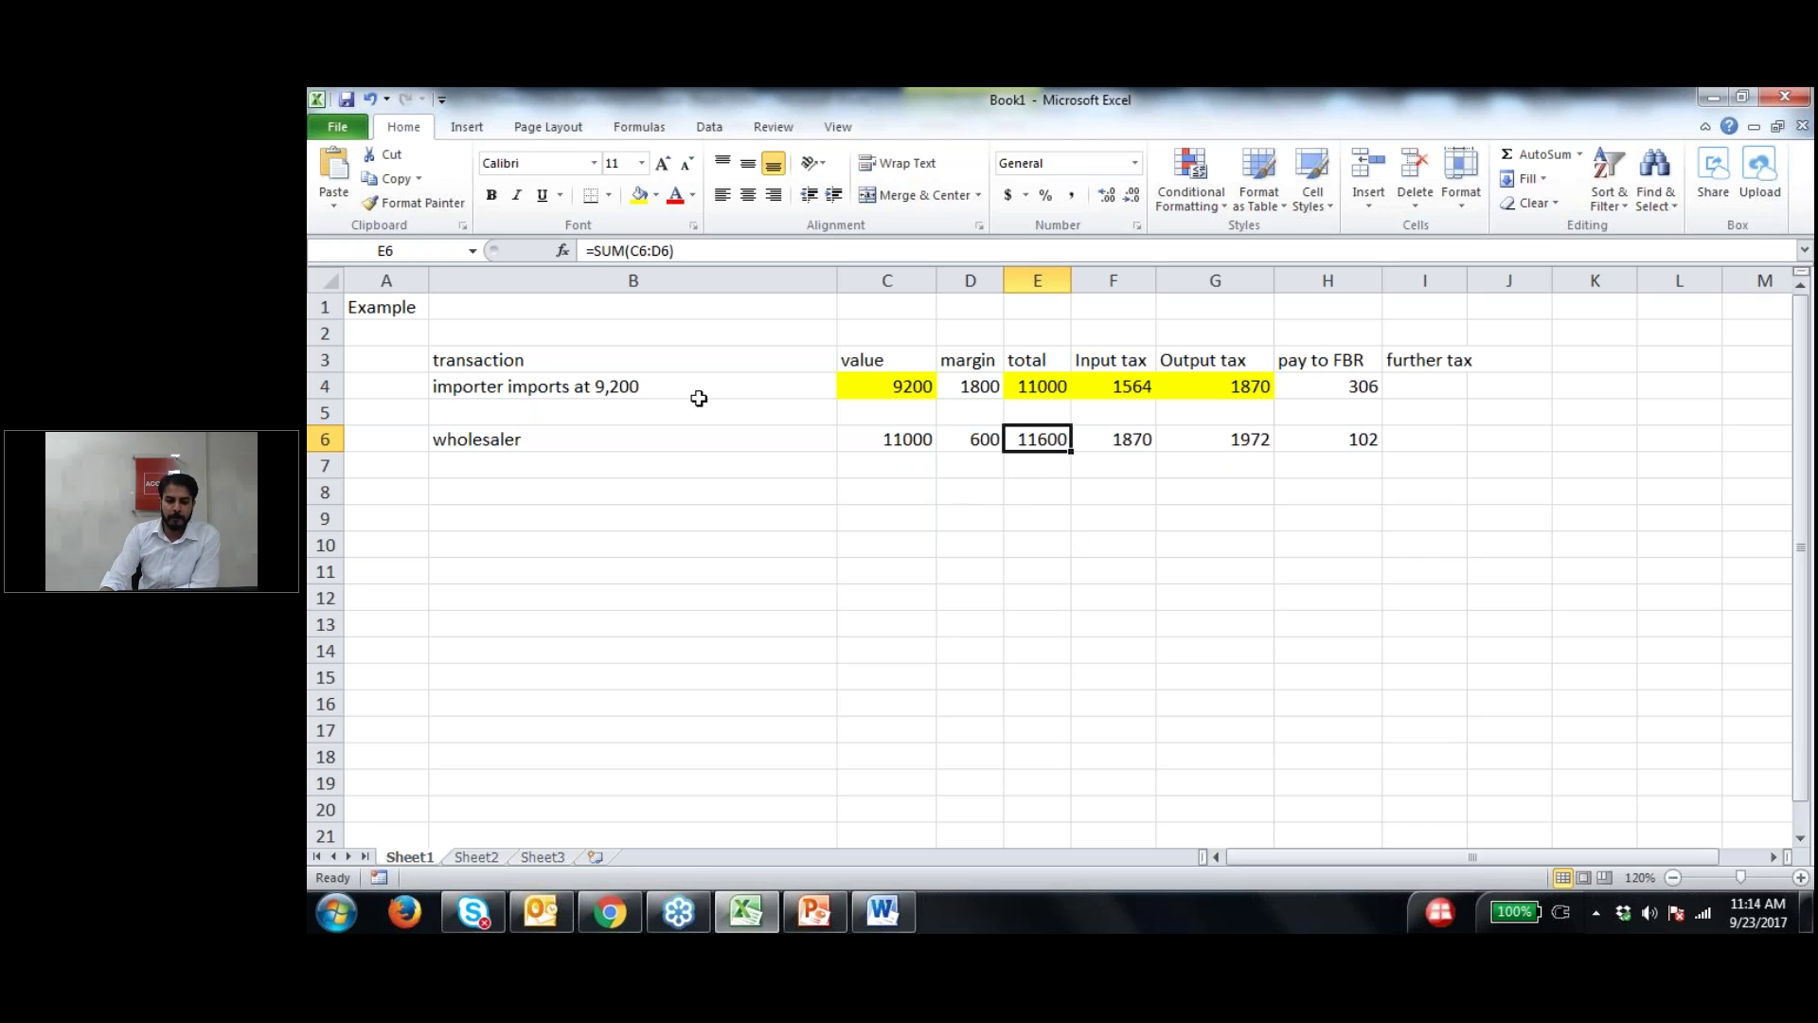
{"action": "left_click", "coordinate": [1195, 389]}
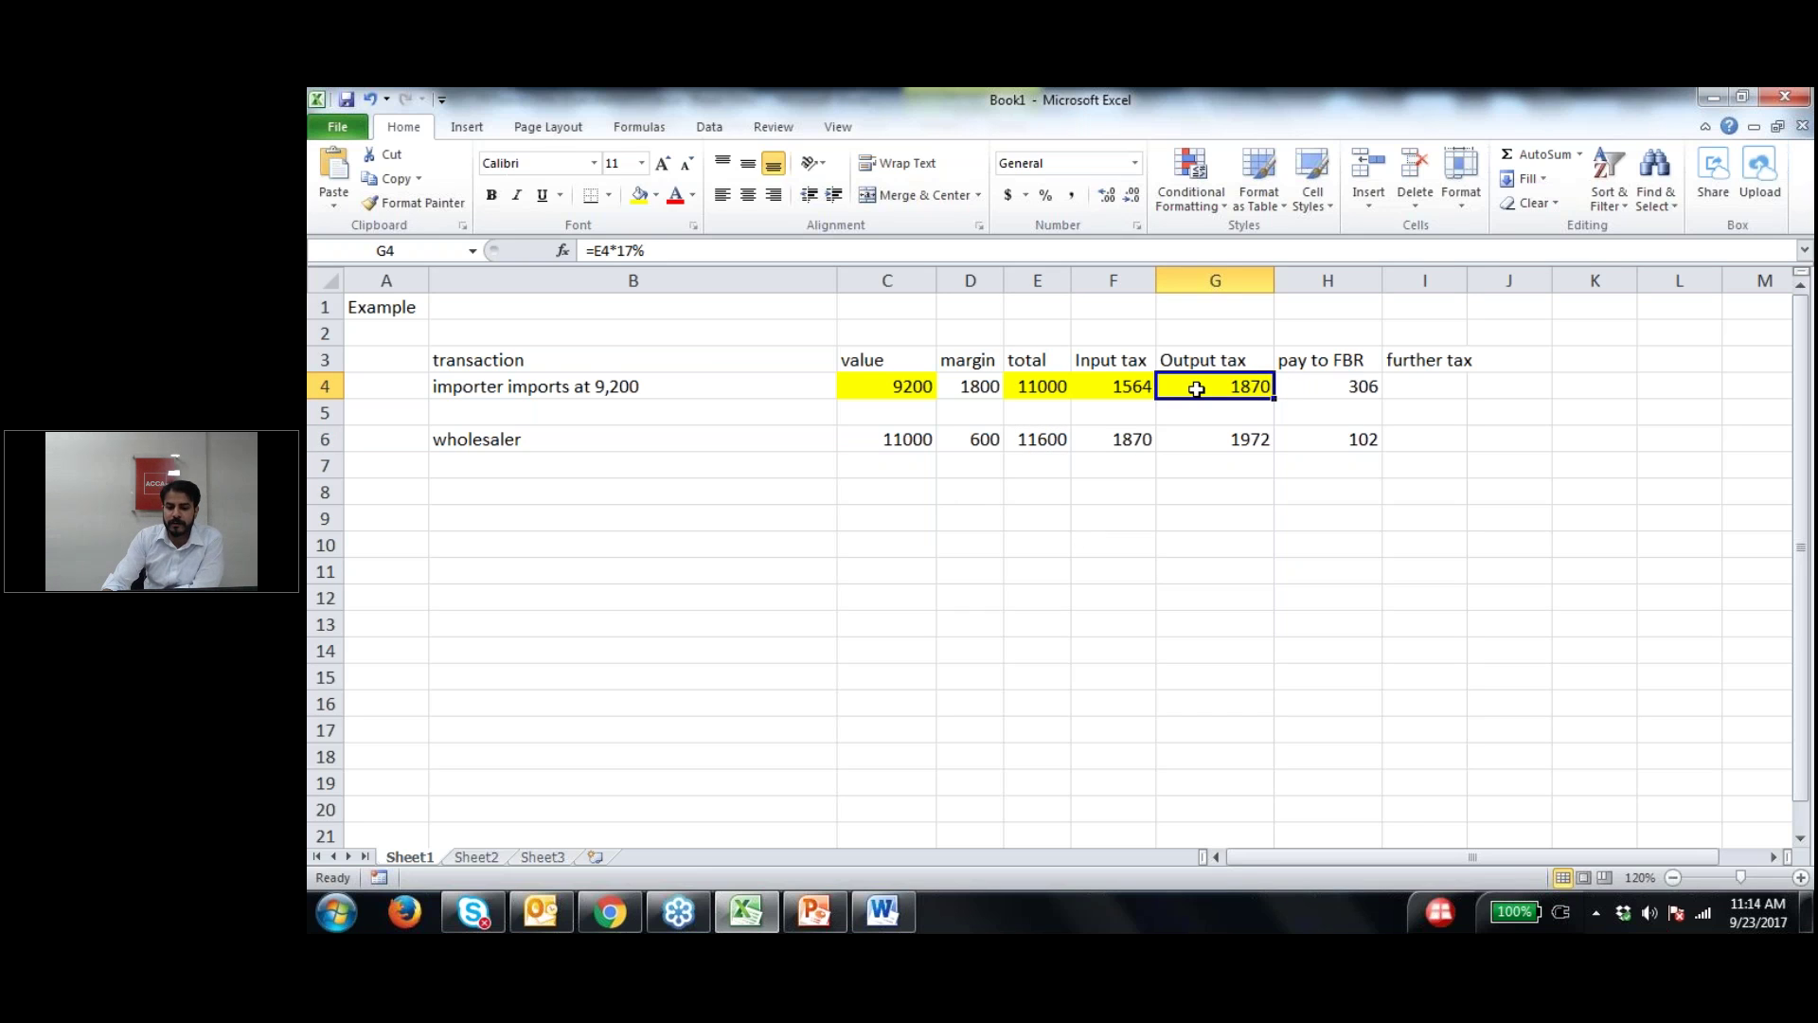
{"action": "left_click", "coordinate": [1135, 438]}
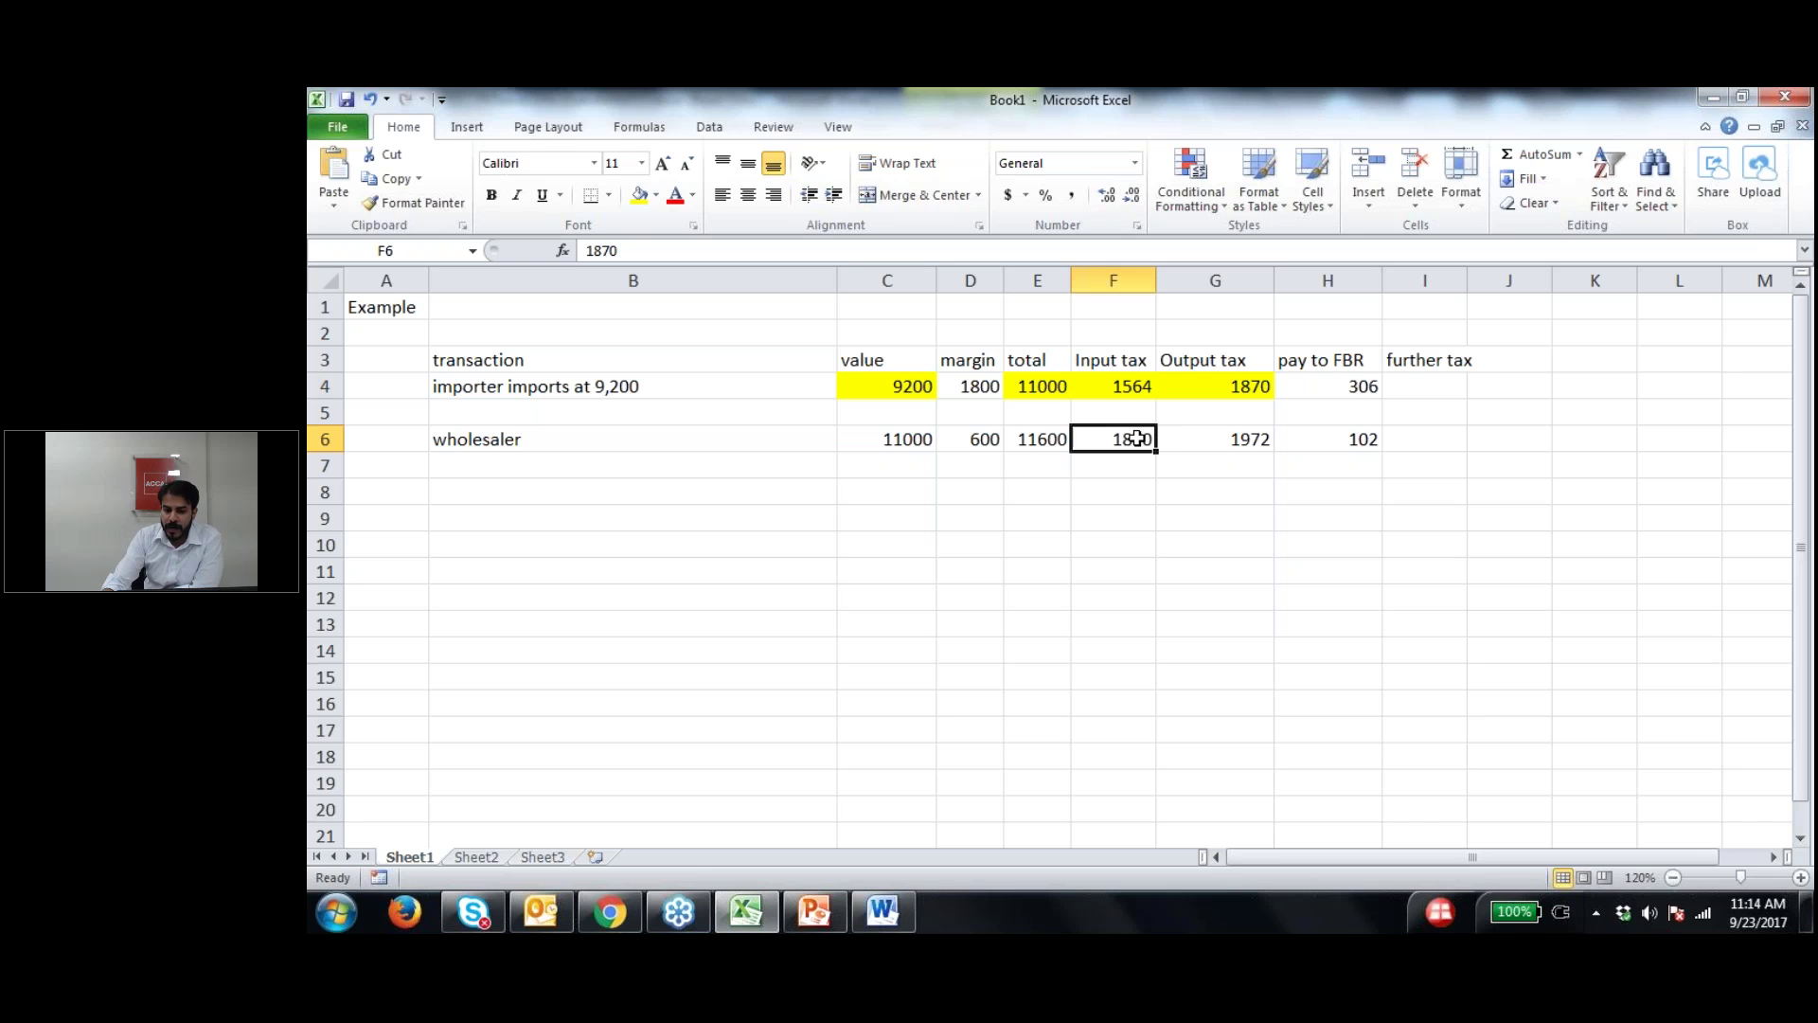
{"action": "left_click", "coordinate": [1187, 386]}
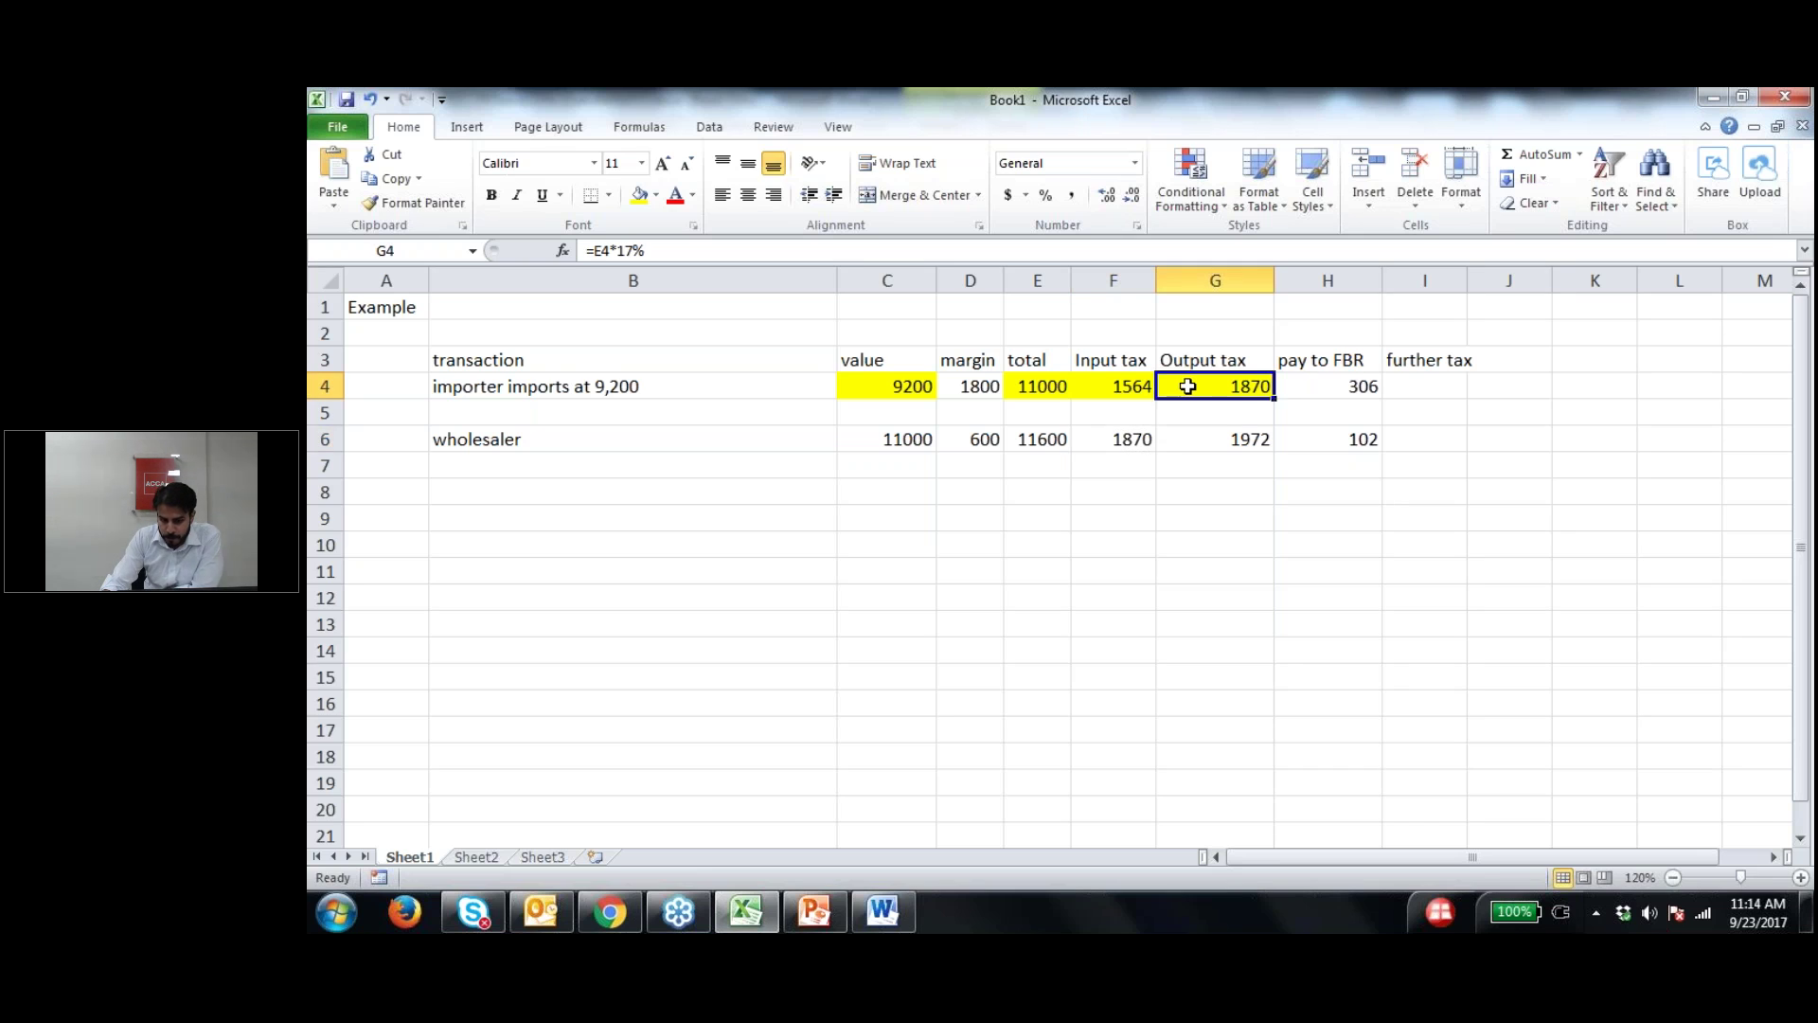
{"action": "left_click", "coordinate": [1118, 437]}
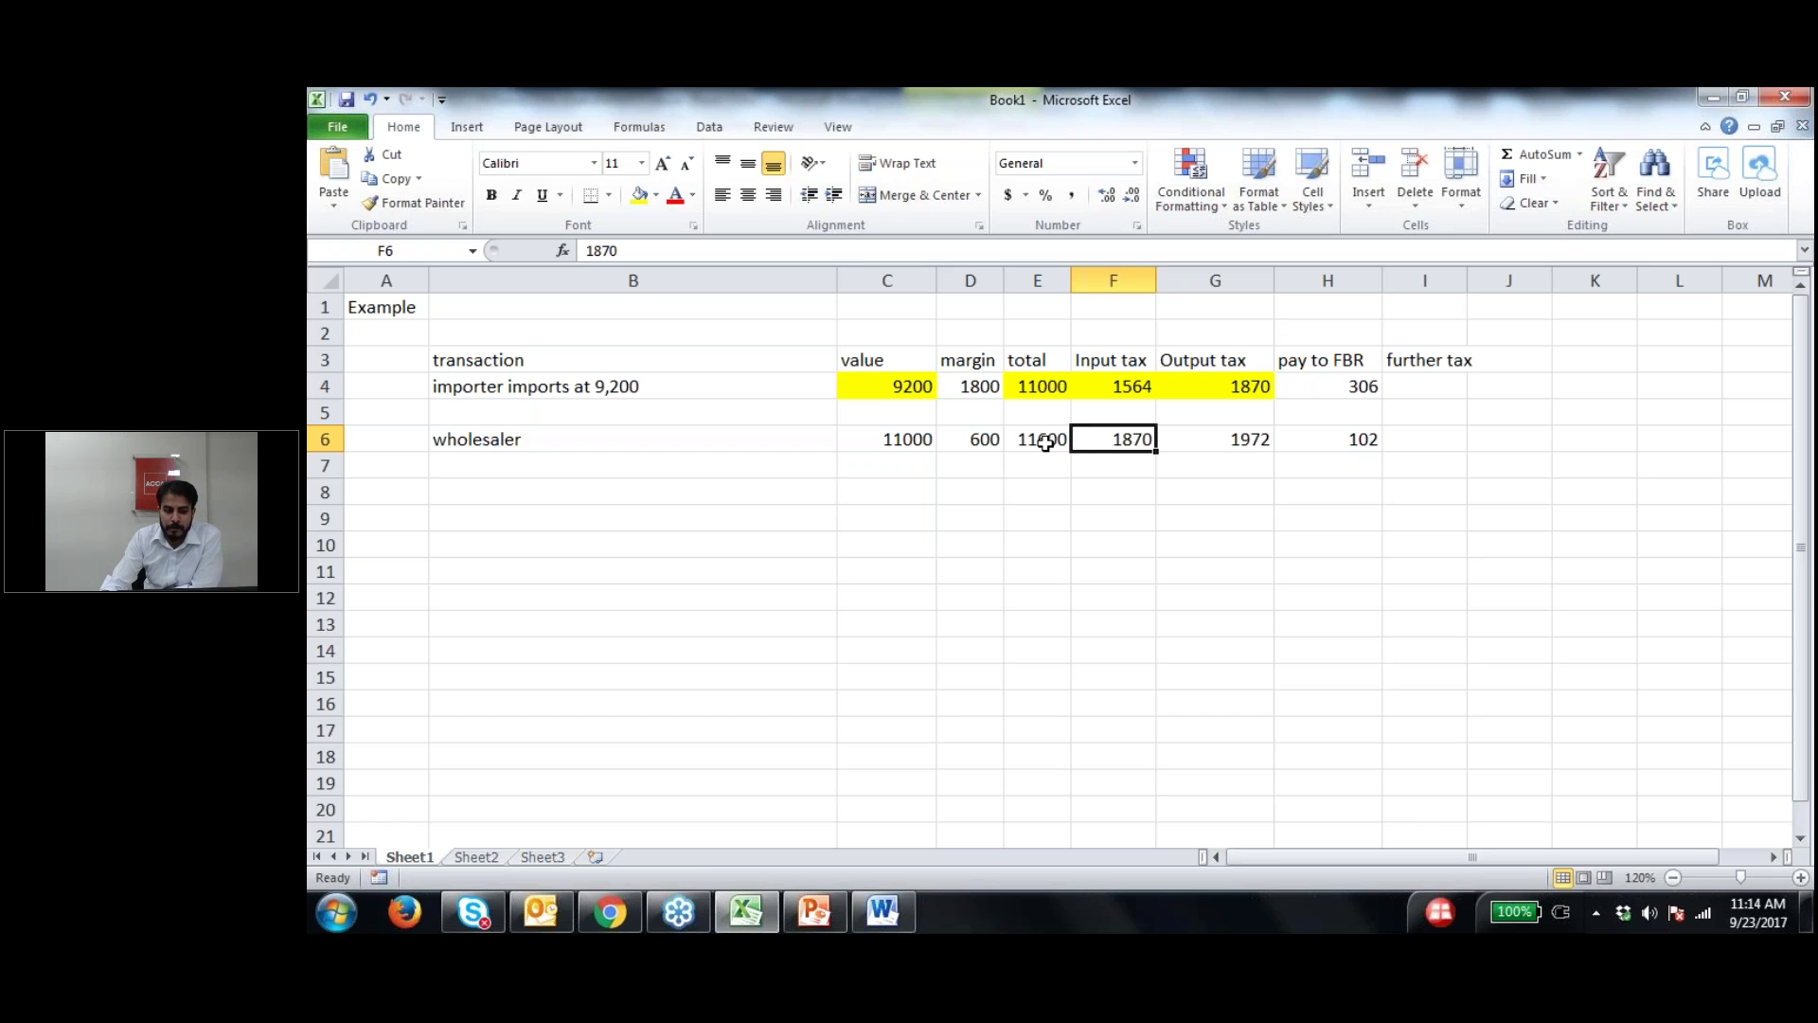
Step: Go through the wholesaler's row again from value to total, comparing output tax with input tax and examining the pay to FBR formula
{"action": "left_click", "coordinate": [905, 448]}
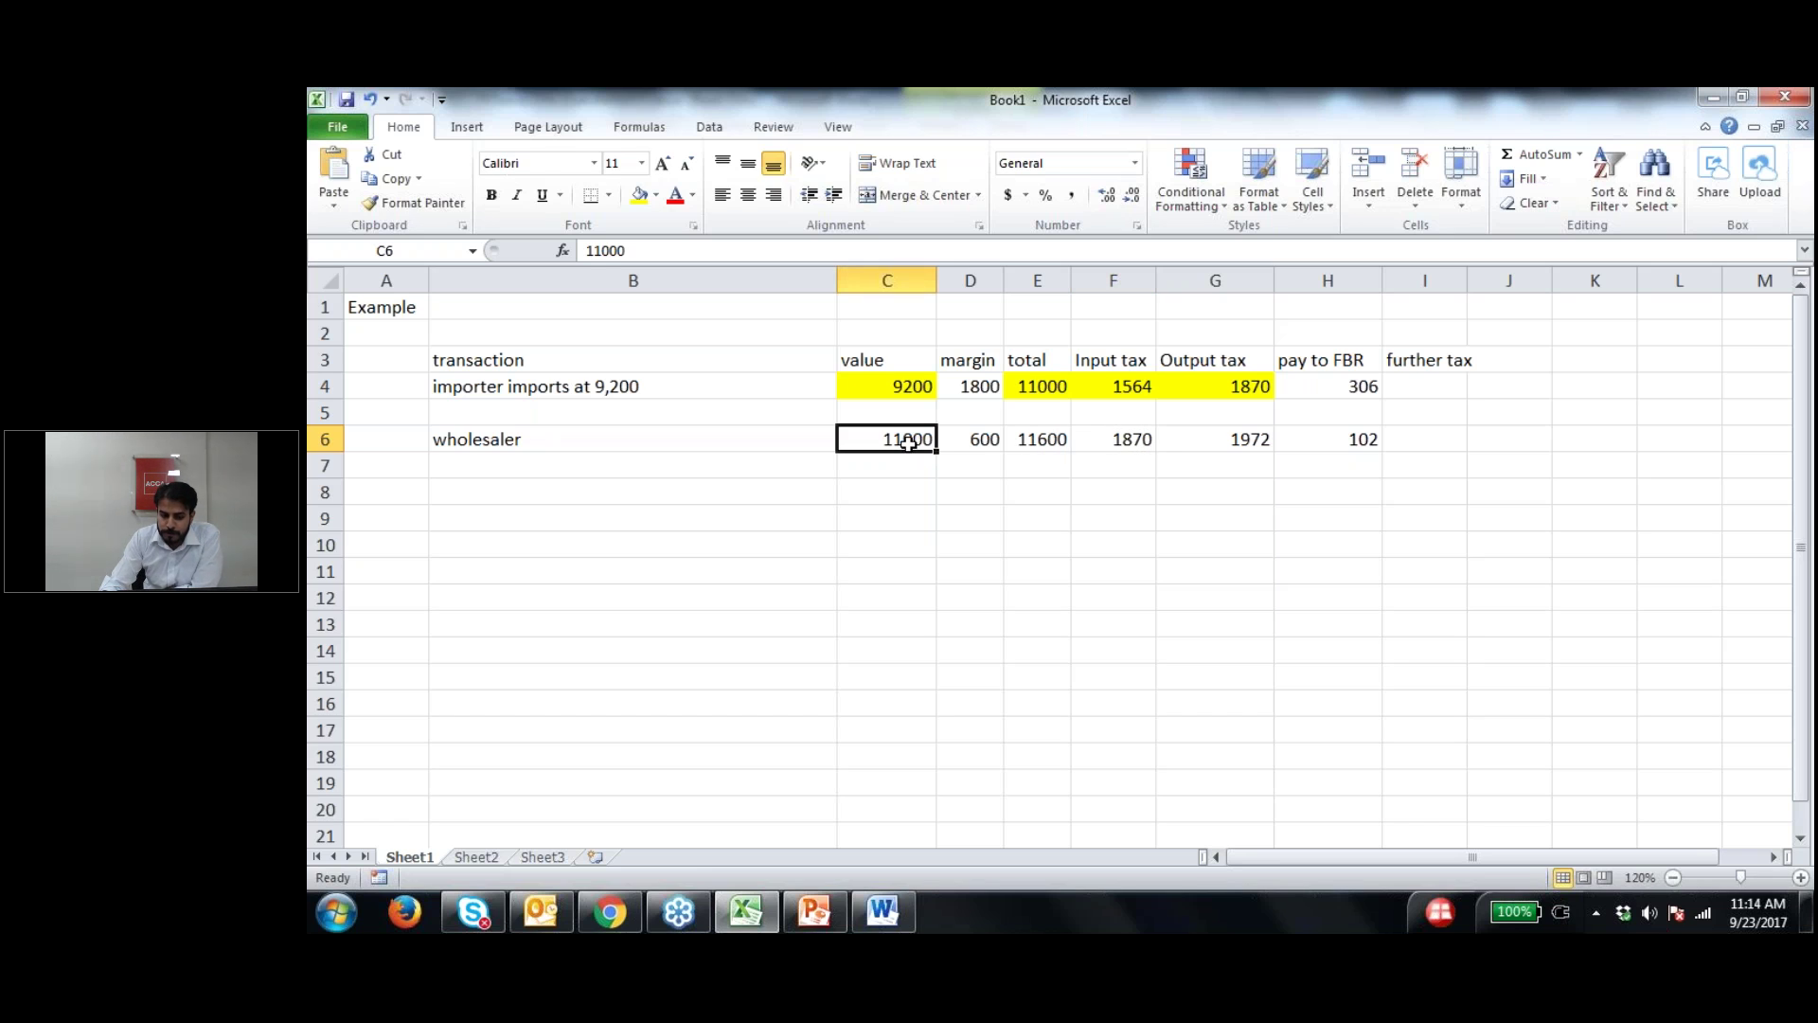
{"action": "left_click", "coordinate": [985, 439]}
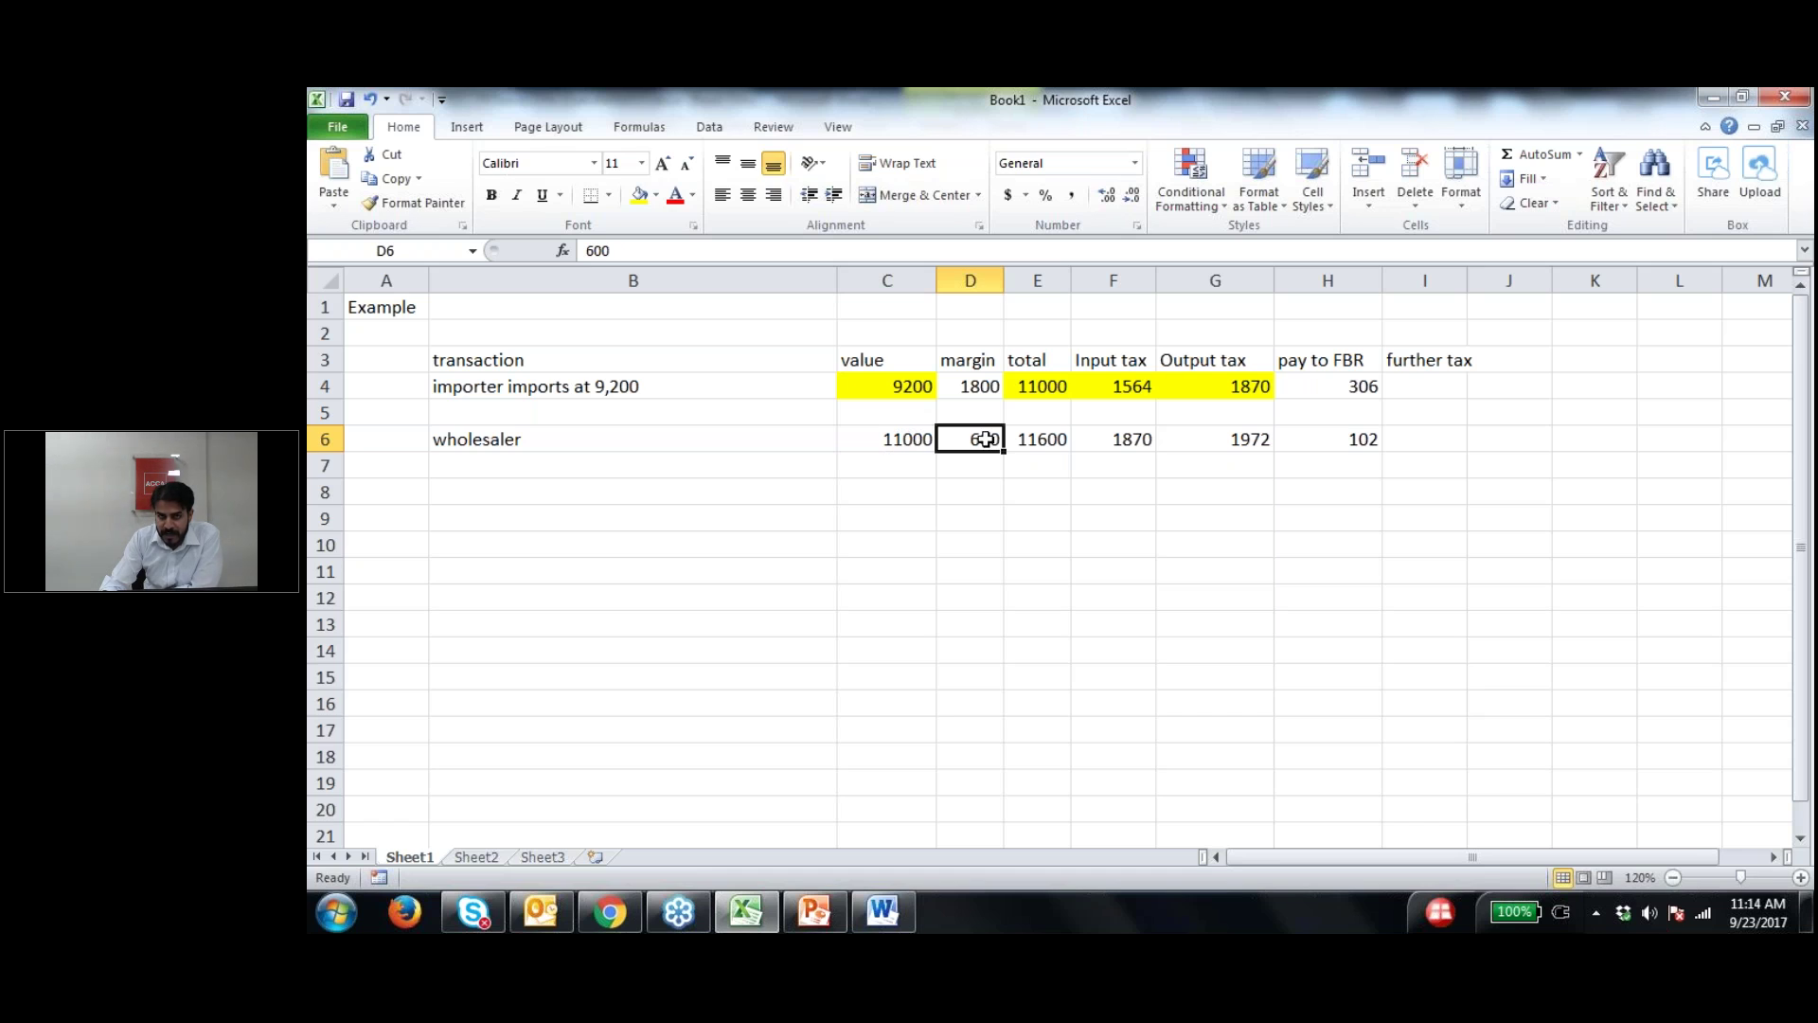
{"action": "left_click", "coordinate": [1040, 440]}
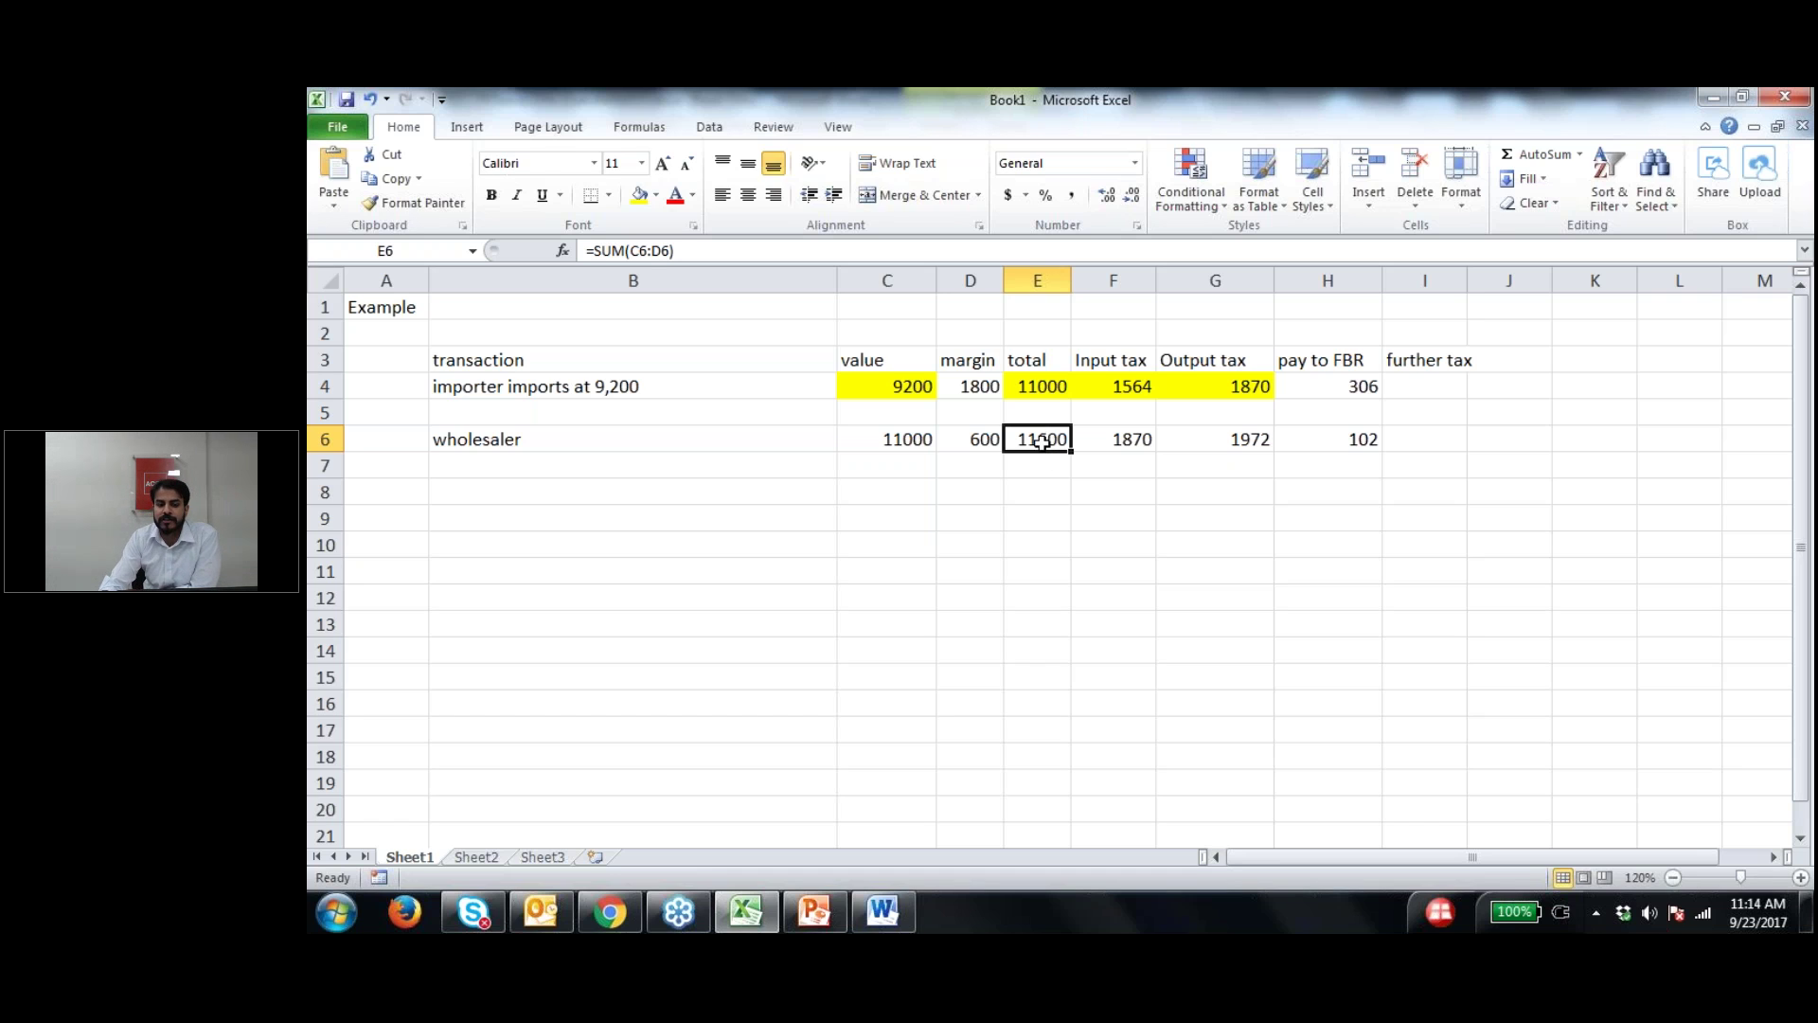
{"action": "left_click", "coordinate": [1211, 440]}
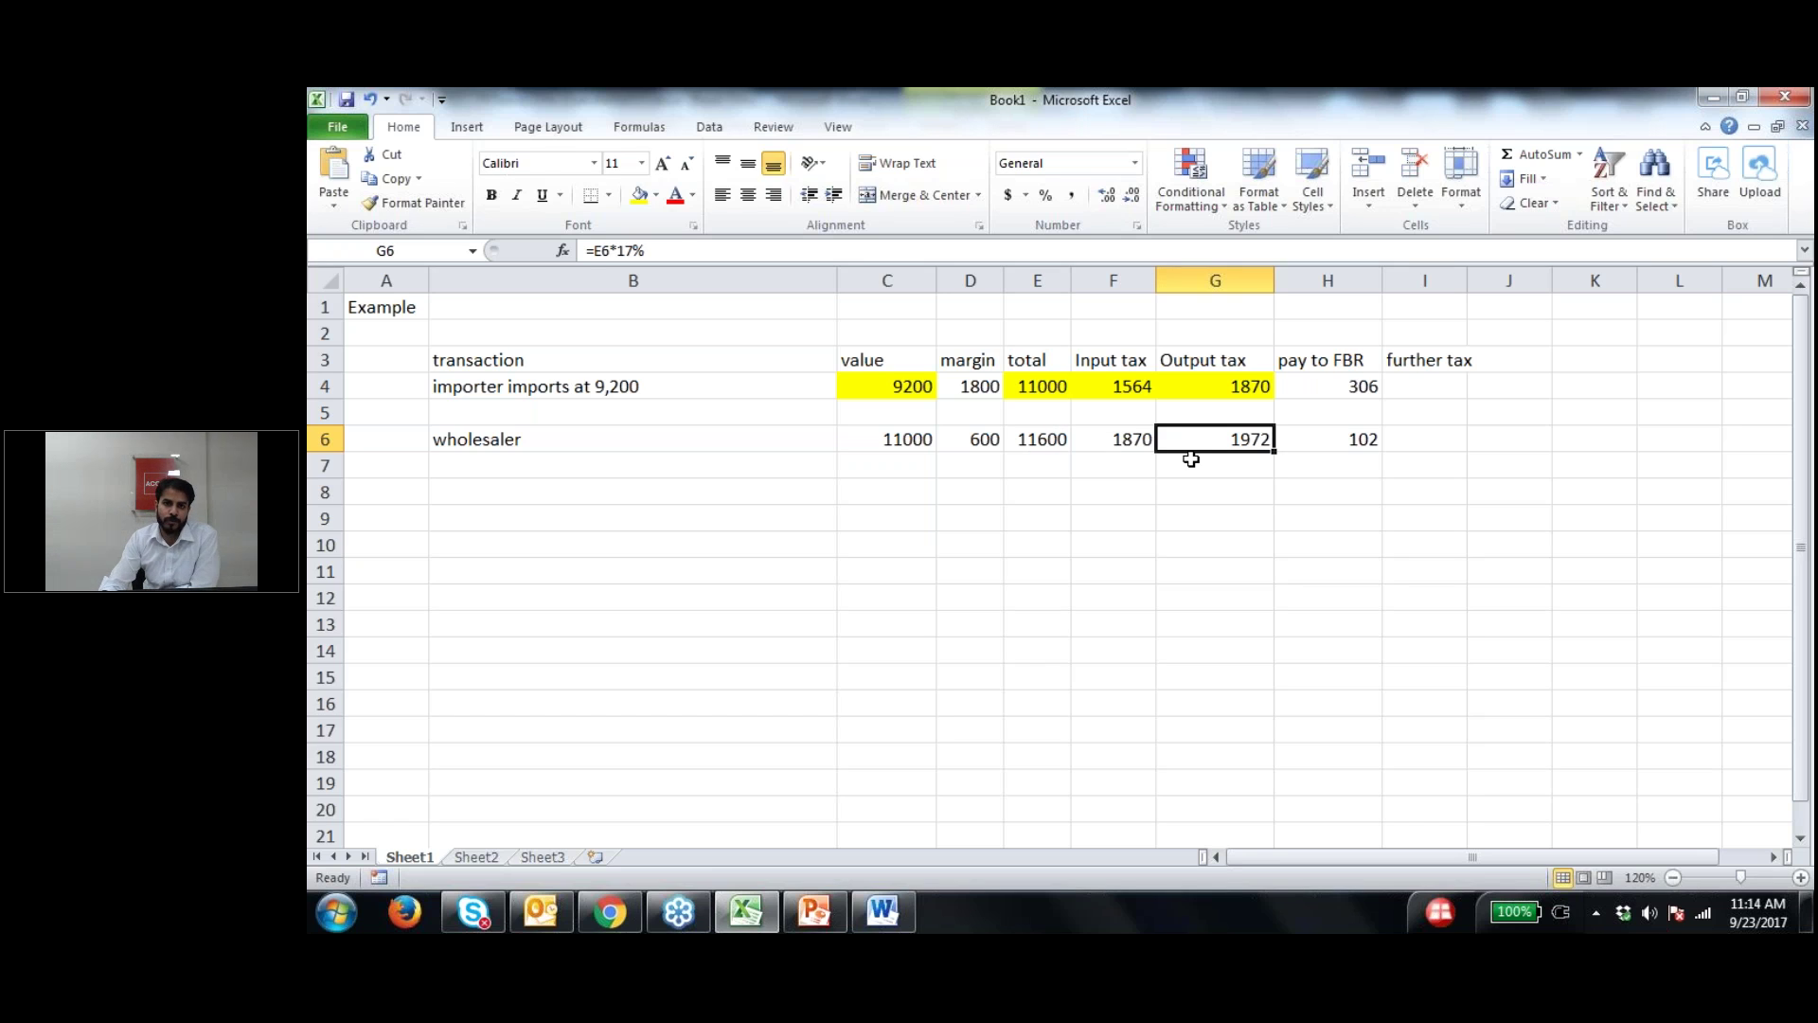
{"action": "left_click", "coordinate": [1133, 437]}
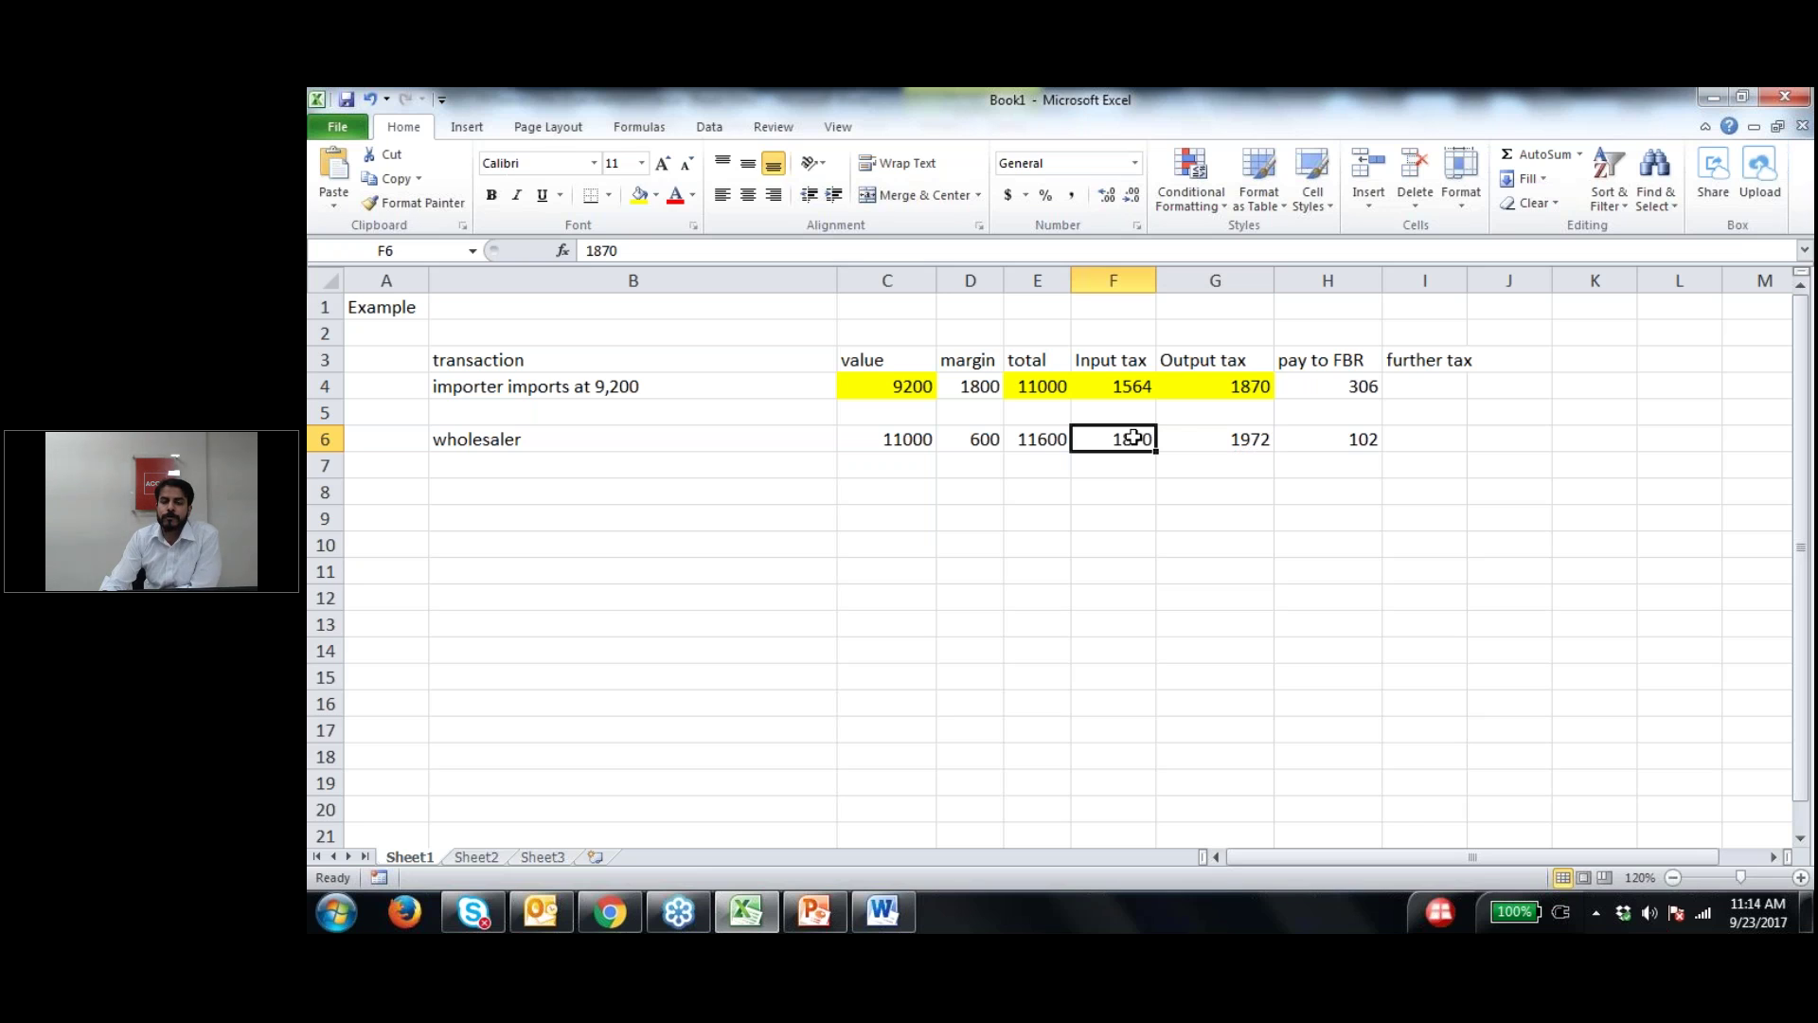
{"action": "left_click", "coordinate": [1189, 439]}
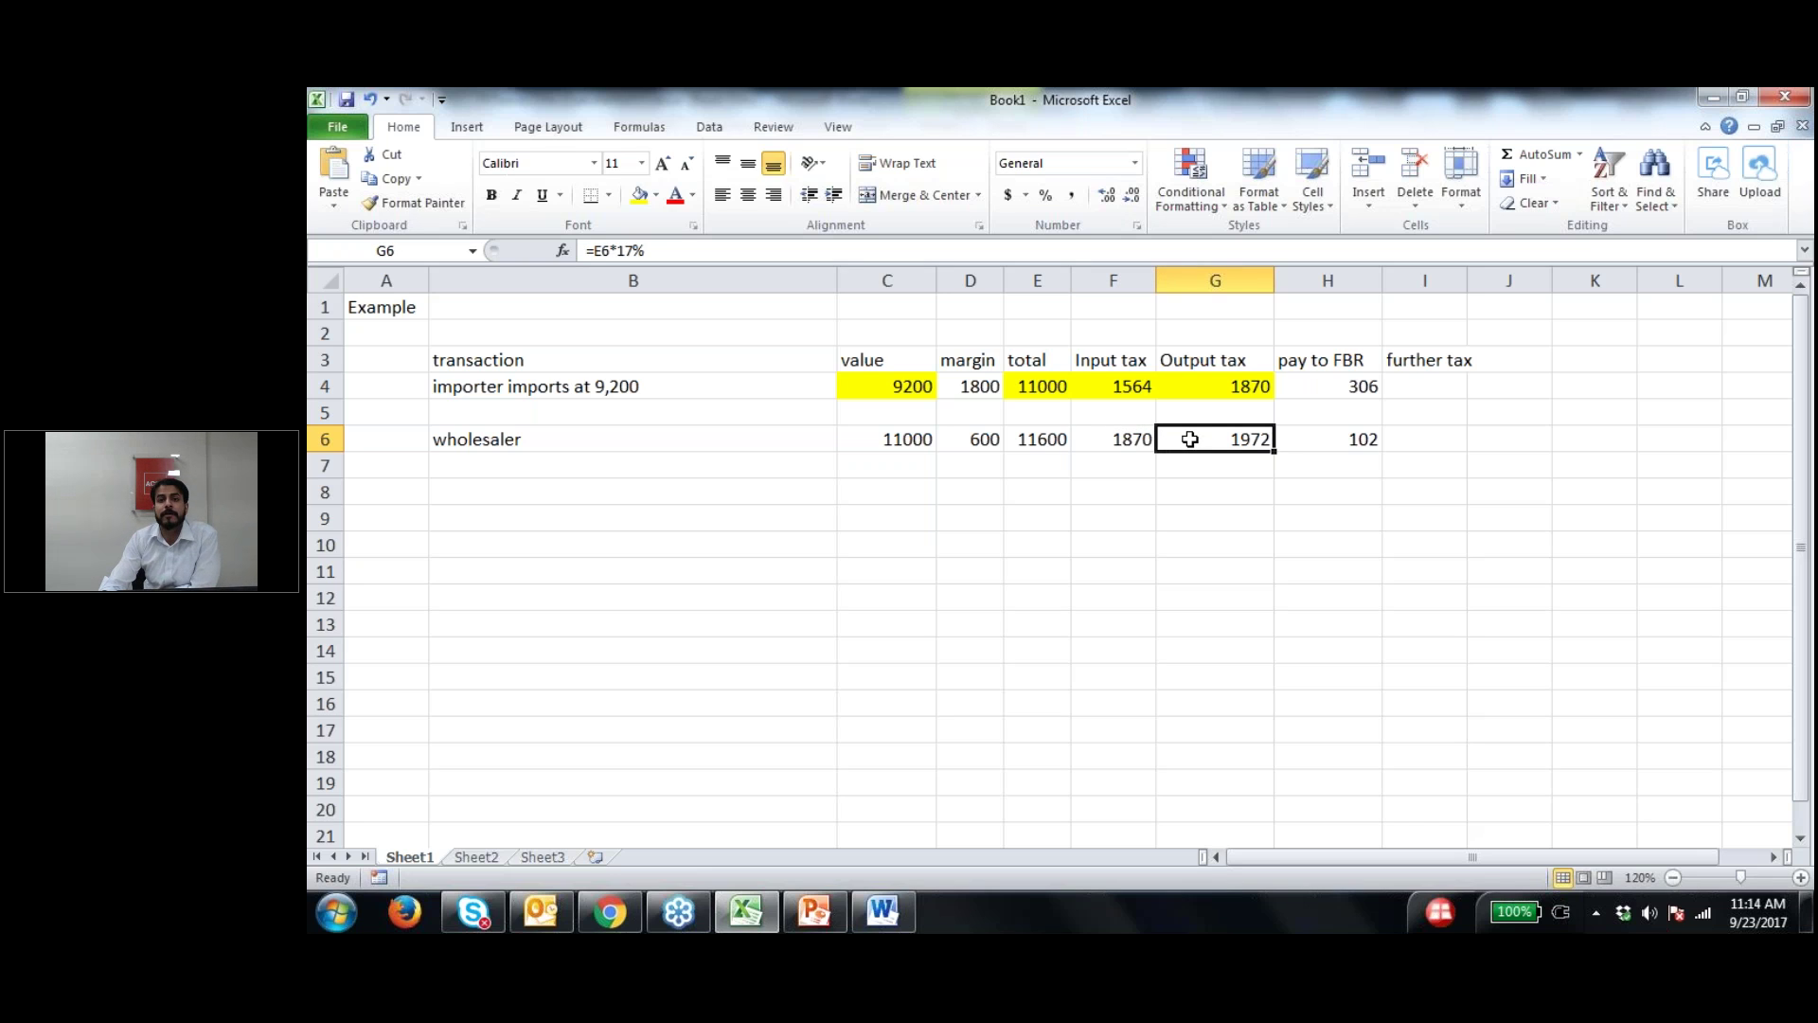
{"action": "left_click", "coordinate": [1117, 430]}
{"action": "left_click", "coordinate": [1199, 445]}
{"action": "left_click", "coordinate": [1325, 438]}
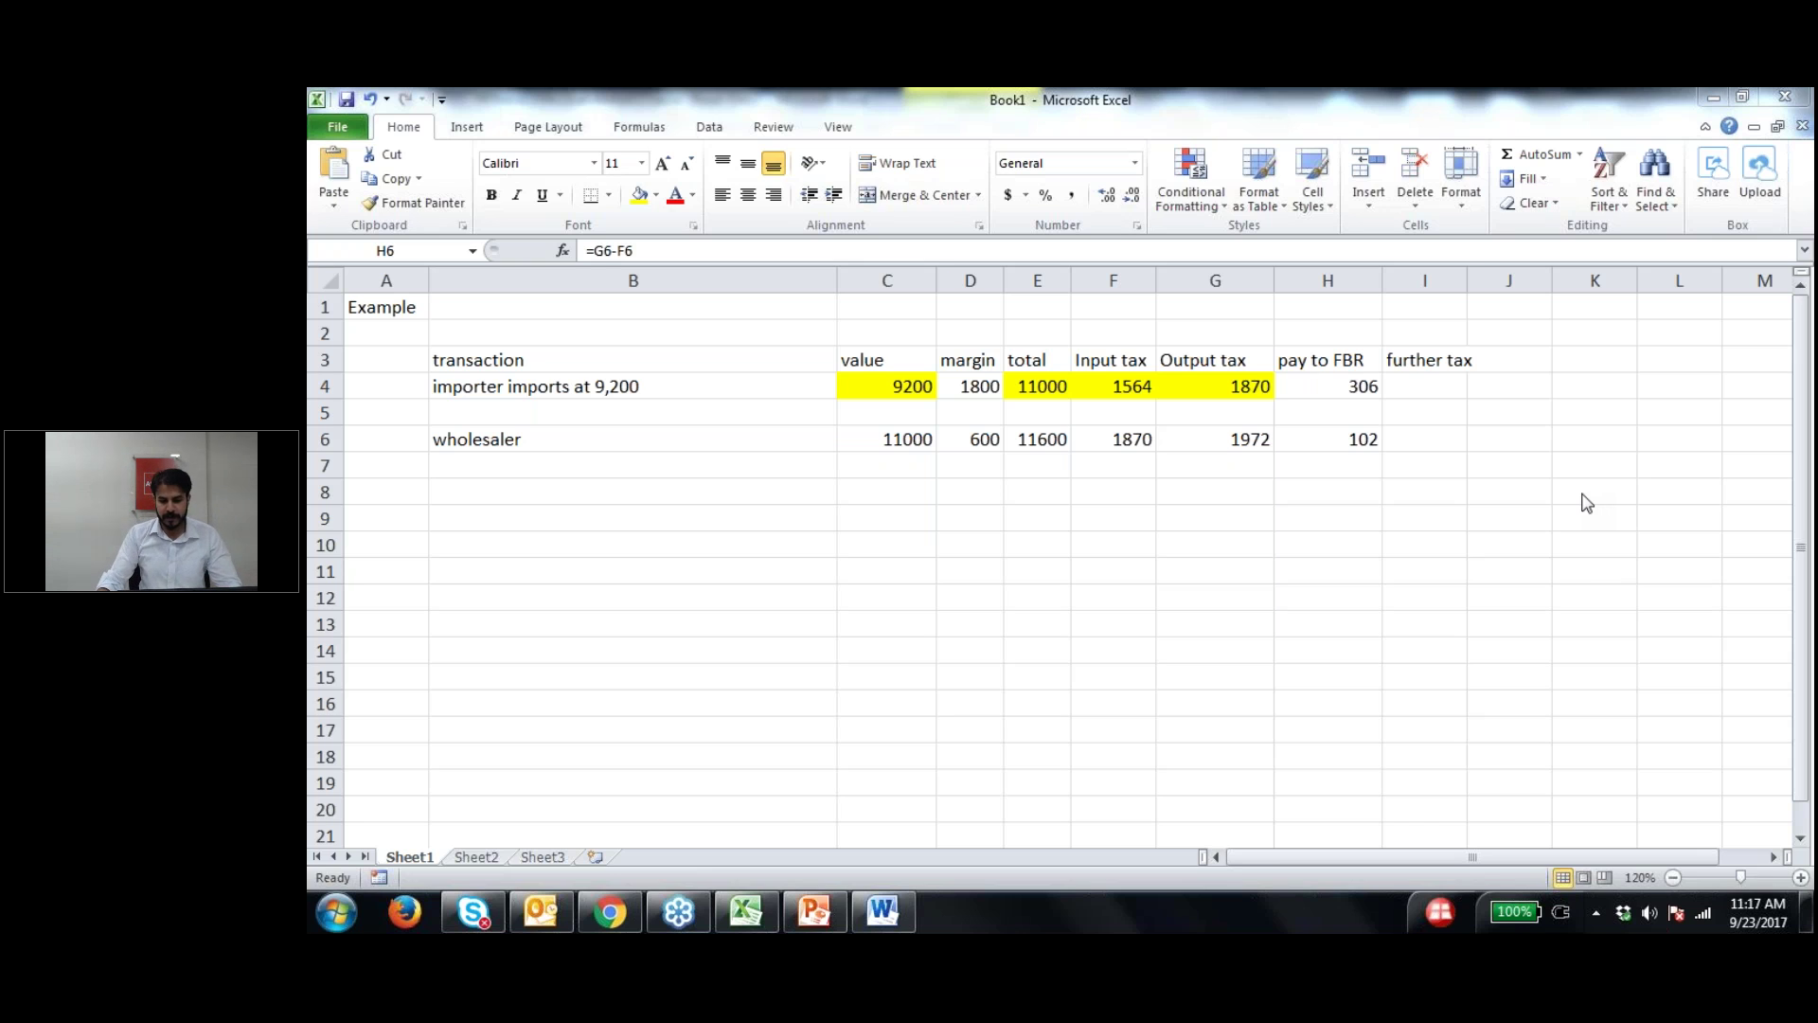
{"action": "key", "text": "alt+Tab"}
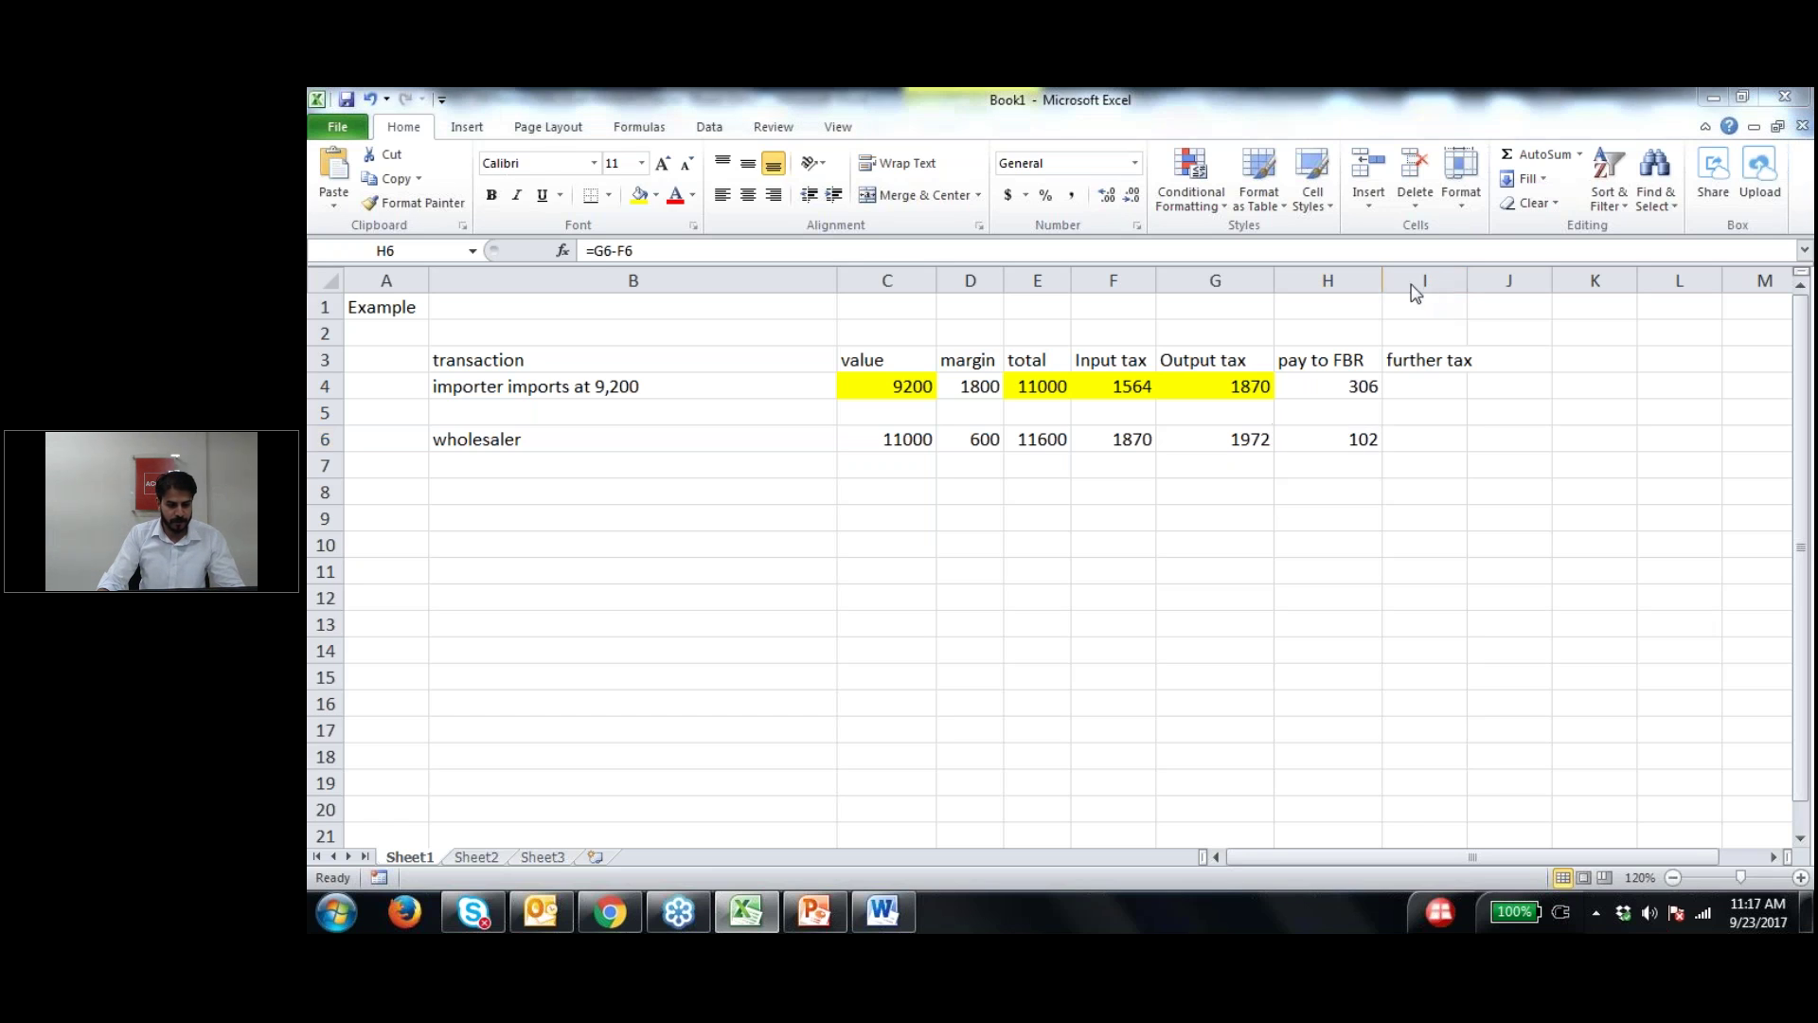
{"action": "left_click", "coordinate": [1106, 446]}
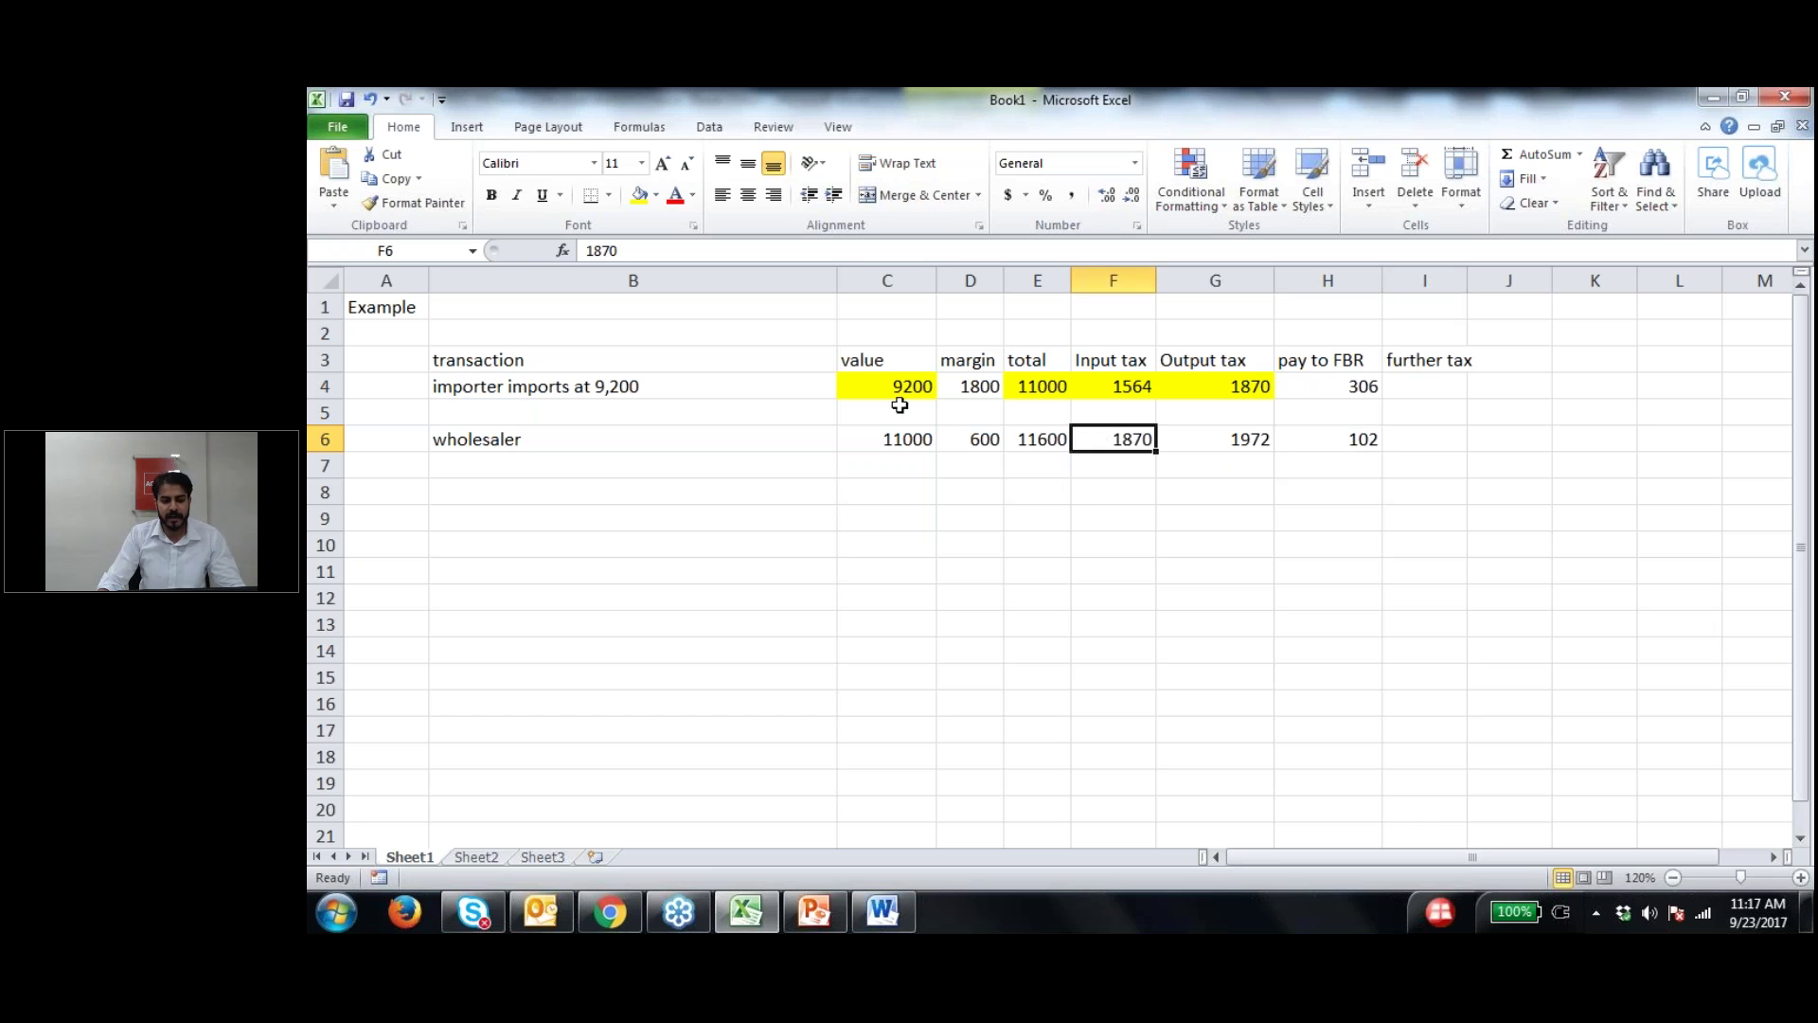
Step: Trace the importer's total in E4 into the wholesaler's value in row 6, and review the wholesaler's margin
{"action": "left_click", "coordinate": [547, 449]}
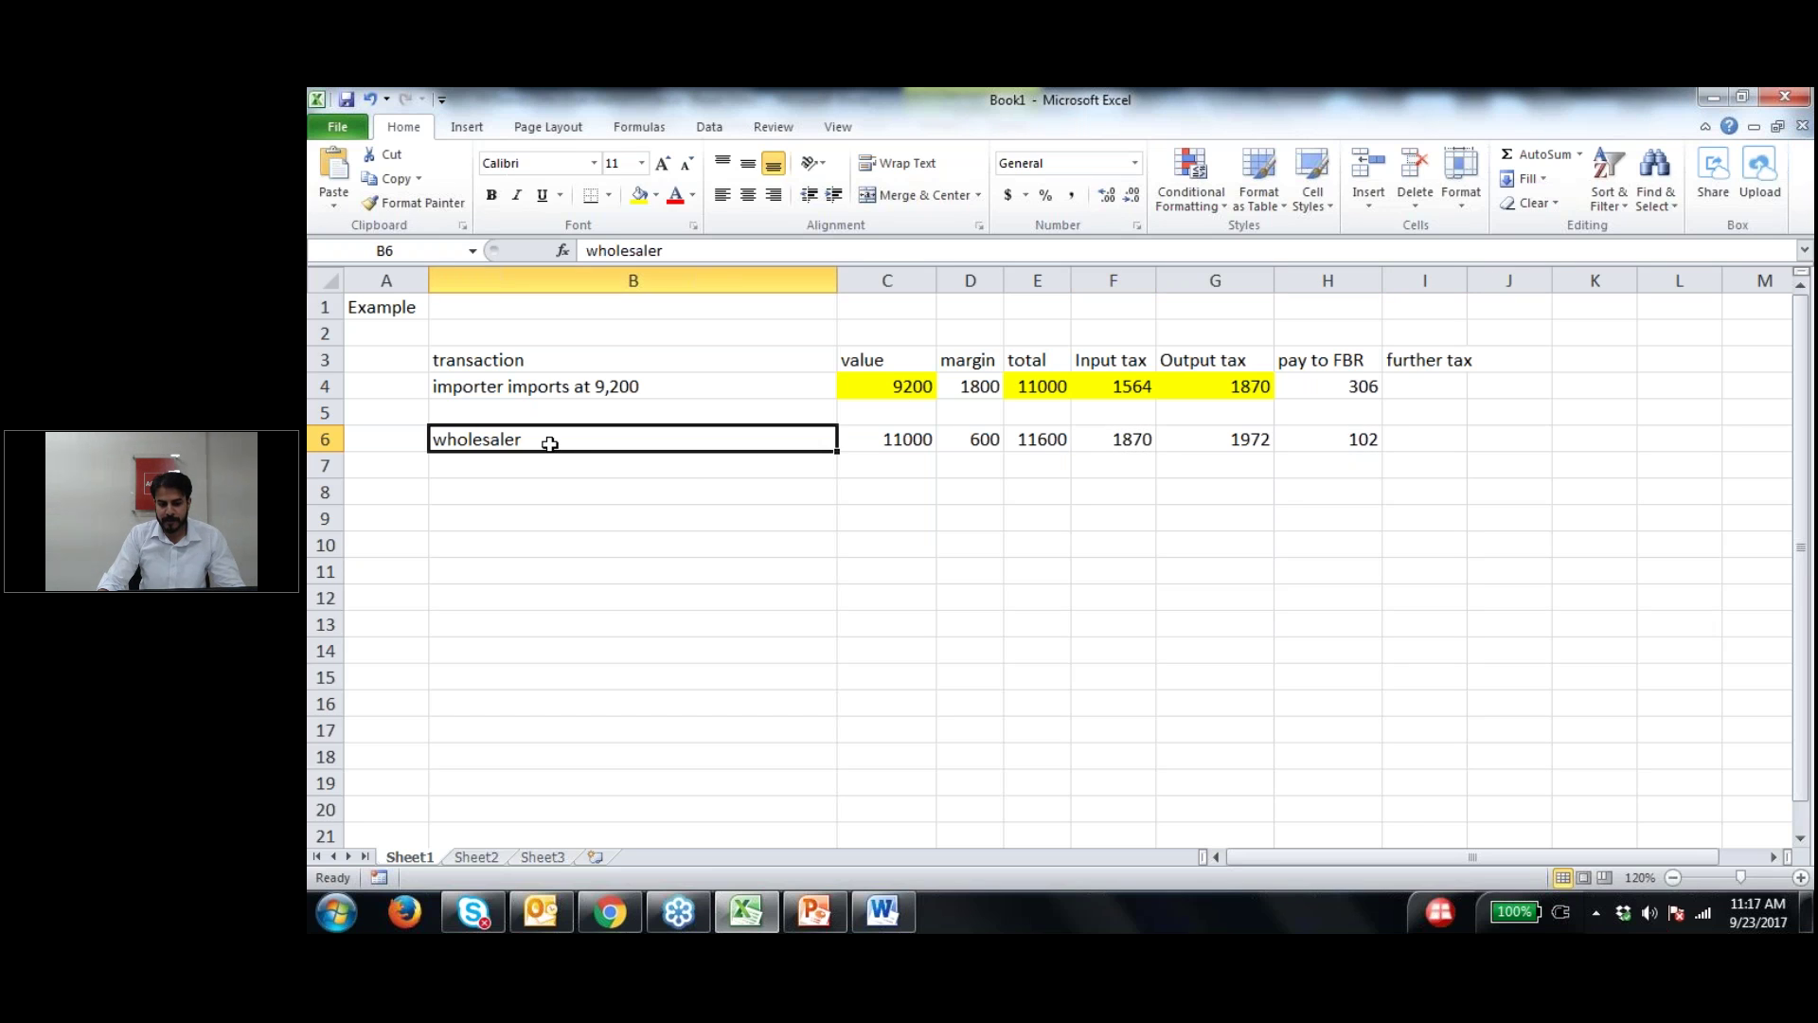
{"action": "left_click", "coordinate": [1040, 394]}
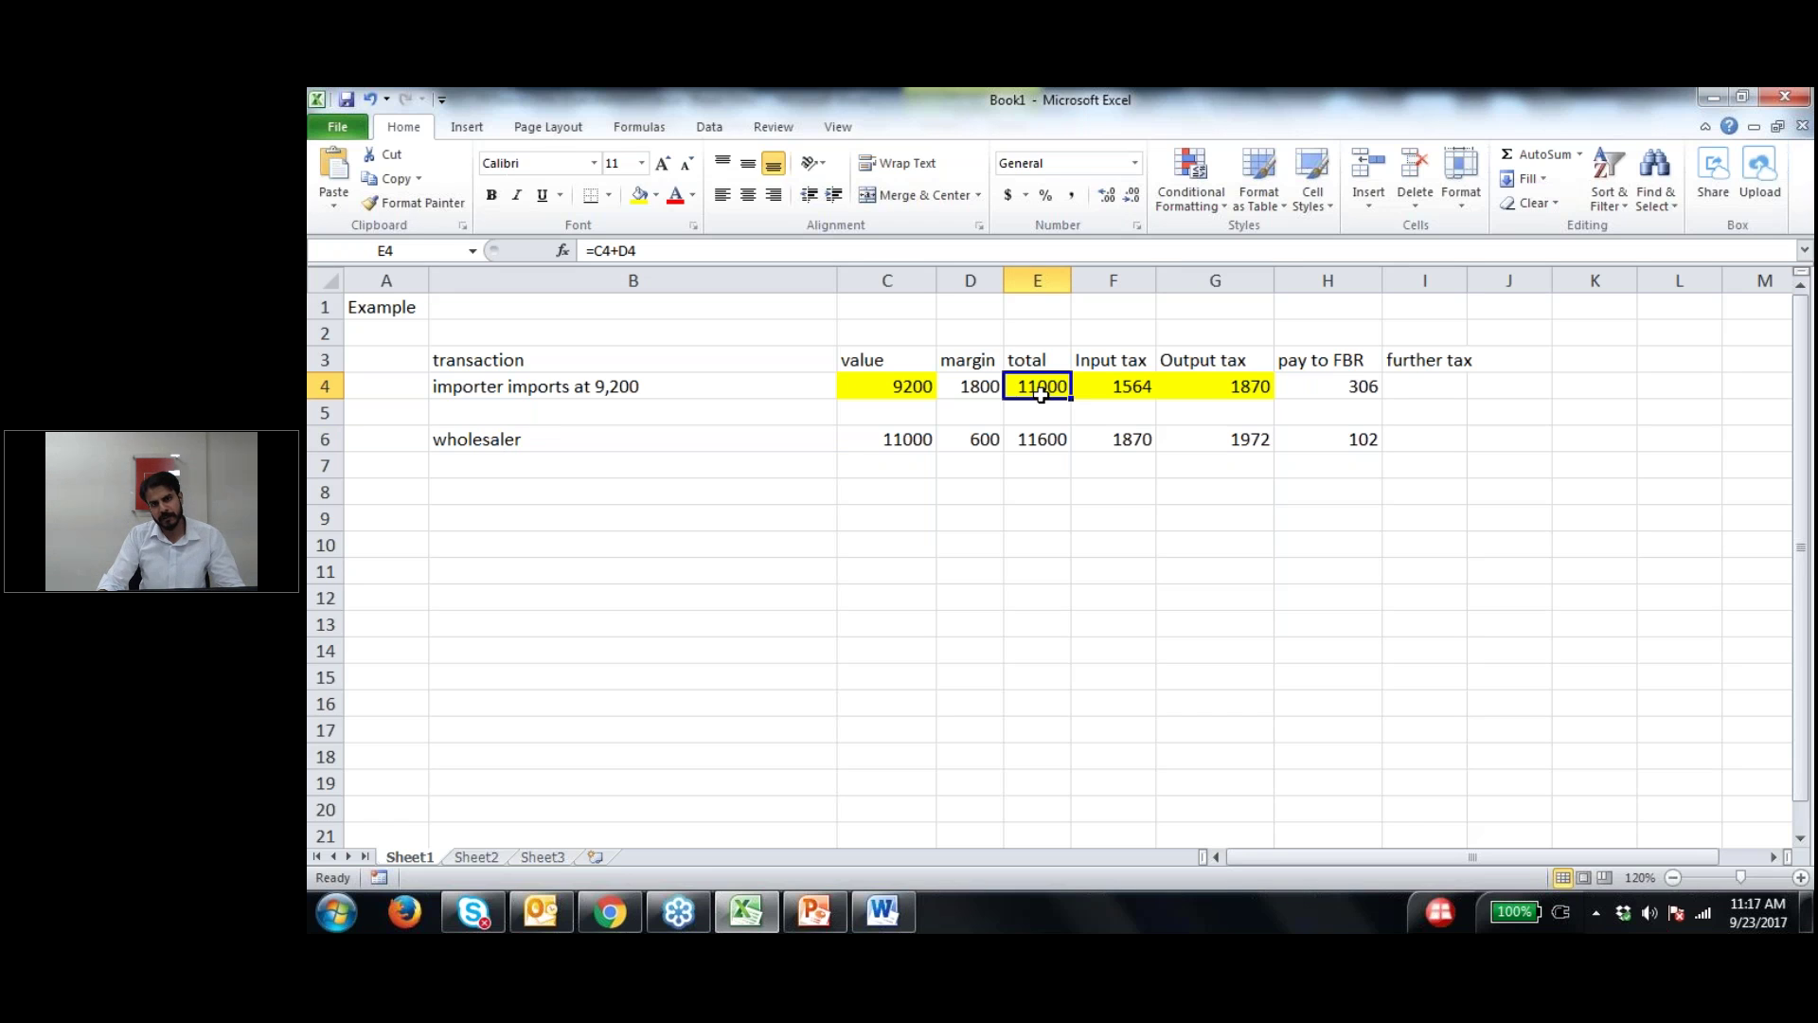
{"action": "left_click", "coordinate": [913, 441]}
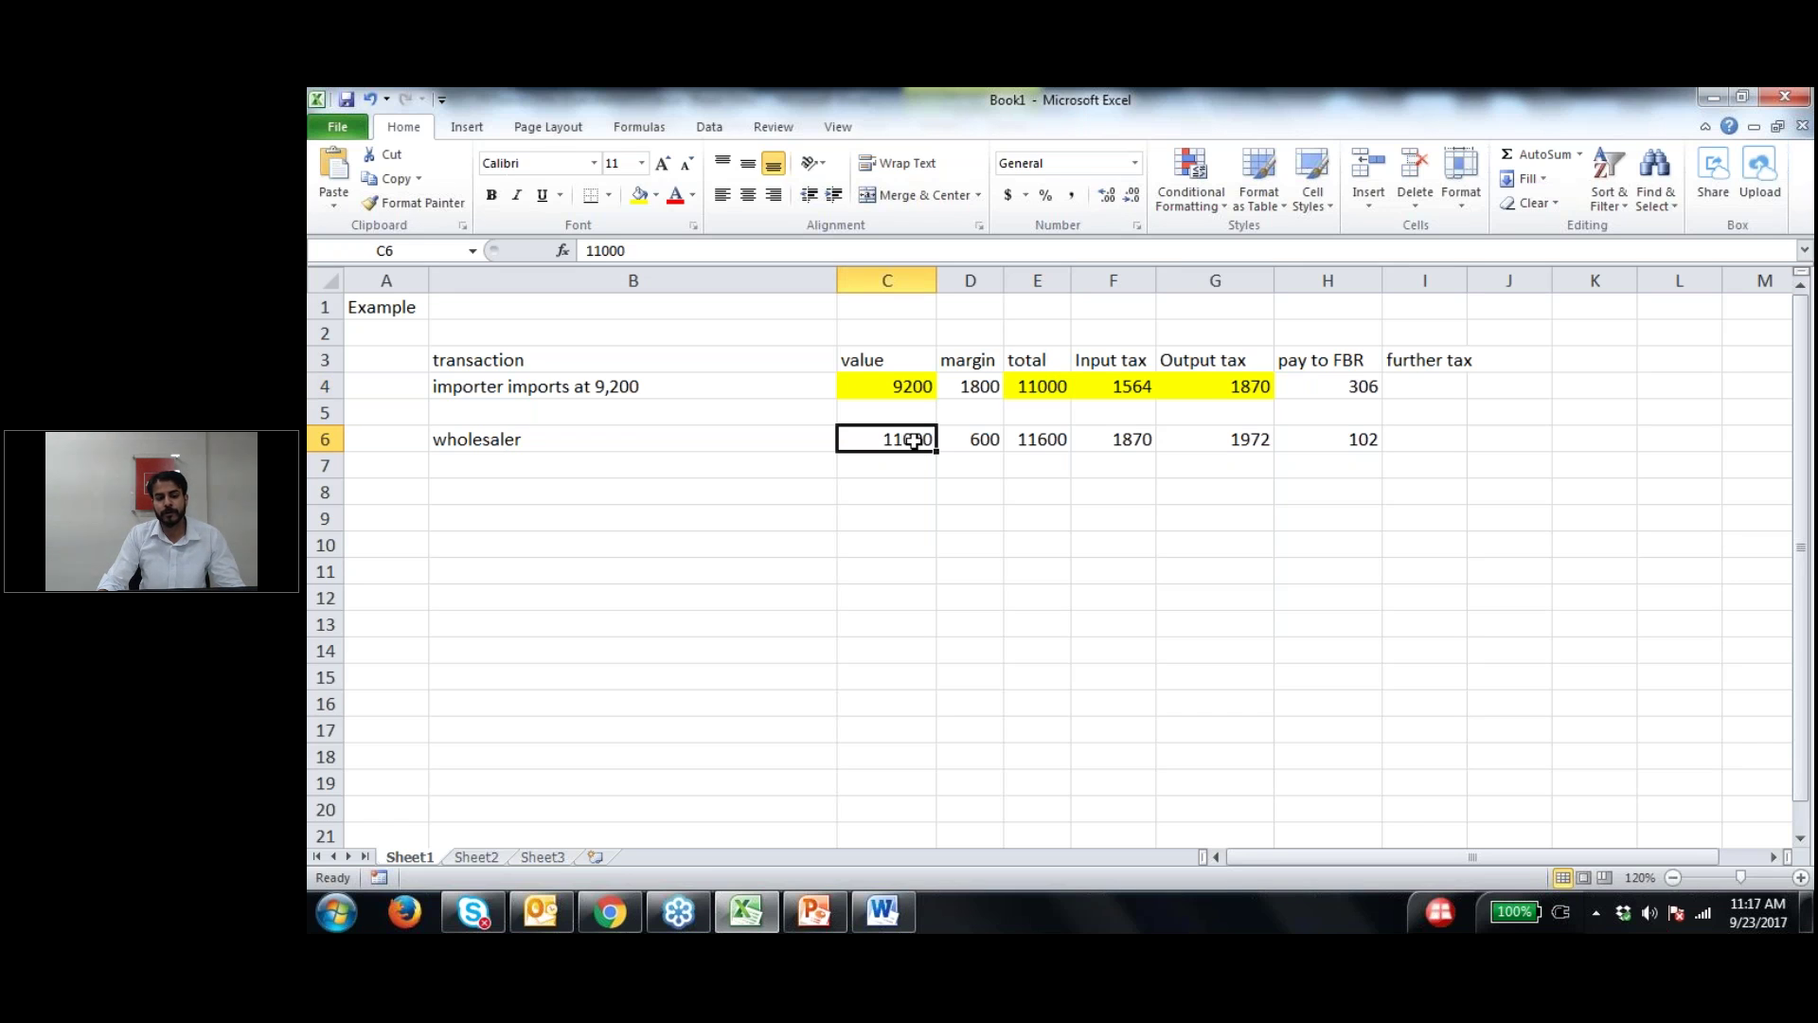
{"action": "left_click", "coordinate": [975, 441]}
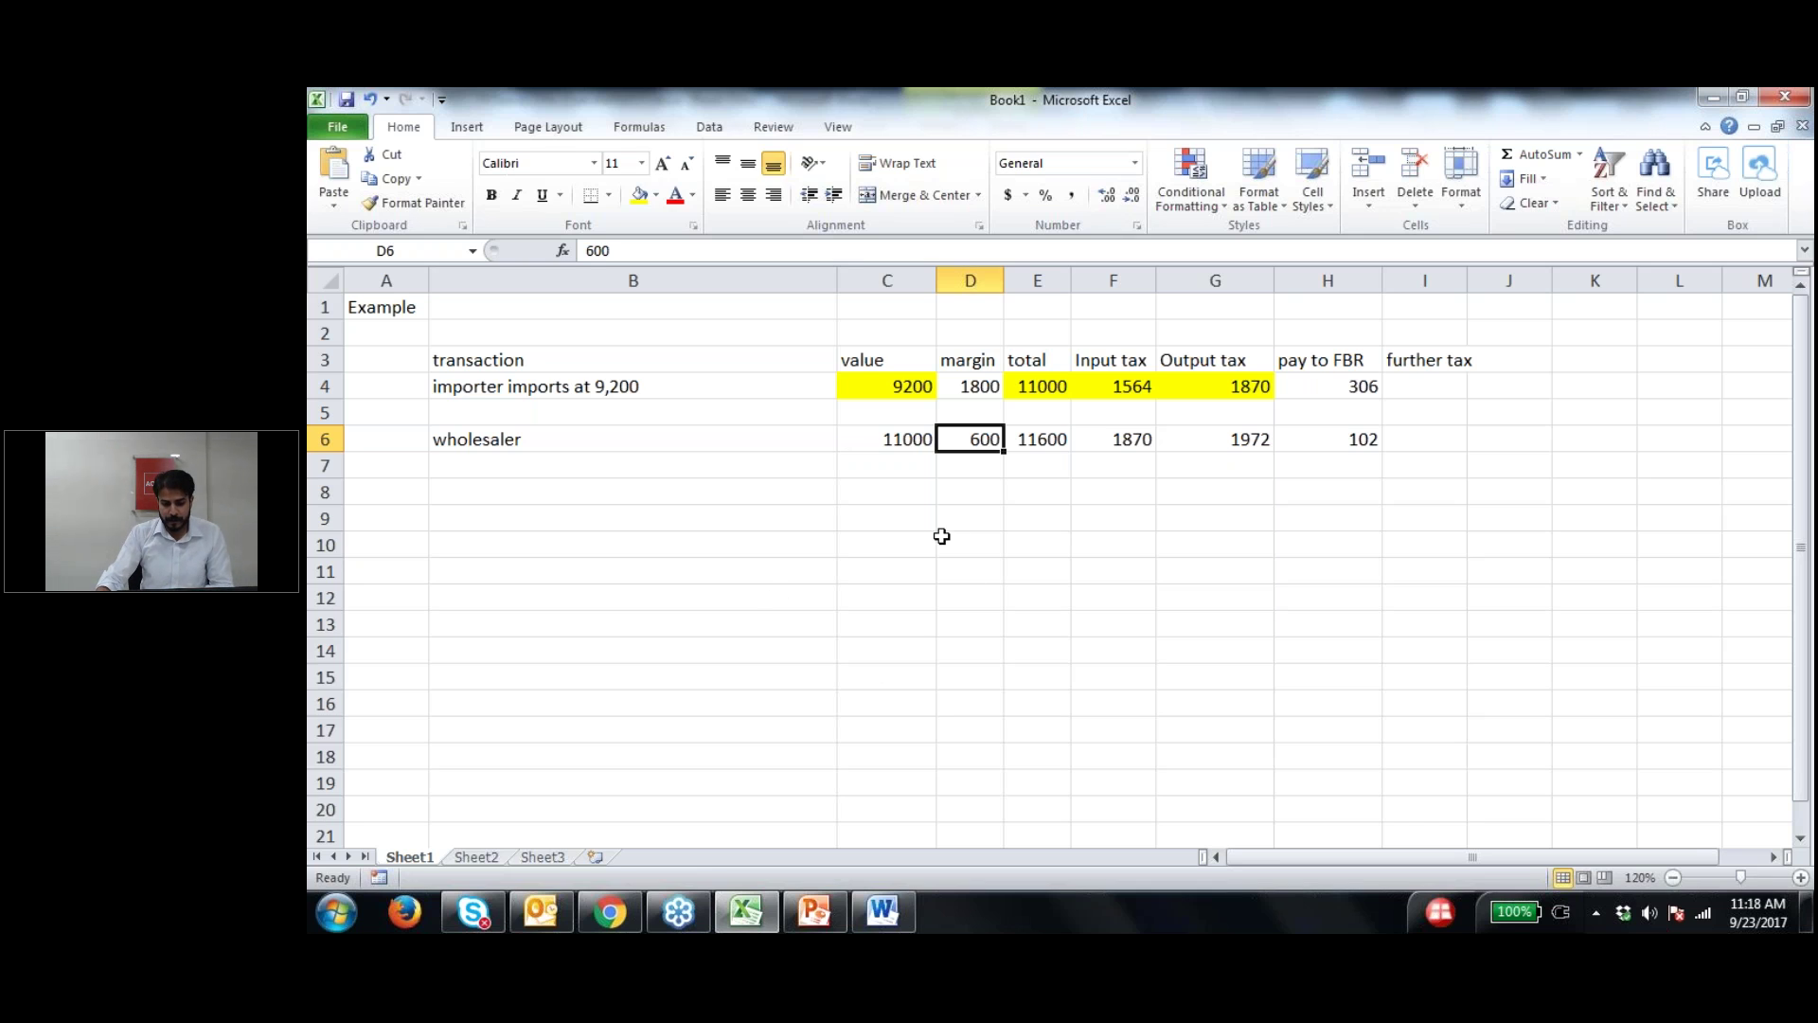
Step: Enter 11000 in C10 and 1870 in C11 as a scratch calculation, and sum them in C12
{"action": "left_click", "coordinate": [889, 545]}
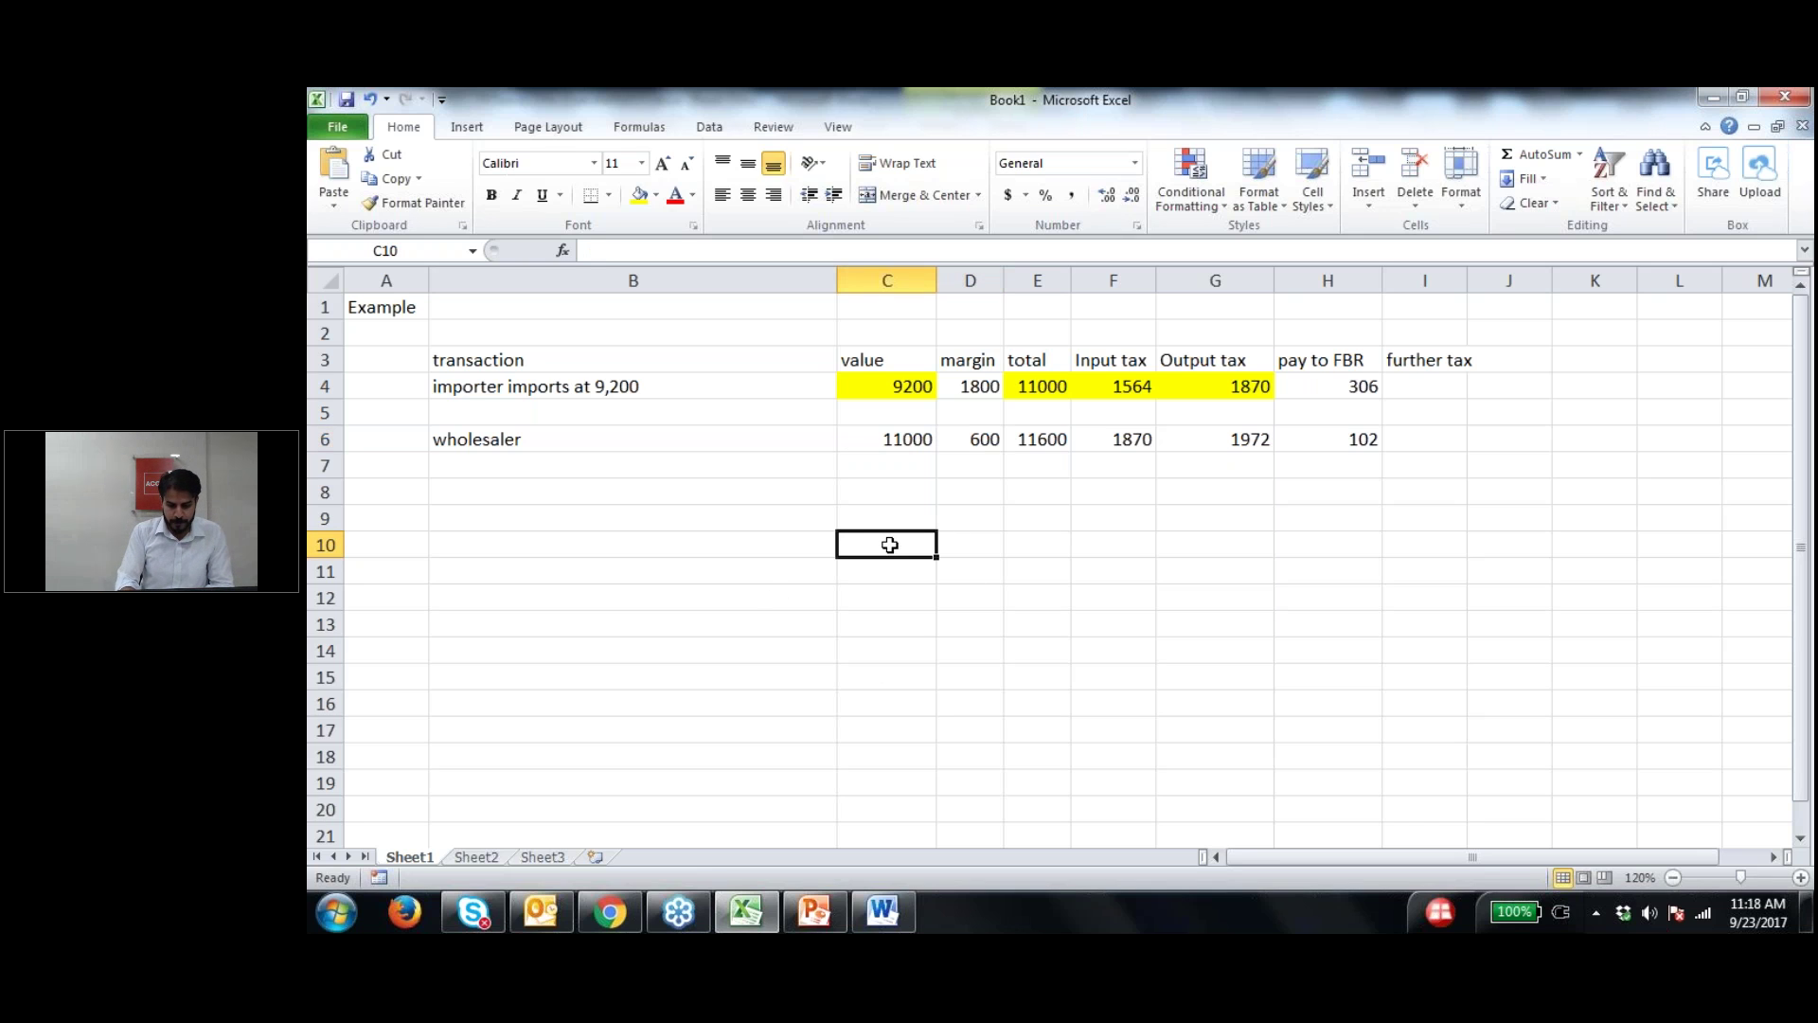
{"action": "type", "text": "11000"}
{"action": "key", "text": "Return"}
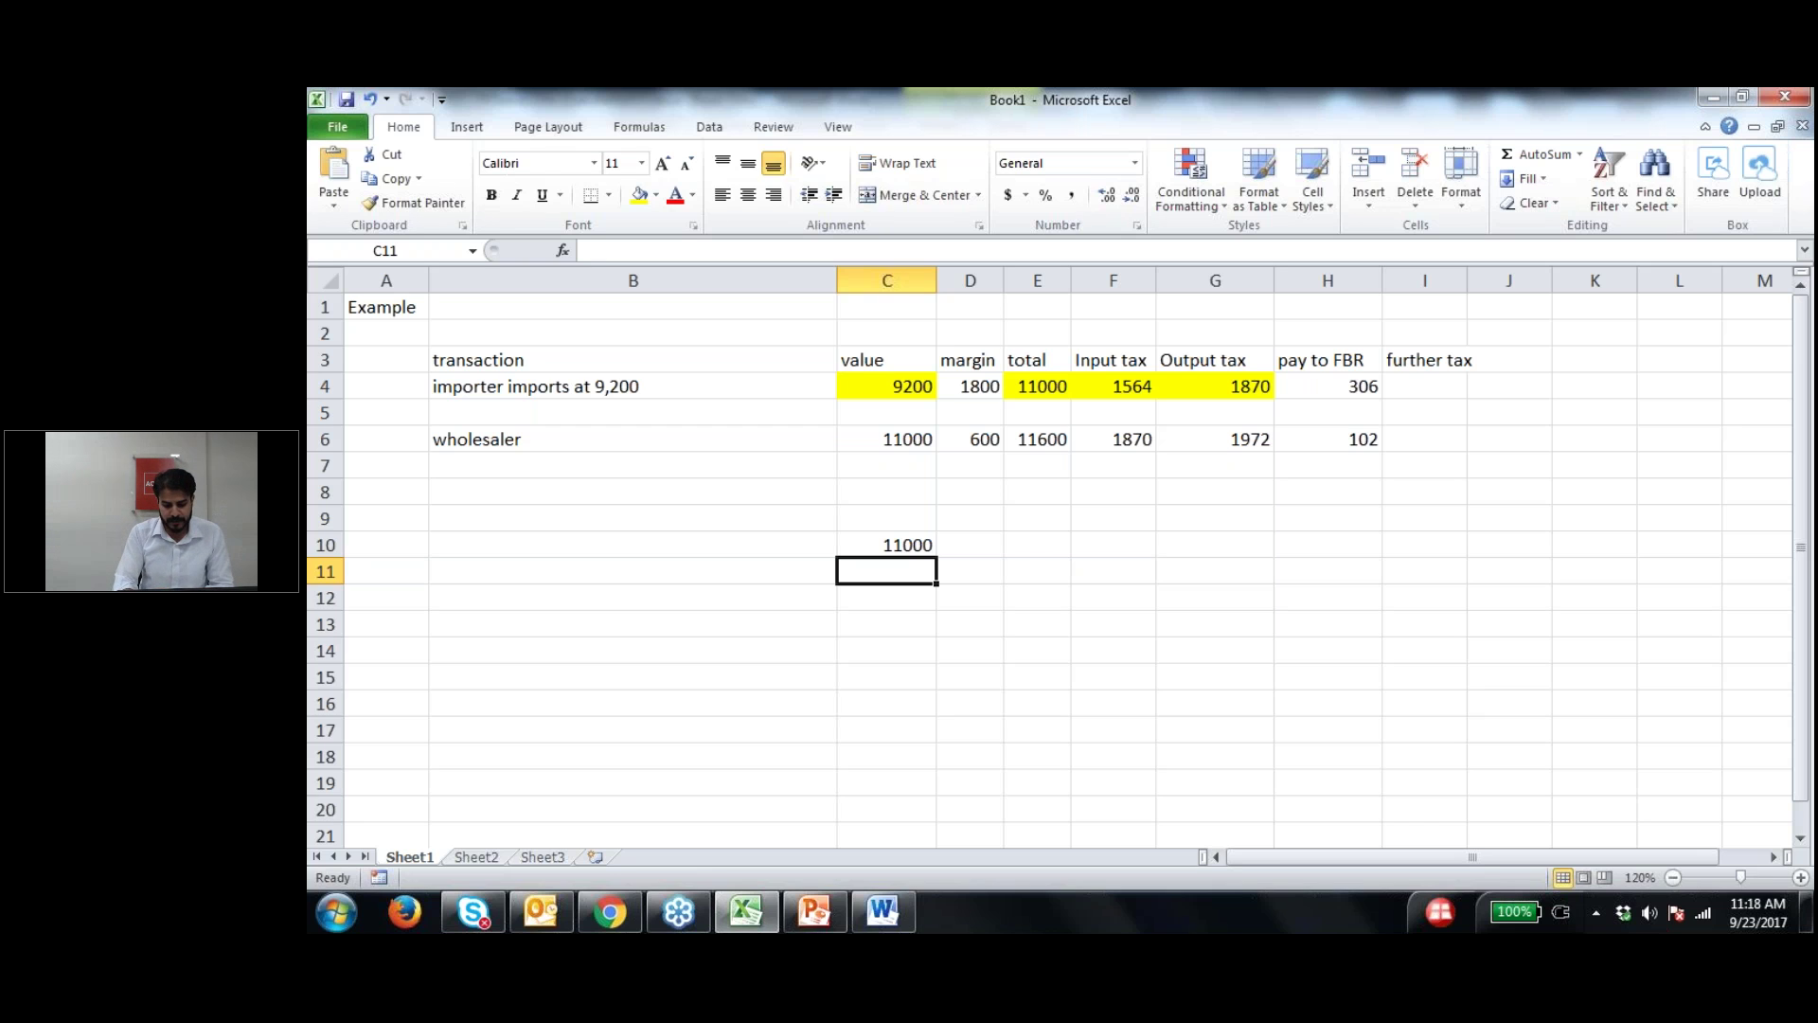
{"action": "type", "text": "1870"}
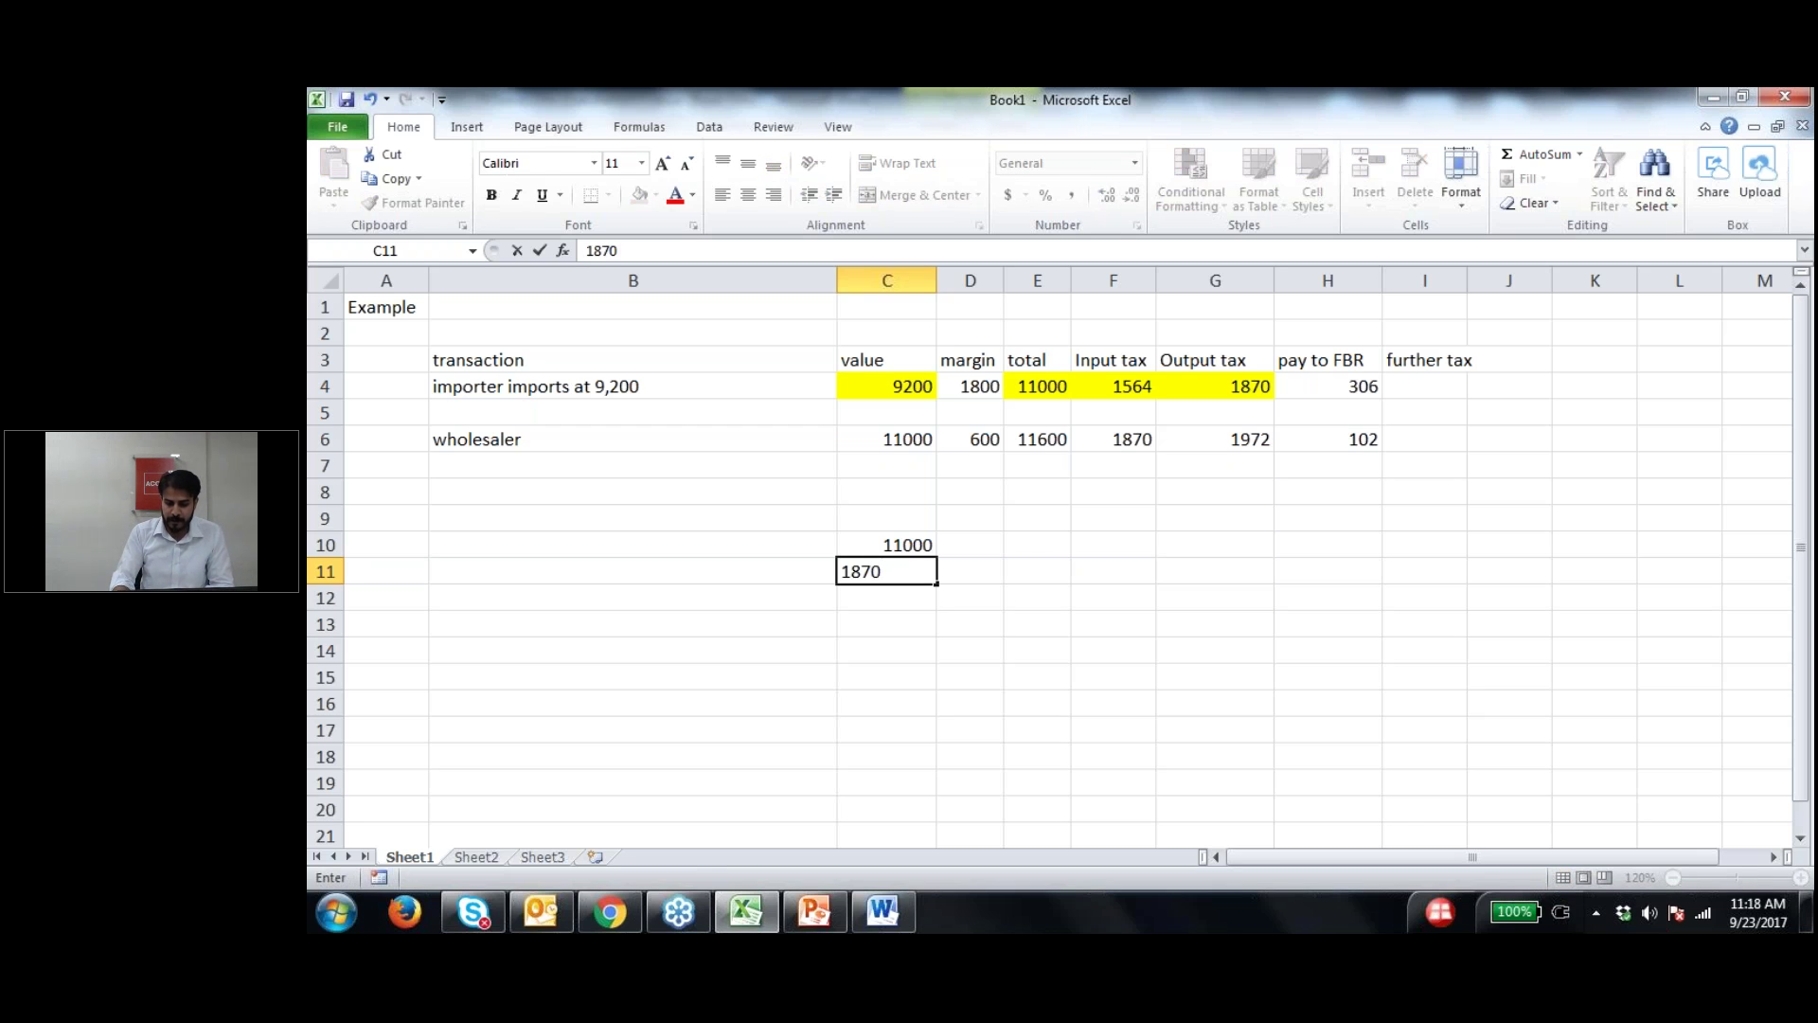
{"action": "key", "text": "Return"}
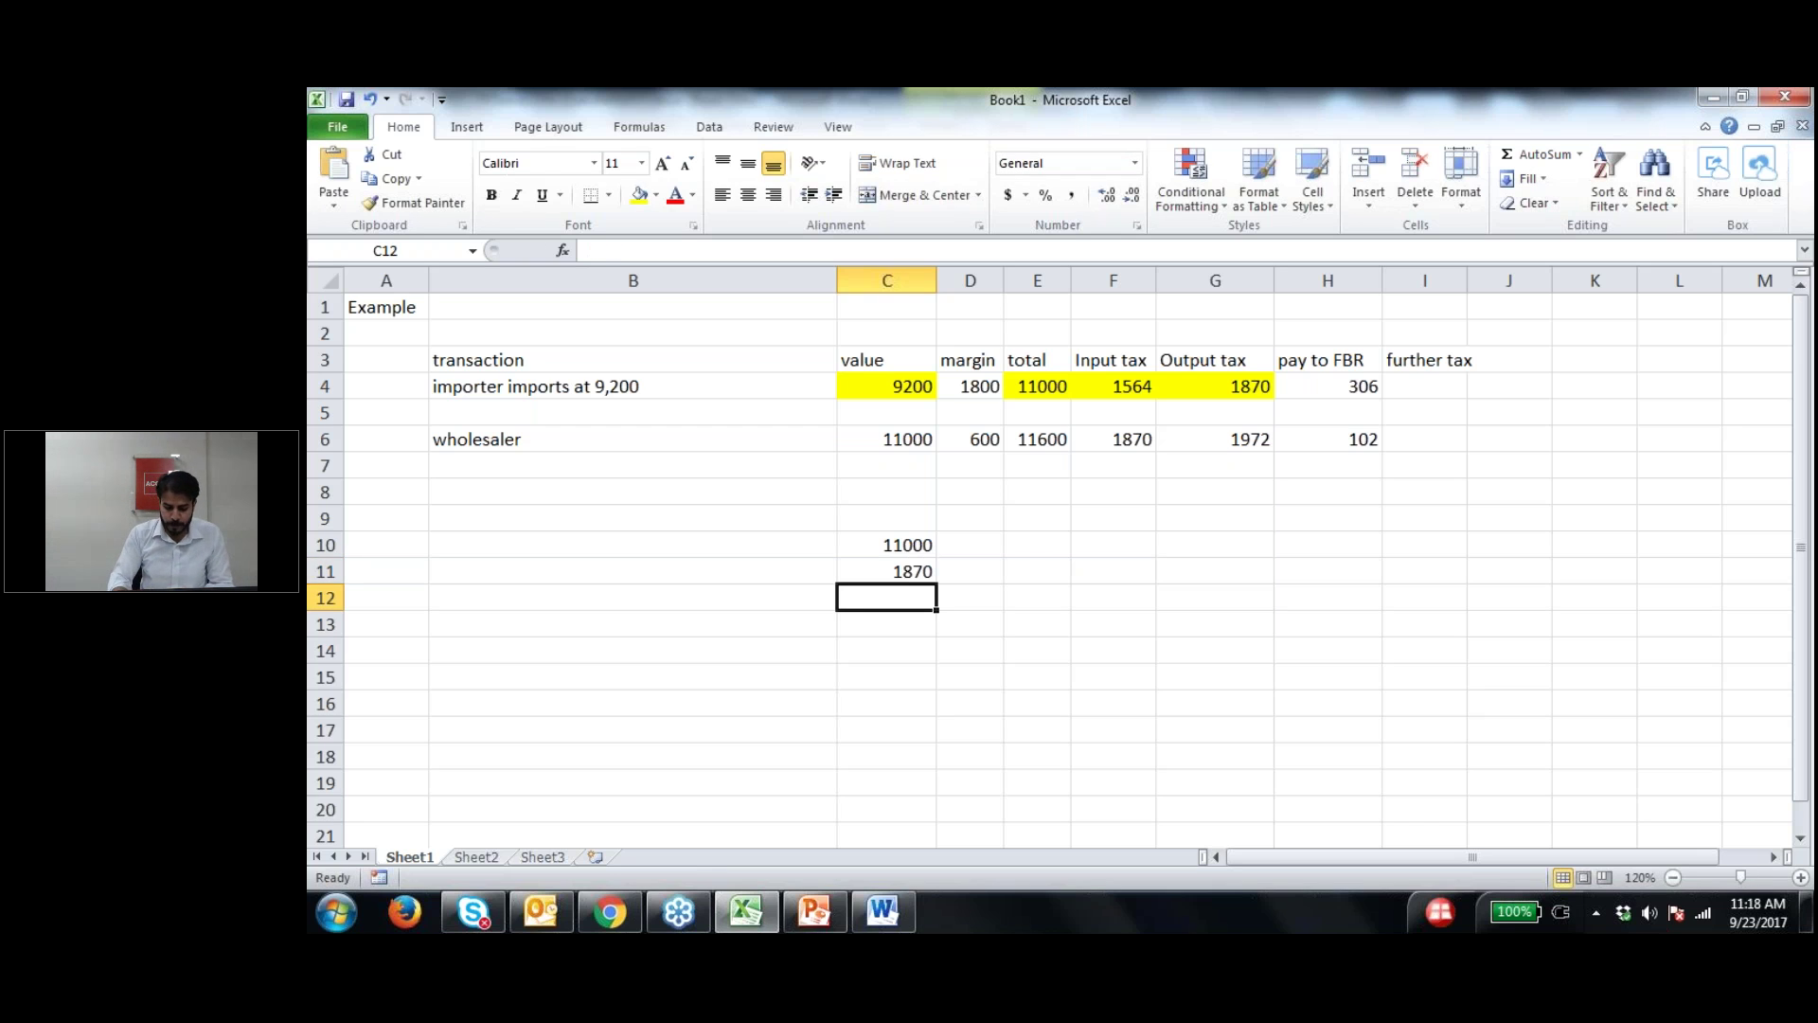
{"action": "key", "text": "alt+equal"}
{"action": "key", "text": "Return"}
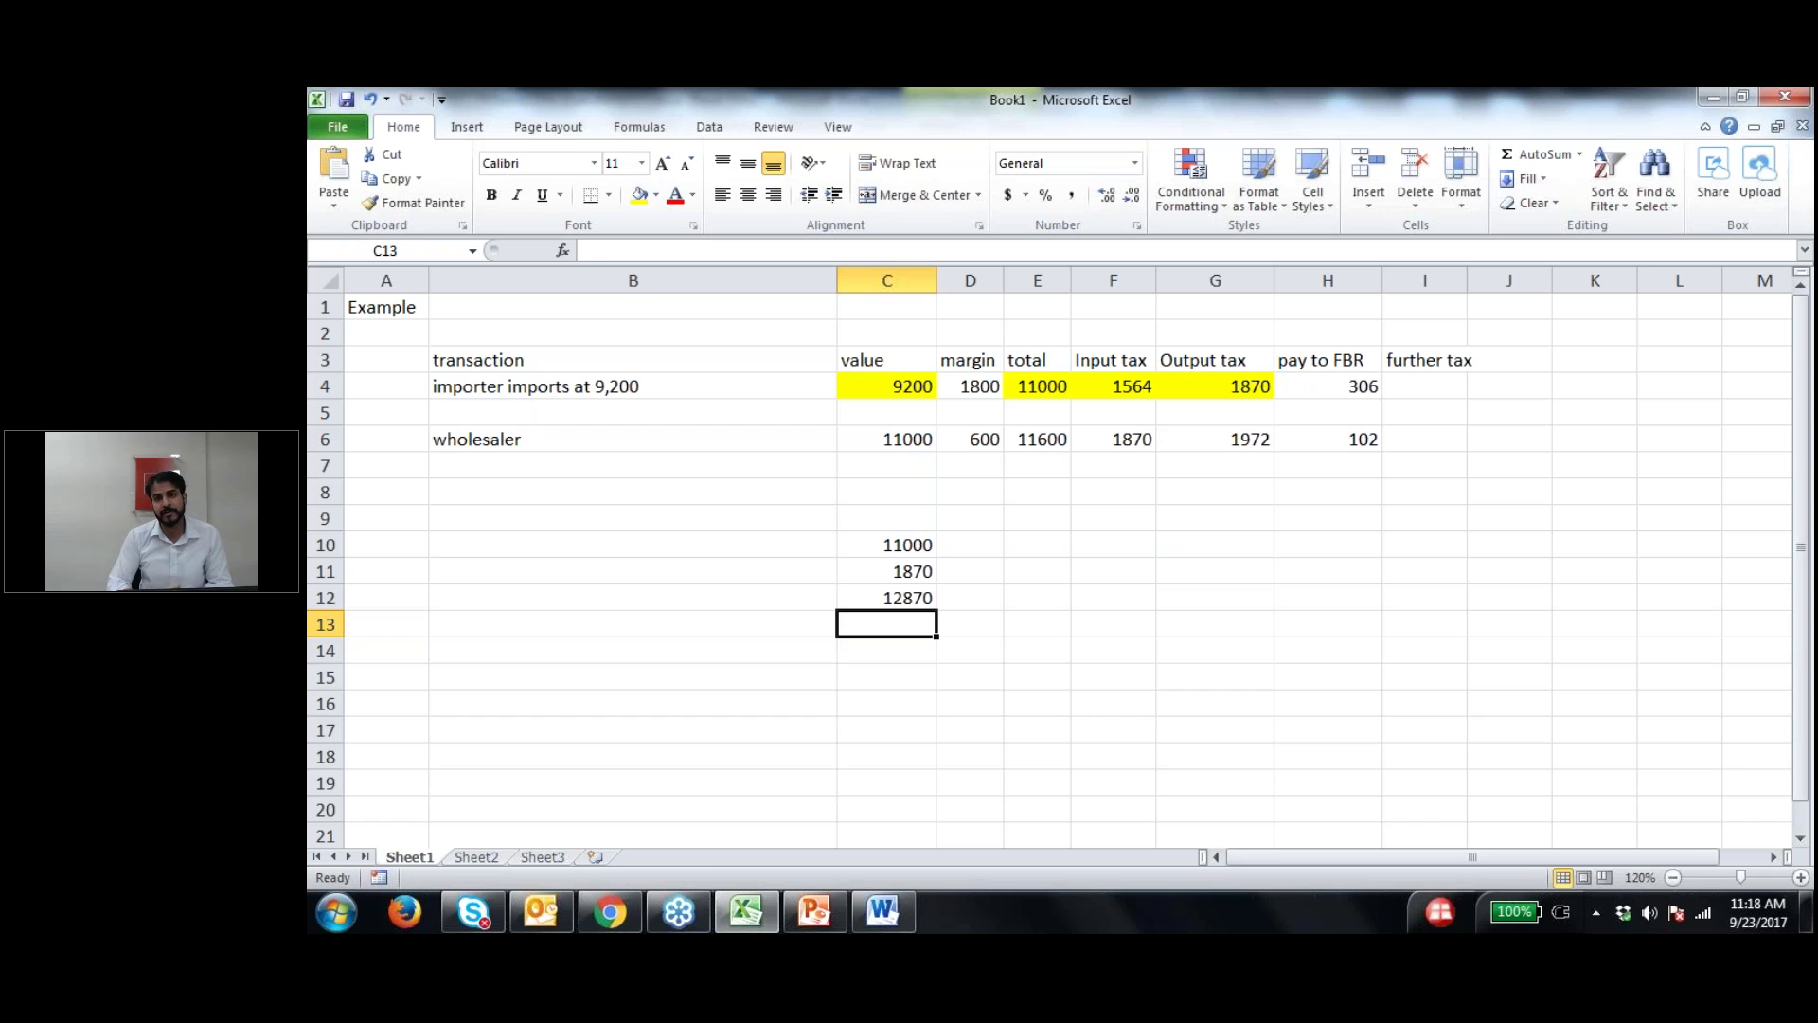
Step: Review the scratch amounts in C10 and C11 against the wholesaler's margin, total and output tax formula in row 6
{"action": "left_click", "coordinate": [911, 542]}
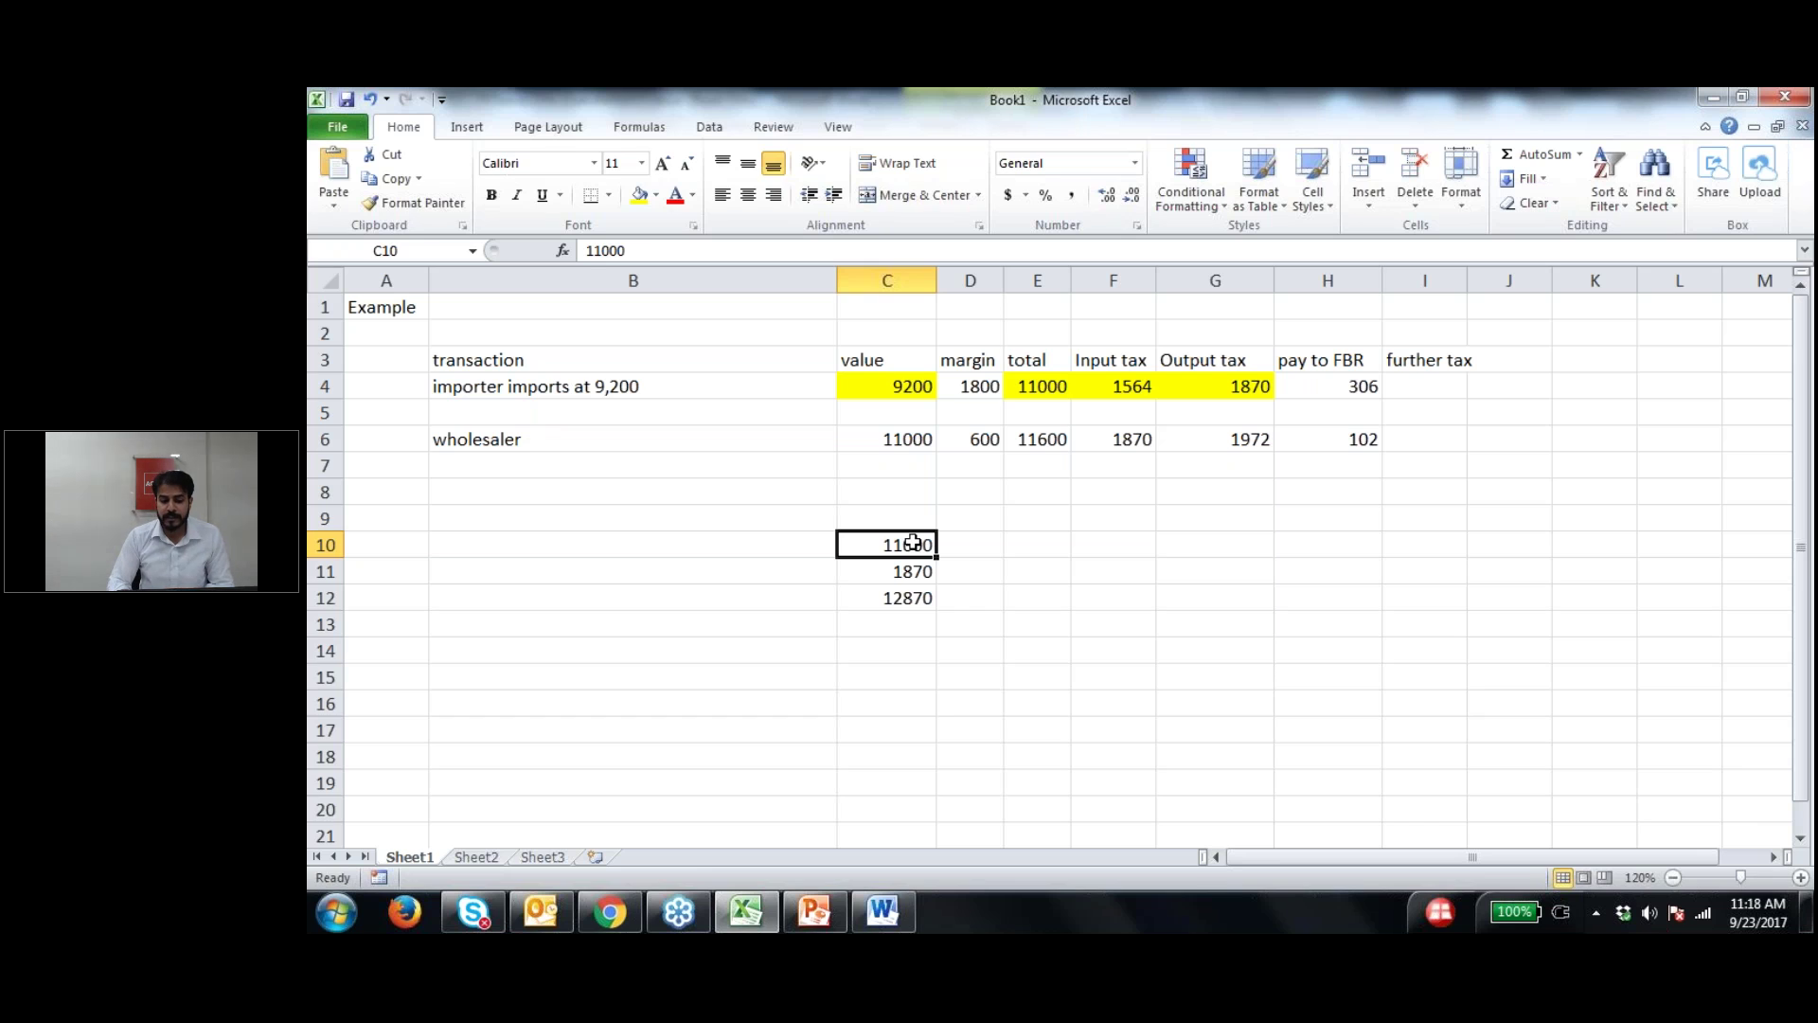
{"action": "left_click", "coordinate": [902, 572]}
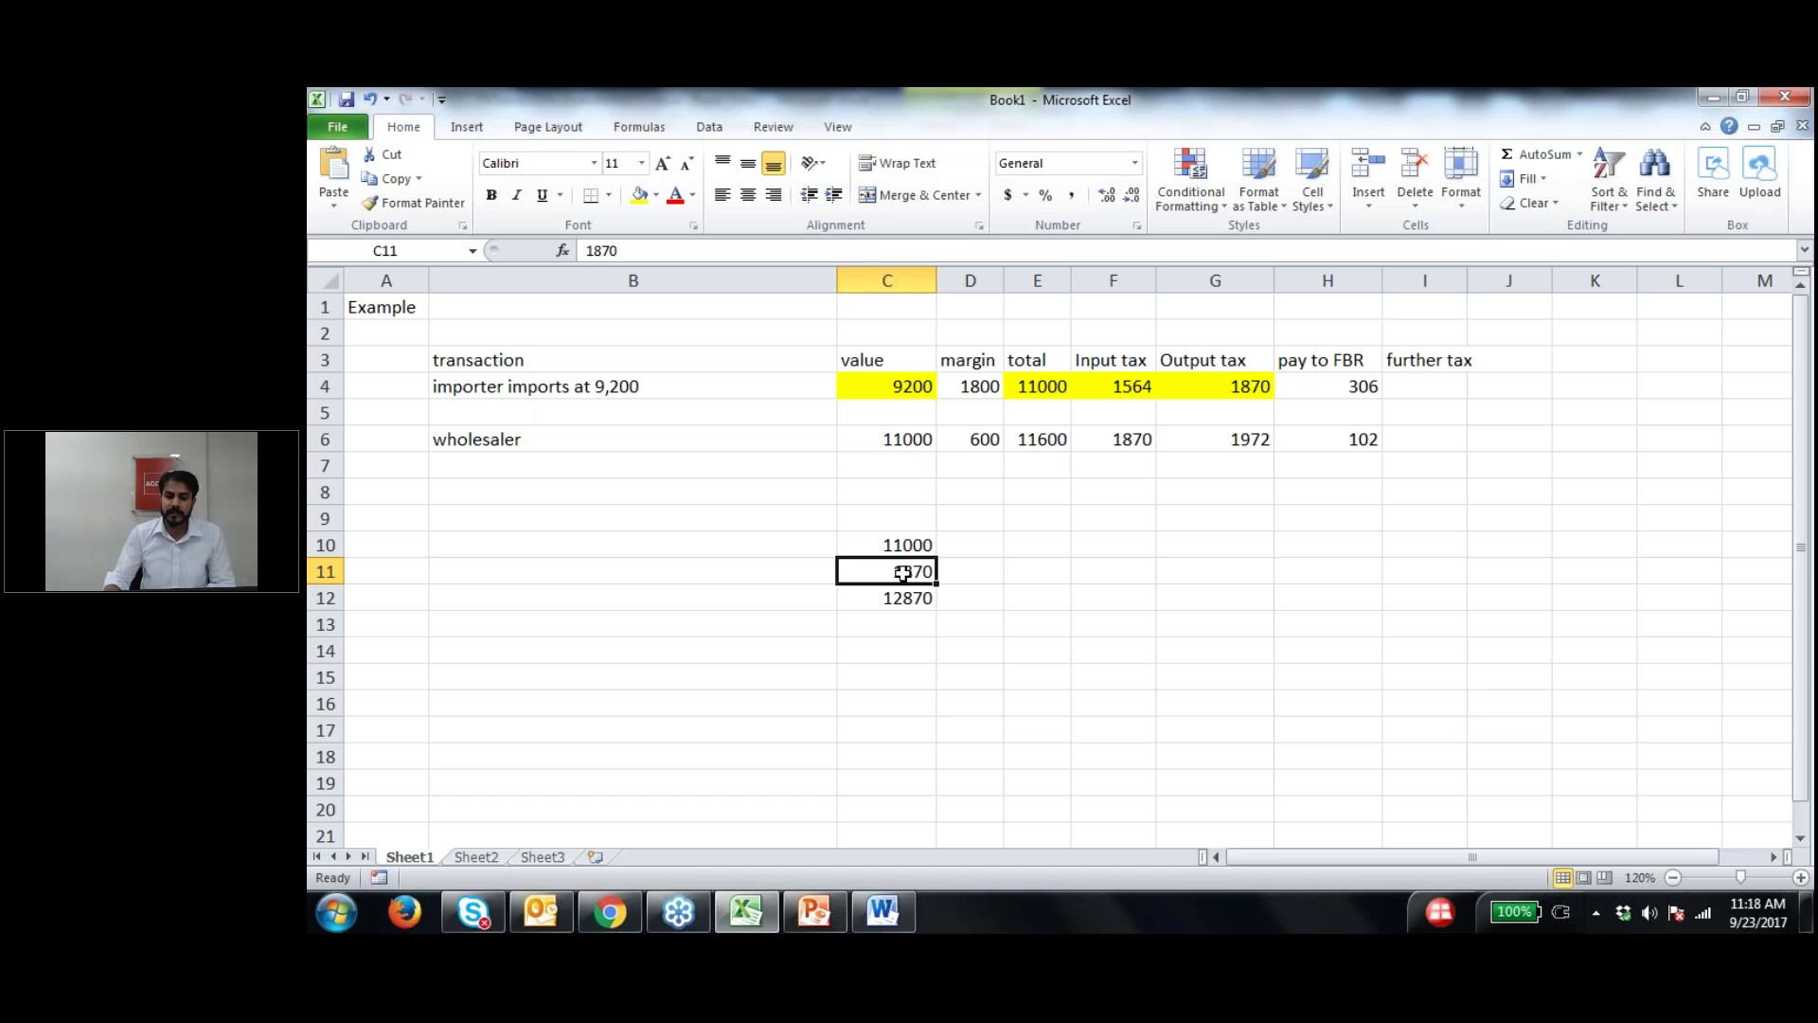
{"action": "left_click", "coordinate": [968, 441]}
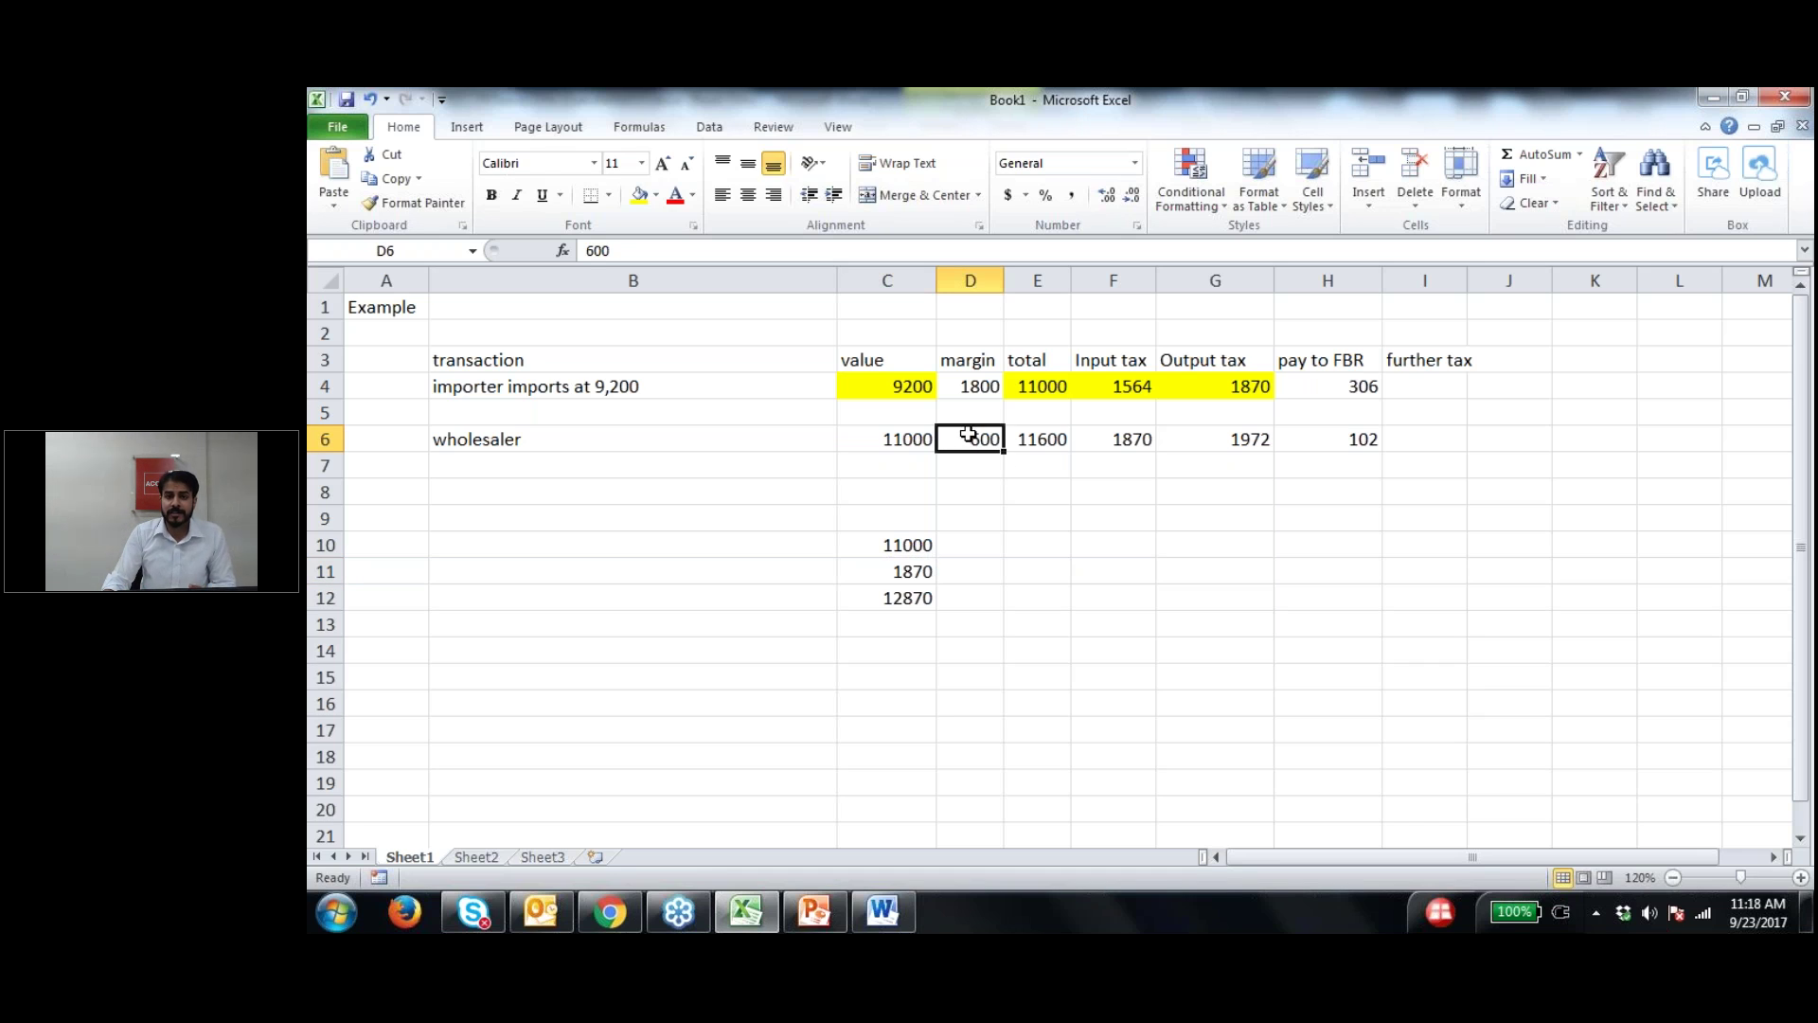
{"action": "left_click", "coordinate": [1055, 440]}
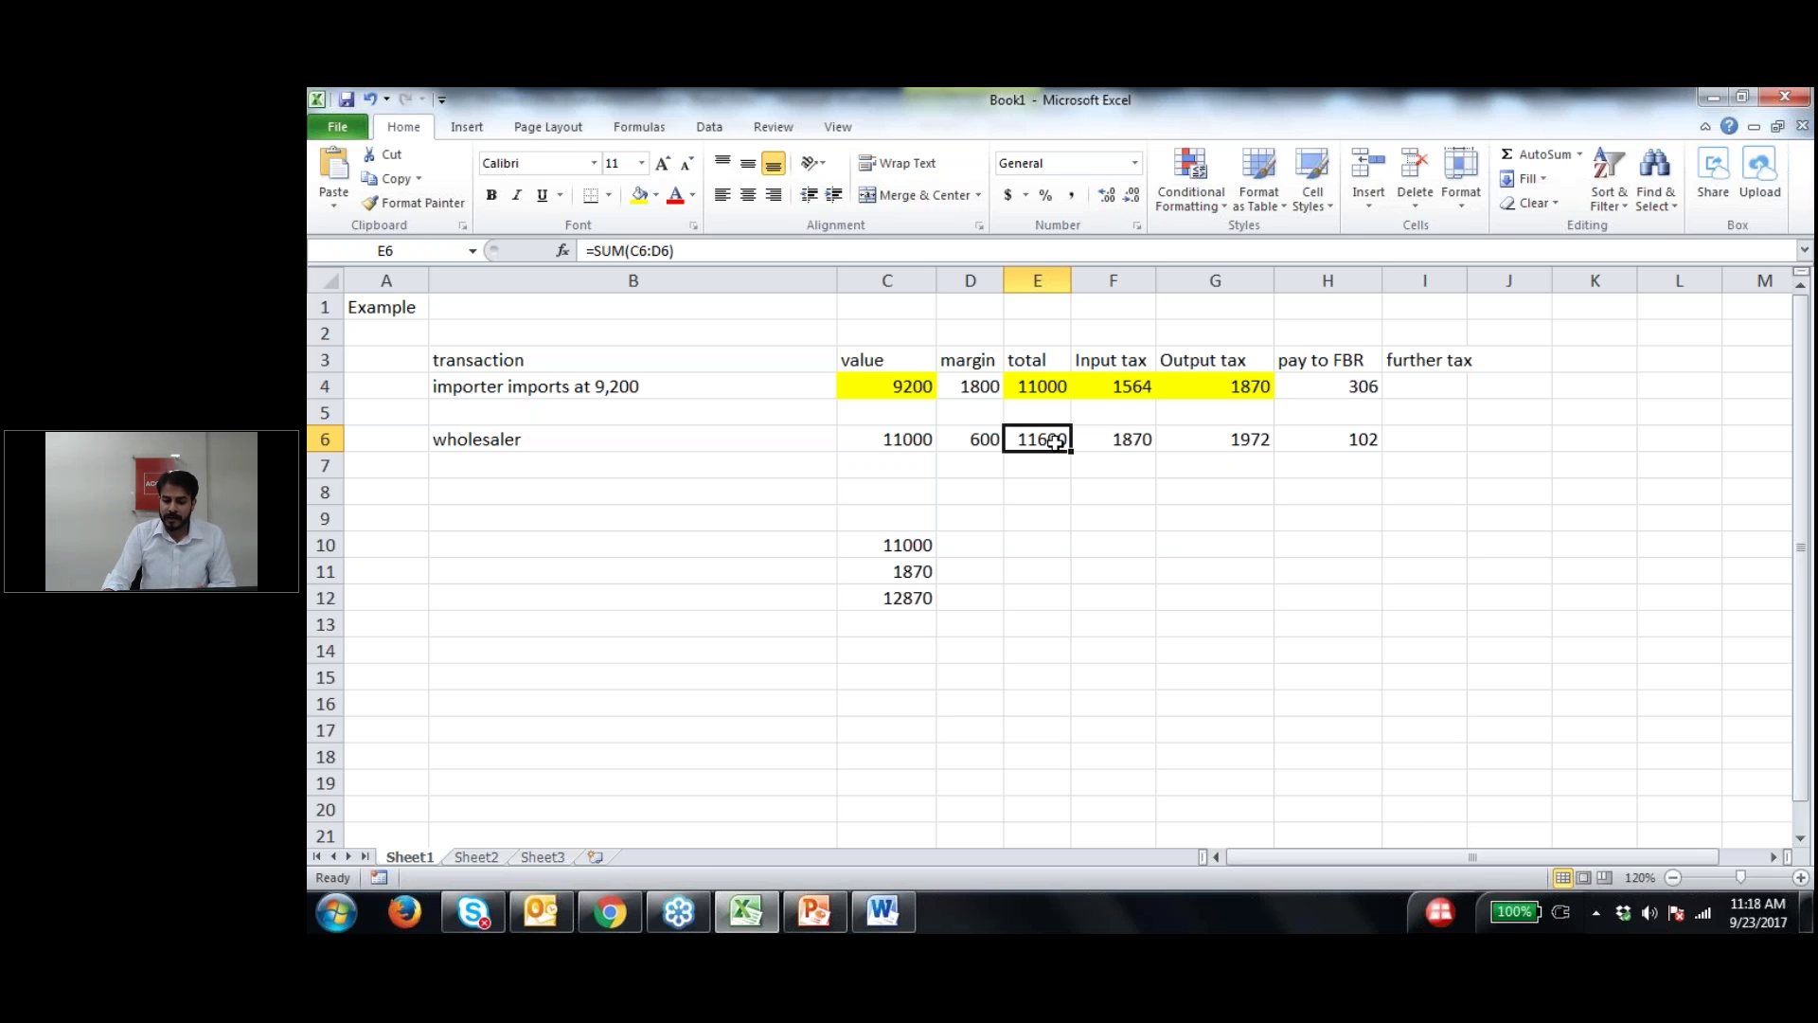
{"action": "left_click", "coordinate": [1238, 440]}
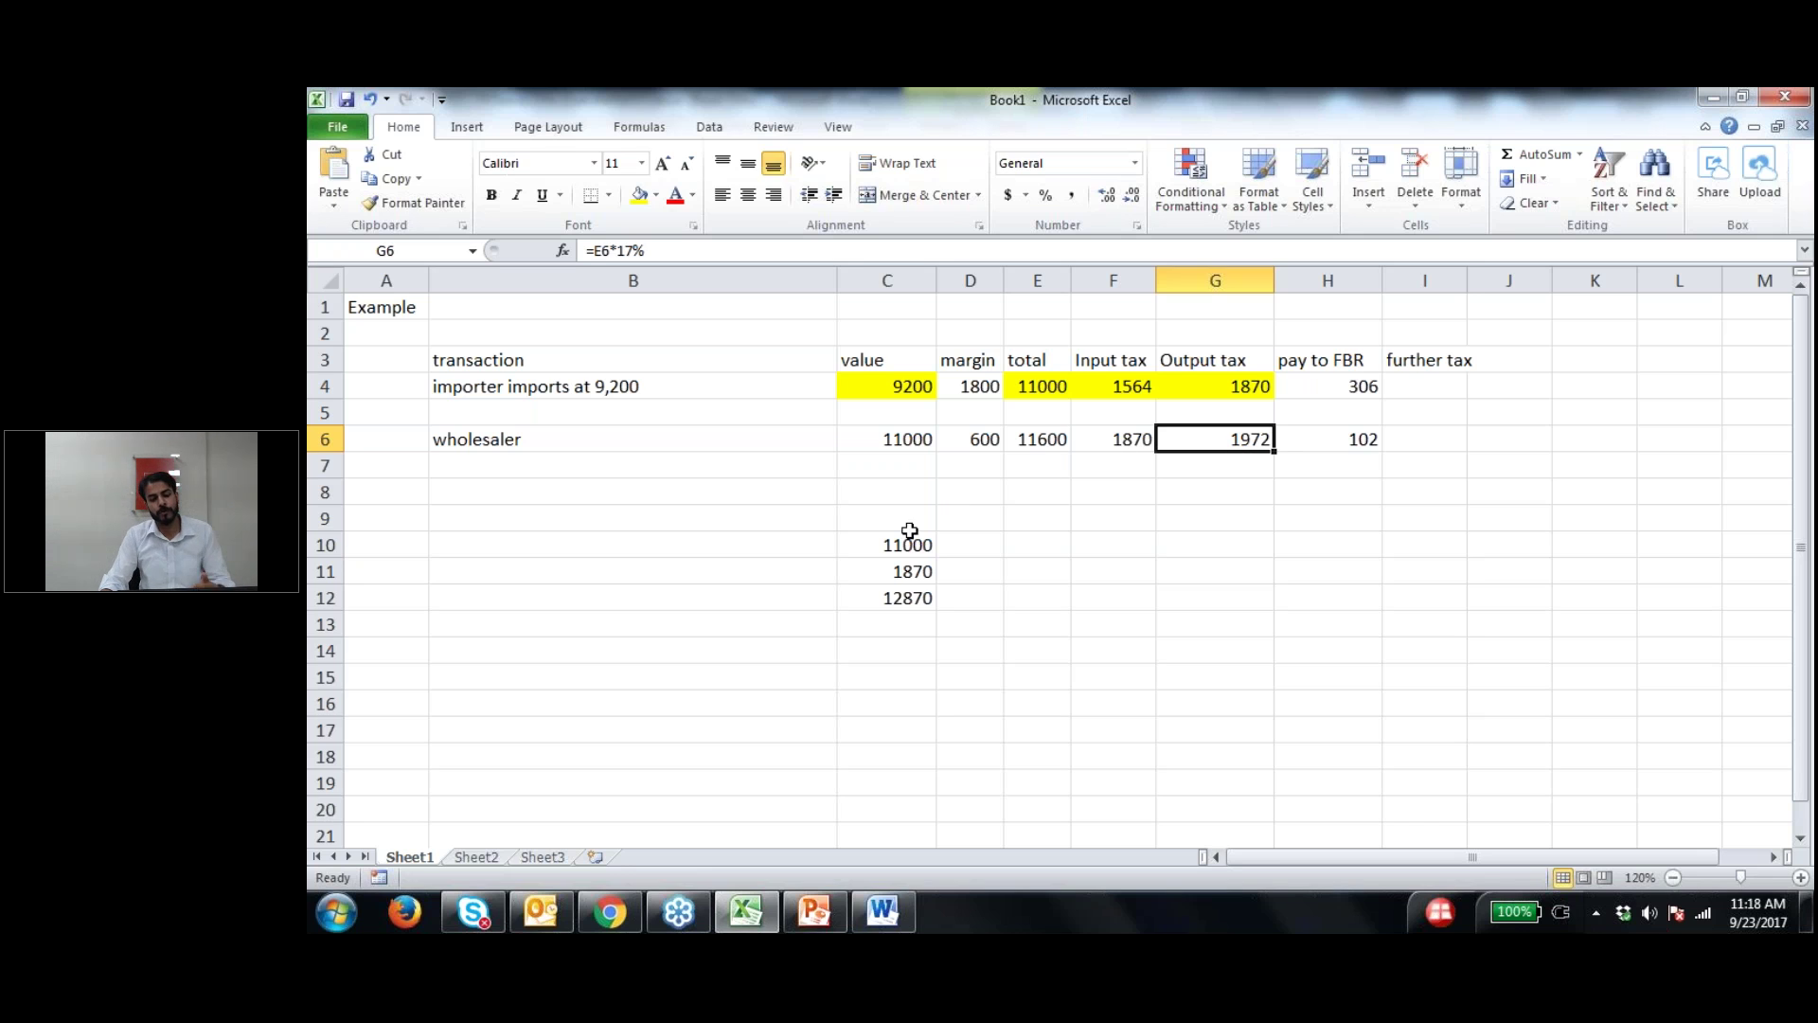
Step: Clear the scratch calculation from cells C9 to C12
{"action": "left_click_drag", "start_coordinate": [900, 518], "coordinate": [914, 597]}
{"action": "key", "text": "Delete"}
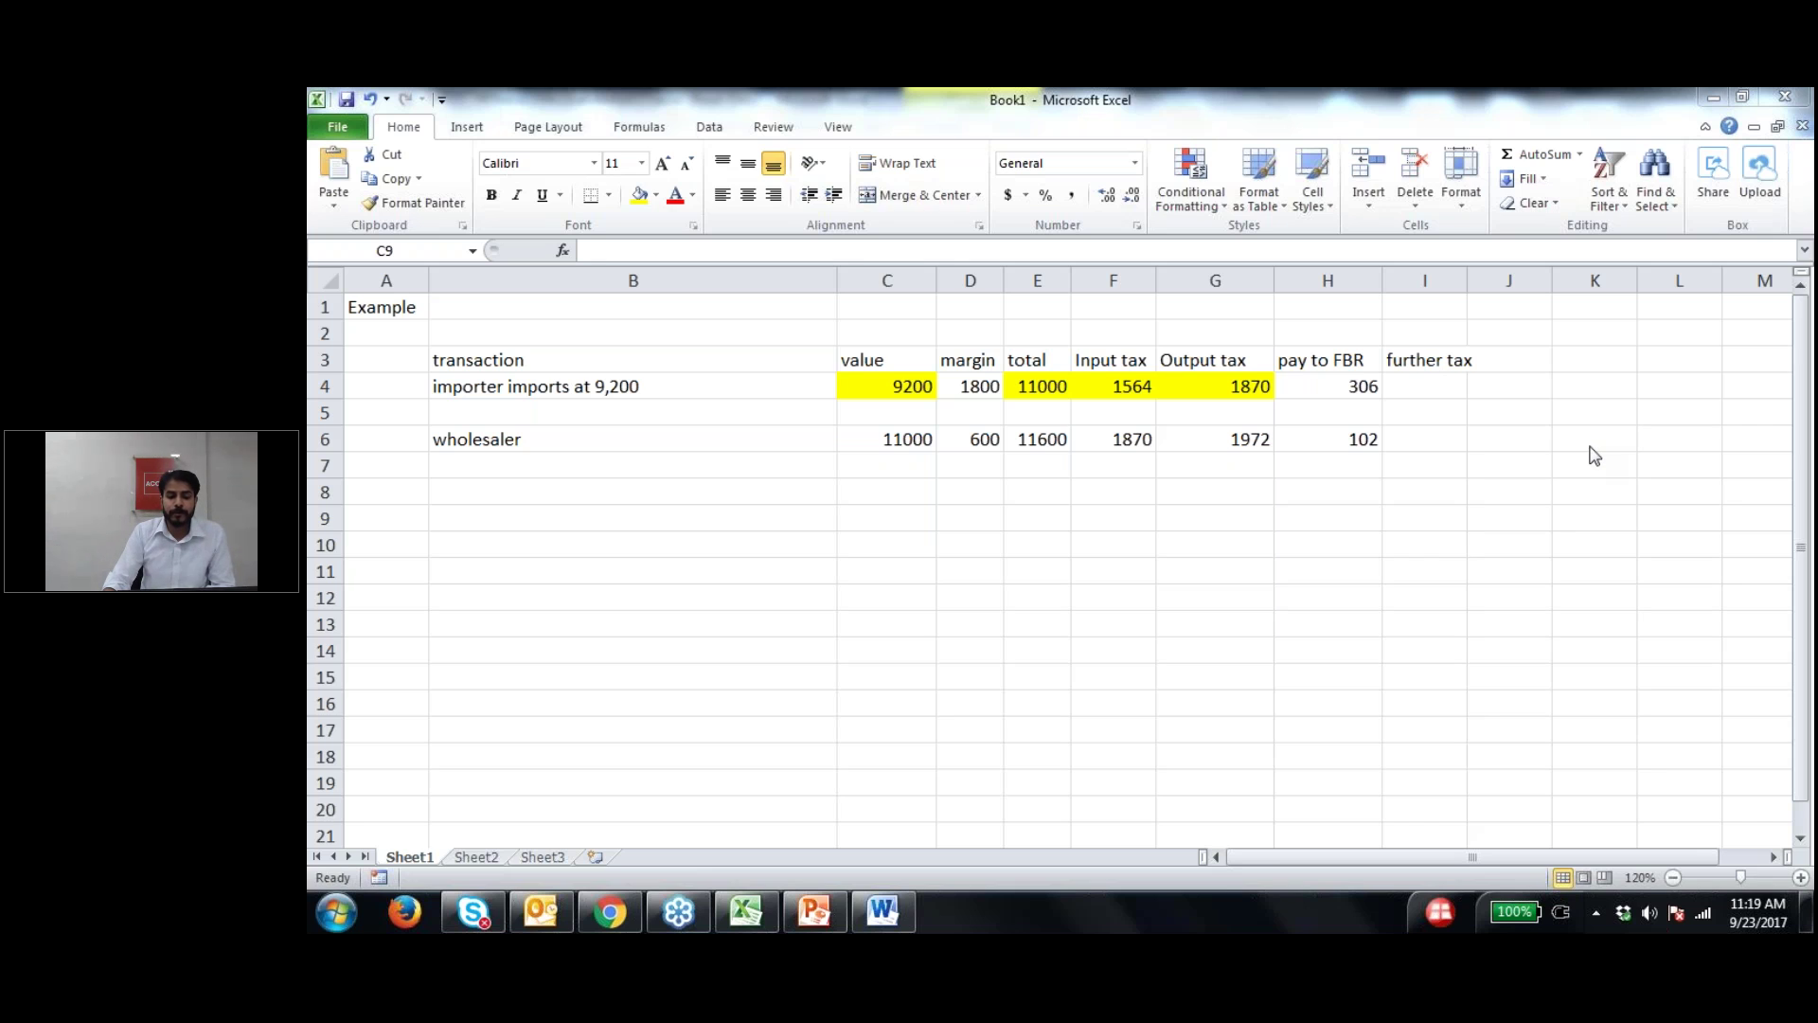
{"action": "key", "text": "alt+Tab"}
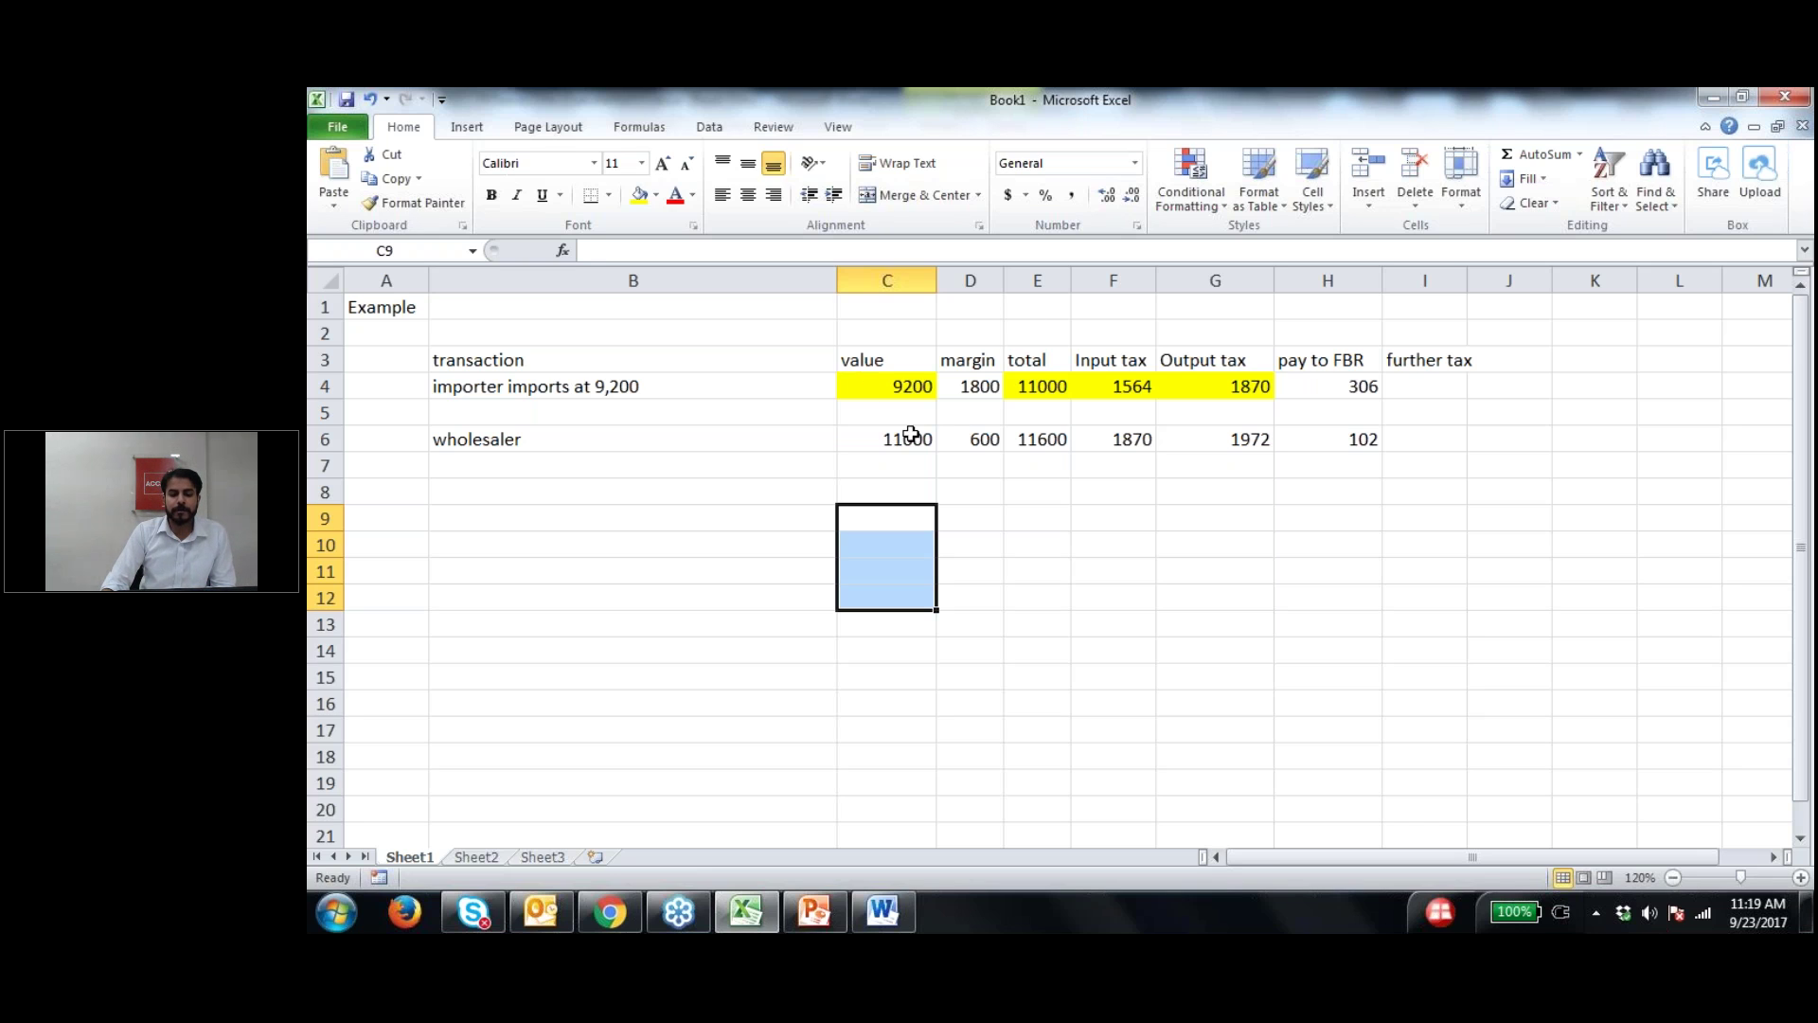
Step: Replace the importer's input tax in F4 with the formula =C4*17%
{"action": "left_click", "coordinate": [1133, 384]}
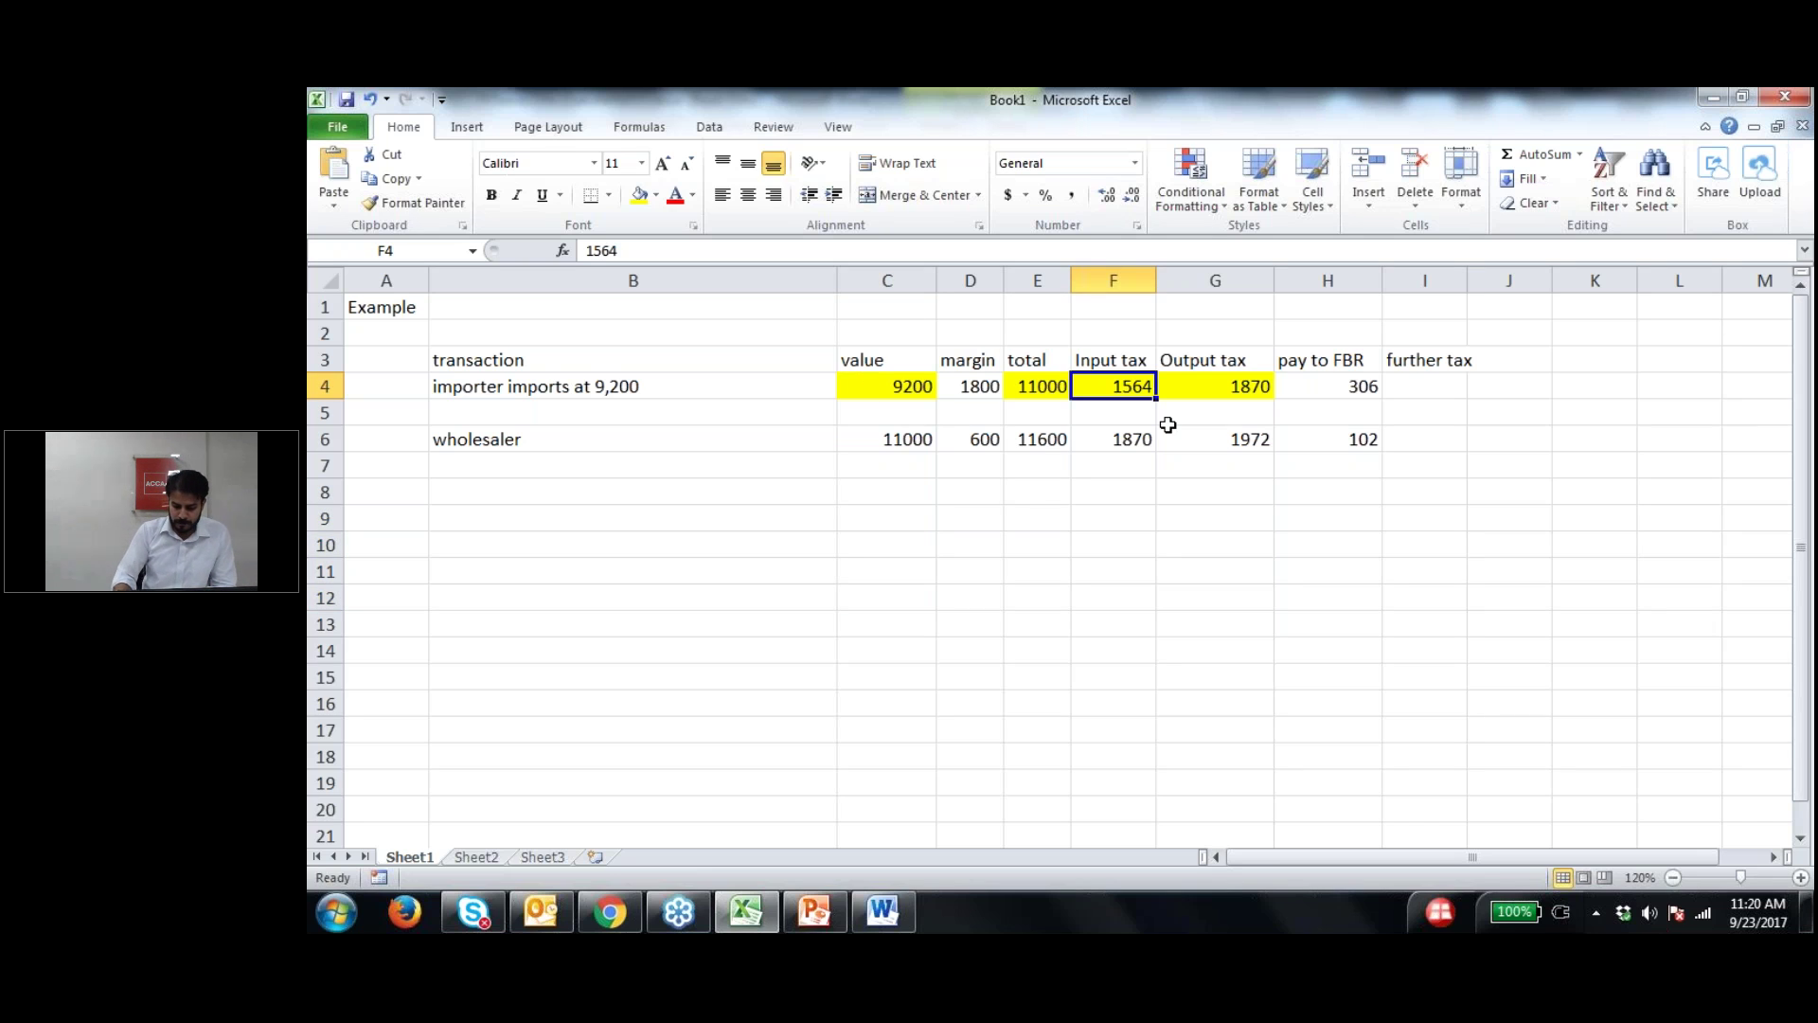
{"action": "type", "text": "="}
{"action": "left_click", "coordinate": [911, 383]}
{"action": "type", "text": "*"}
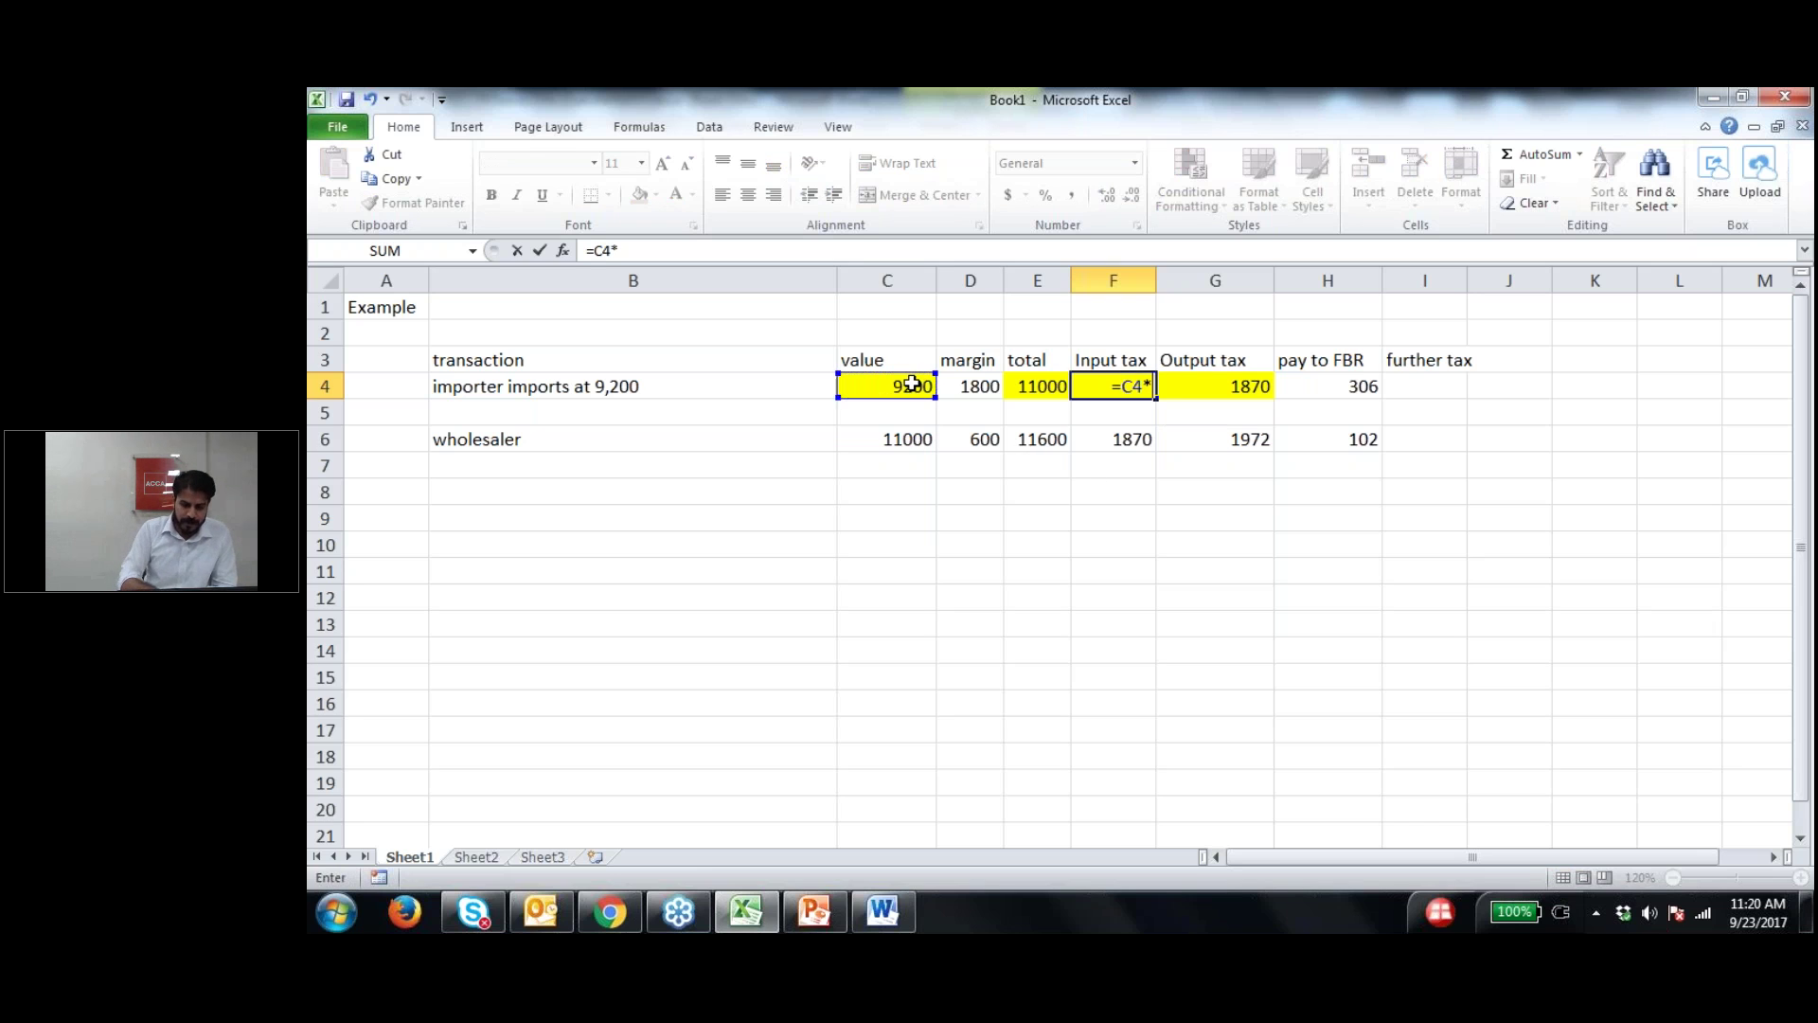
{"action": "type", "text": "17%"}
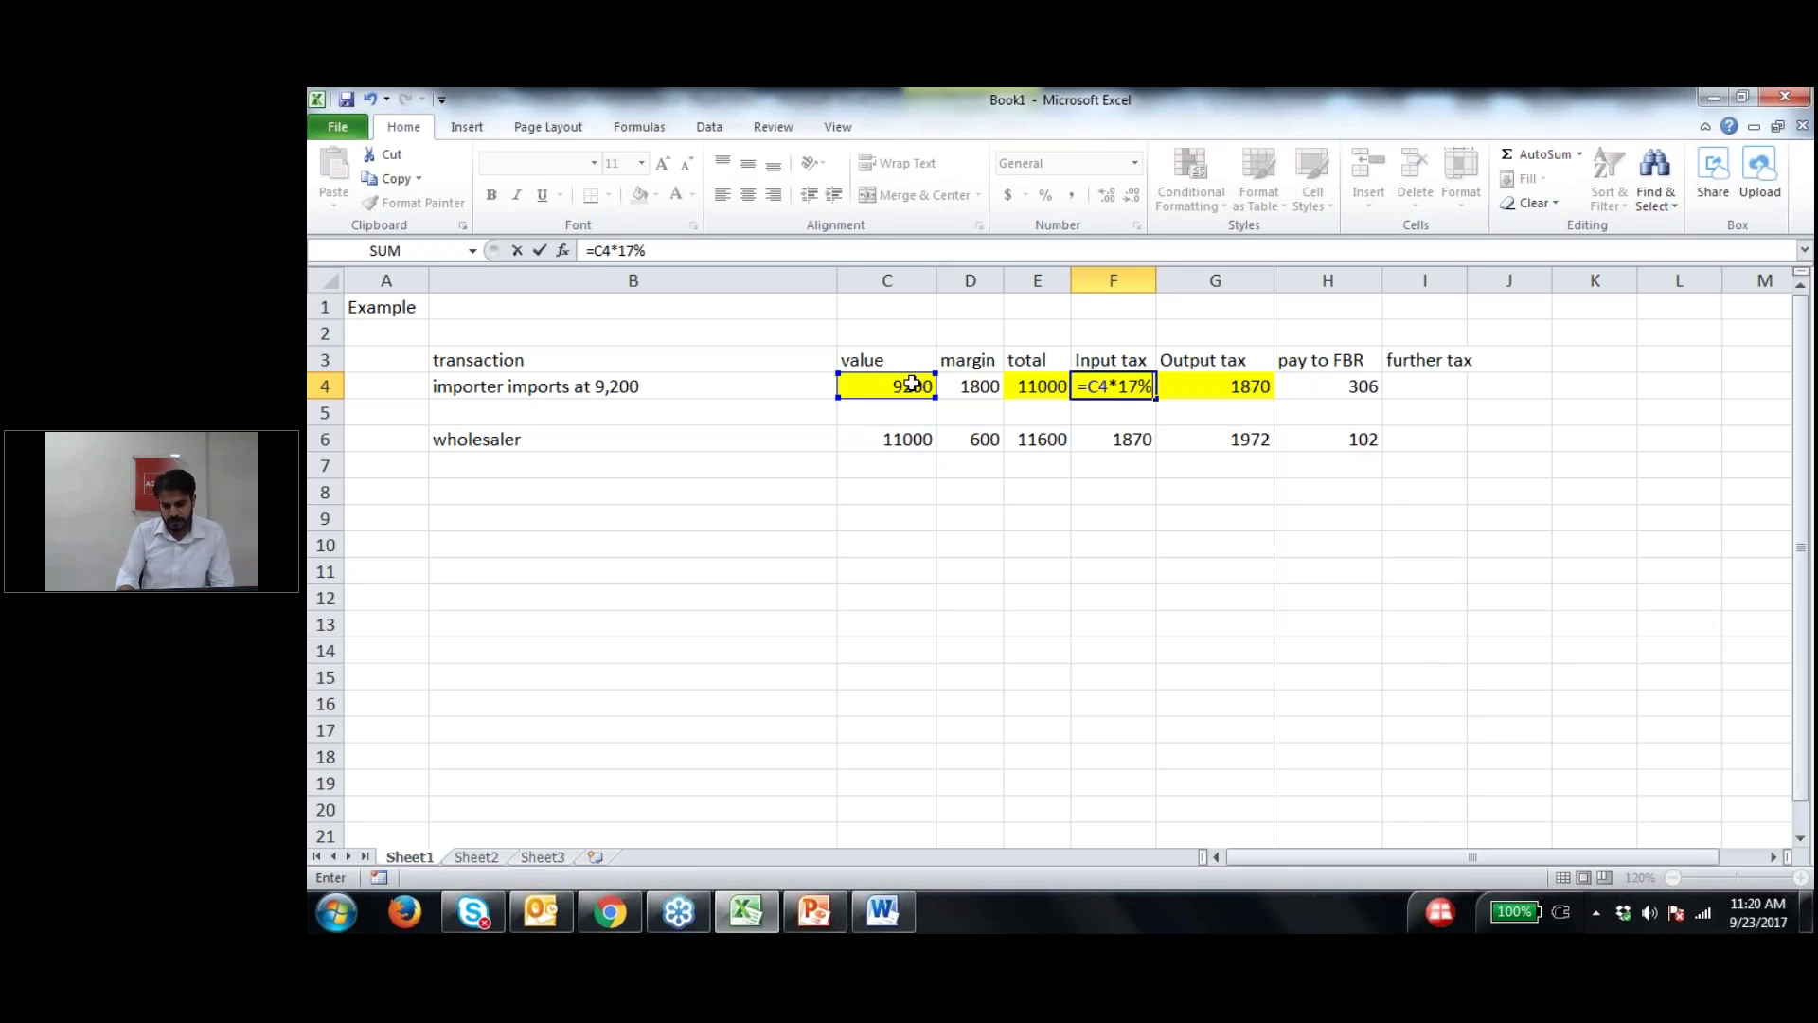
{"action": "key", "text": "Return"}
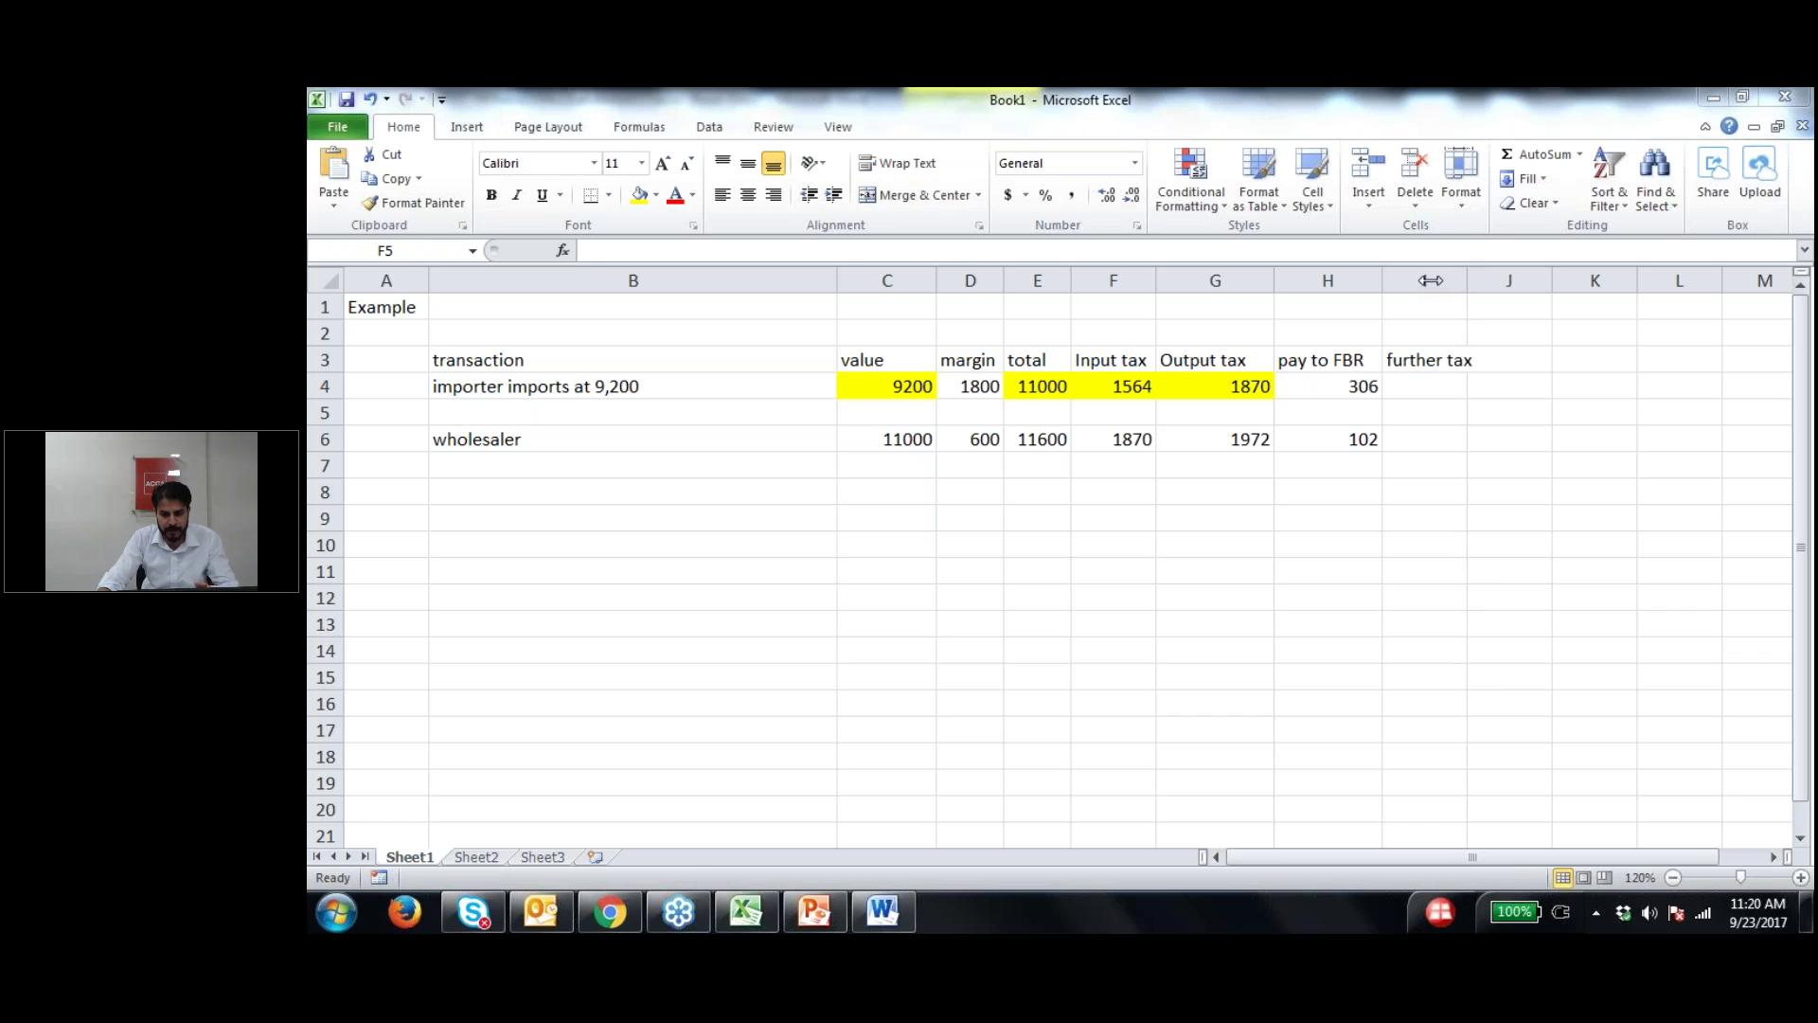
Step: Start a new transaction row by entering "manufaturer" in B8 and a value of 11600 in C8
{"action": "left_click", "coordinate": [1376, 437]}
{"action": "left_click", "coordinate": [473, 491]}
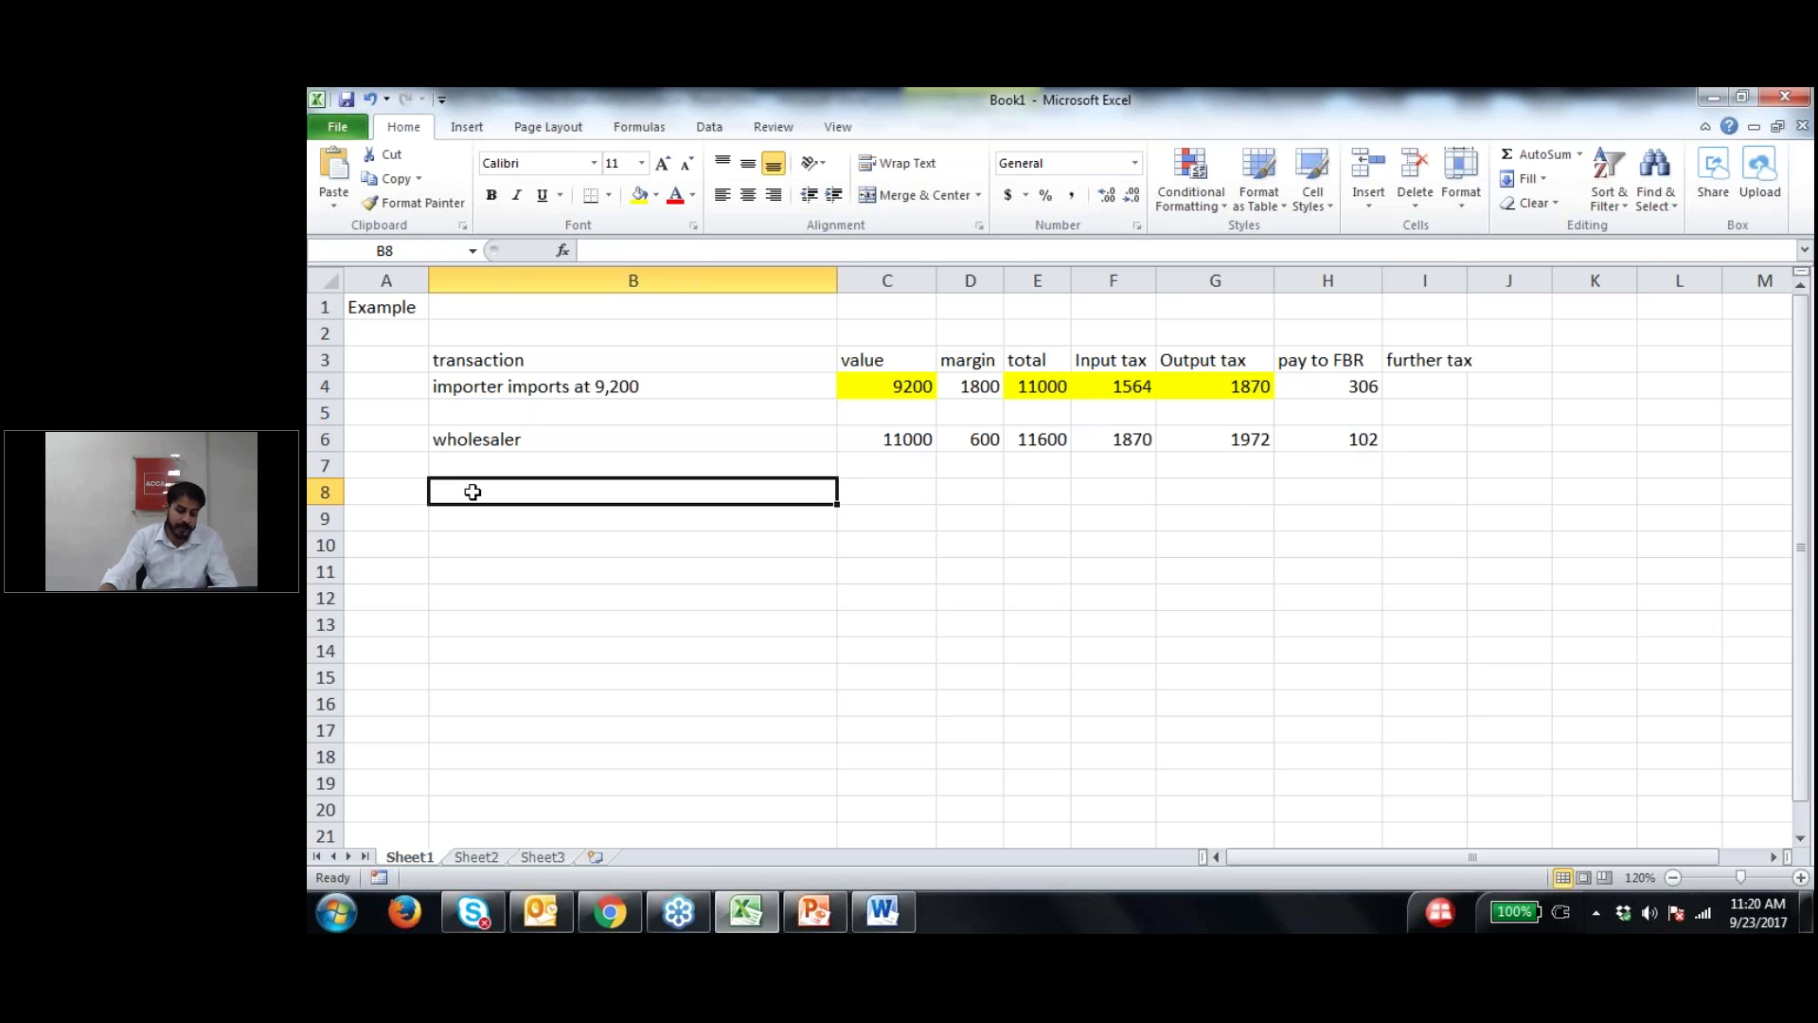
{"action": "type", "text": "manufaturer"}
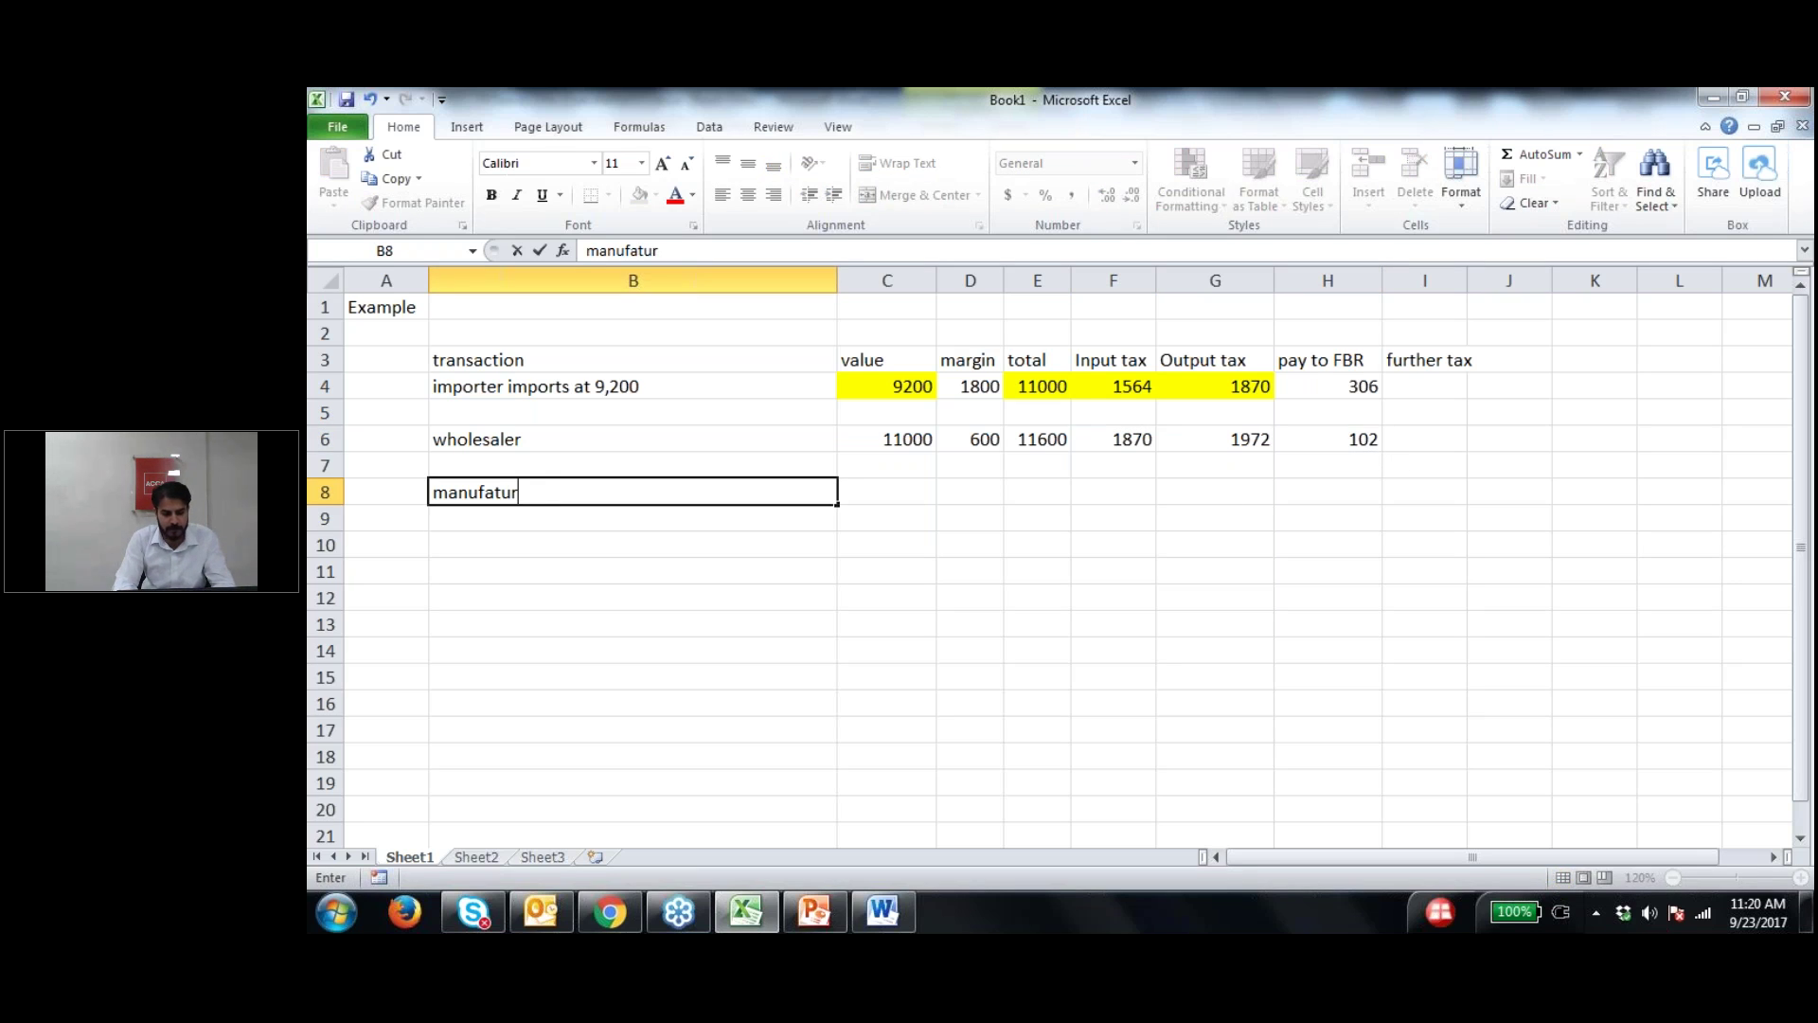
{"action": "left_click", "coordinate": [886, 491]}
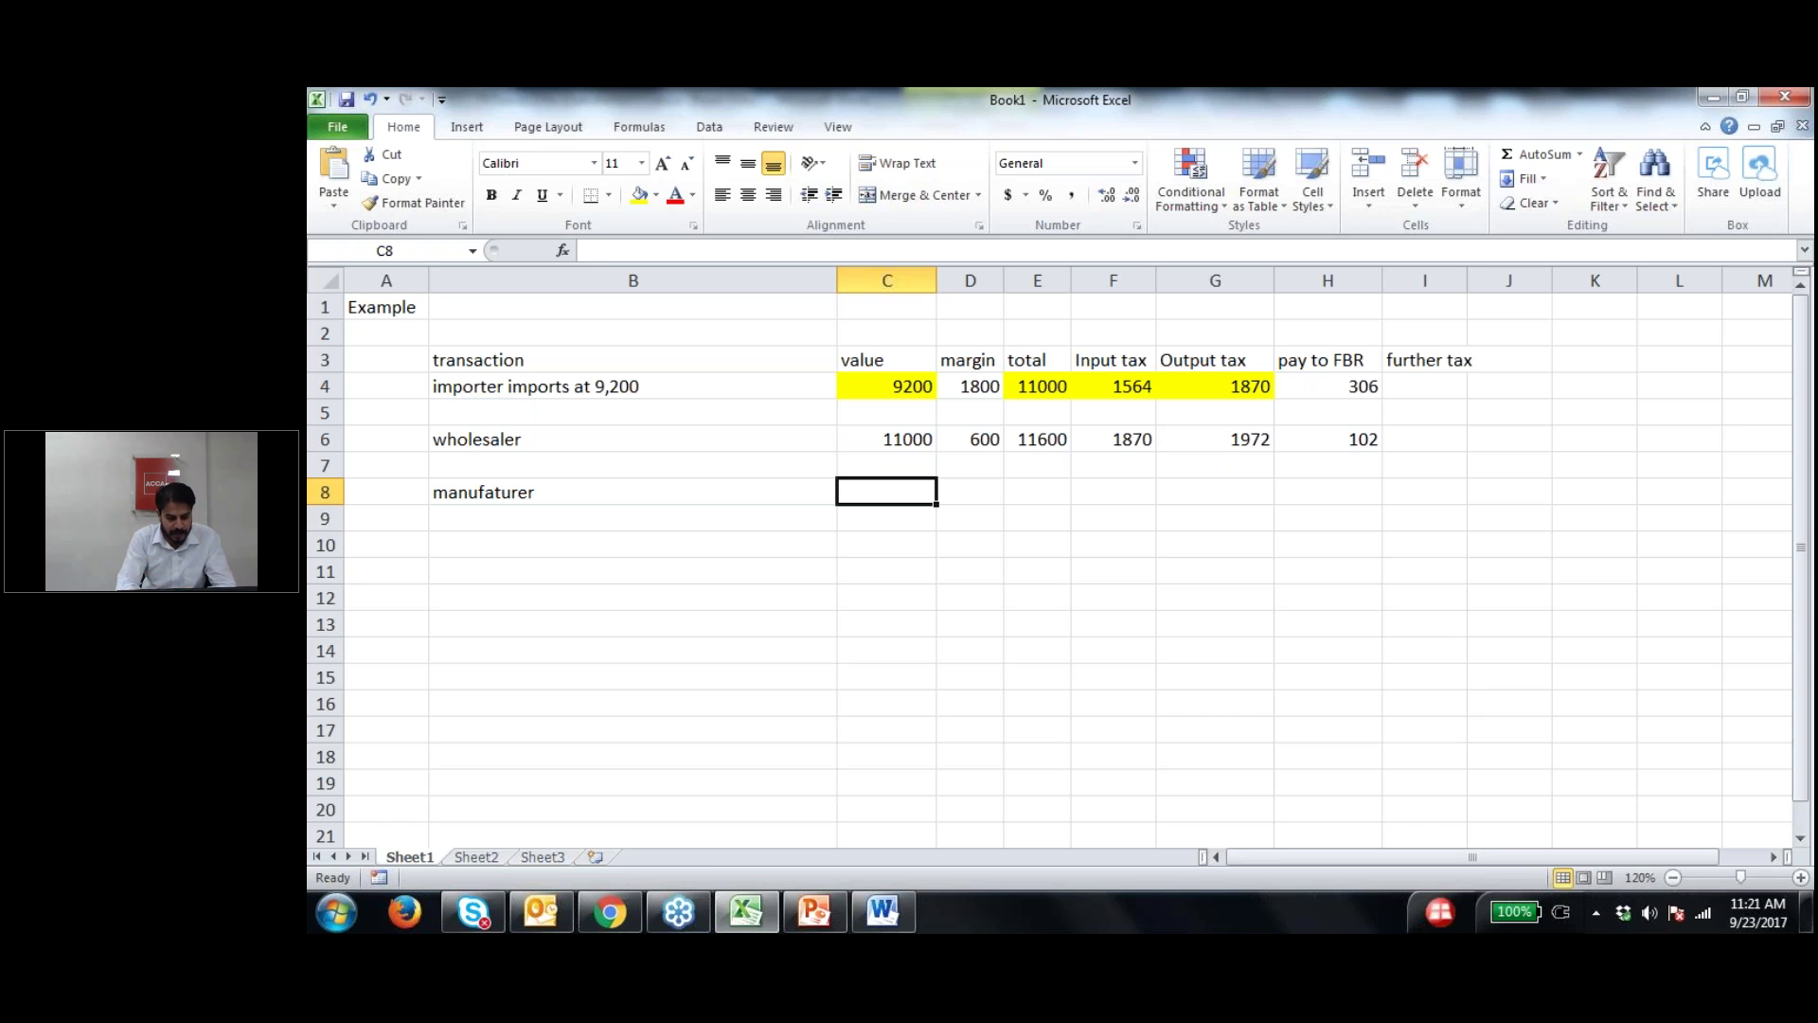
{"action": "type", "text": "11600"}
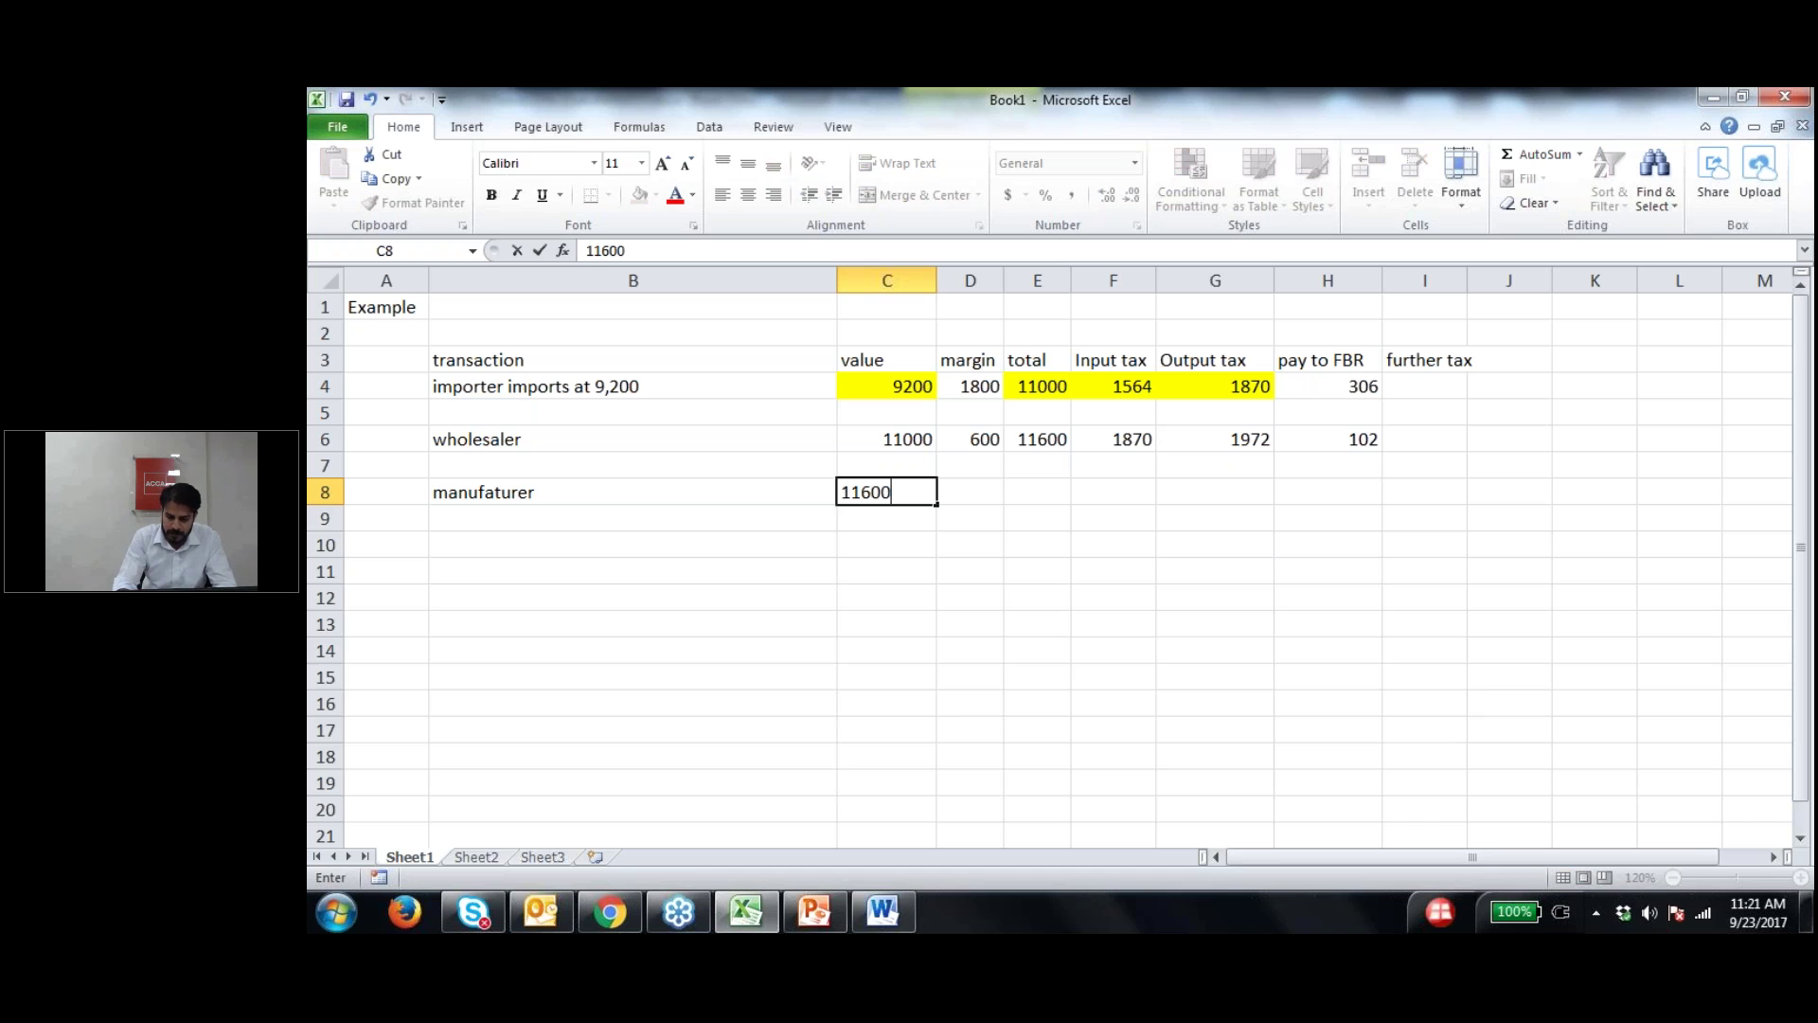
{"action": "key", "text": "Return"}
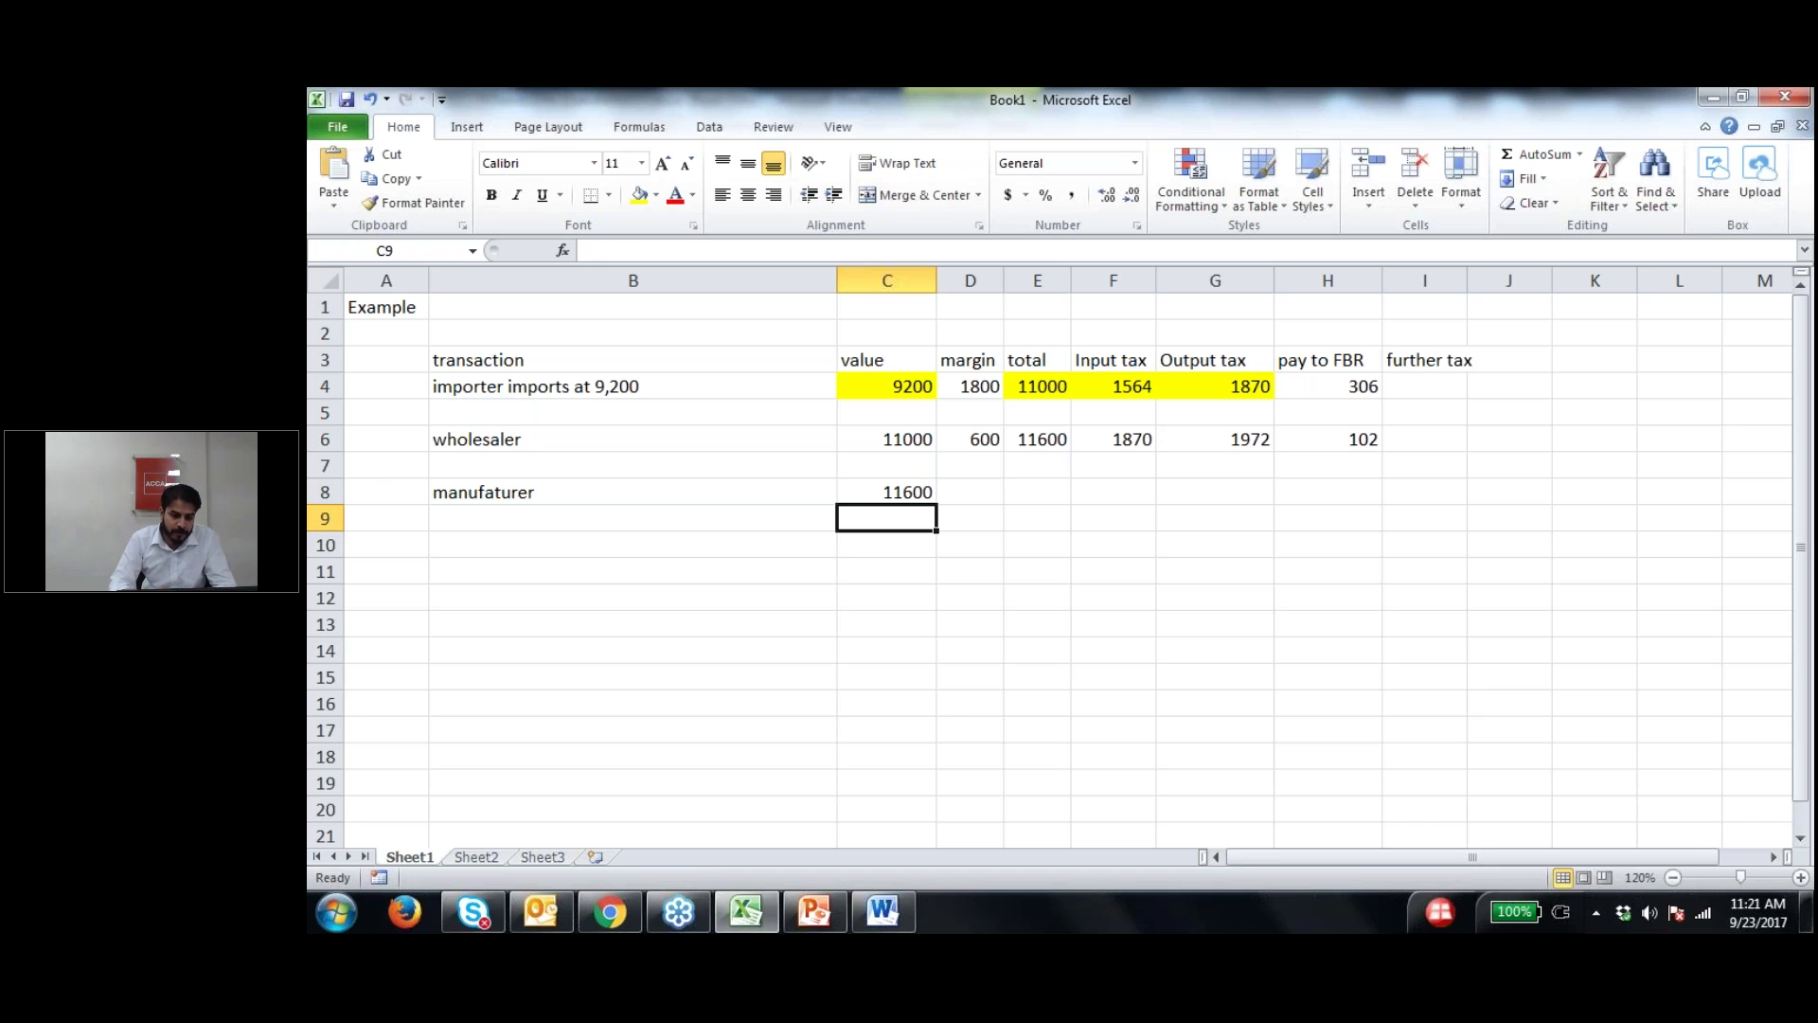
Step: Enter the manufacturer's margin in D8 as =9000+3000
{"action": "left_click", "coordinate": [886, 492]}
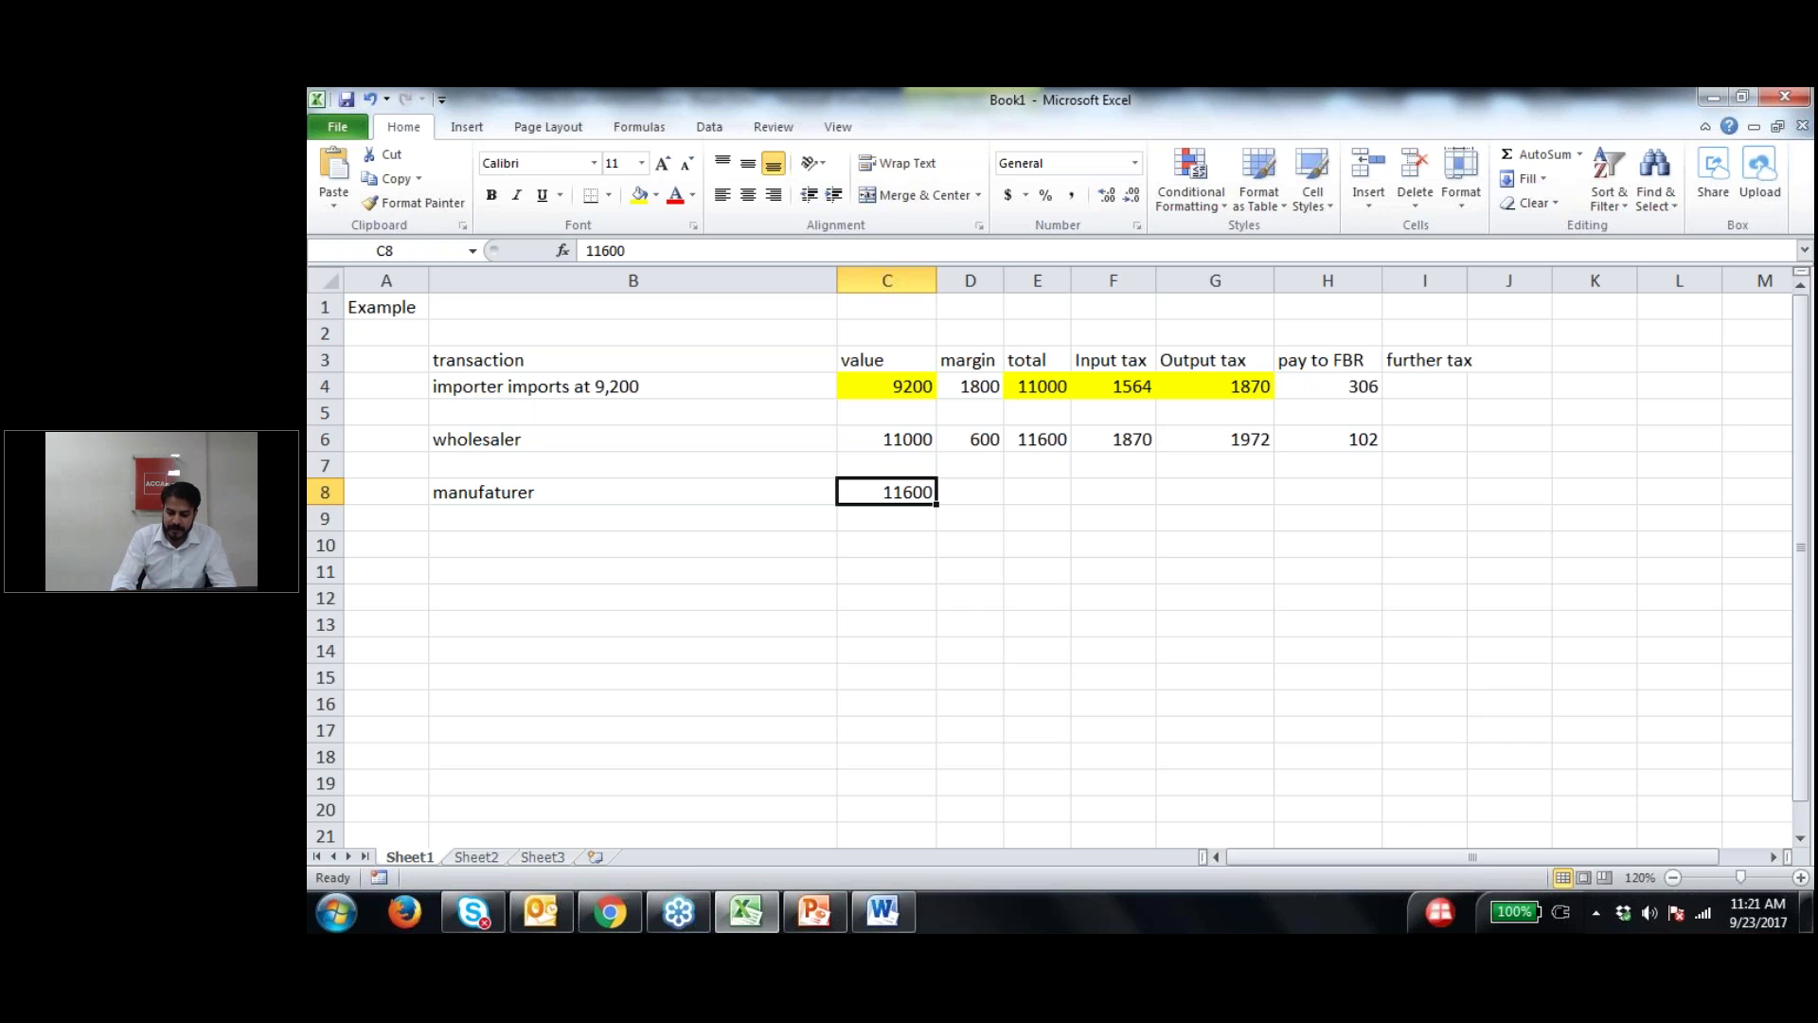
{"action": "left_click", "coordinate": [970, 492]}
{"action": "type", "text": "=9000"}
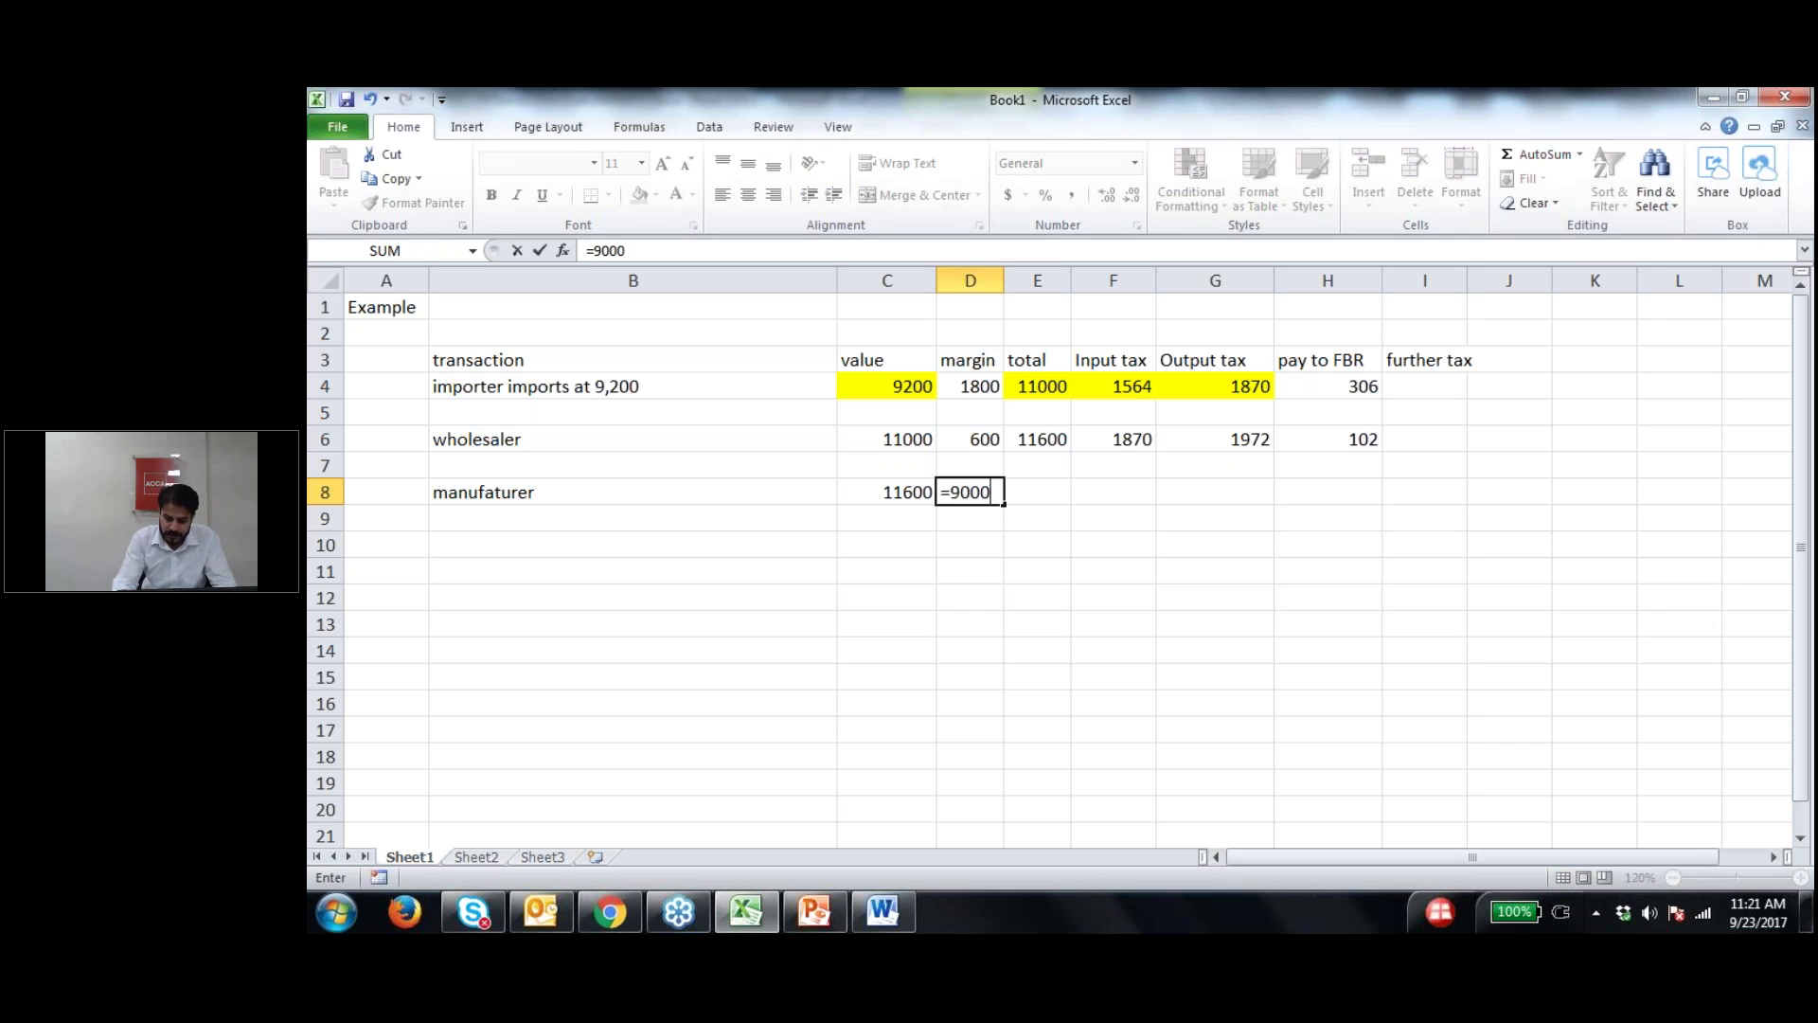
{"action": "type", "text": "+3000"}
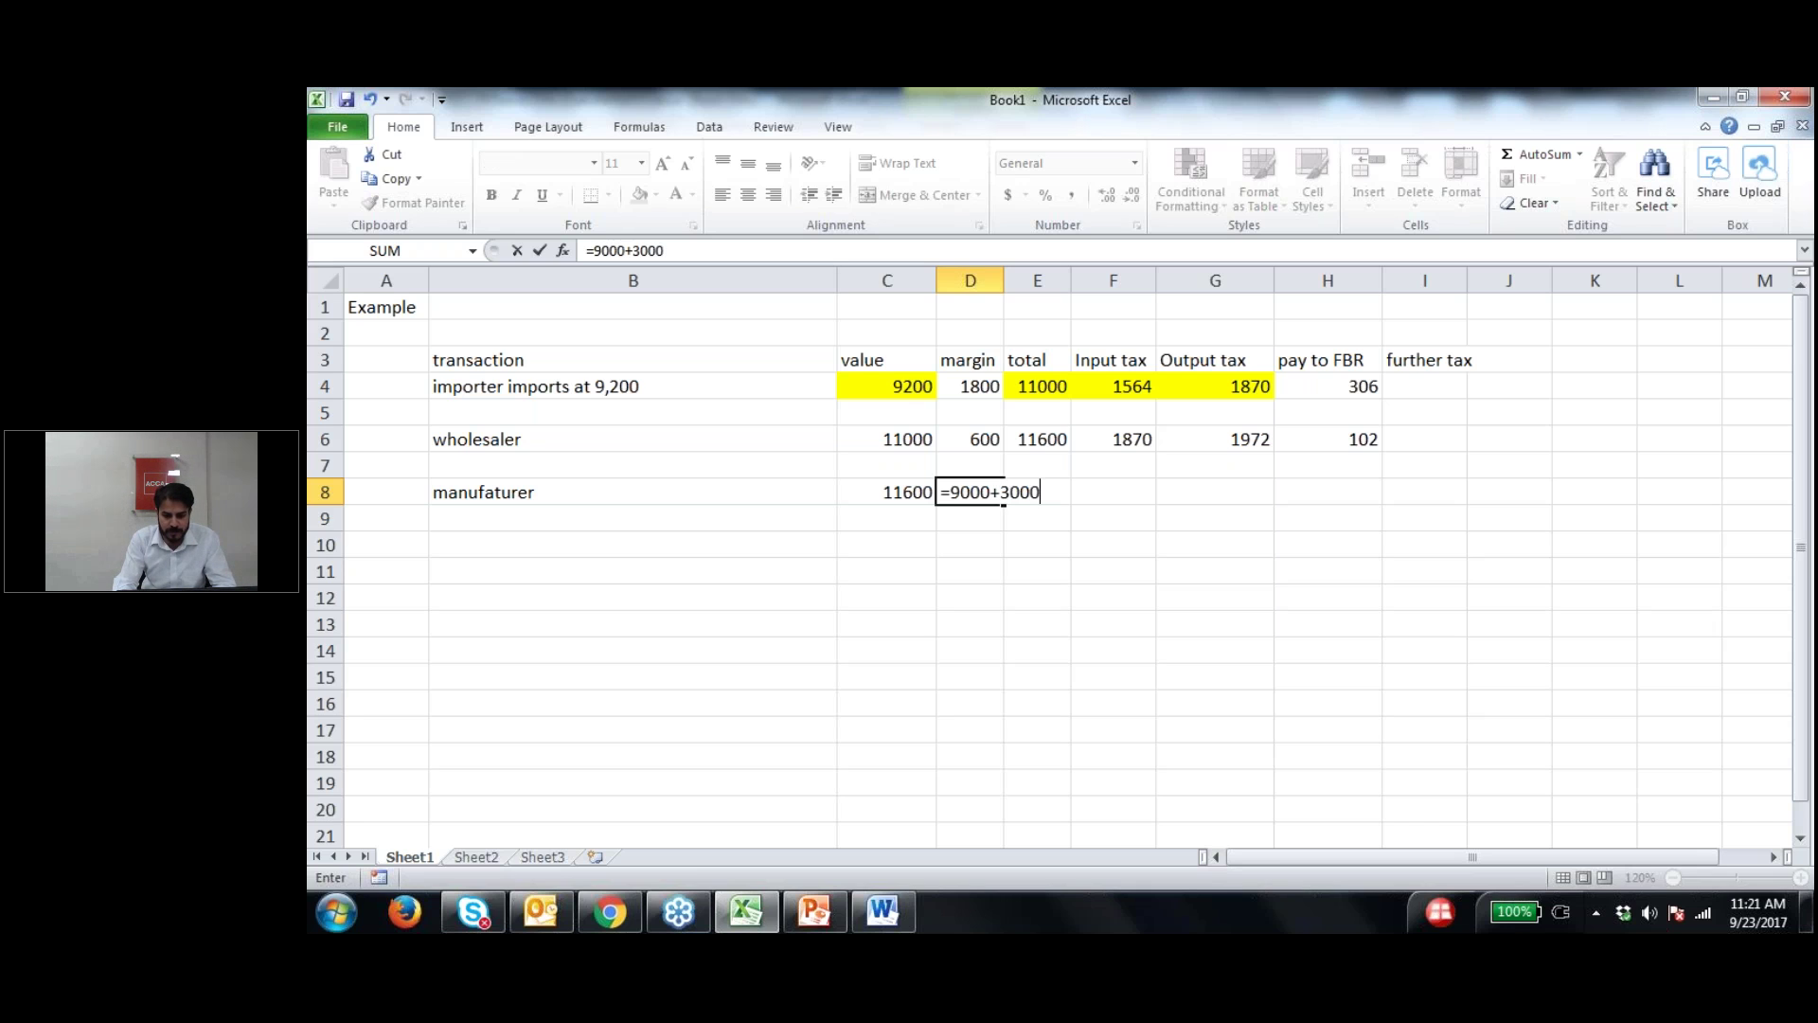
{"action": "key", "text": "Return"}
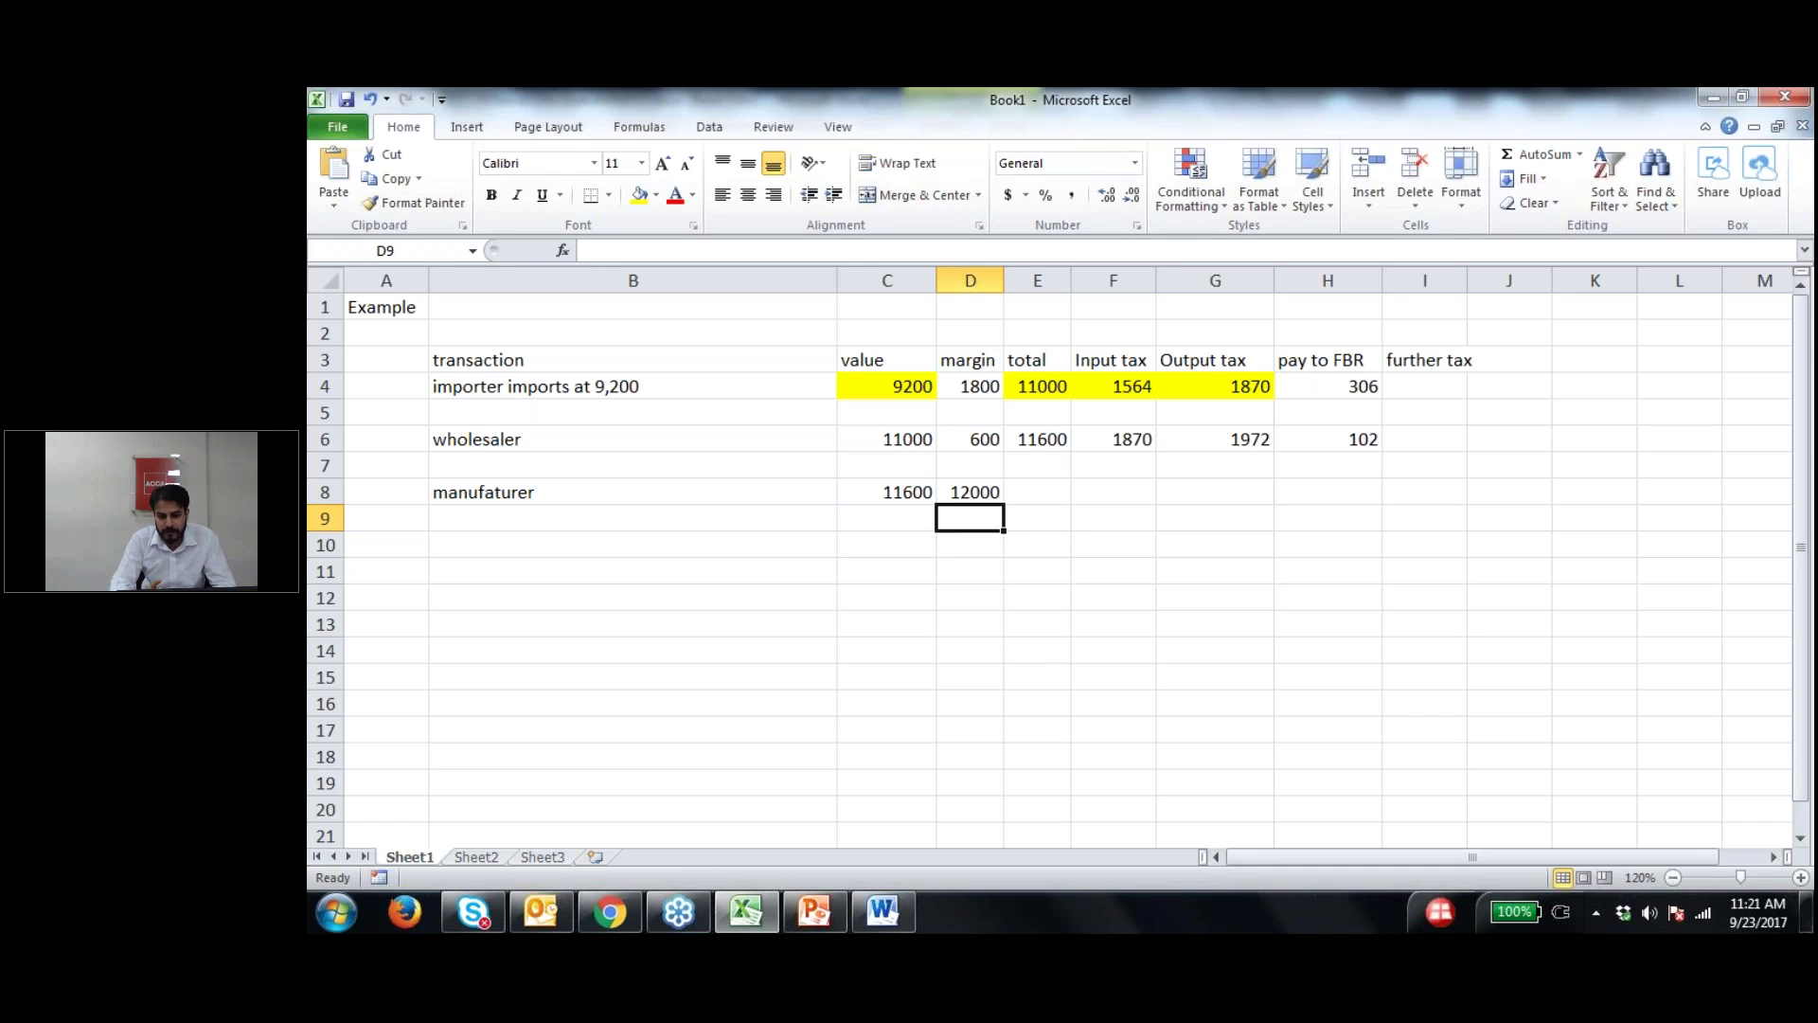
Step: Calculate the manufacturer's total in E8 with =SUM(C8:D8)
{"action": "left_click", "coordinate": [970, 492]}
{"action": "left_click", "coordinate": [1037, 492]}
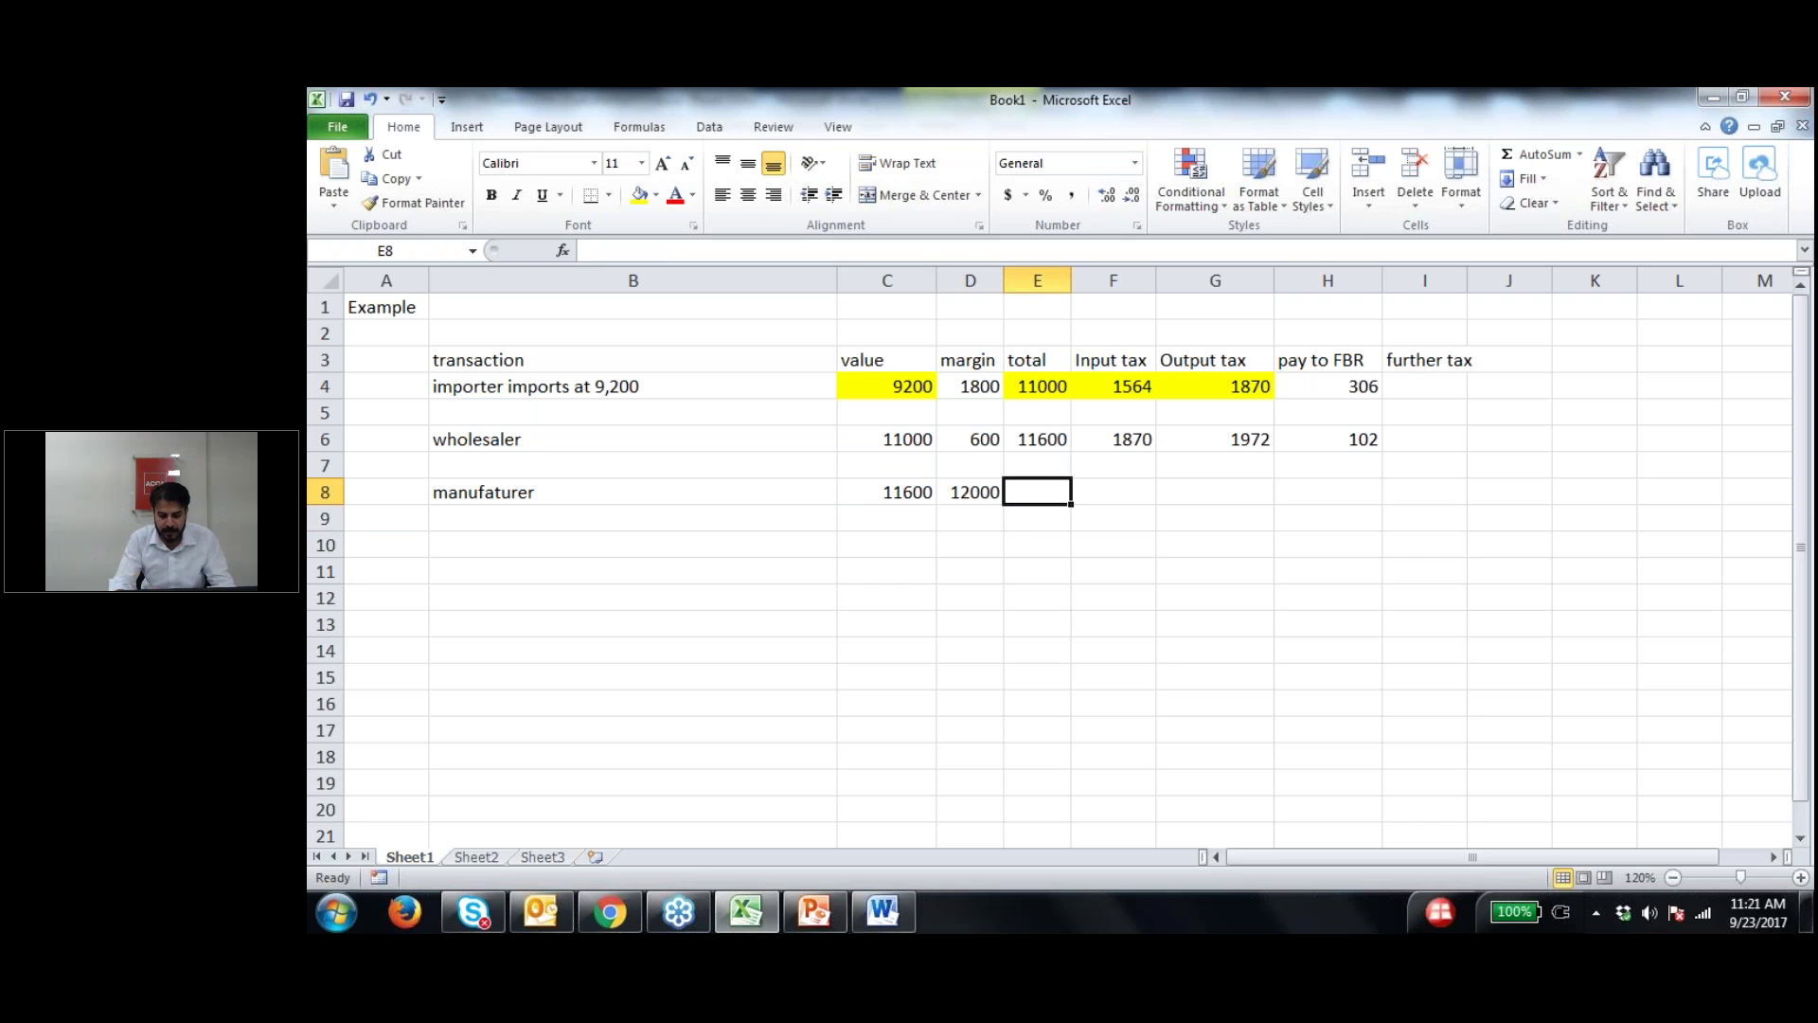
{"action": "key", "text": "alt+equal"}
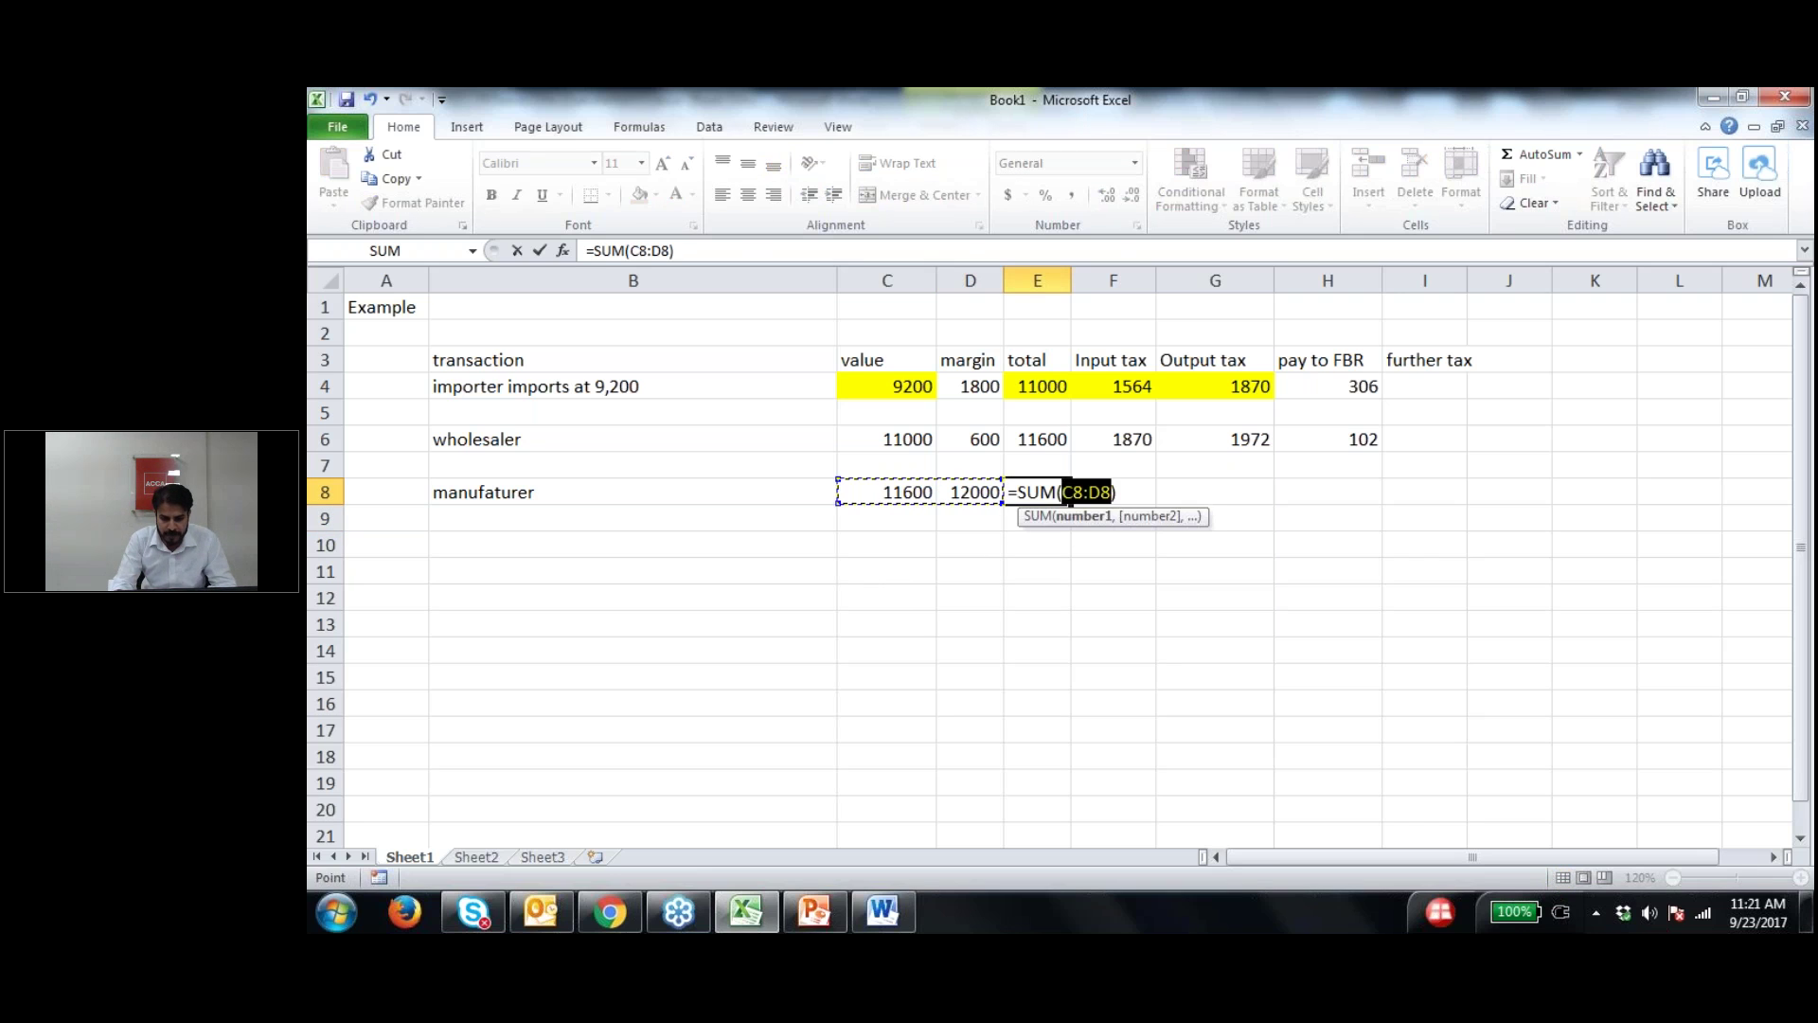
{"action": "key", "text": "Return"}
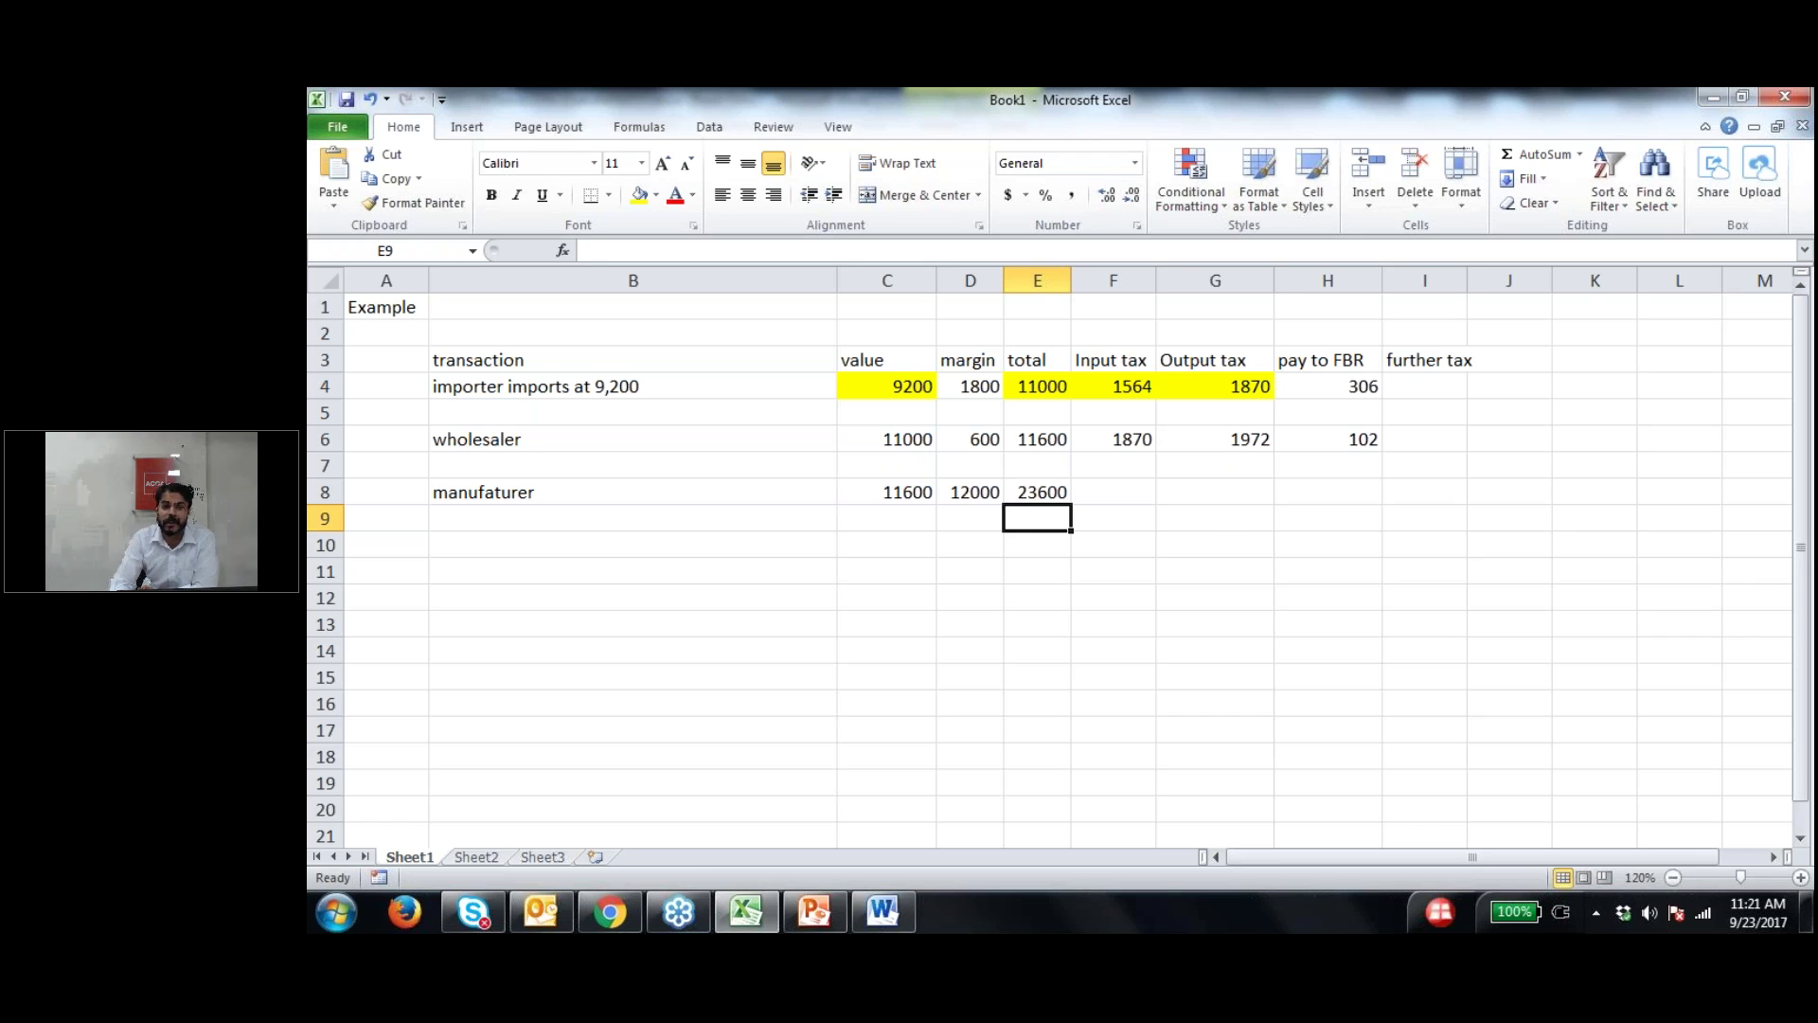
{"action": "left_click", "coordinate": [1037, 491]}
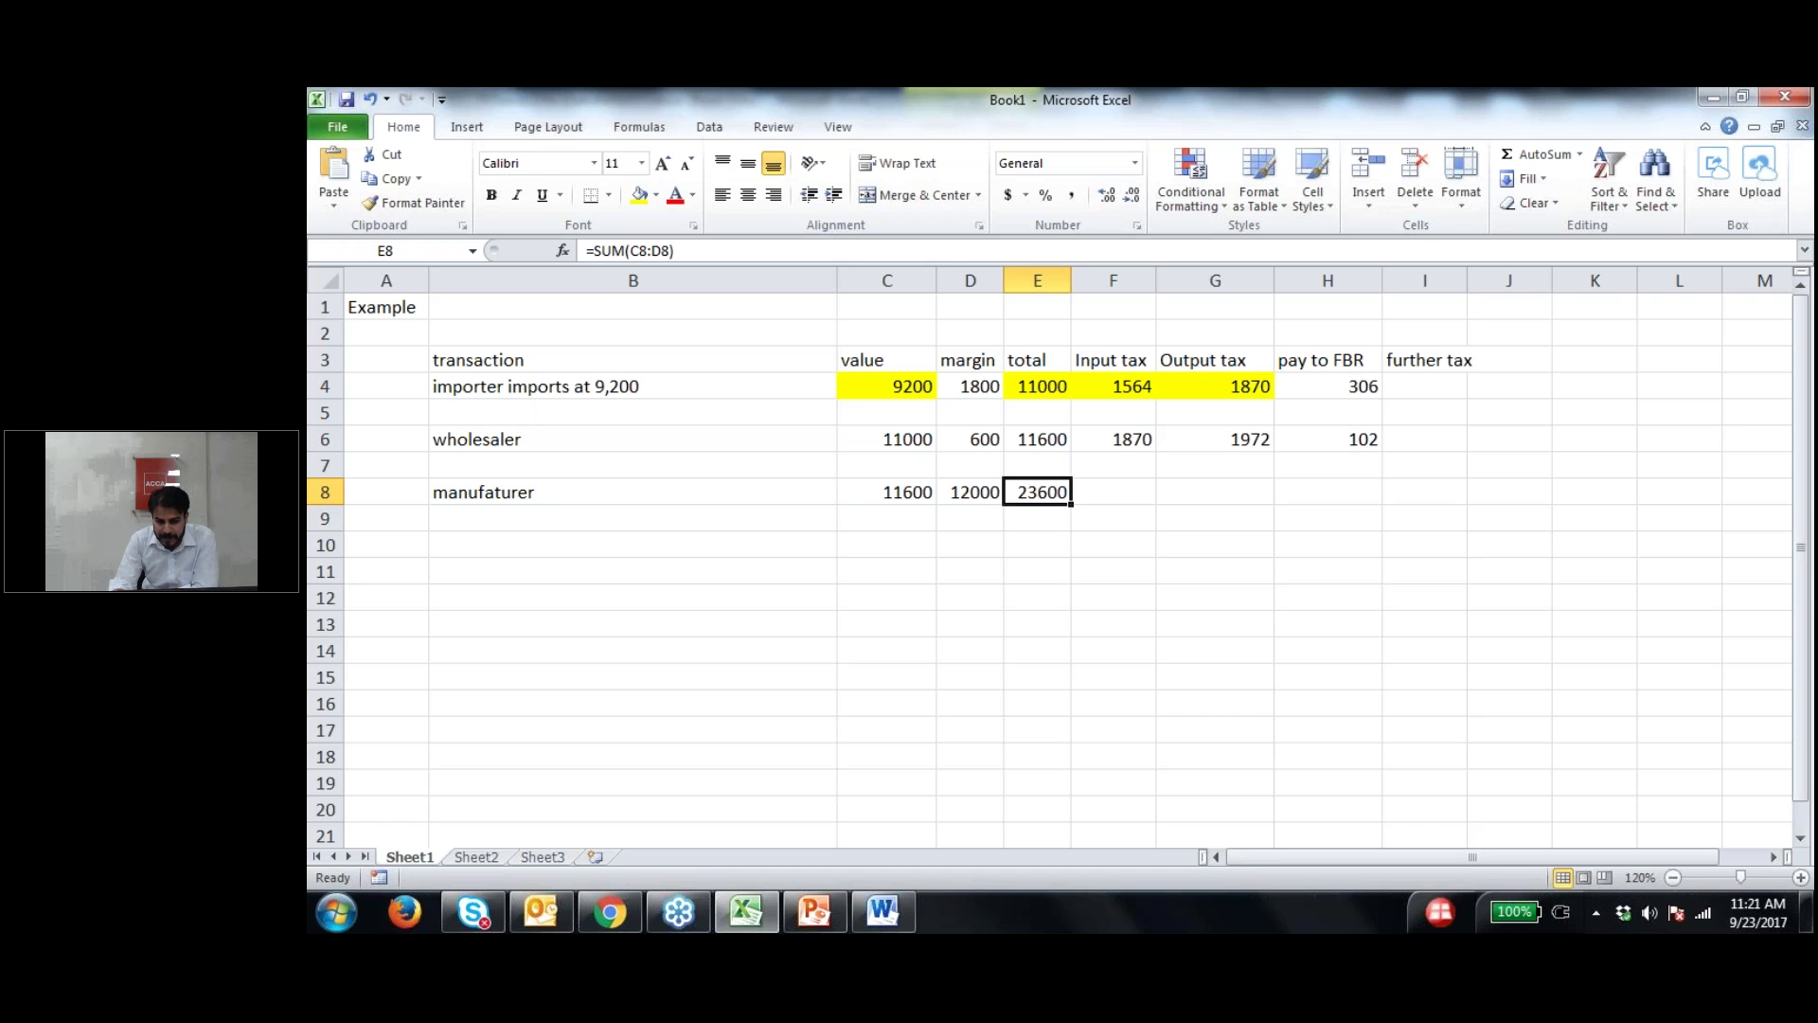
Step: Highlight the wholesaler's output tax in G6 yellow and enter 1972 as the manufacturer's input tax in F8
{"action": "left_click", "coordinate": [1112, 491]}
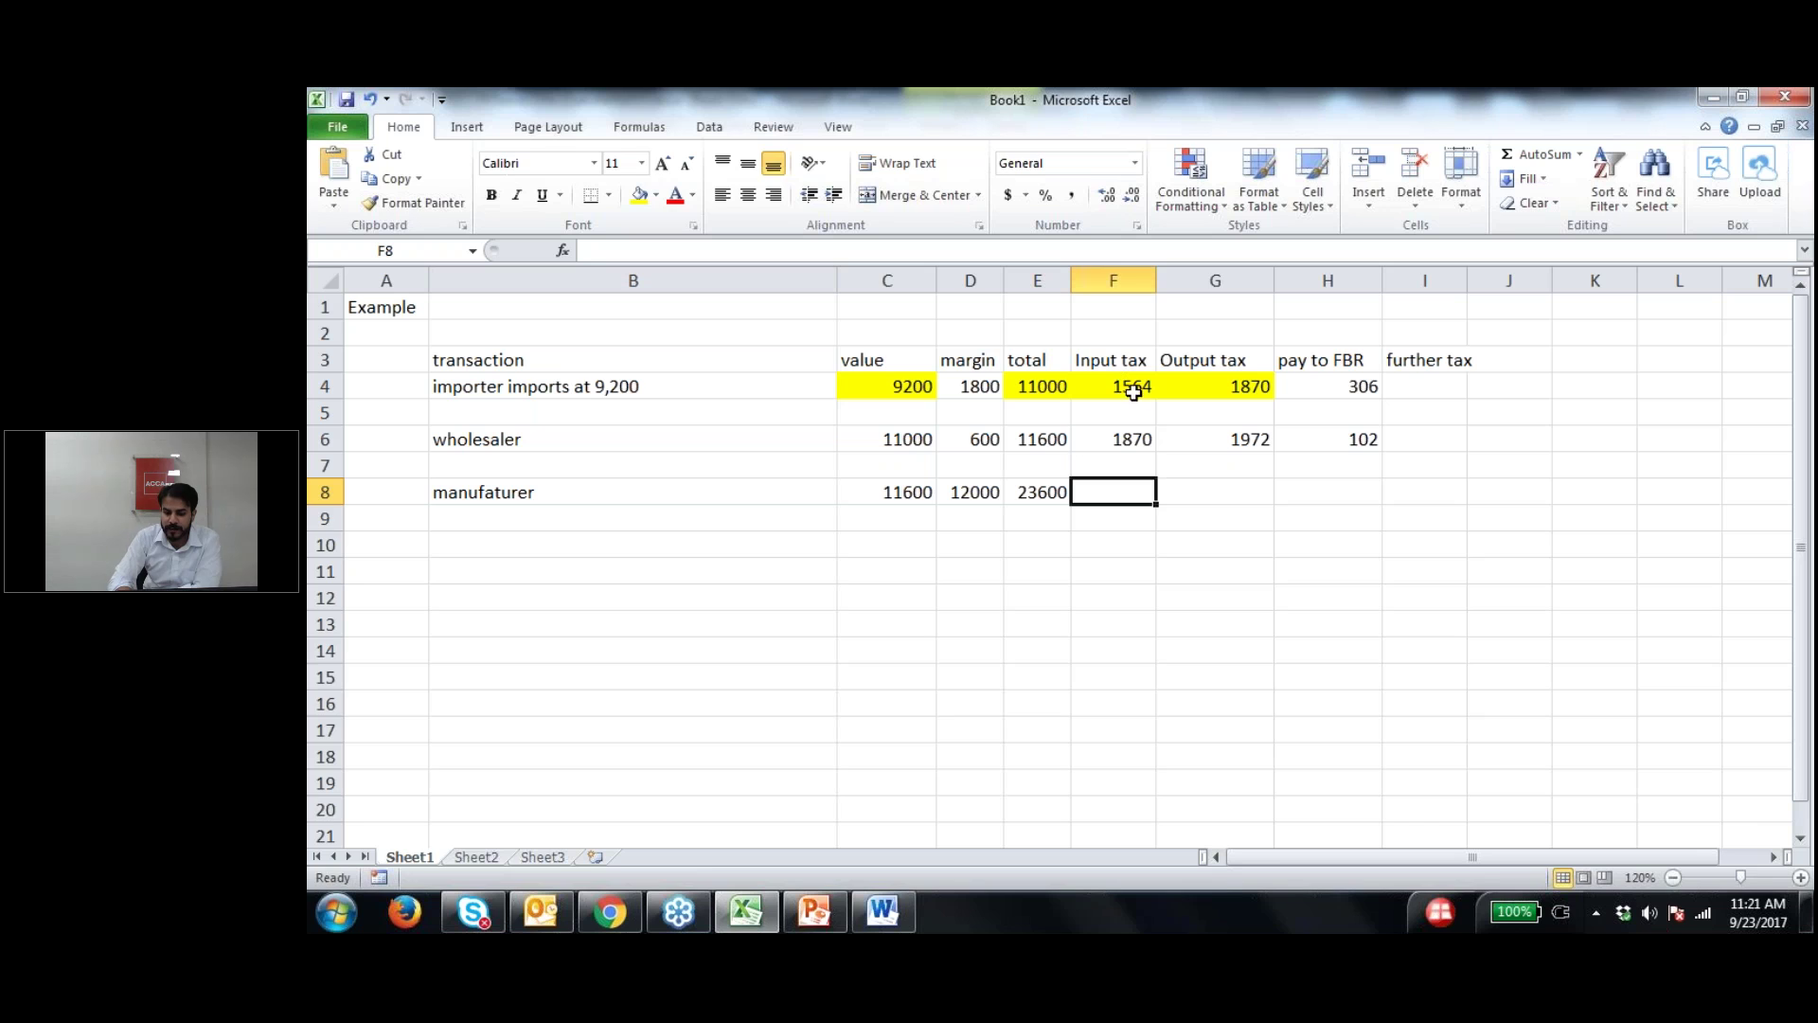
{"action": "left_click", "coordinate": [1250, 445]}
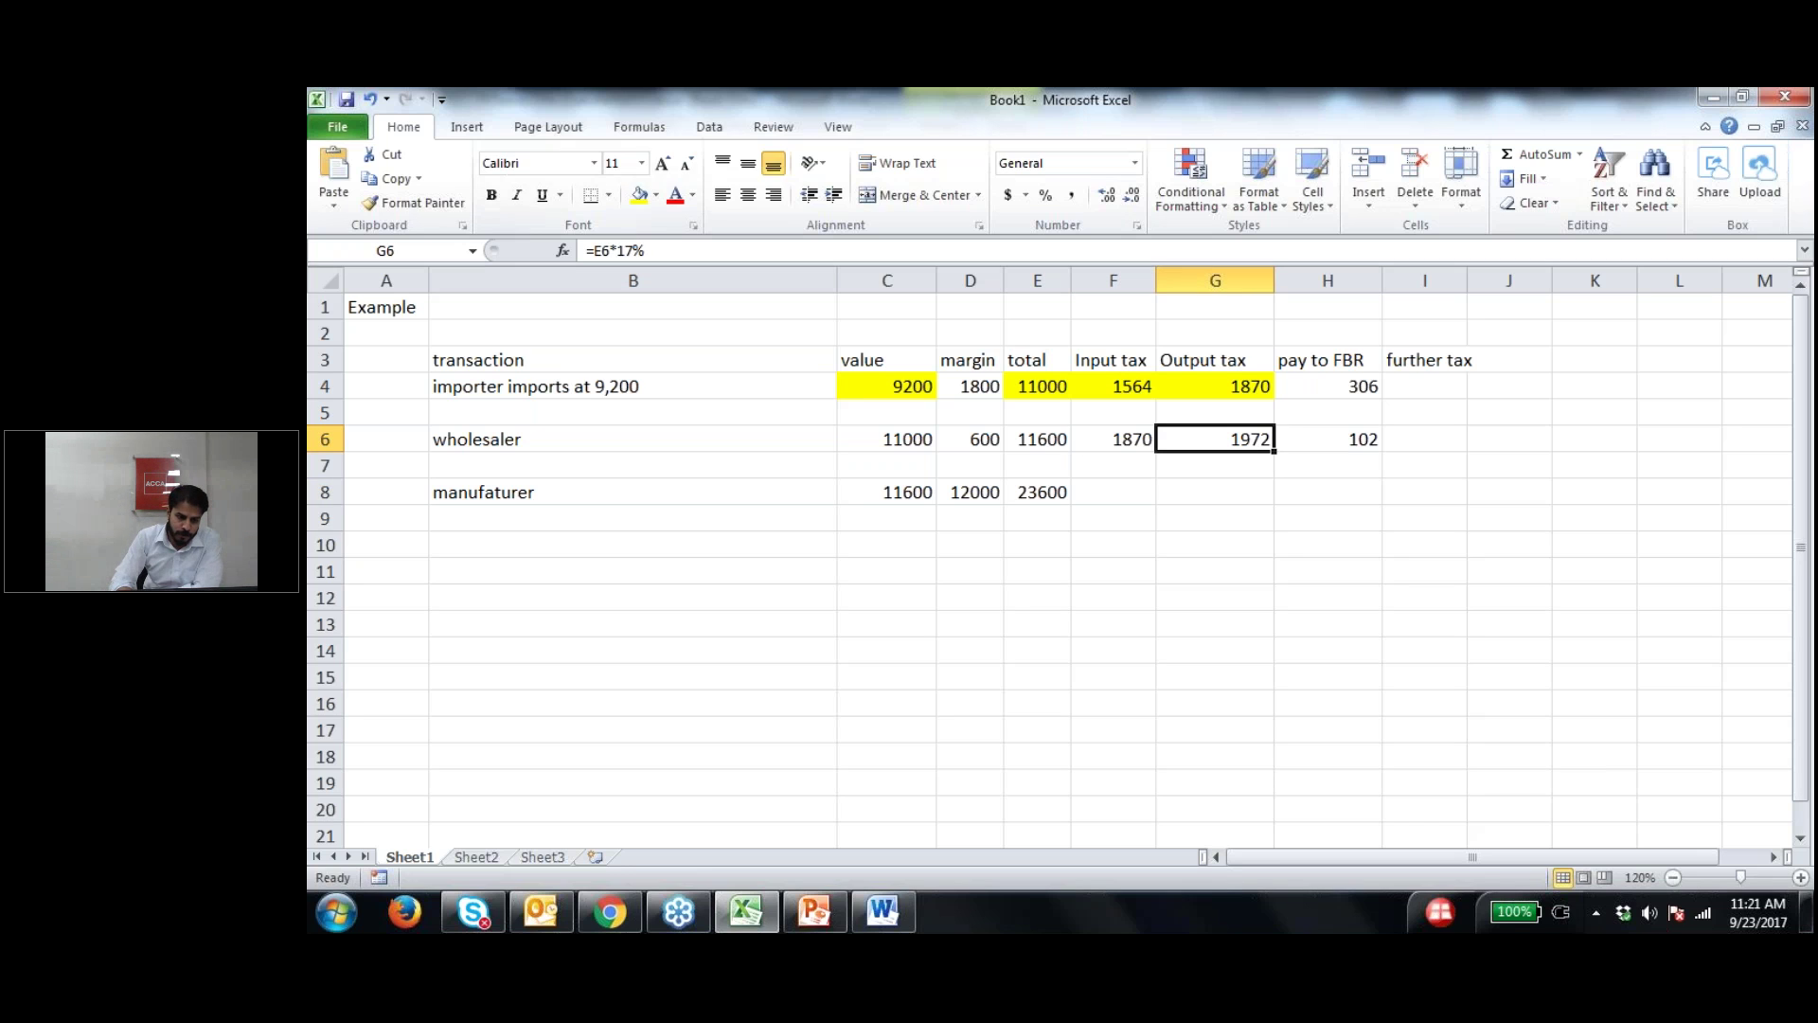
{"action": "left_click", "coordinate": [638, 199]}
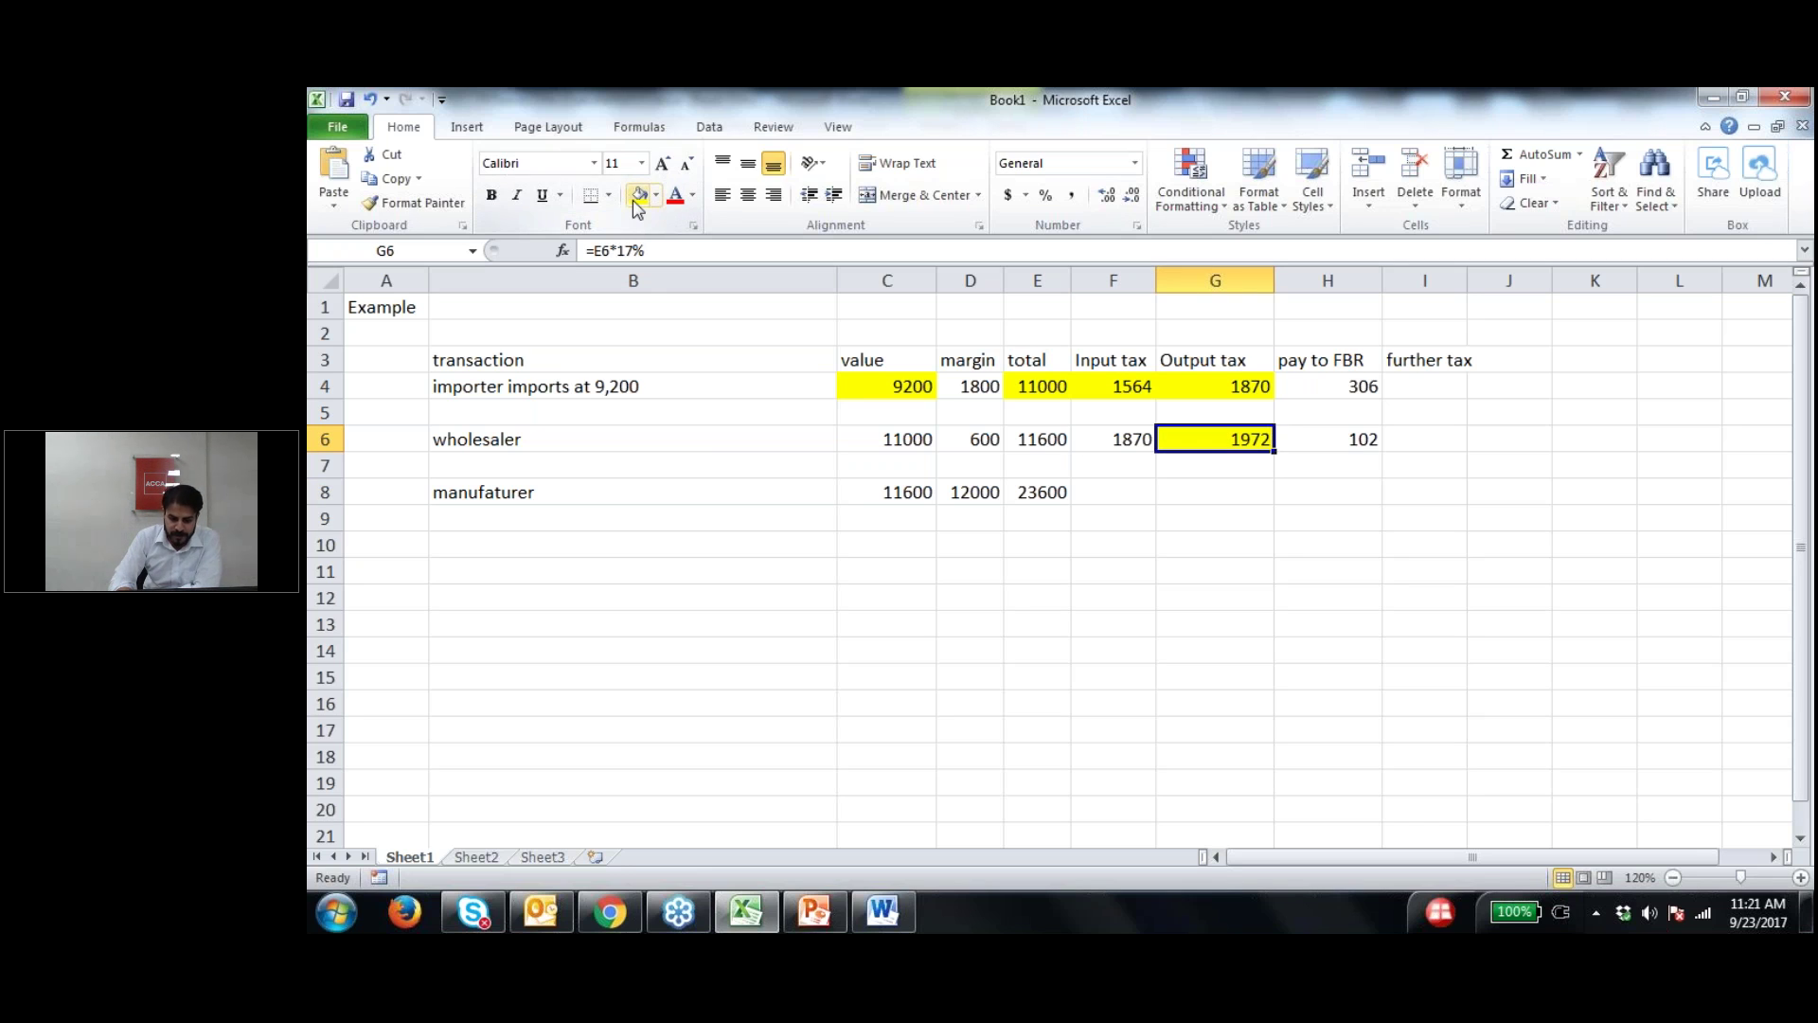
{"action": "left_click", "coordinate": [1112, 487]}
{"action": "type", "text": "1972"}
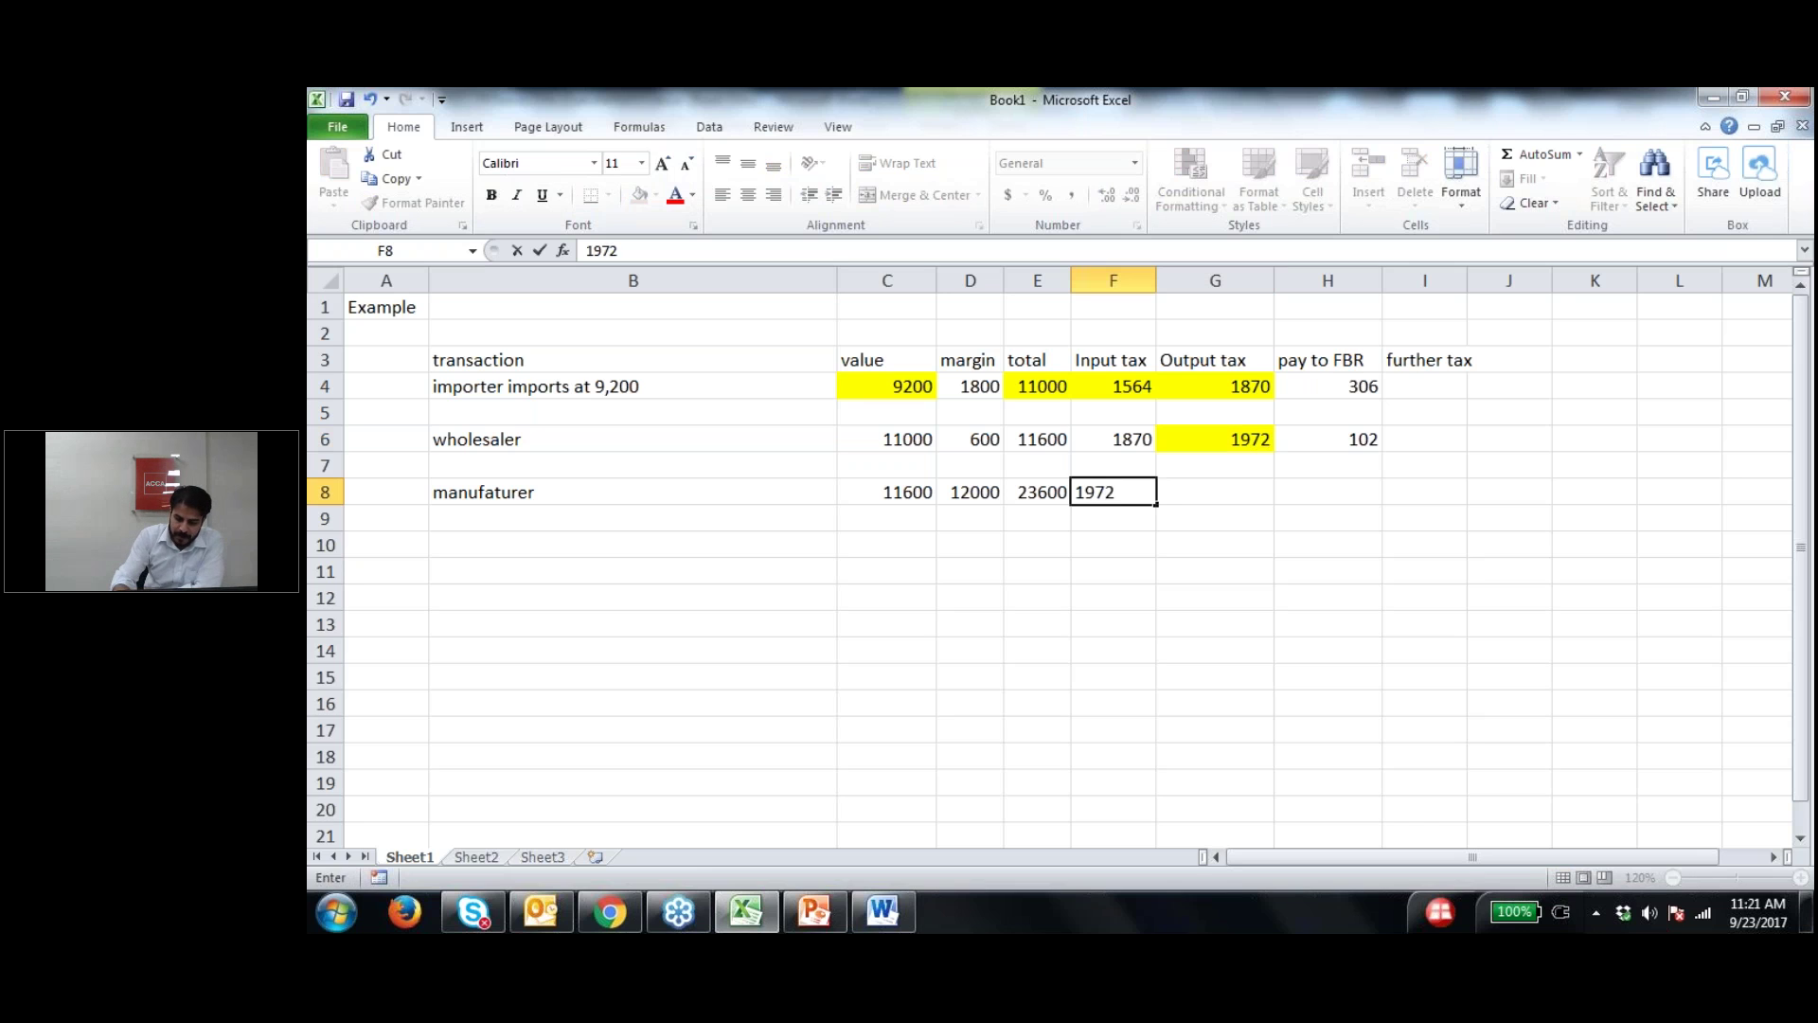
{"action": "key", "text": "Return"}
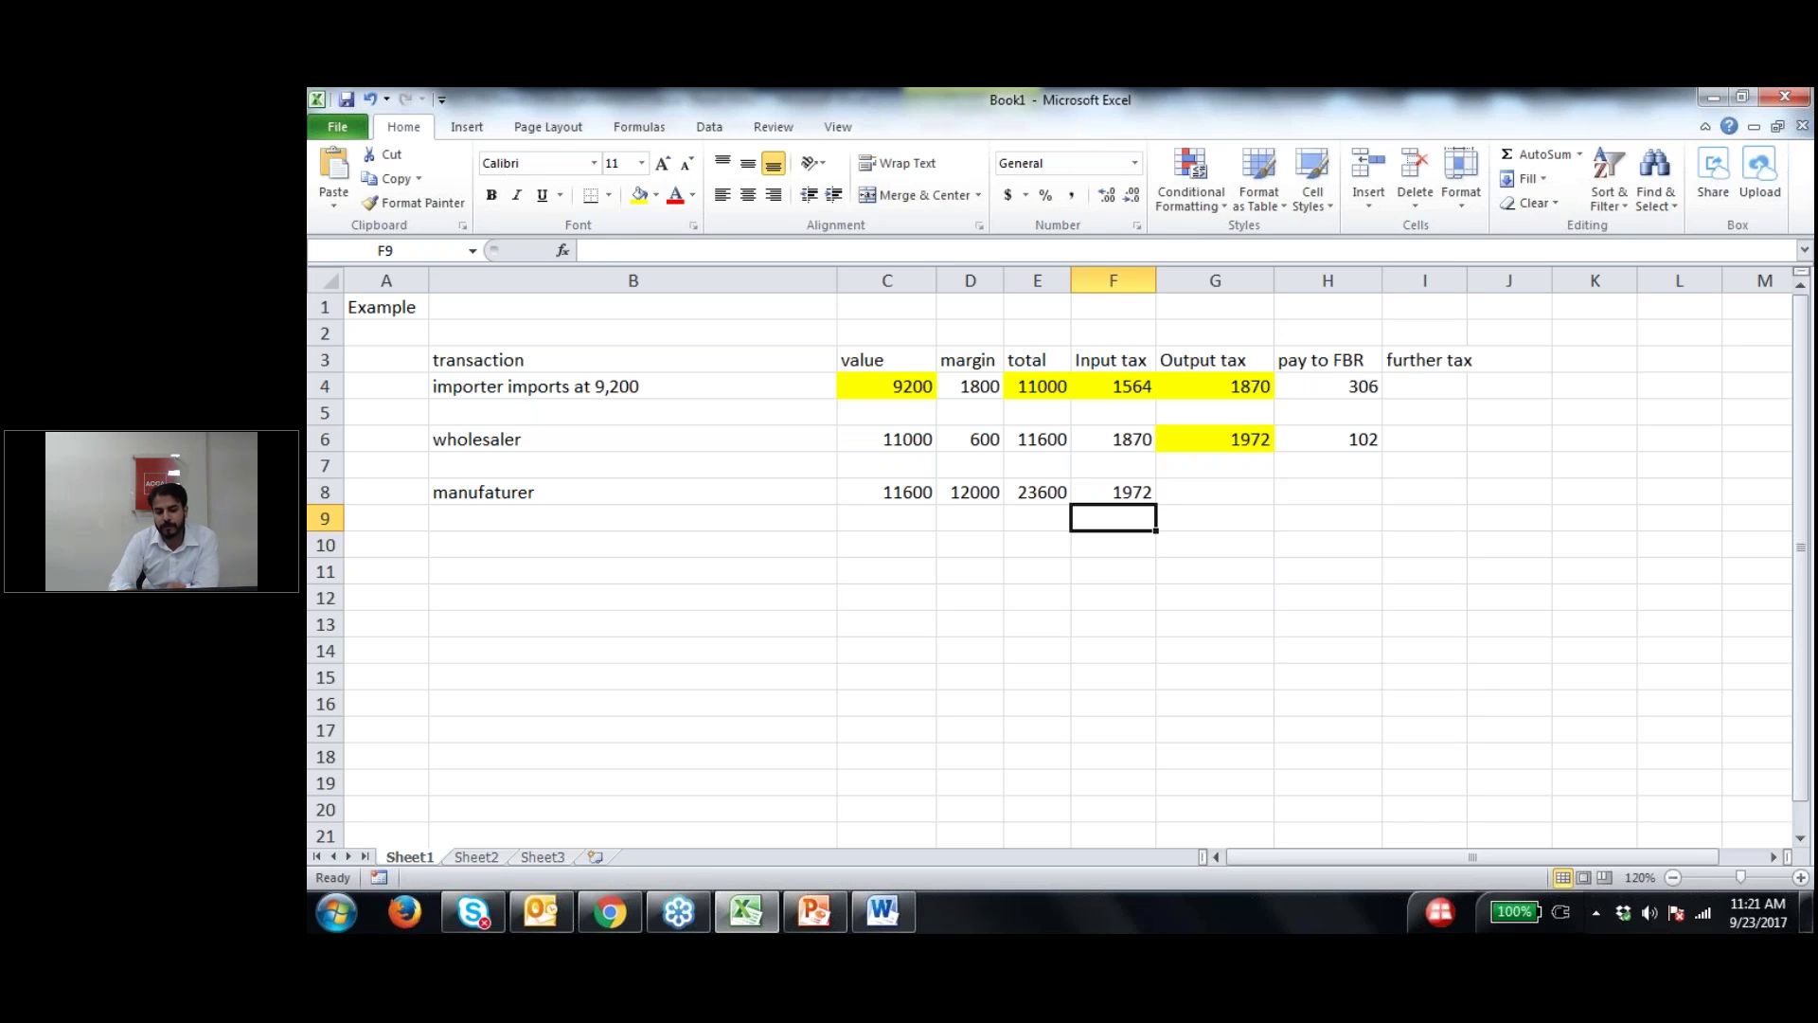
Step: Calculate the manufacturer's output tax in G8 with the formula =E8*17%
{"action": "key", "text": "Up"}
{"action": "key", "text": "Right"}
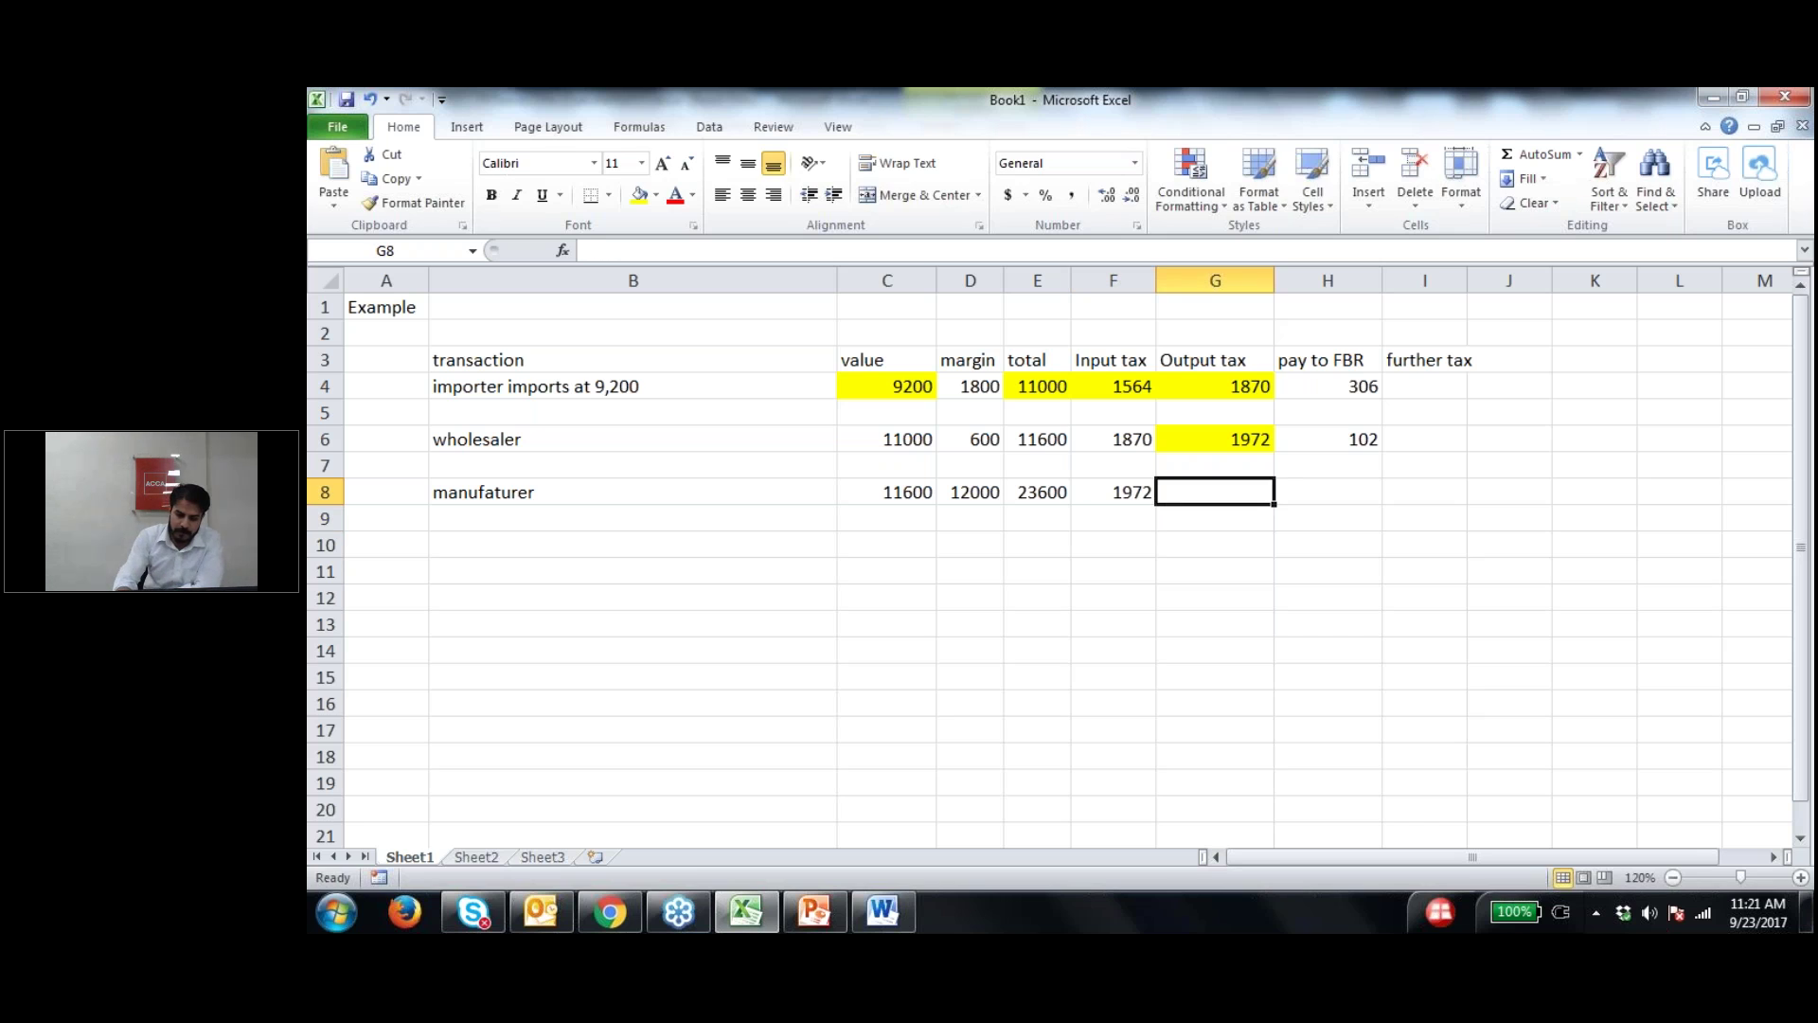
{"action": "type", "text": "="}
{"action": "key", "text": "Left"}
{"action": "key", "text": "Left"}
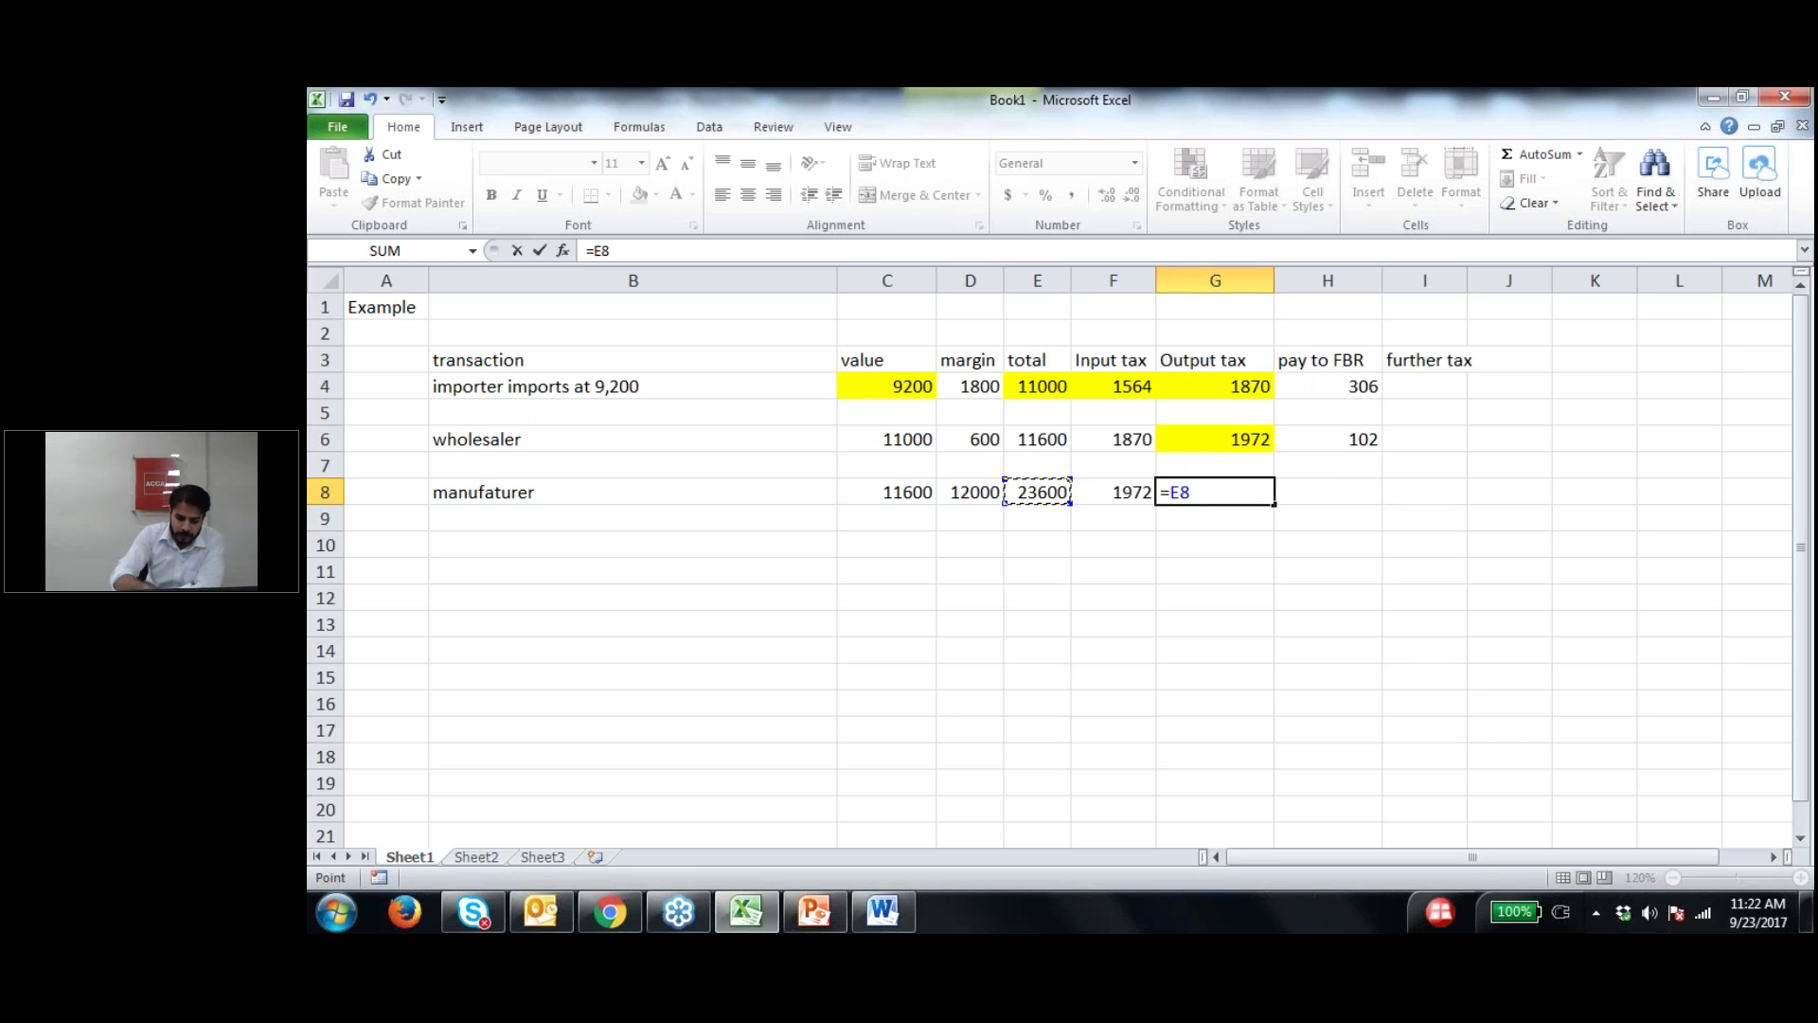
{"action": "type", "text": "*17%"}
{"action": "key", "text": "Return"}
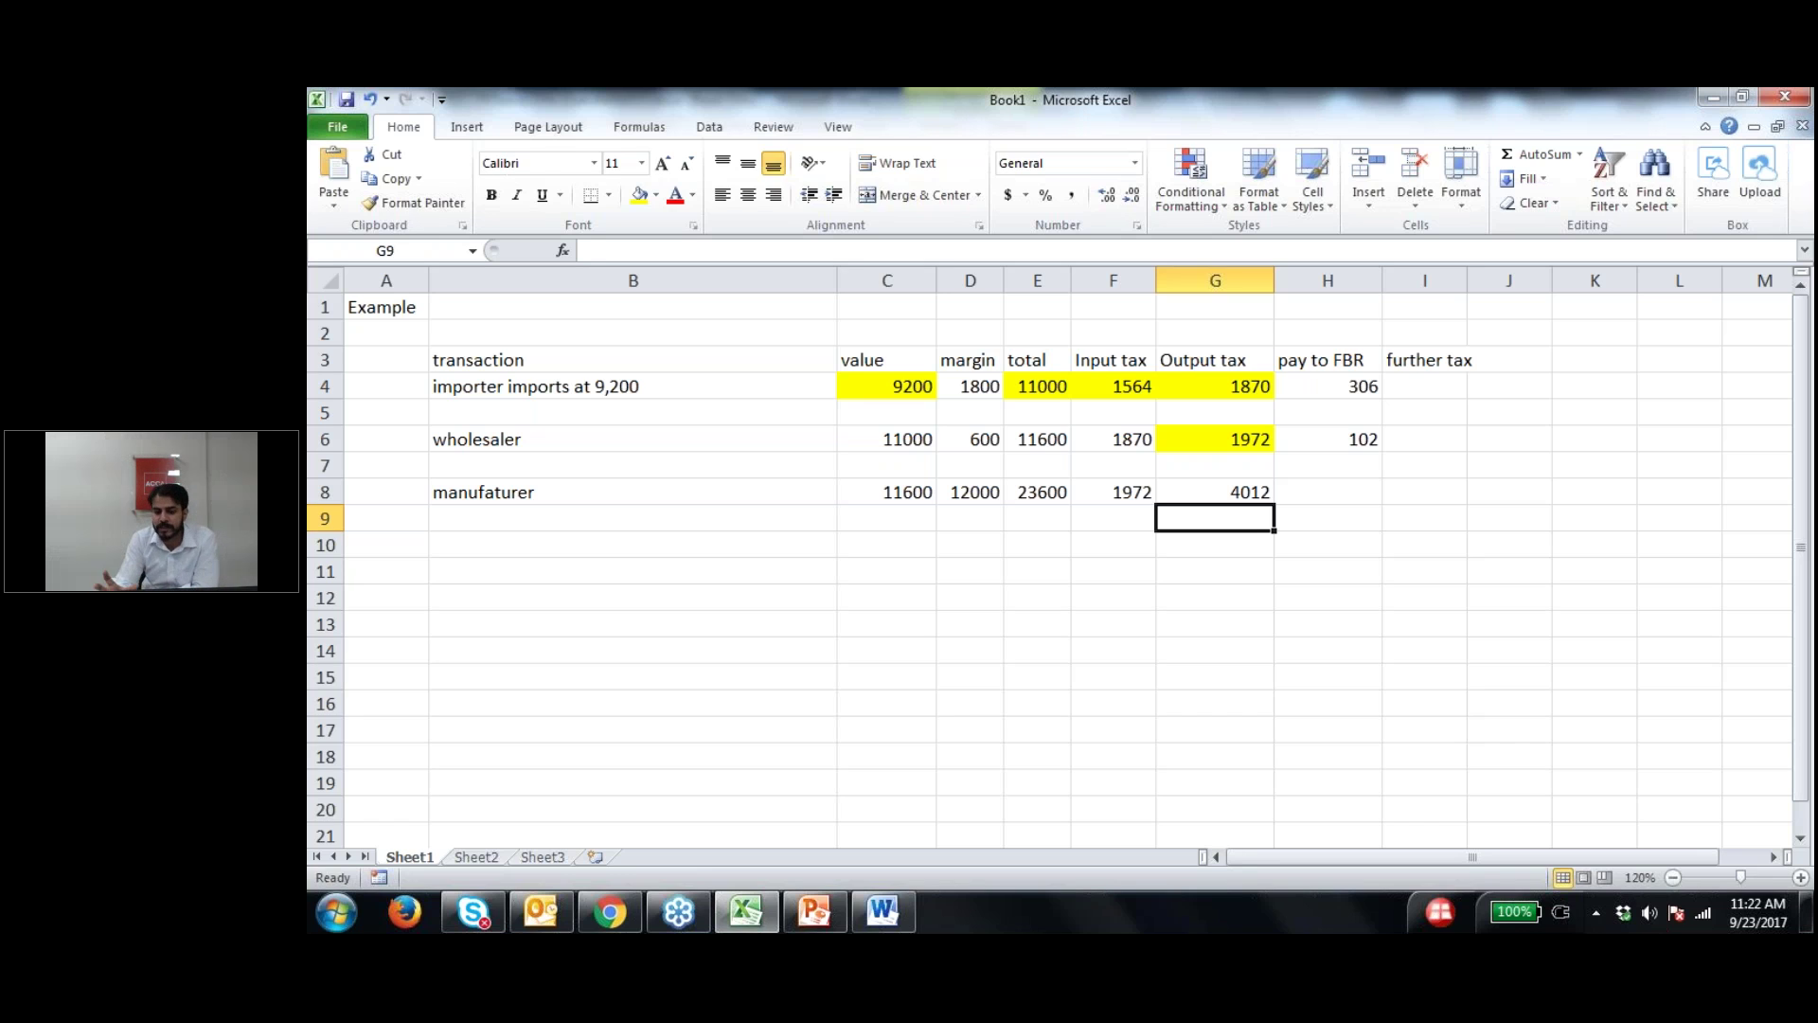
Step: Calculate the manufacturer's amount to pay to FBR in H8 with the formula =G8-F8
{"action": "left_click", "coordinate": [1214, 491]}
{"action": "left_click", "coordinate": [1327, 491]}
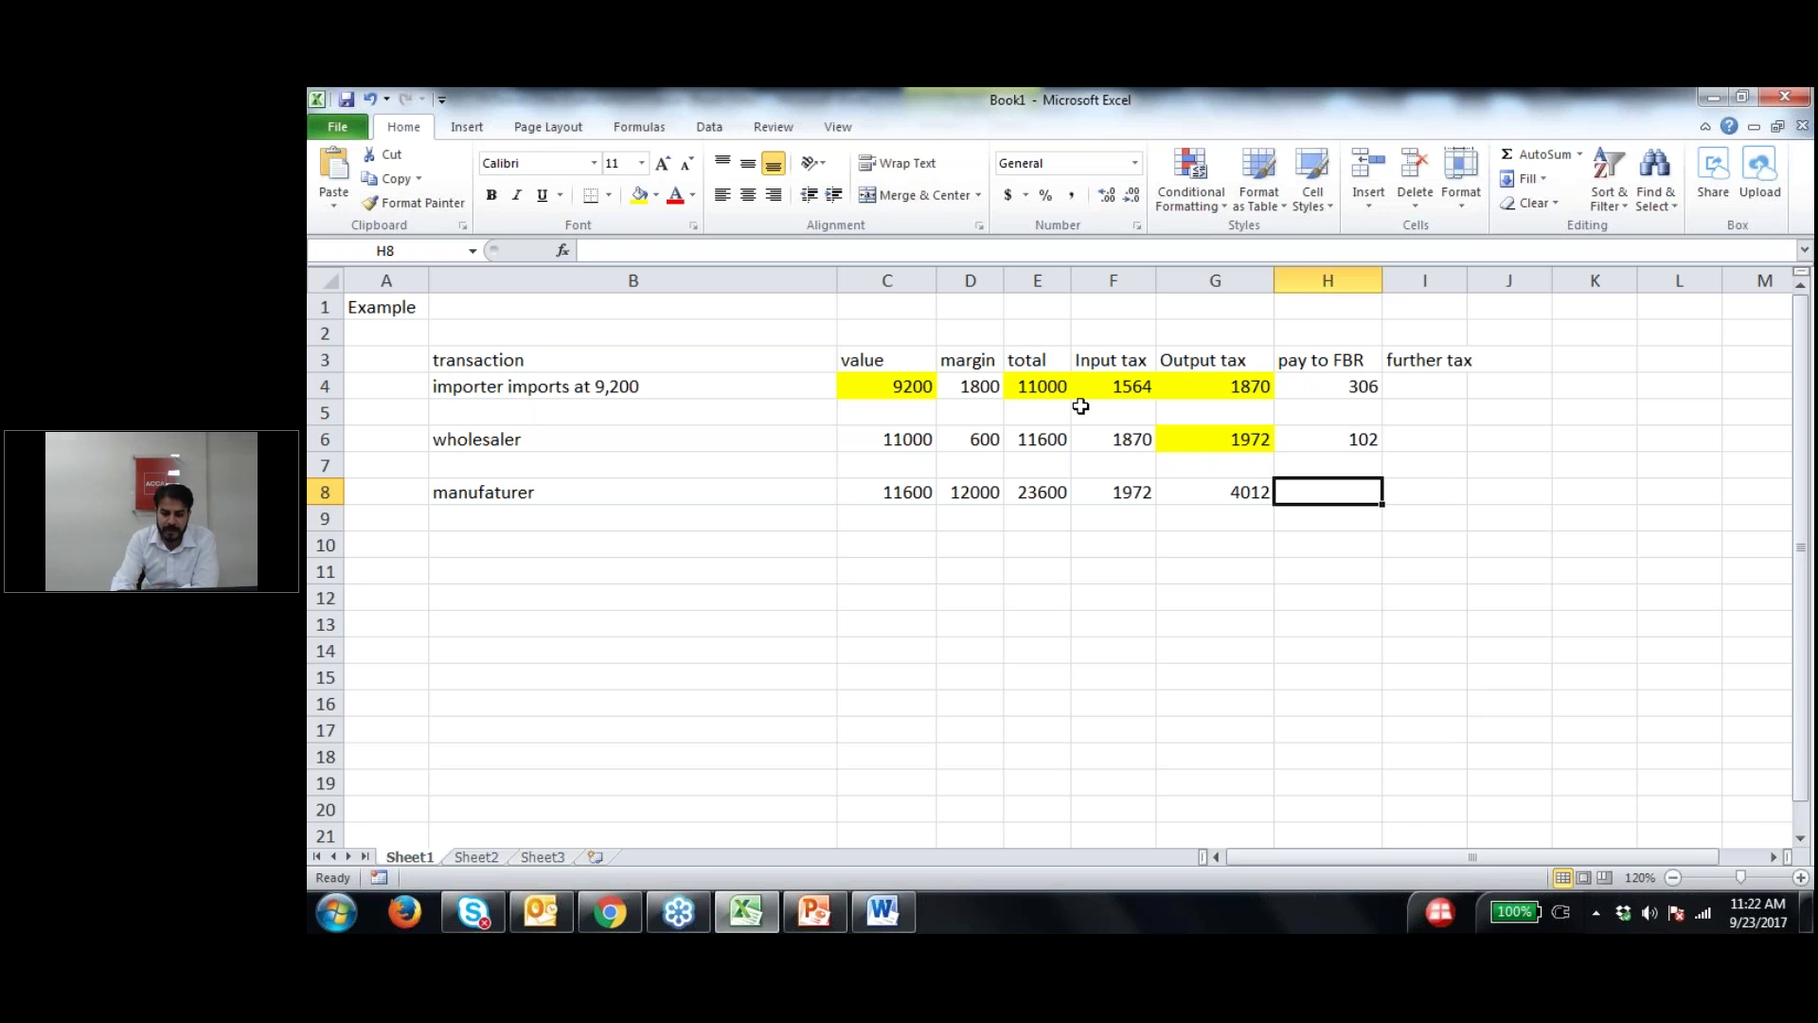
{"action": "type", "text": "="}
{"action": "key", "text": "Left"}
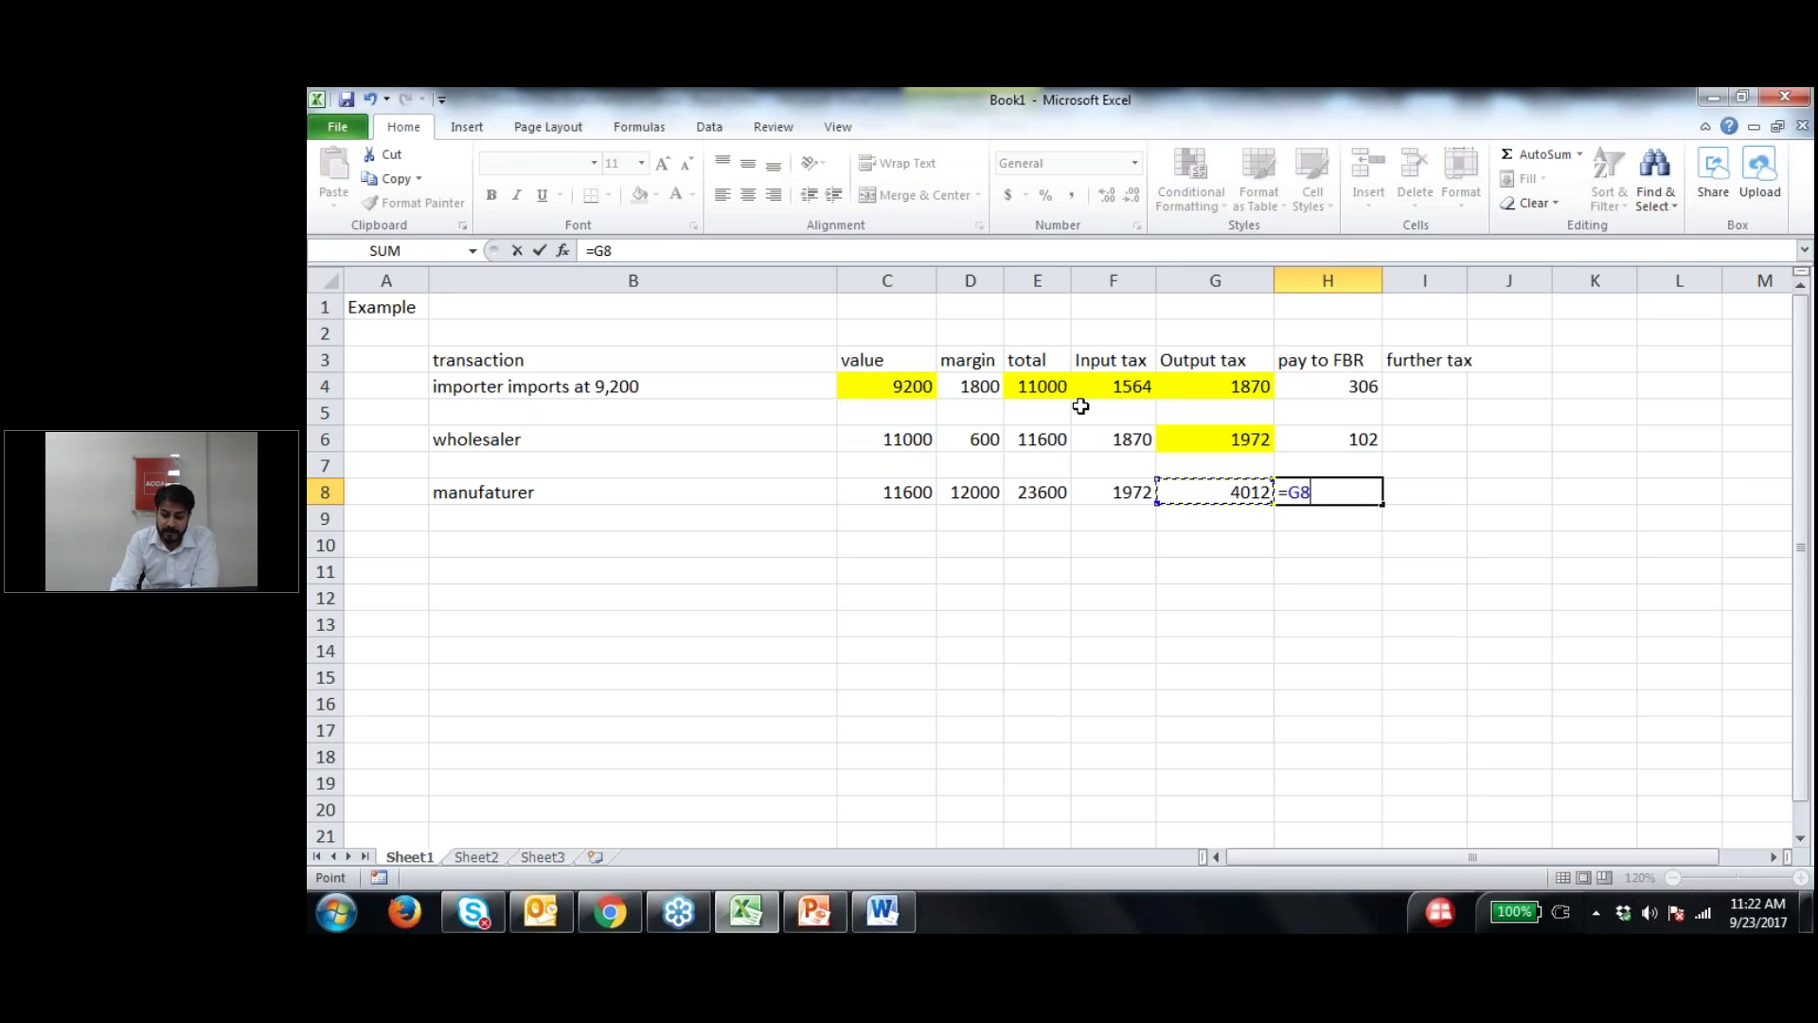
{"action": "type", "text": "-"}
{"action": "key", "text": "Left"}
{"action": "key", "text": "Left"}
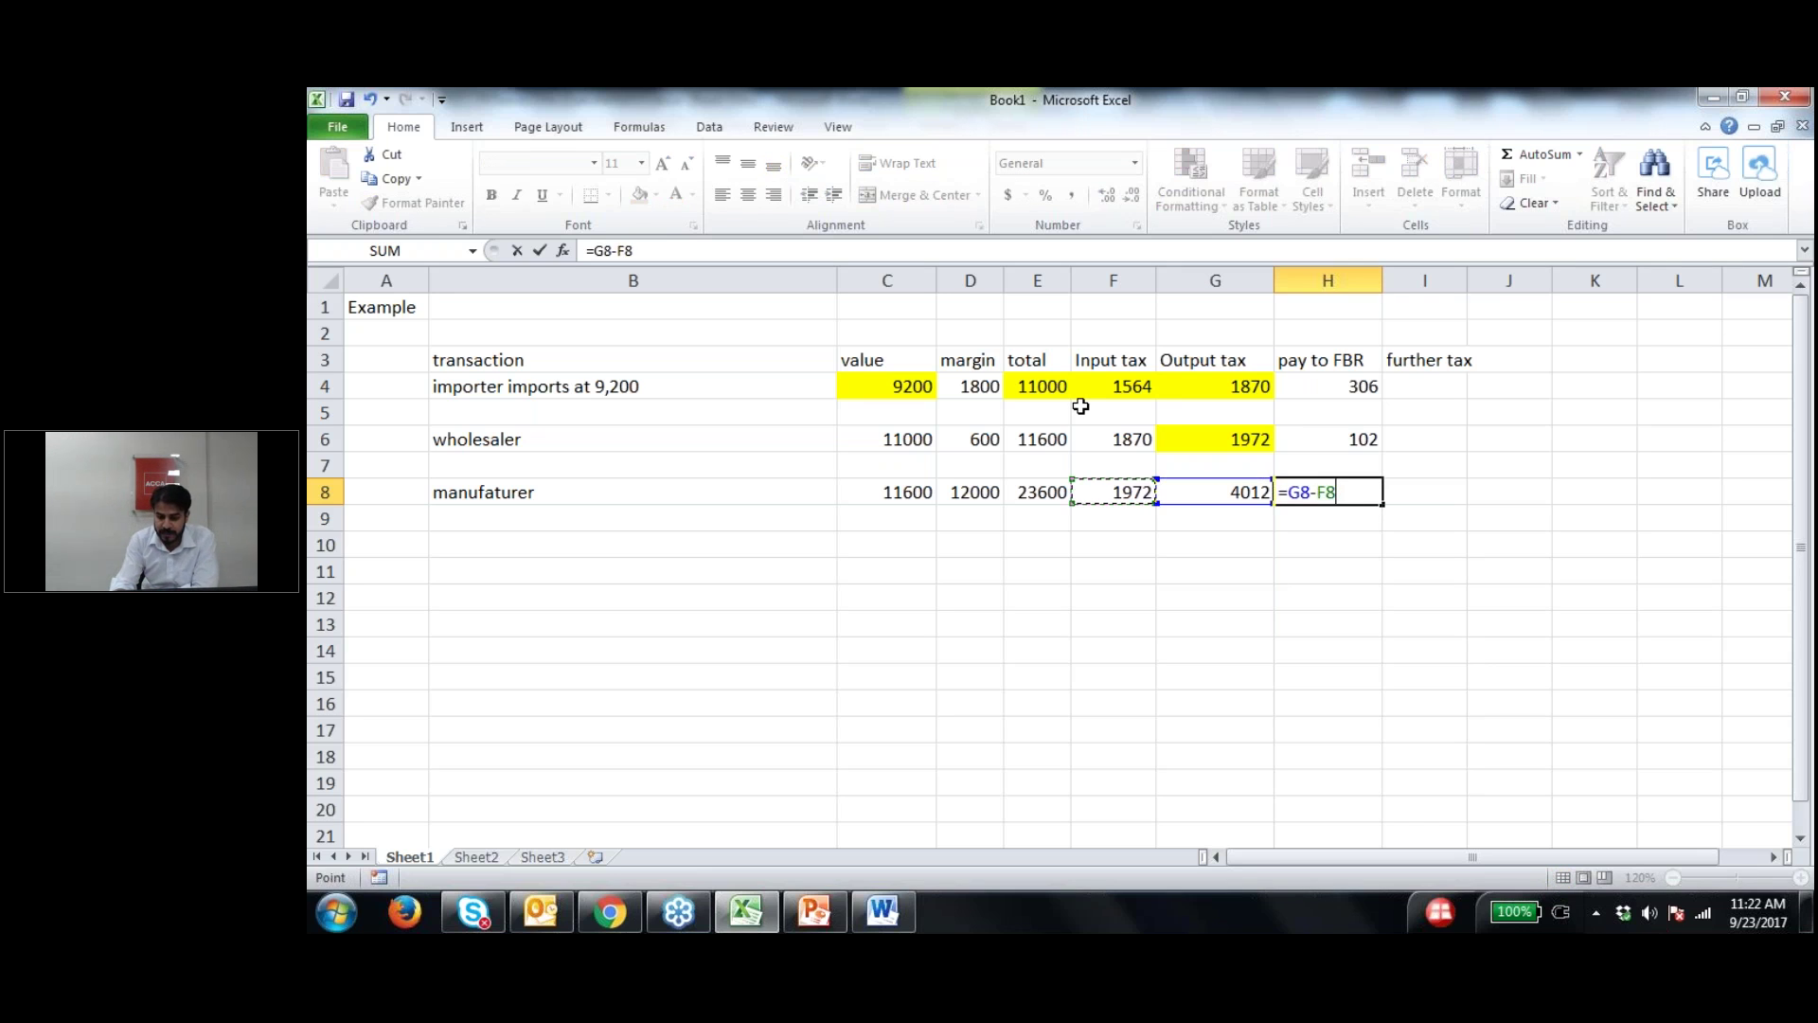
{"action": "key", "text": "Return"}
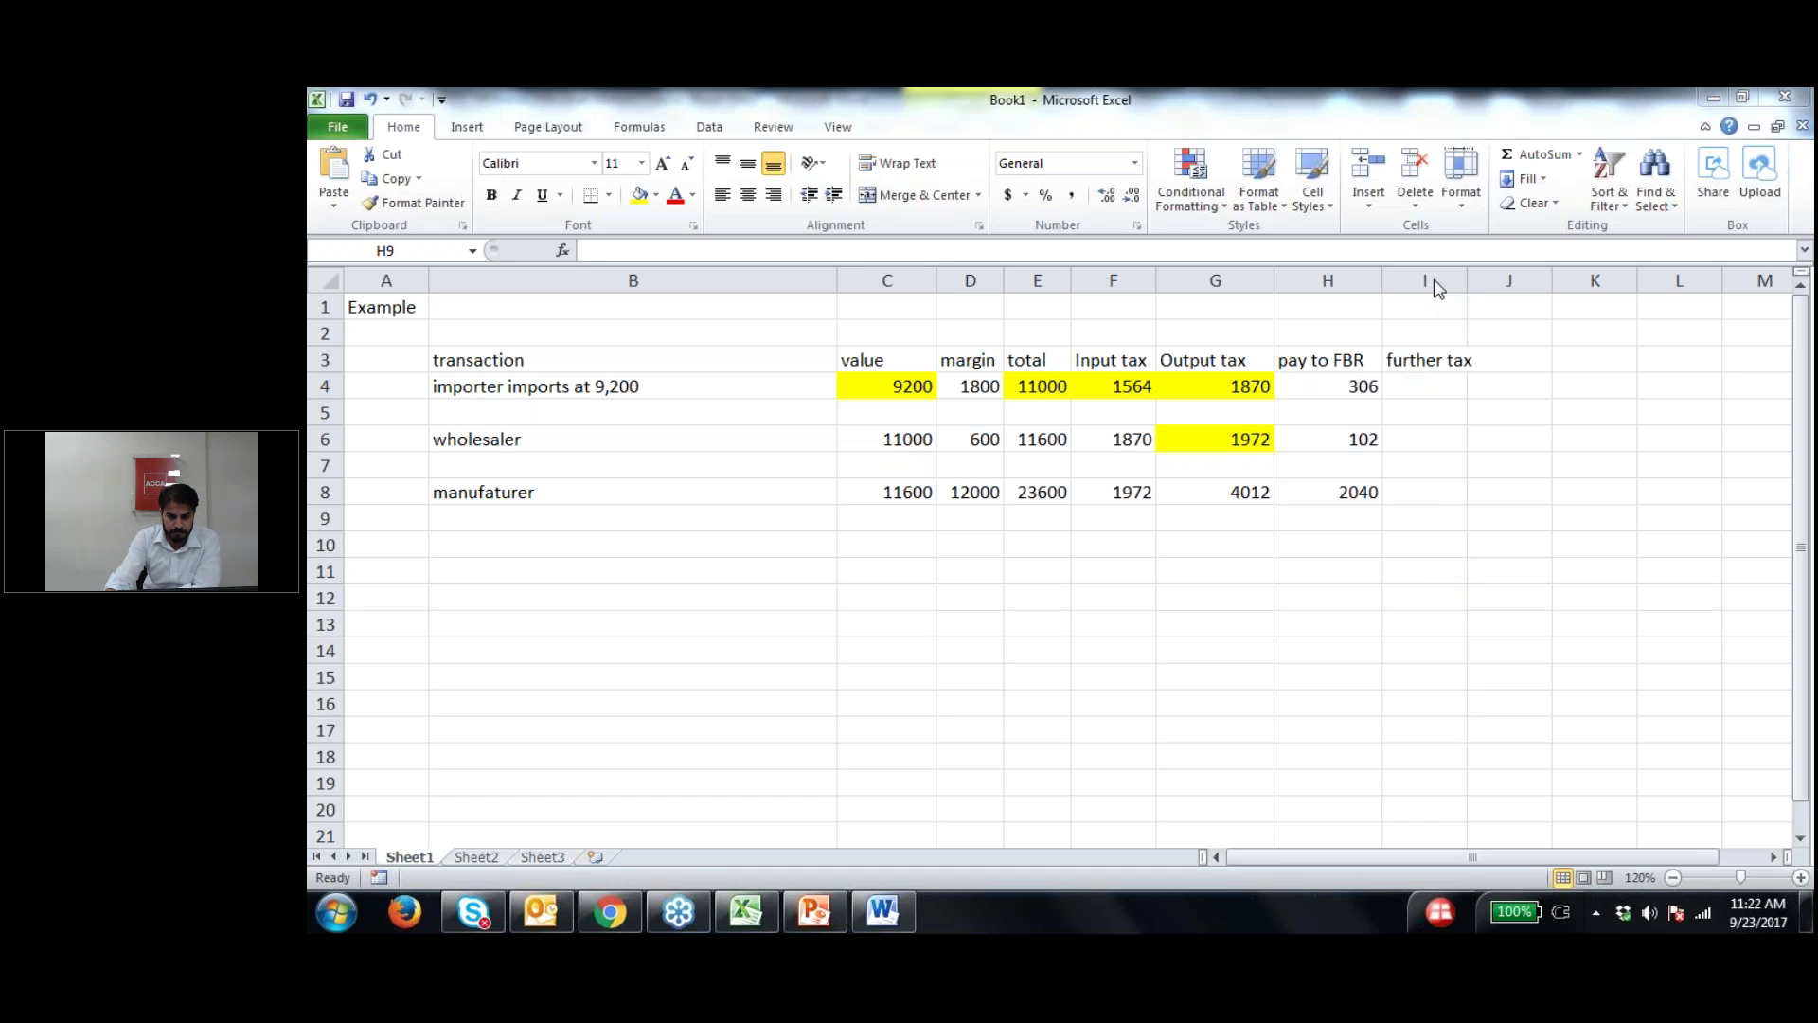
Step: Insert a new column between the total and Input tax columns
{"action": "key", "text": "alt+Tab"}
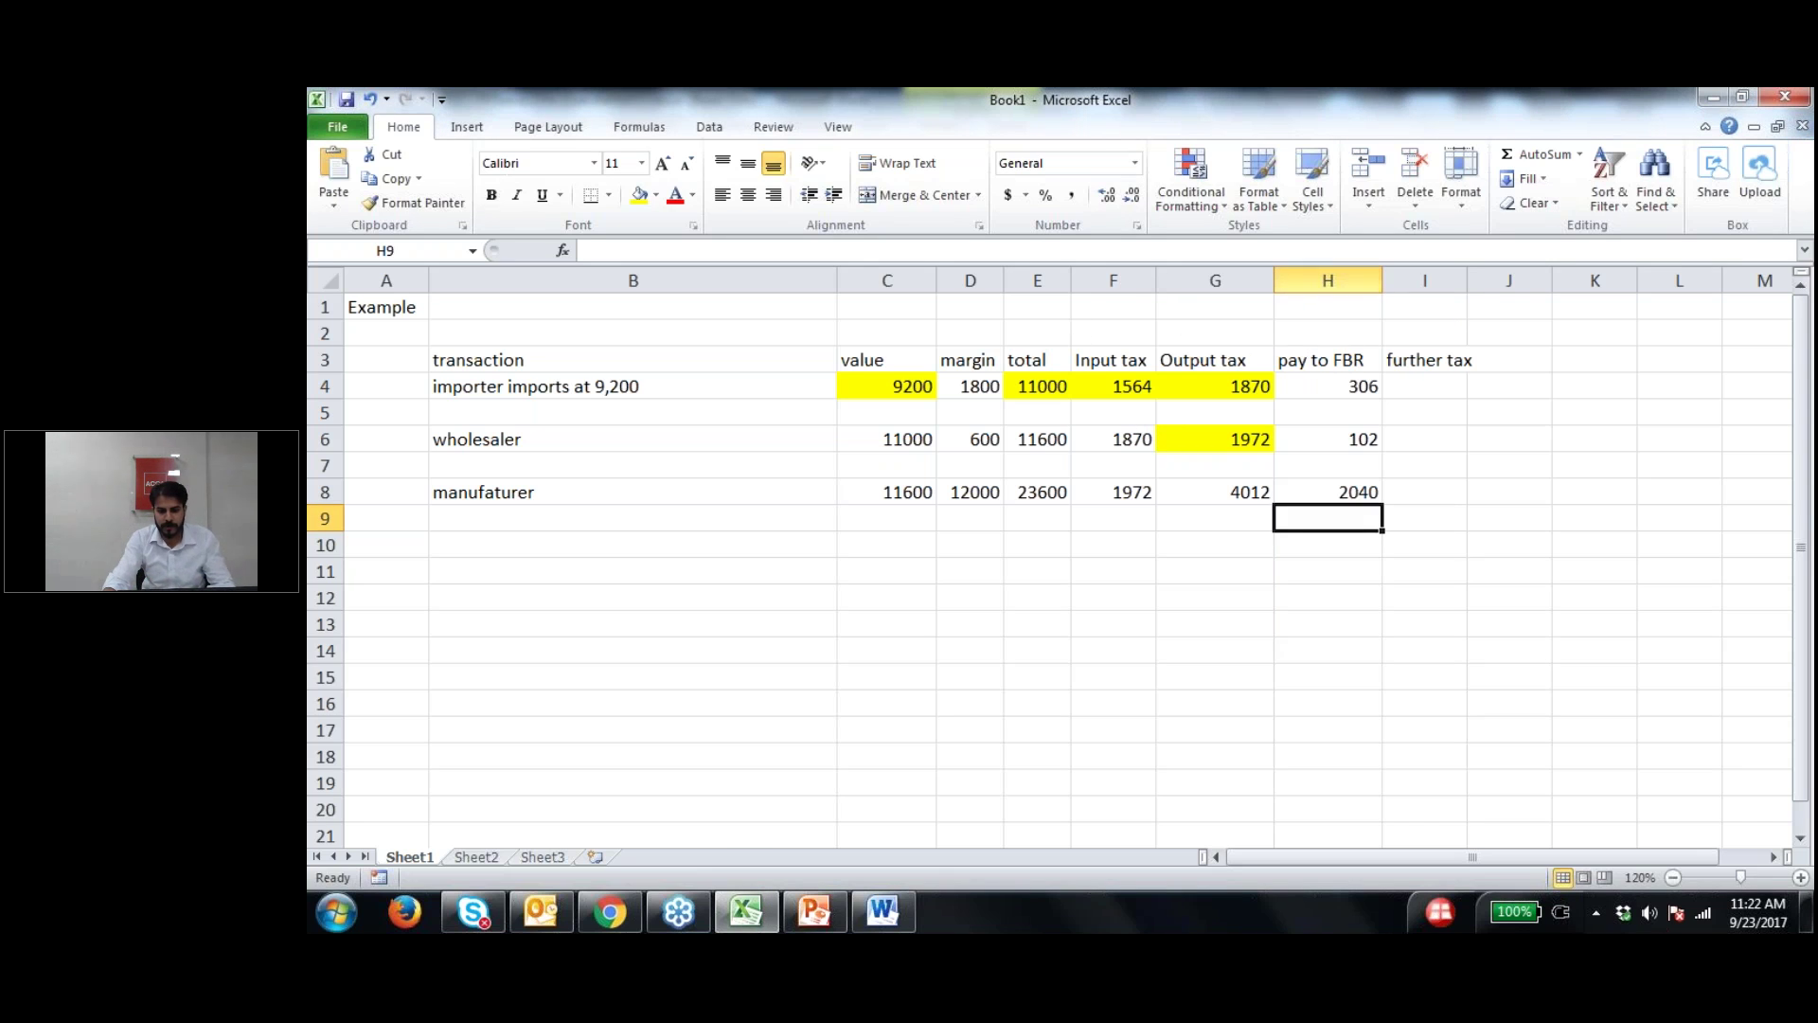
{"action": "left_click", "coordinate": [1122, 281]}
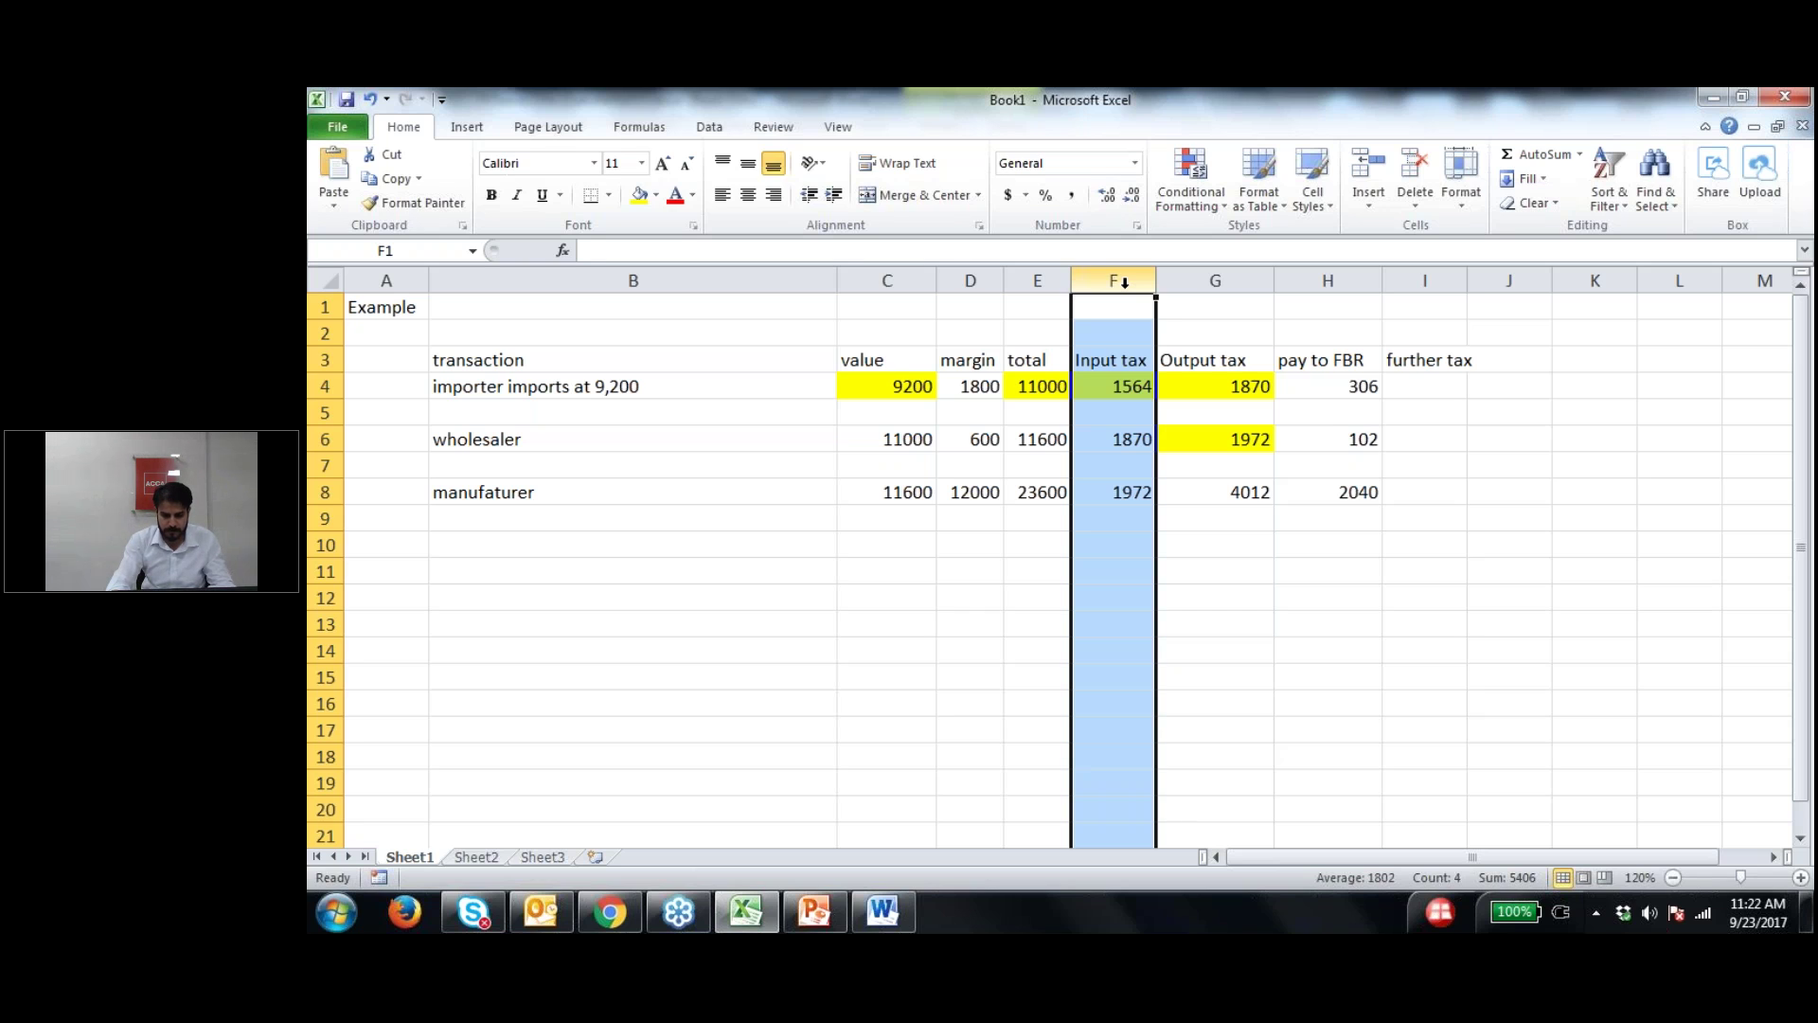
{"action": "key", "text": "ctrl+shift+plus"}
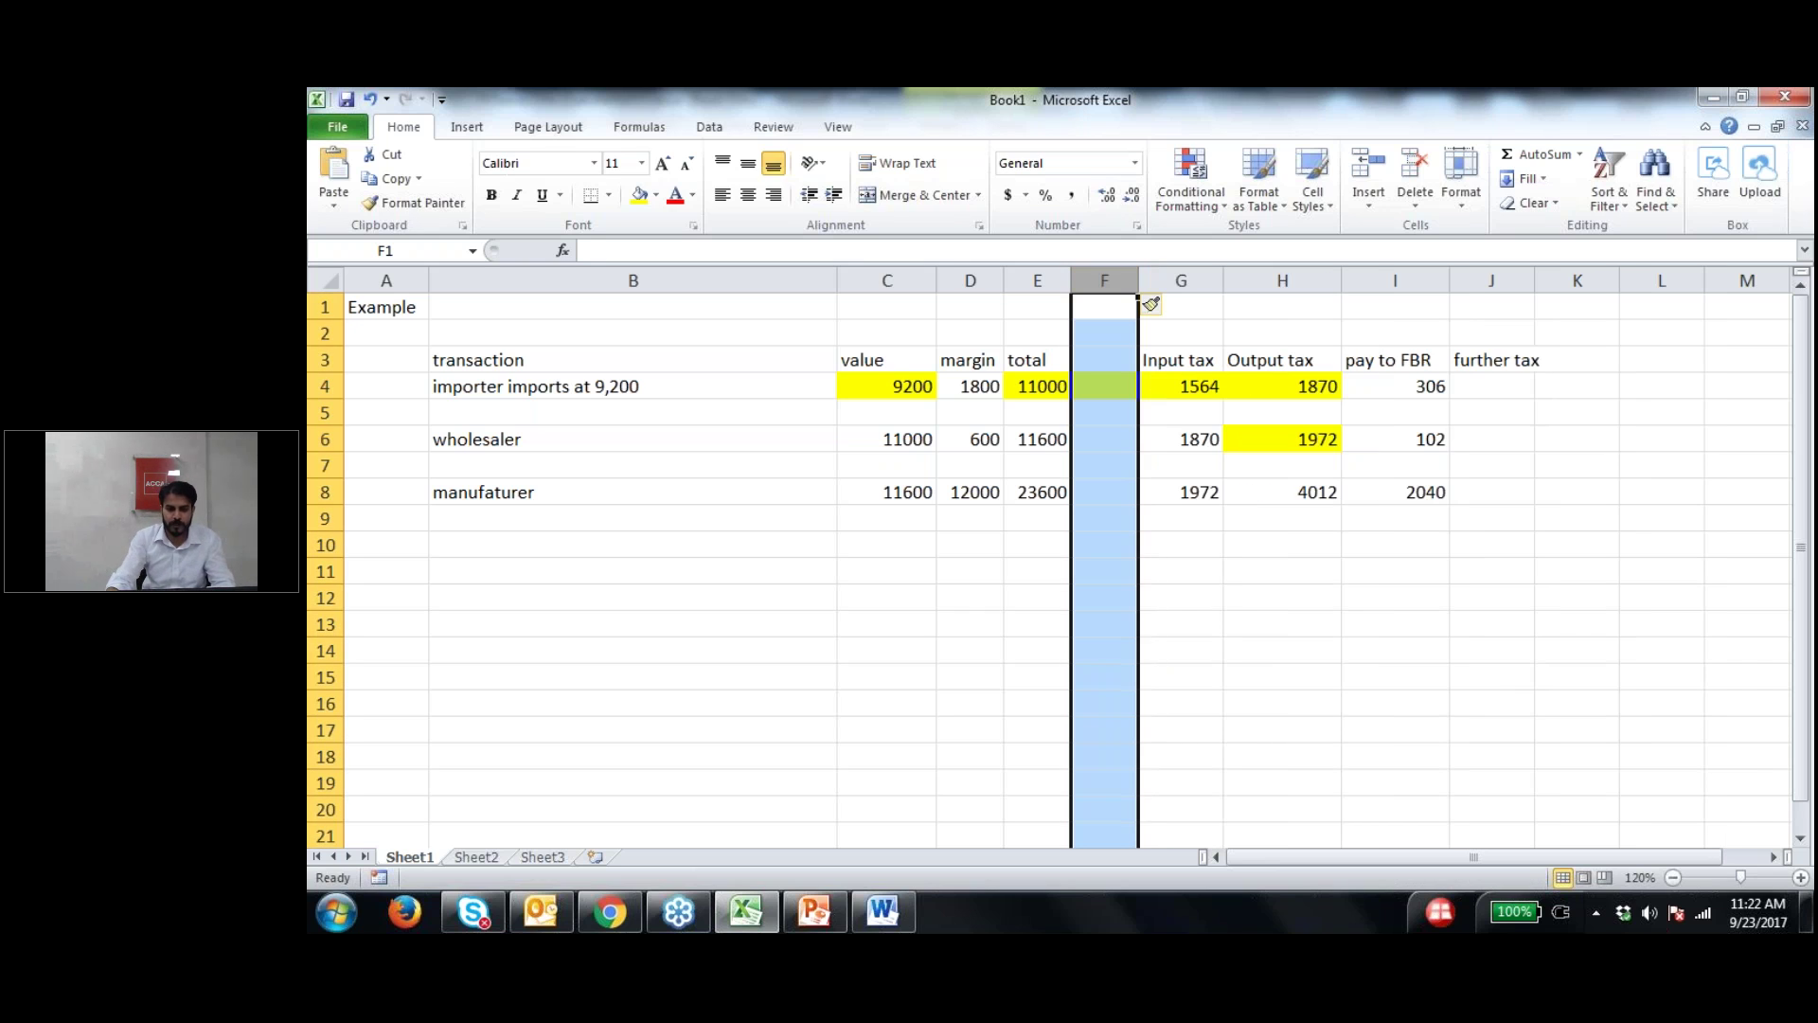
Step: Enter the heading "total invoice value" in F3 and fit column F's width to it
{"action": "left_click", "coordinate": [1108, 361]}
{"action": "type", "text": "total"}
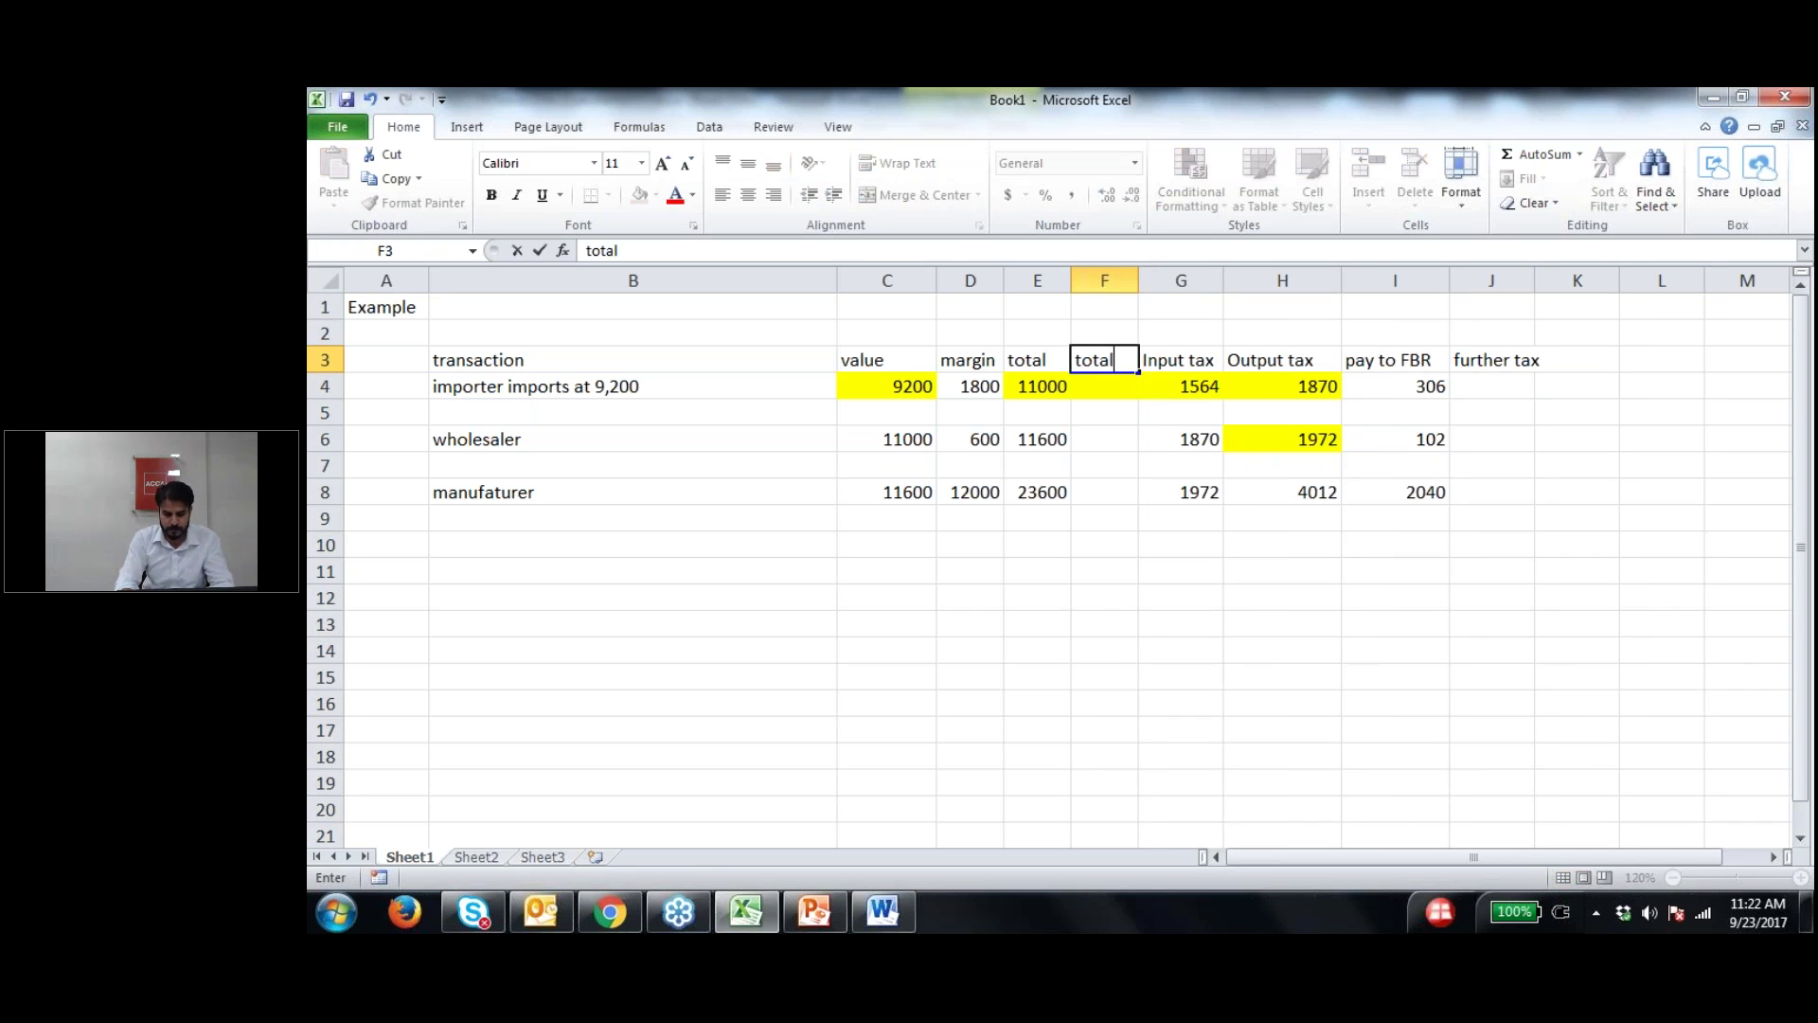
{"action": "type", "text": " invoice val"}
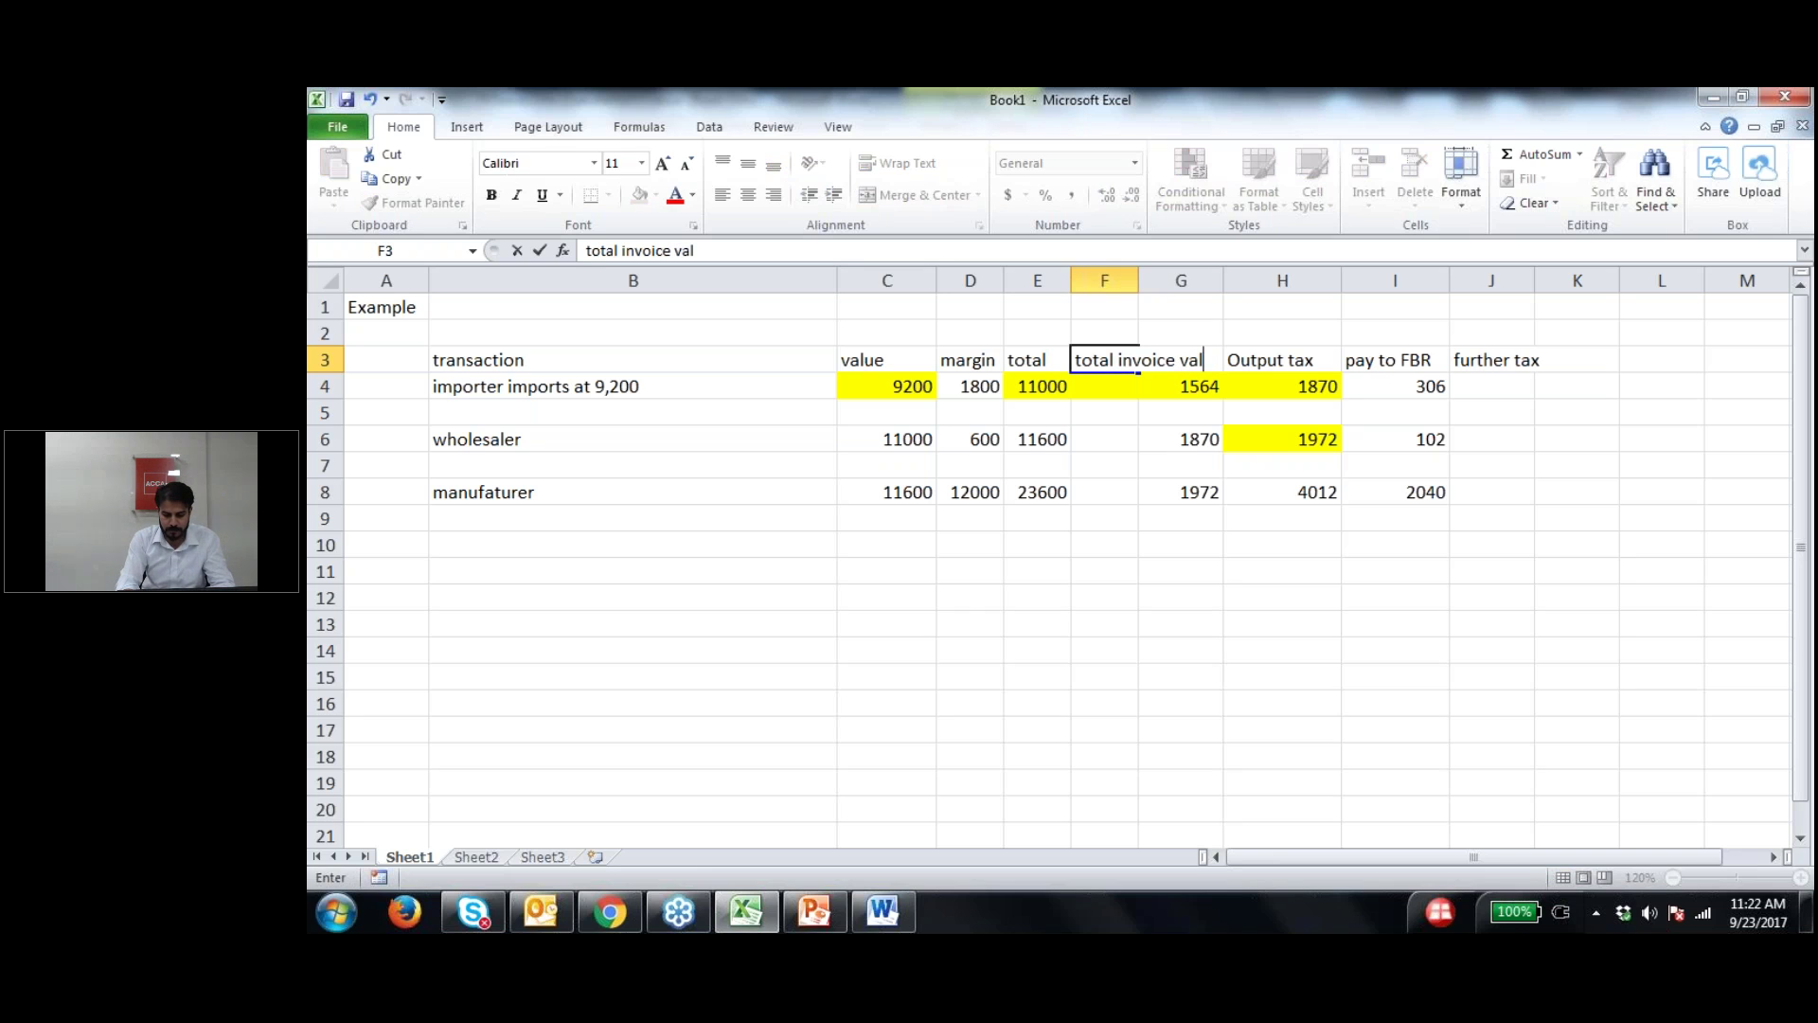
{"action": "type", "text": "ue"}
{"action": "key", "text": "Return"}
{"action": "double_click", "coordinate": [1138, 280]}
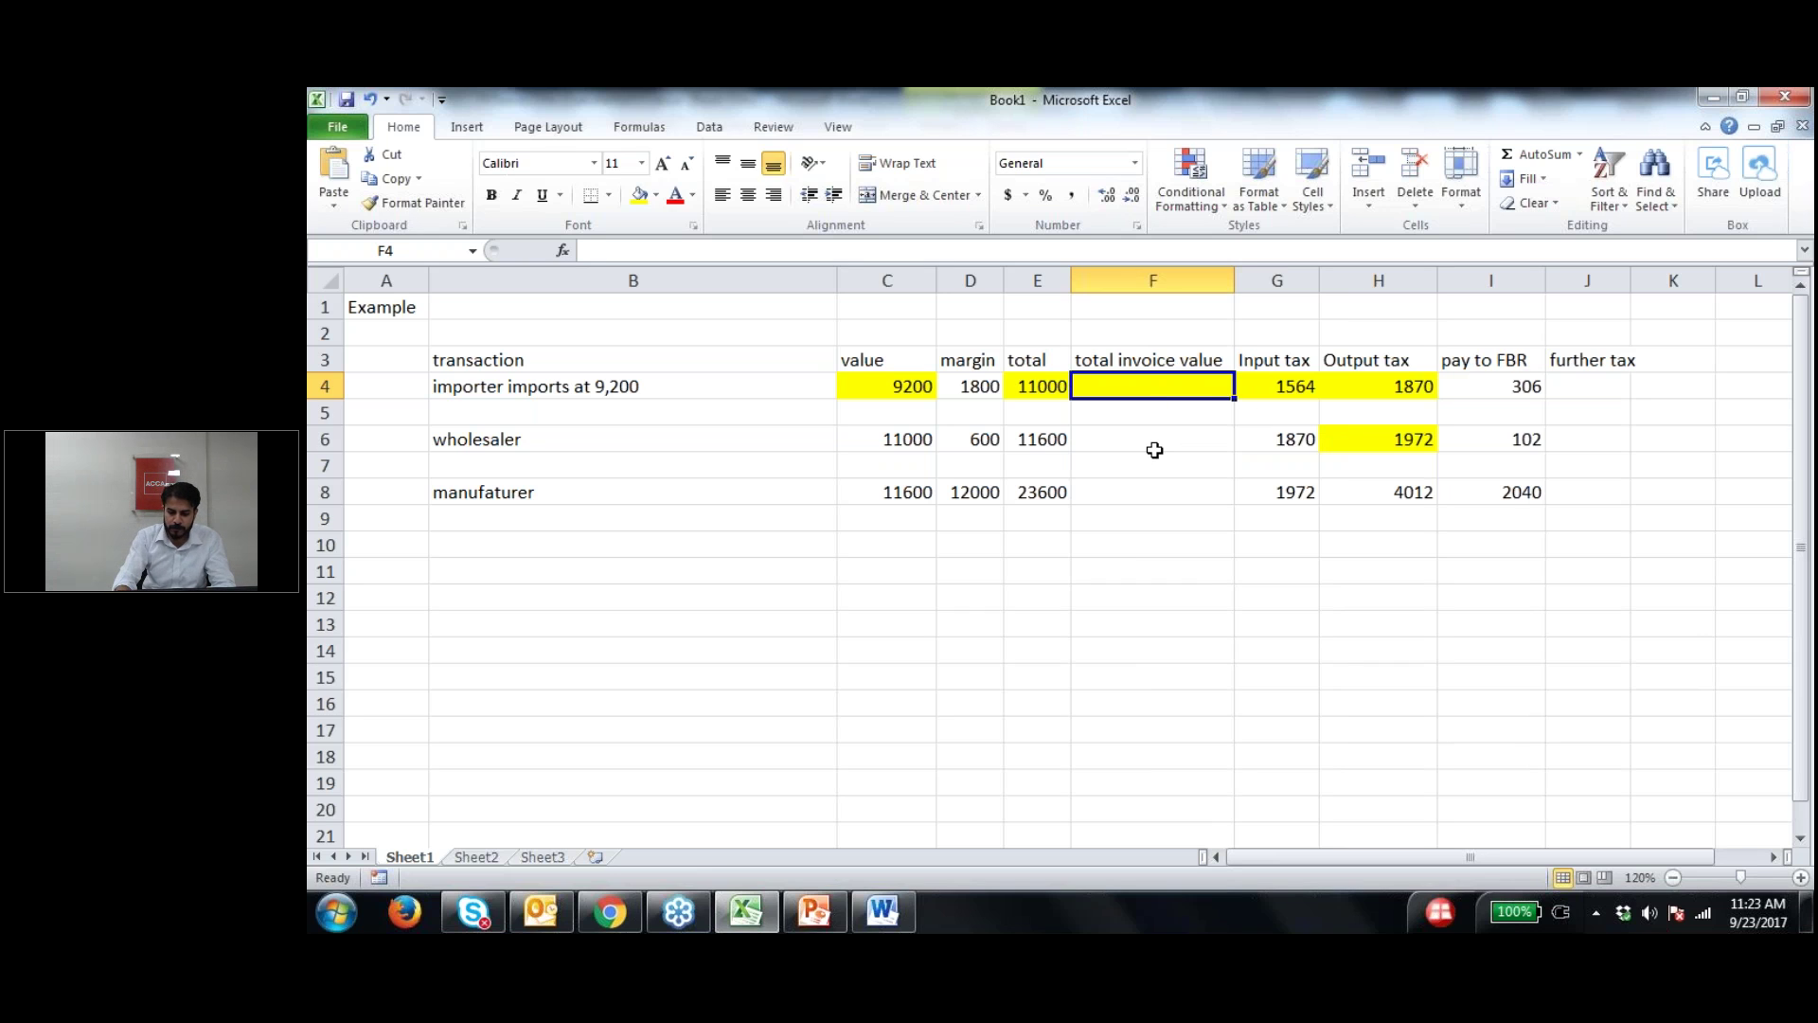
Step: Calculate the importer's total invoice value in F4 with the formula =E4+H4
{"action": "type", "text": "="}
{"action": "key", "text": "Left"}
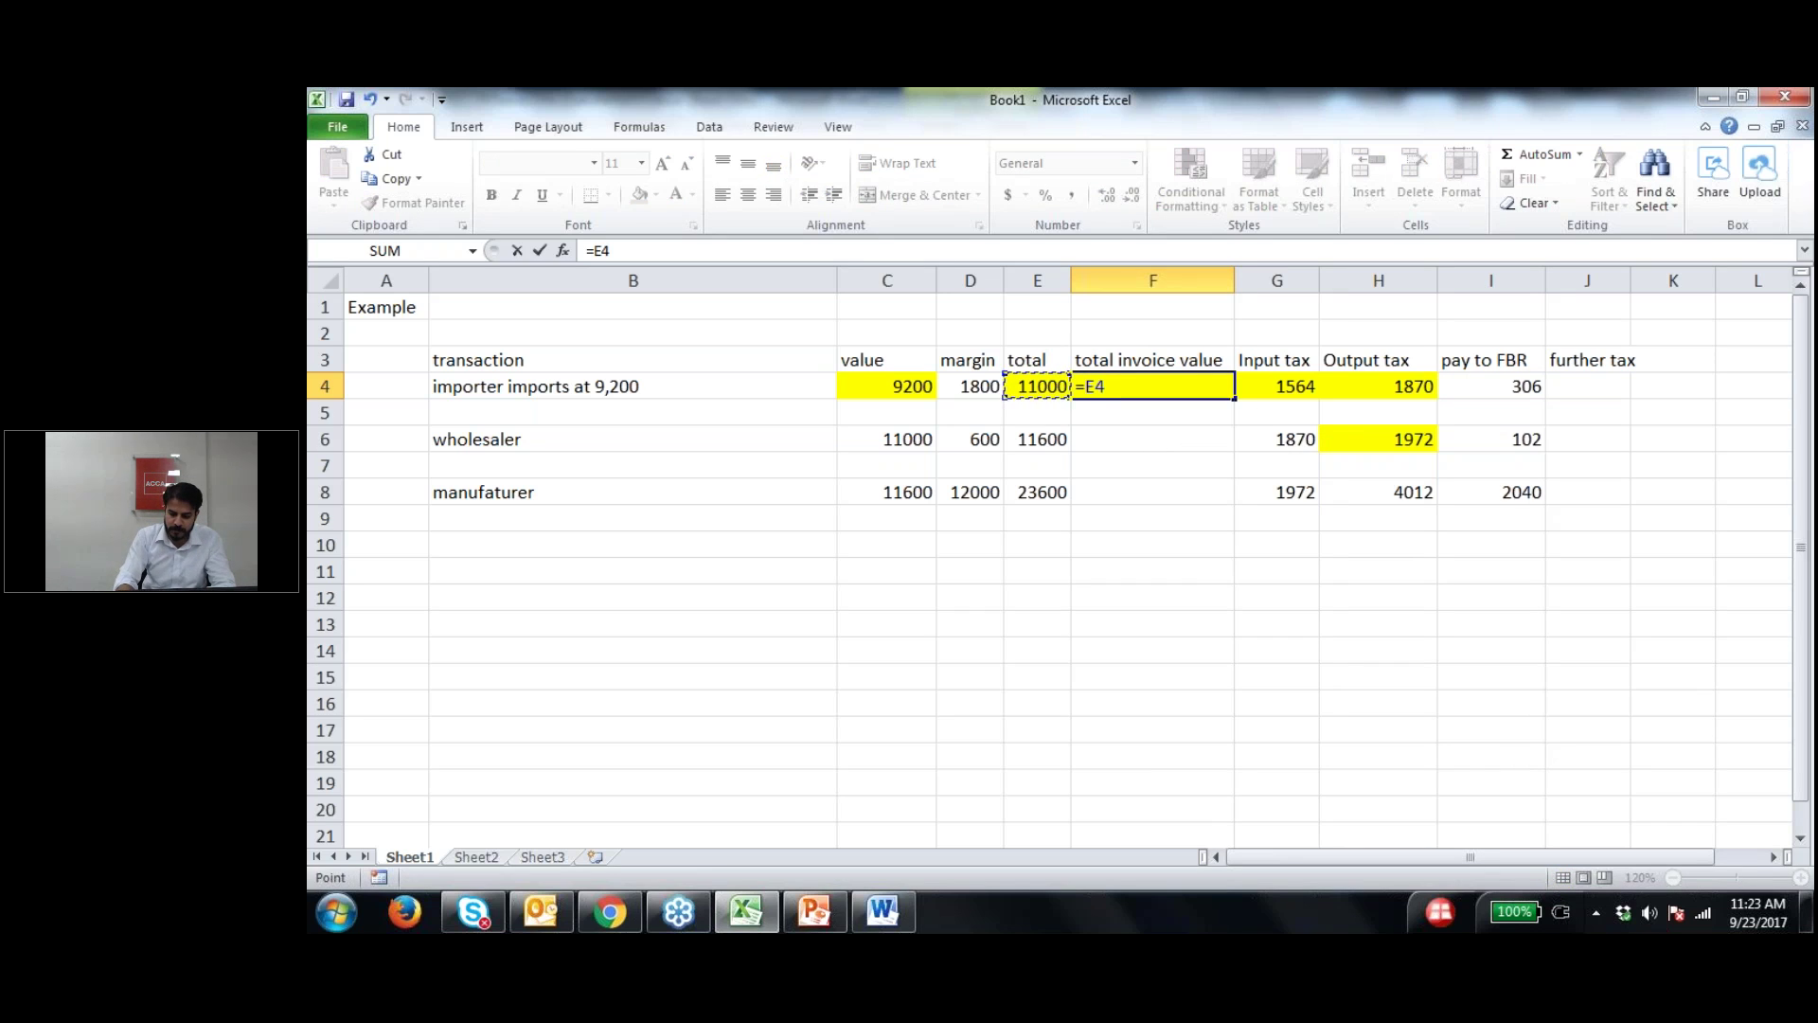
{"action": "type", "text": "+"}
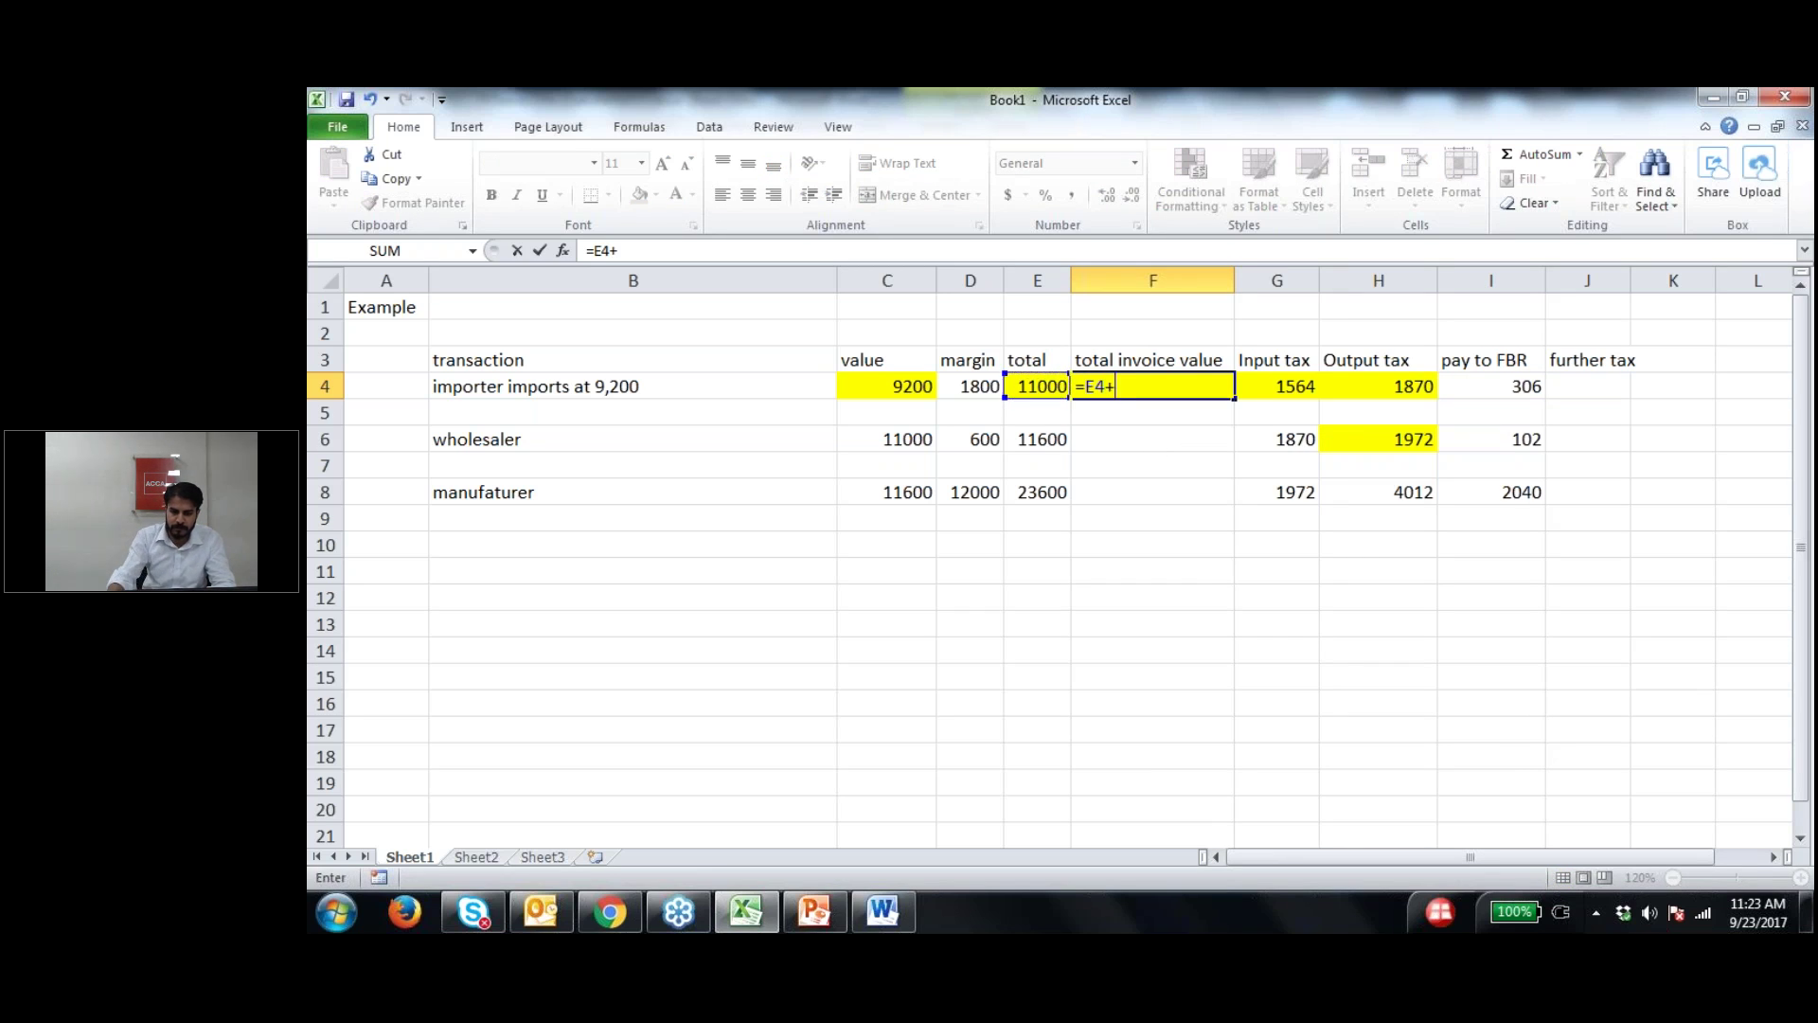
{"action": "left_click", "coordinate": [1335, 384]}
{"action": "key", "text": "Return"}
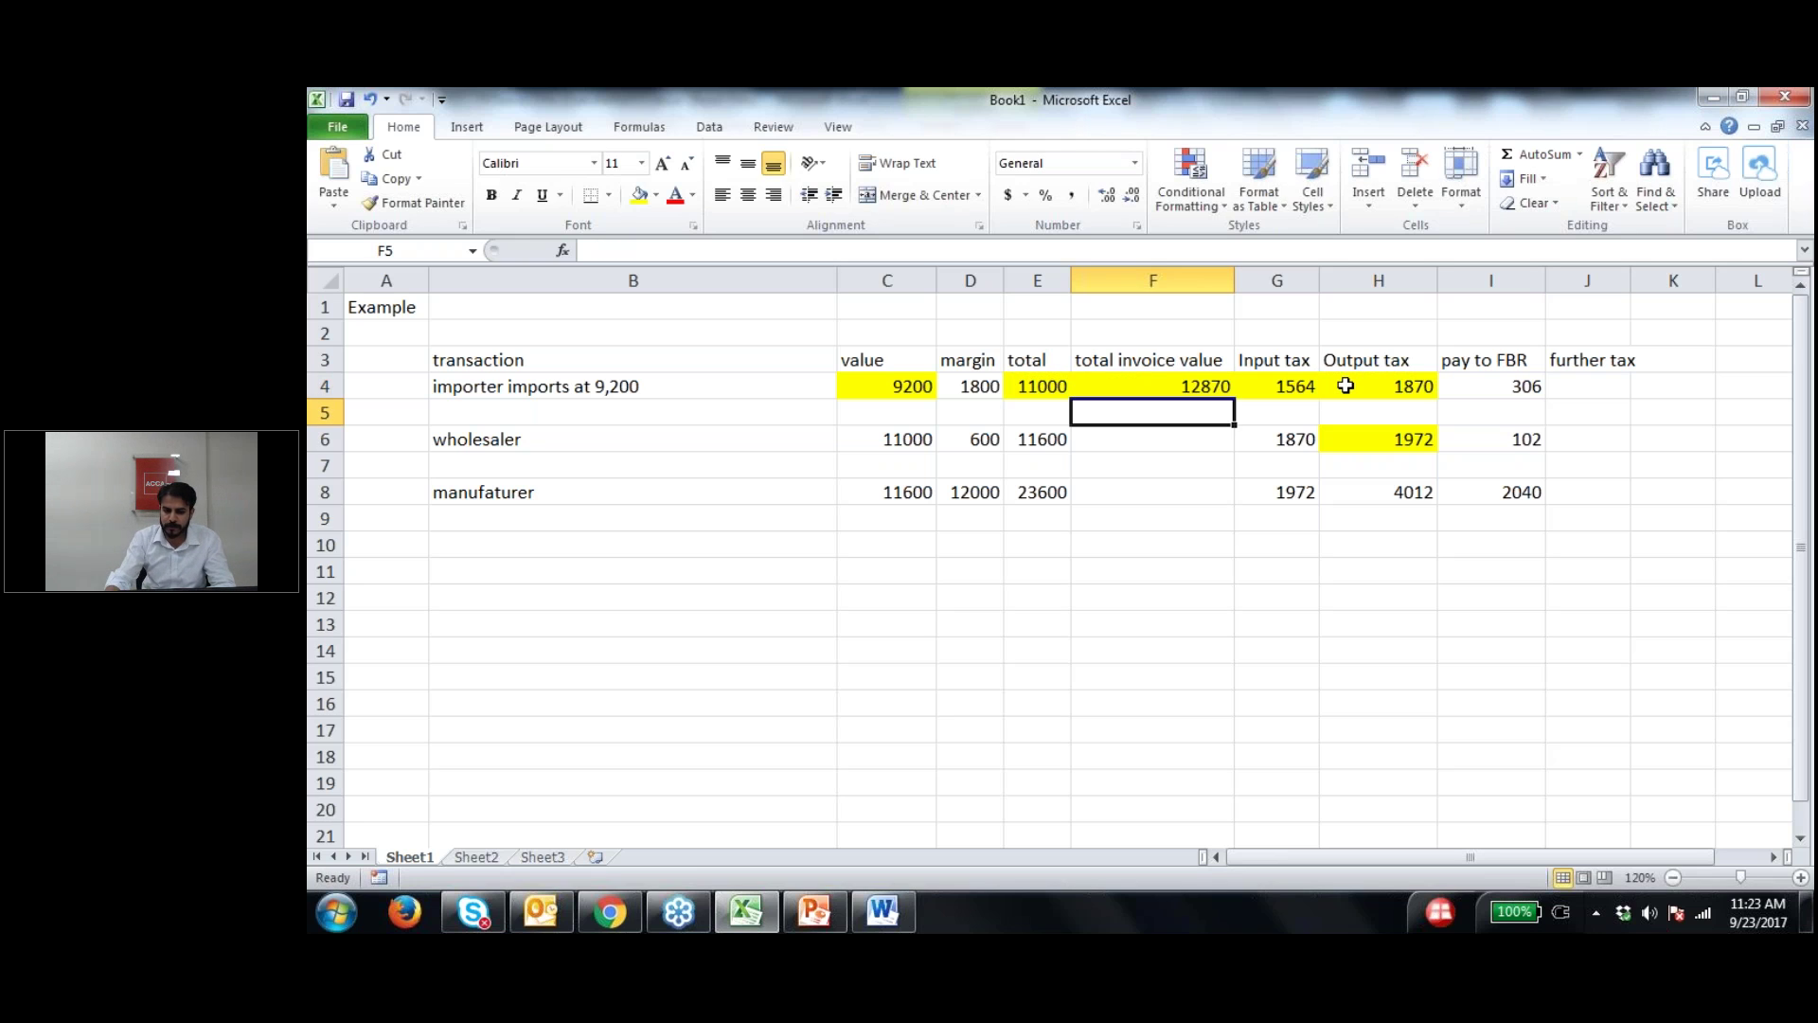
Step: Calculate the wholesaler's total invoice value in F6 with the formula =E6+H6
{"action": "left_click", "coordinate": [1195, 437]}
{"action": "type", "text": "="}
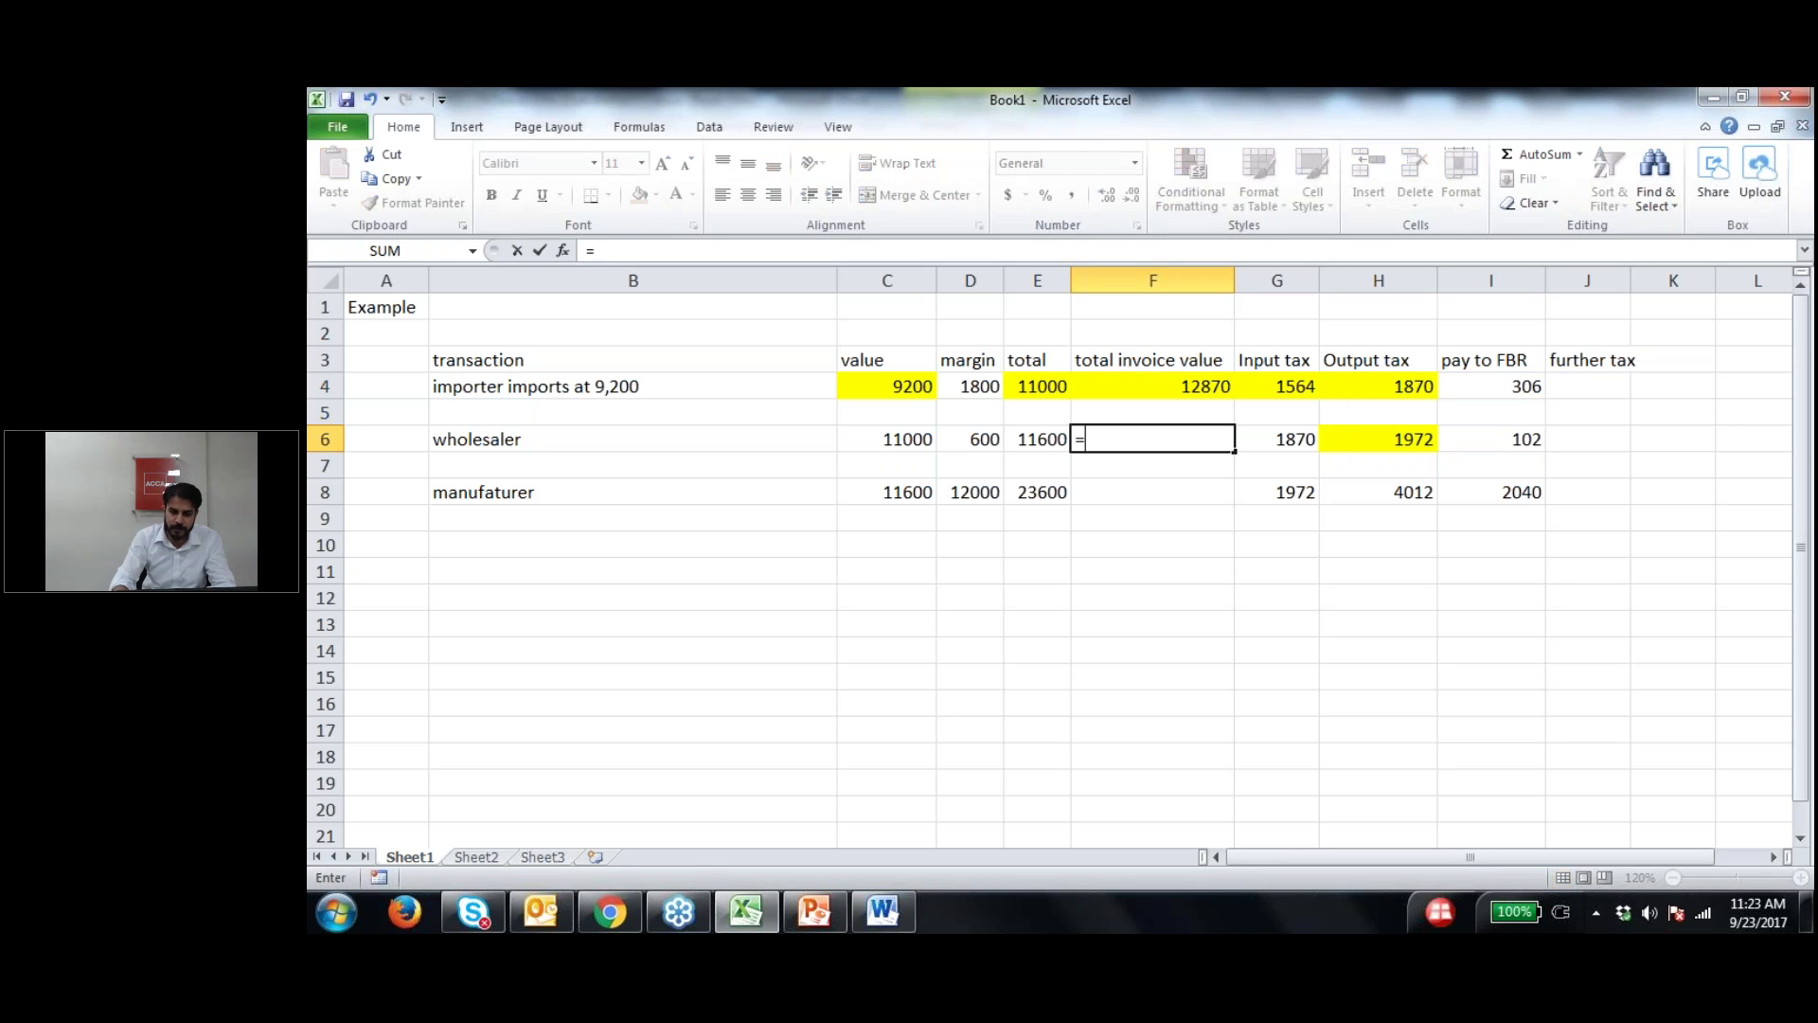
{"action": "left_click", "coordinate": [1032, 441]}
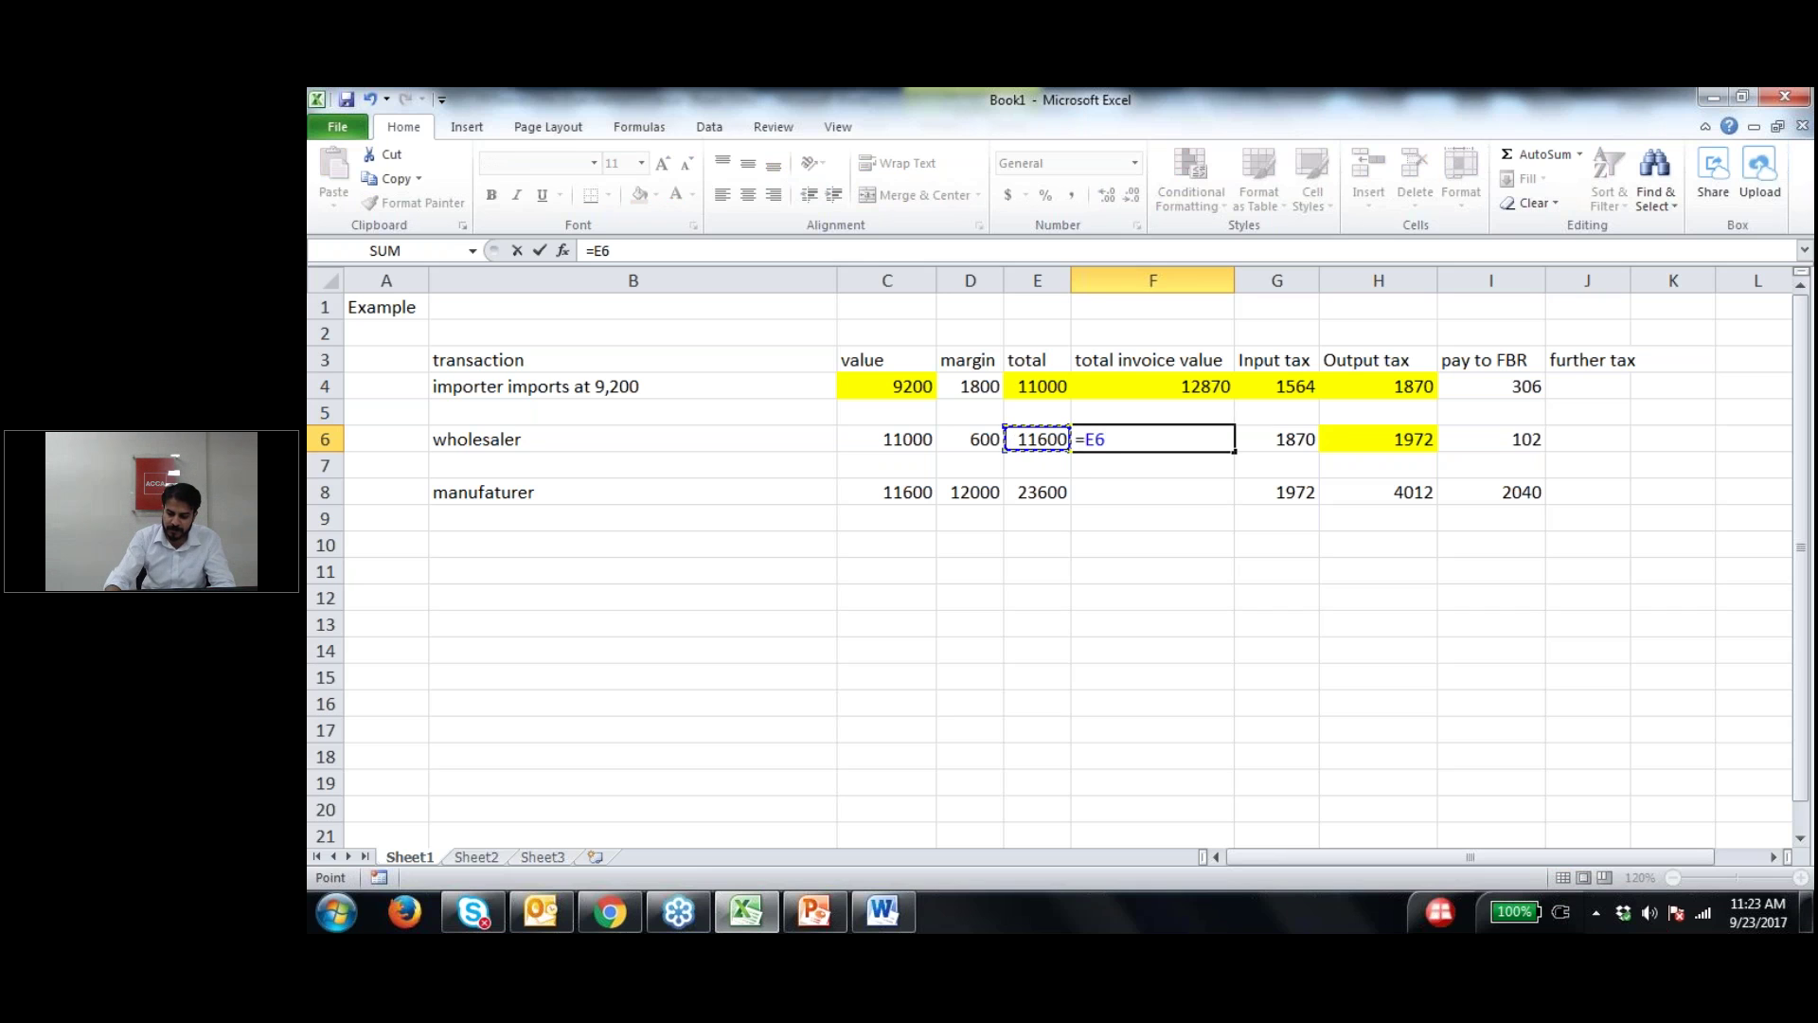
{"action": "type", "text": "+"}
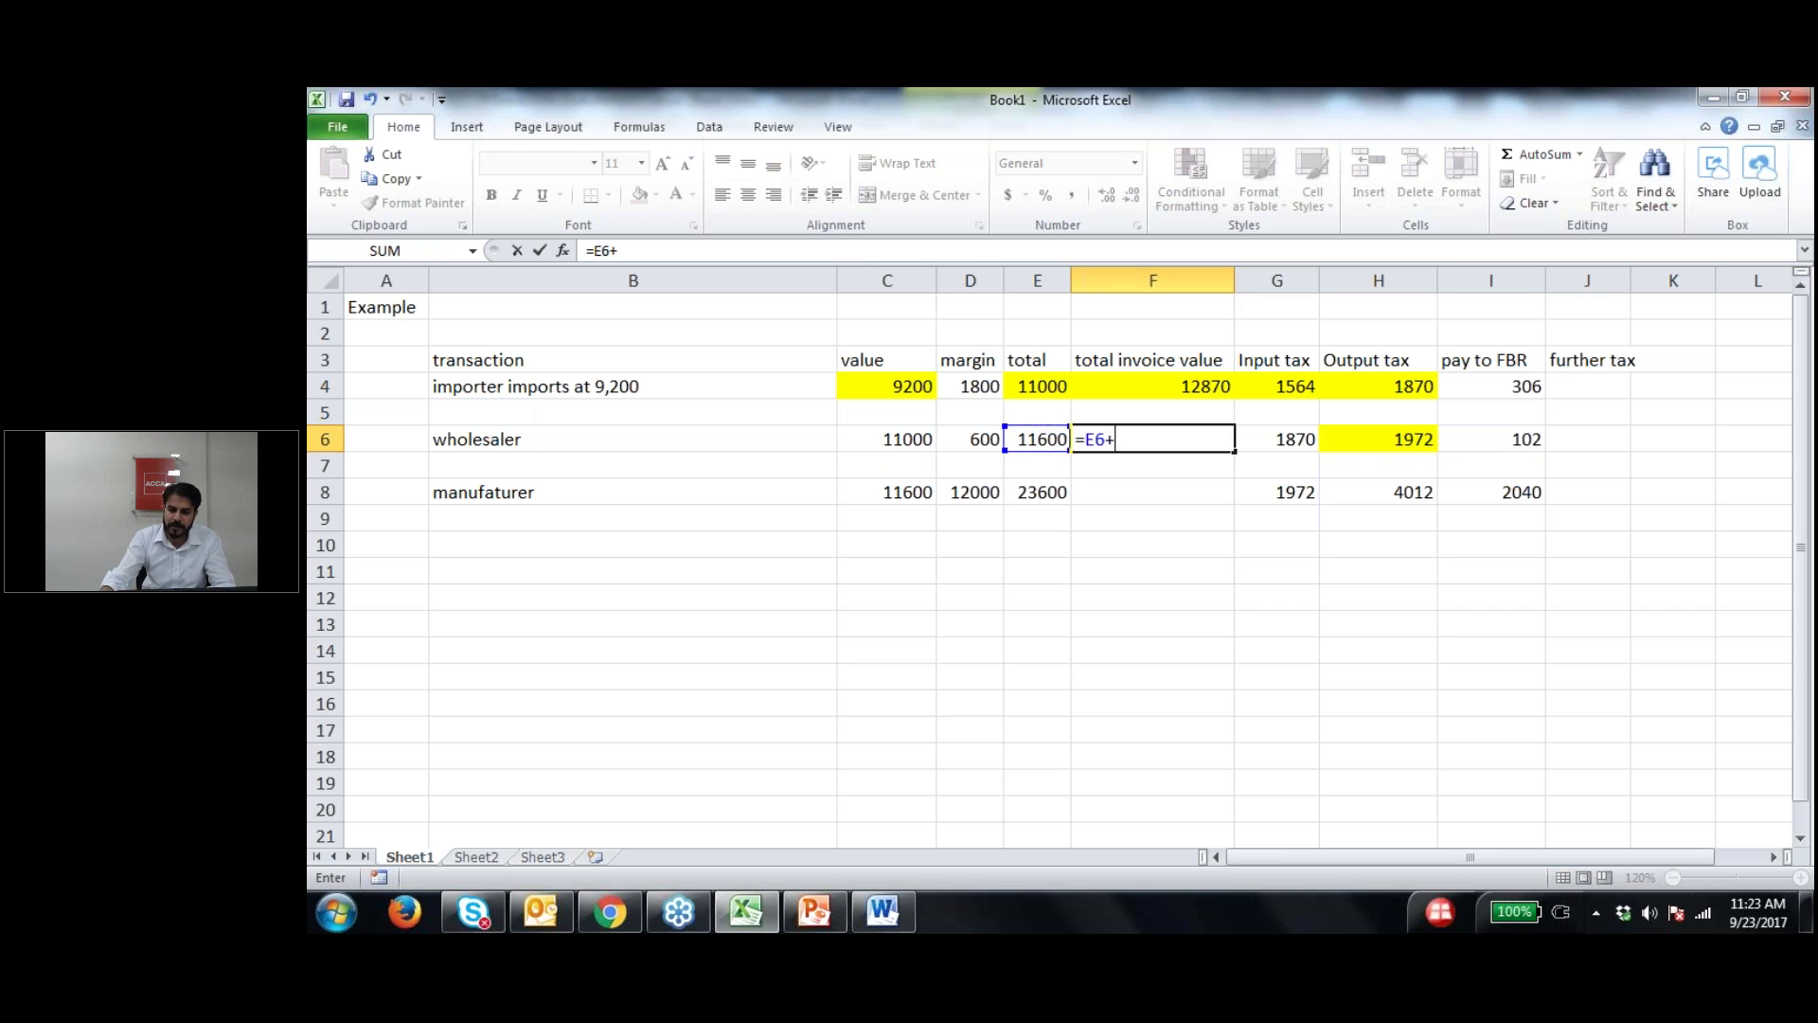
{"action": "left_click", "coordinate": [1394, 442]}
{"action": "key", "text": "Return"}
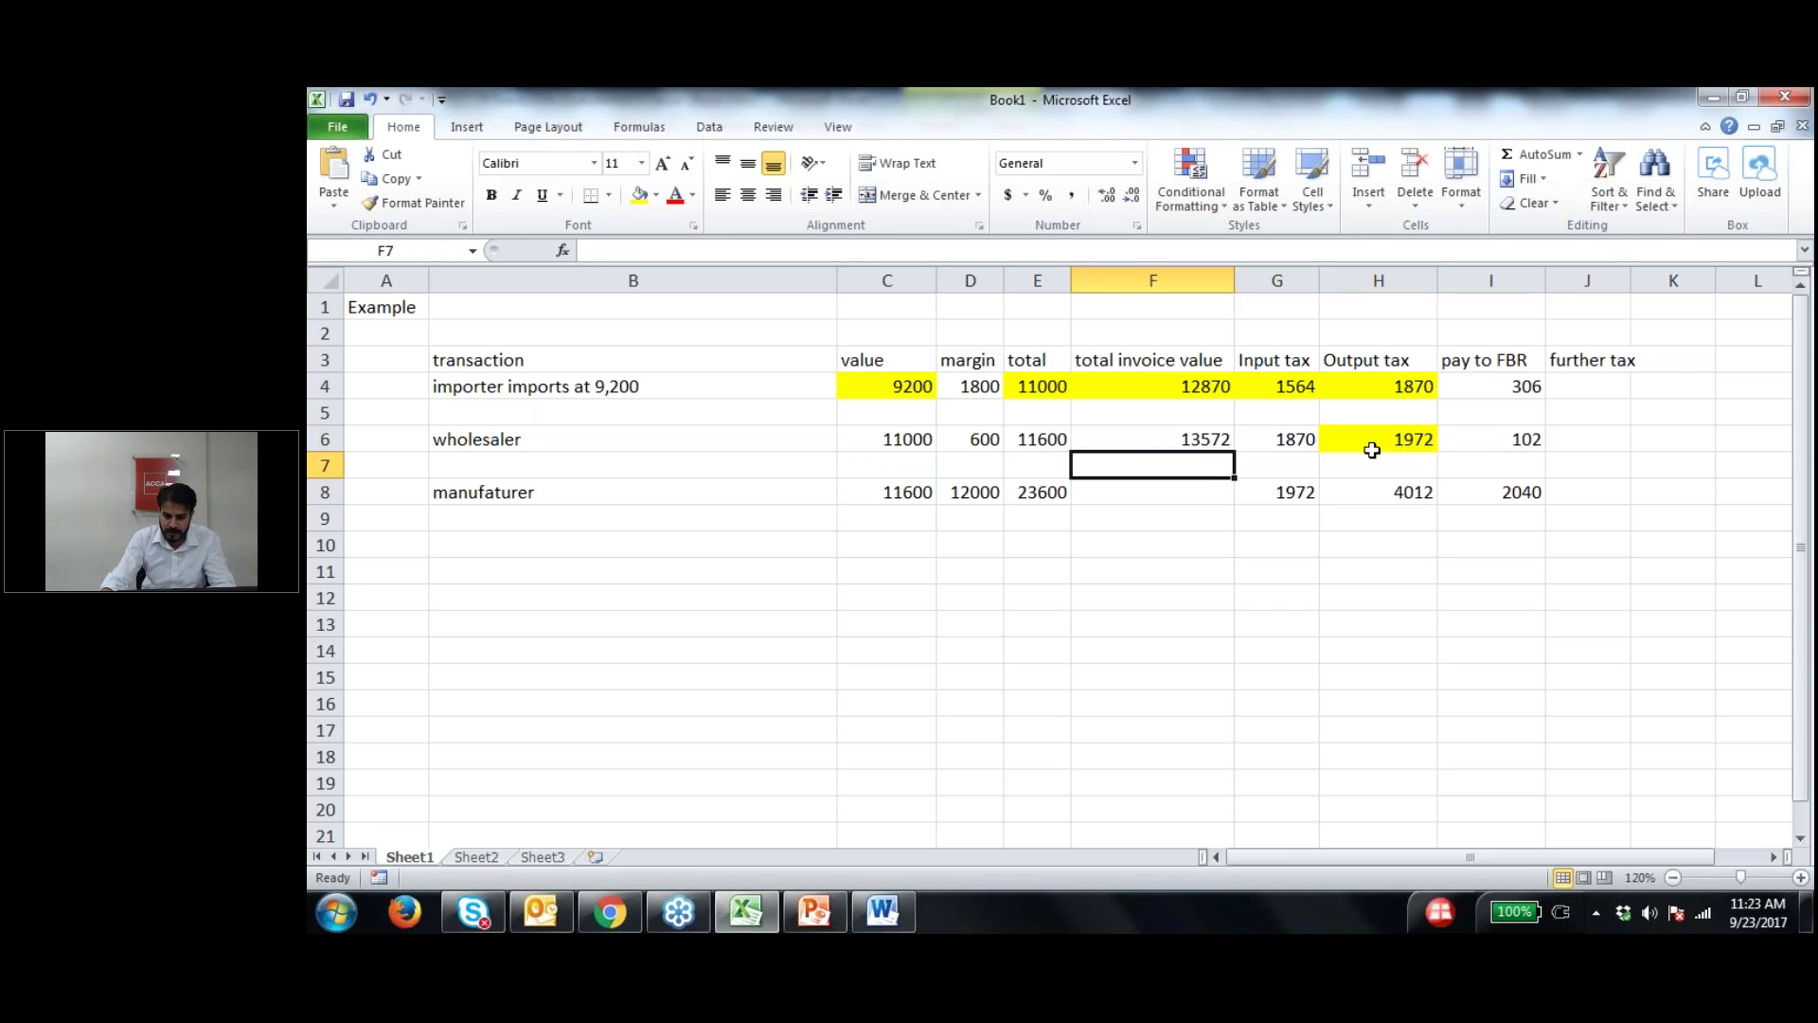
Step: Calculate the manufacturer's total invoice value in F8 with the formula =E8+H8
{"action": "left_click", "coordinate": [1201, 488]}
{"action": "type", "text": "="}
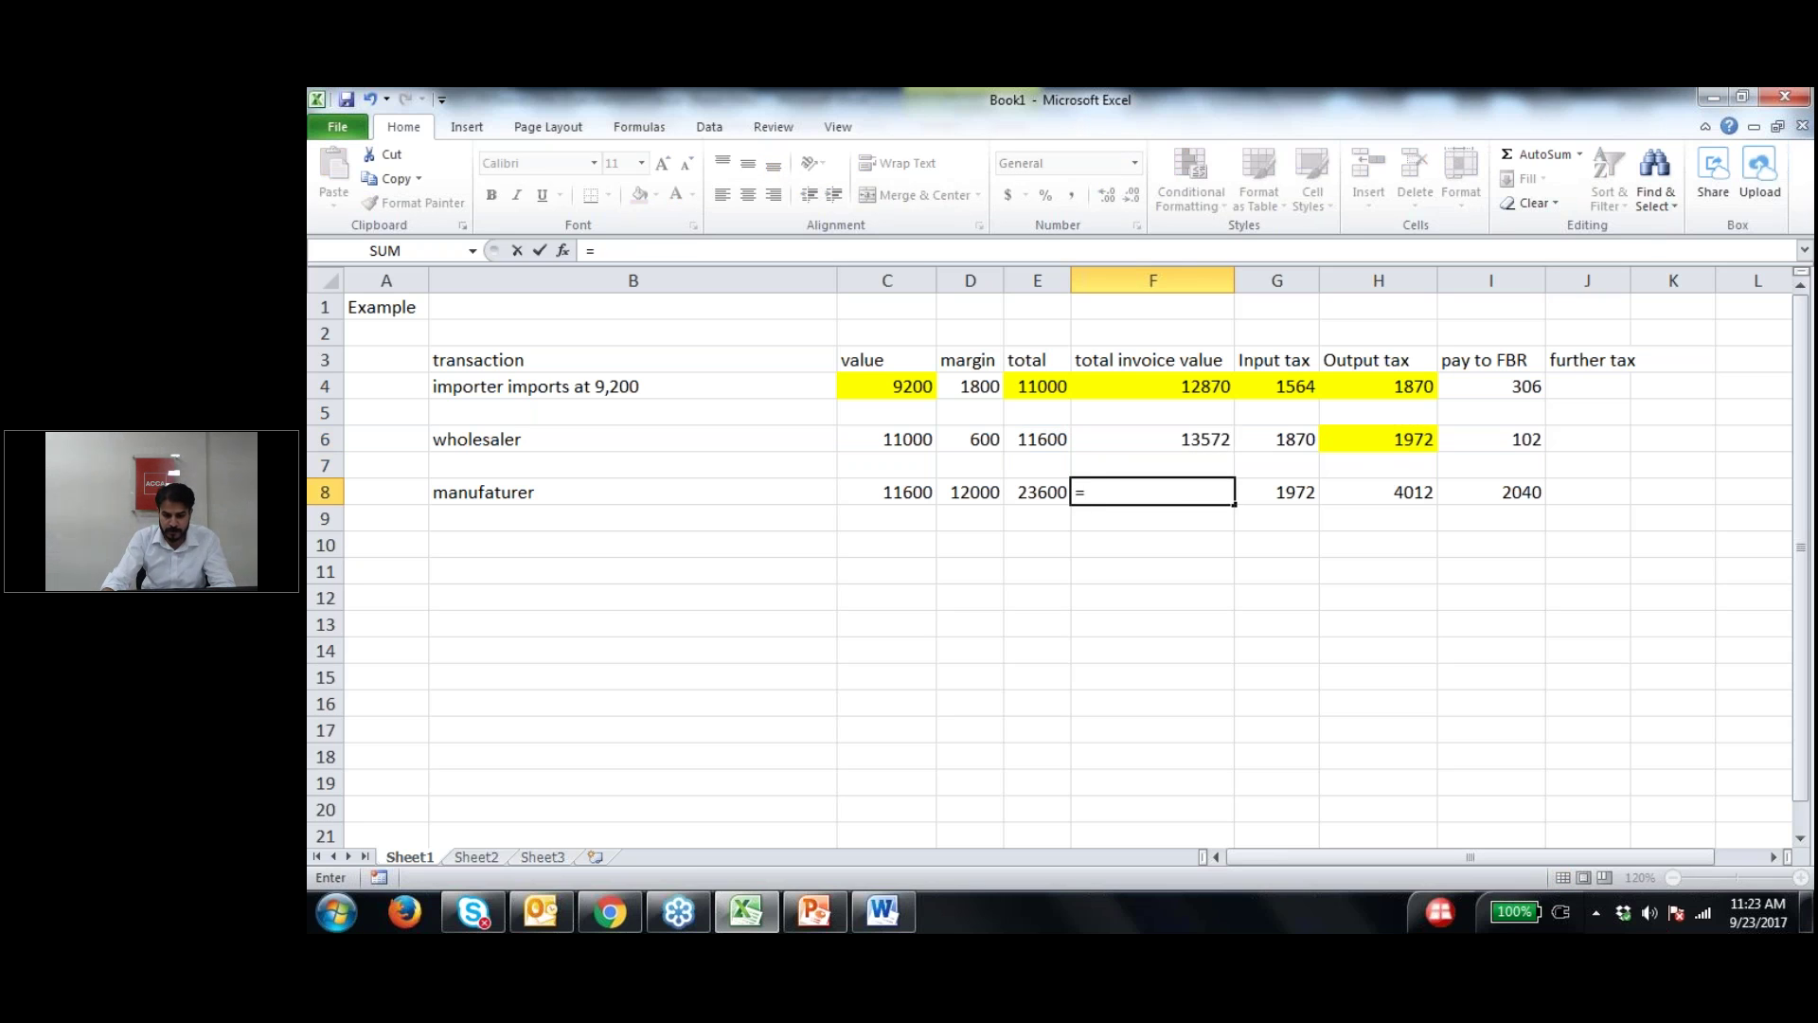
{"action": "left_click", "coordinate": [1051, 492]}
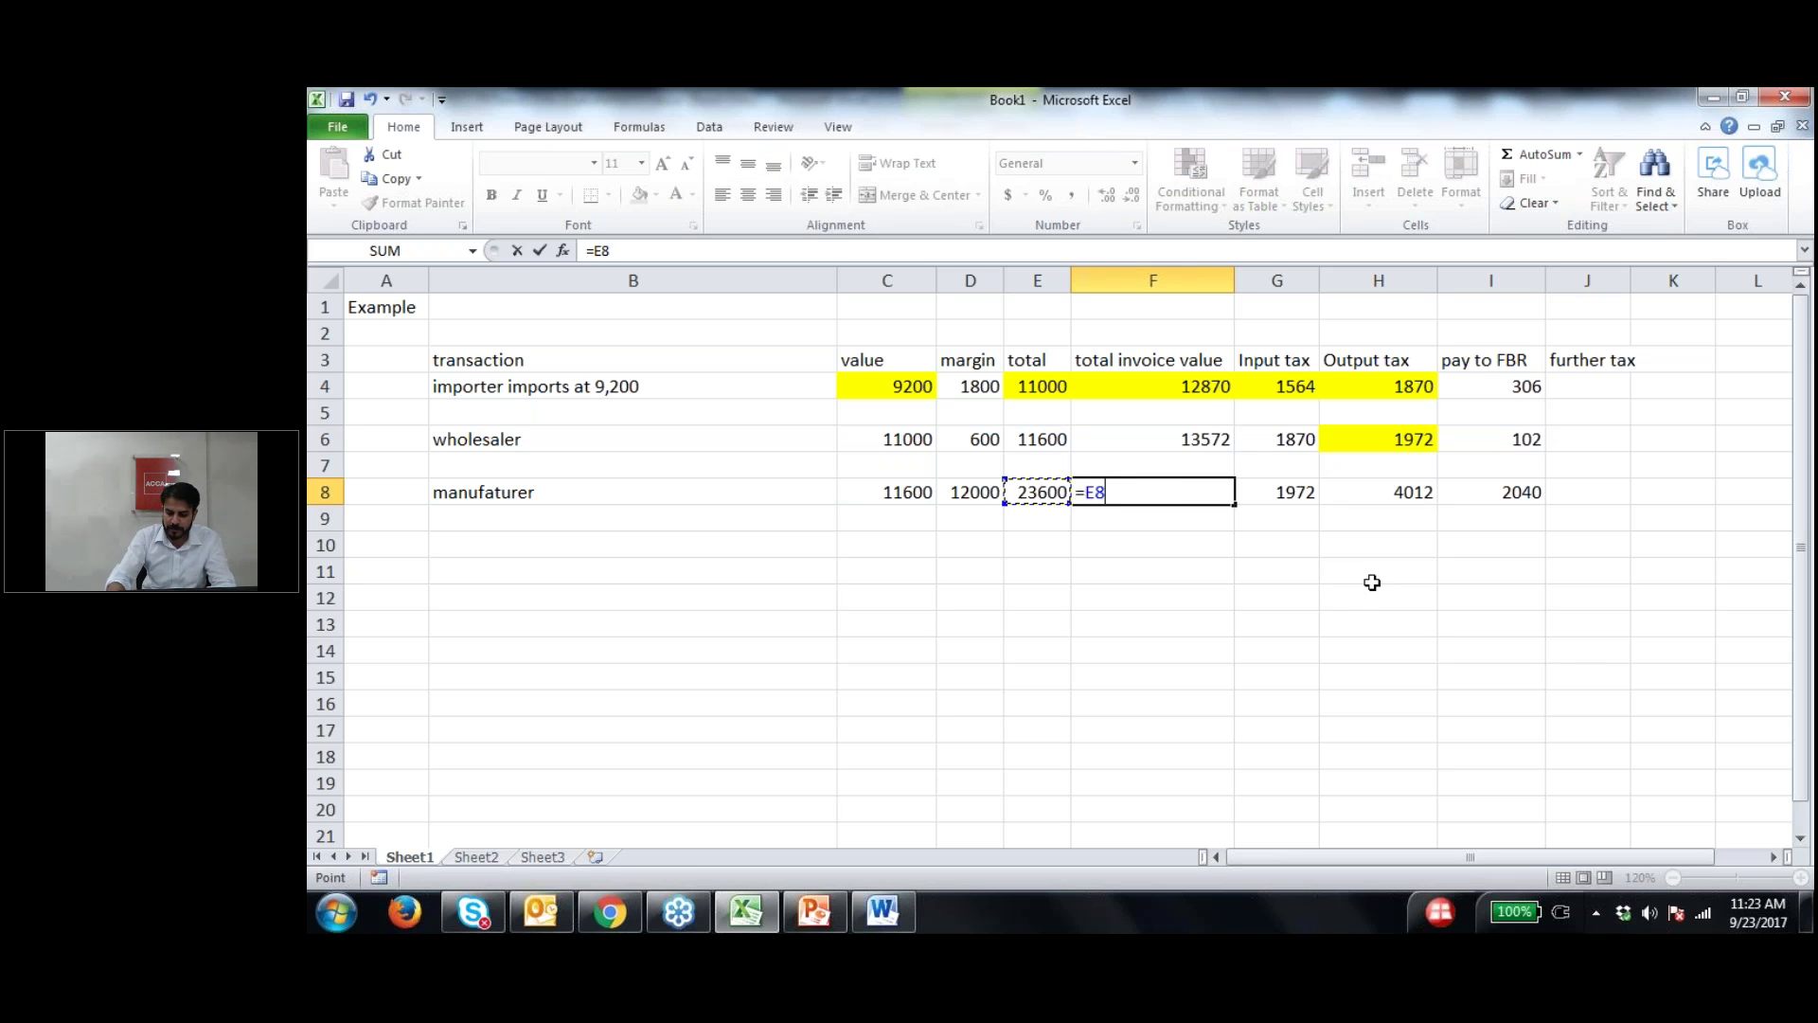
{"action": "type", "text": "+"}
{"action": "left_click", "coordinate": [1384, 493]}
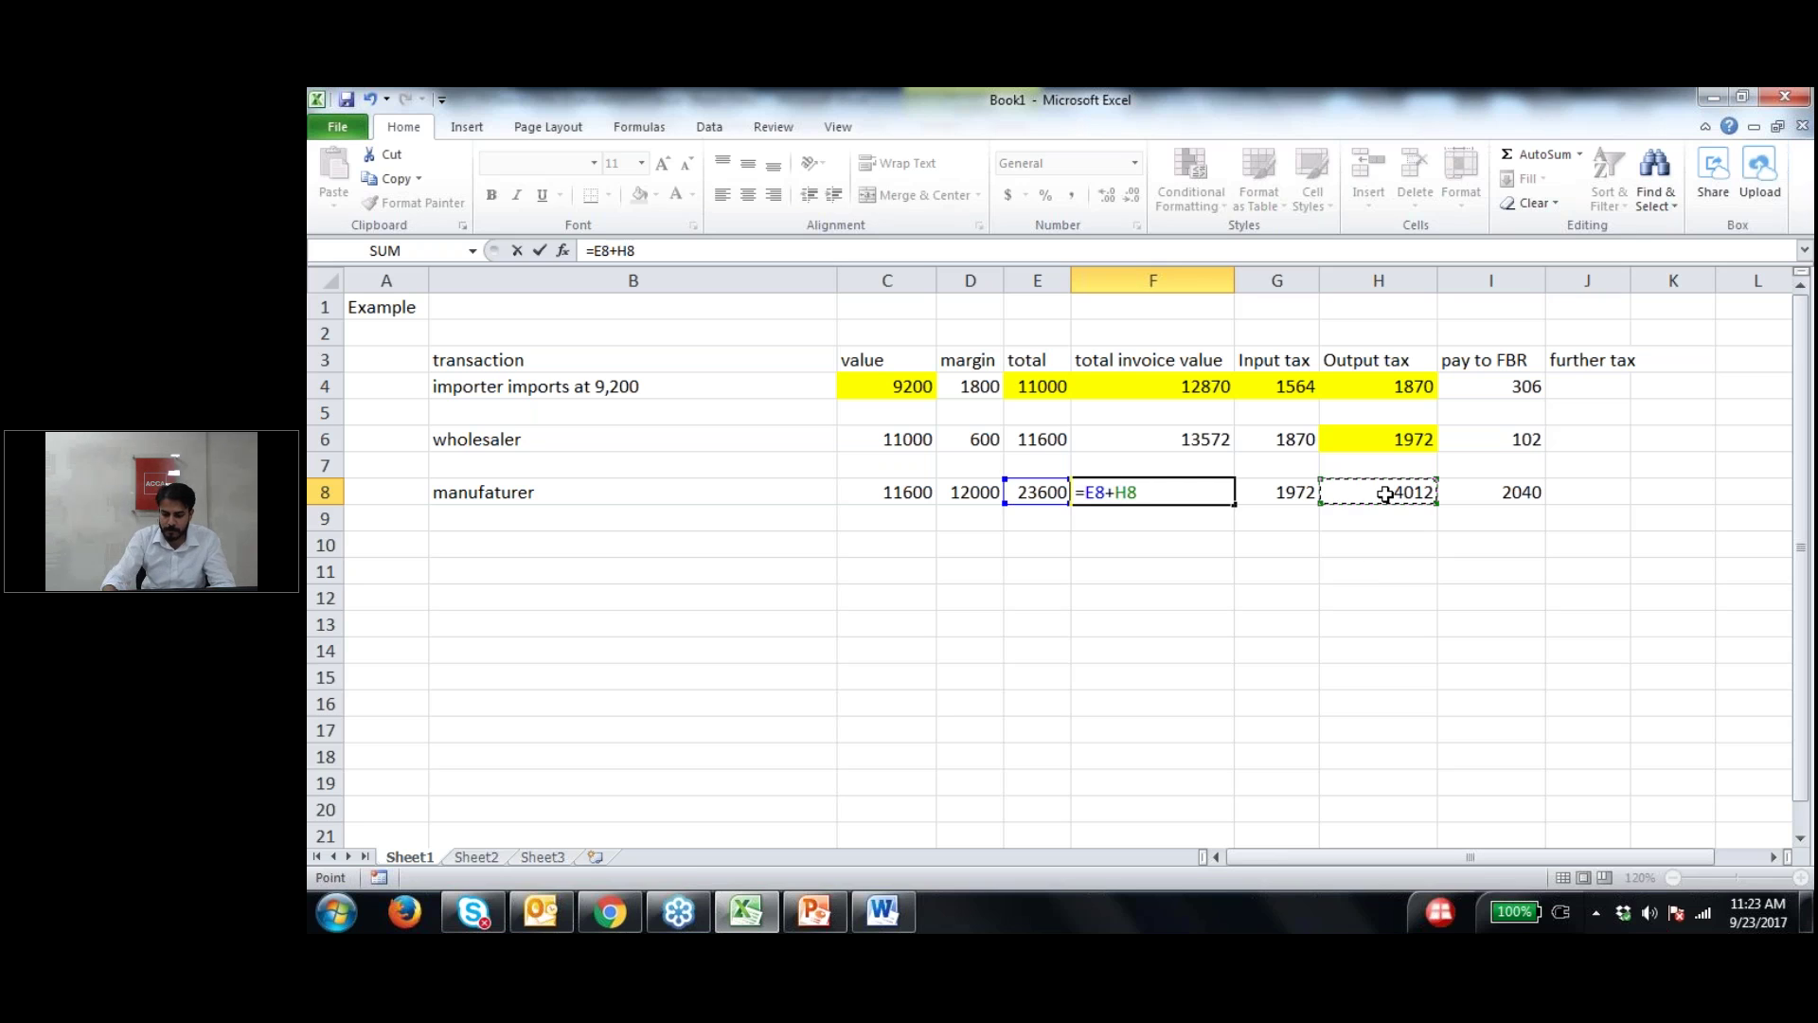
{"action": "key", "text": "Return"}
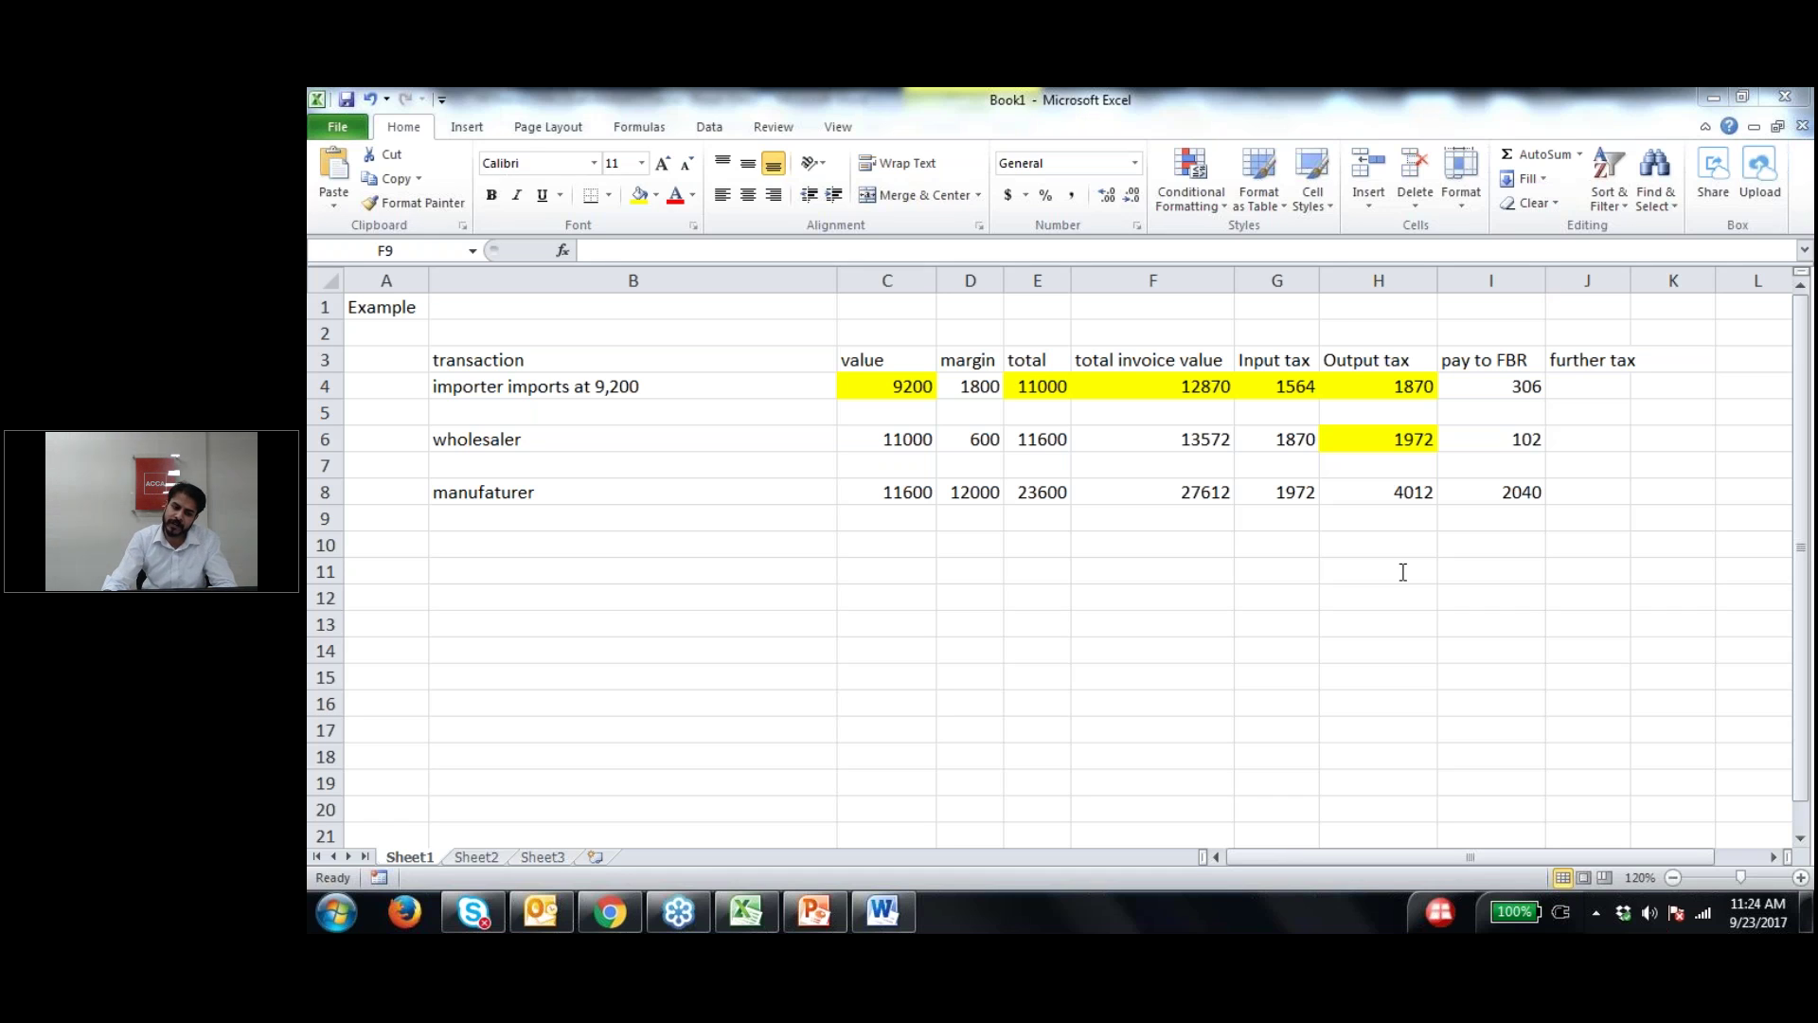
{"action": "key", "text": "alt+Tab"}
{"action": "left_click", "coordinate": [501, 568]}
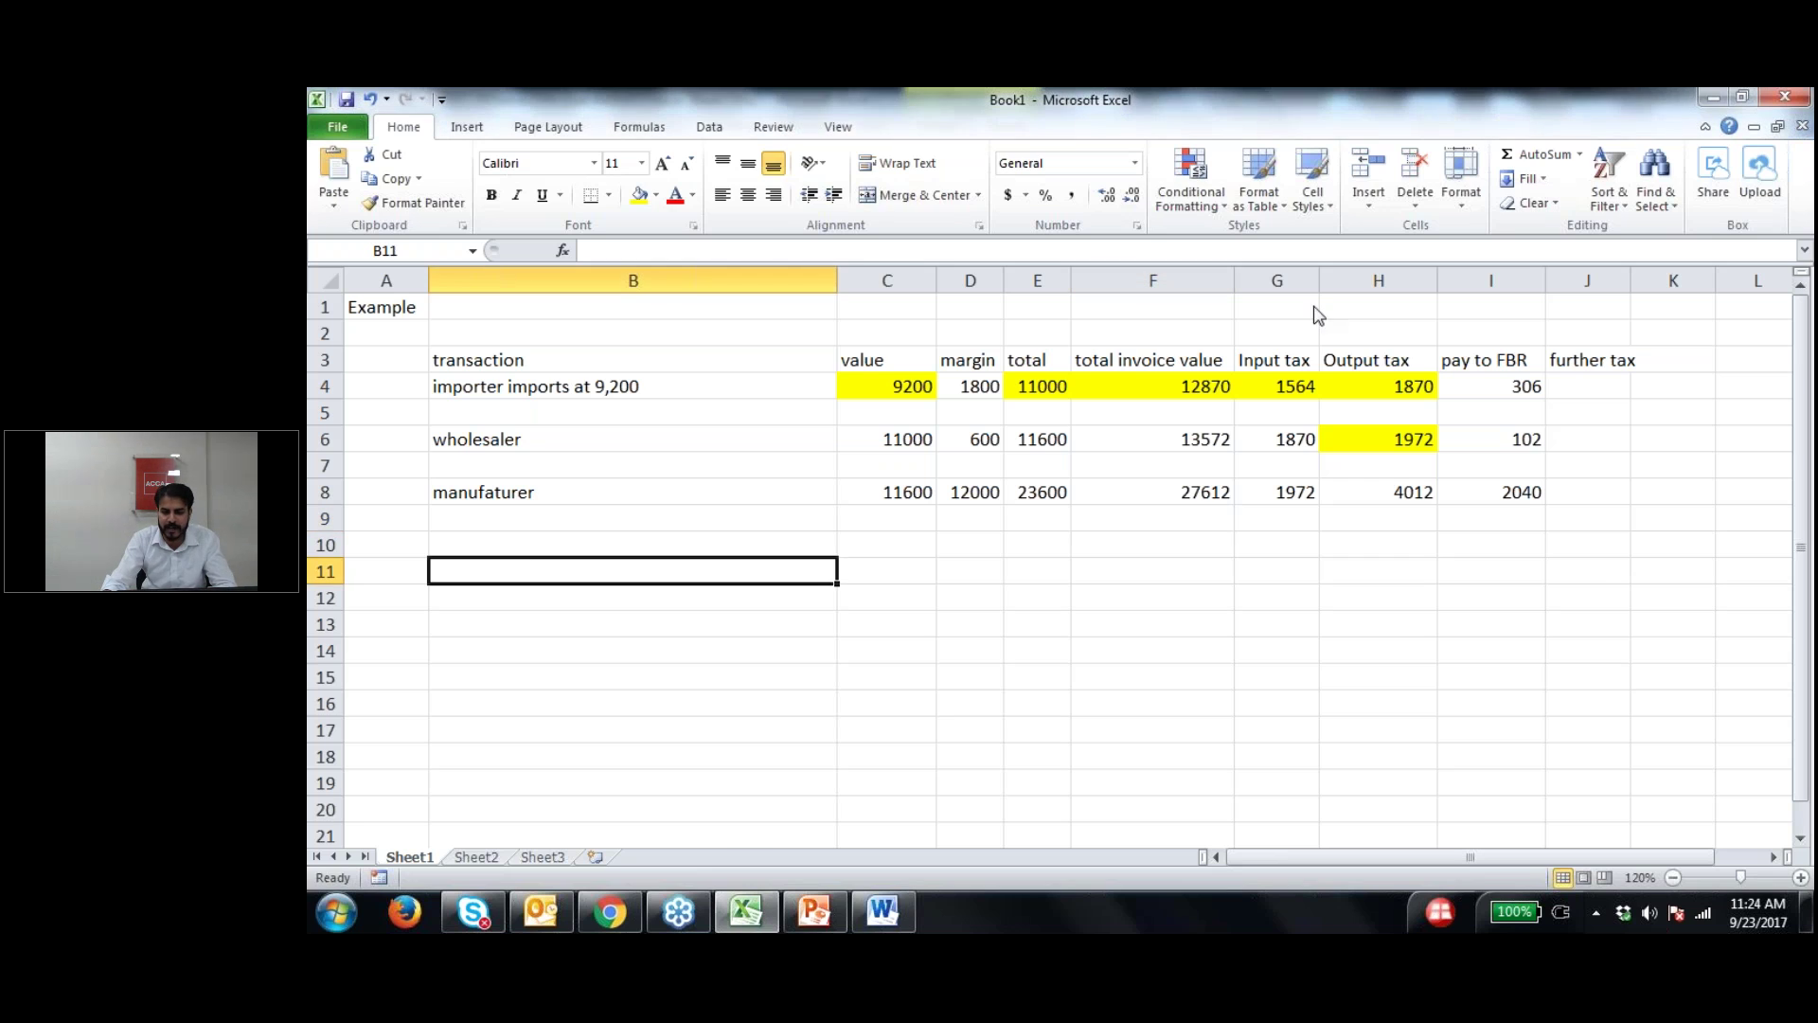
{"action": "left_click", "coordinate": [1040, 493]}
{"action": "left_click", "coordinate": [1405, 495]}
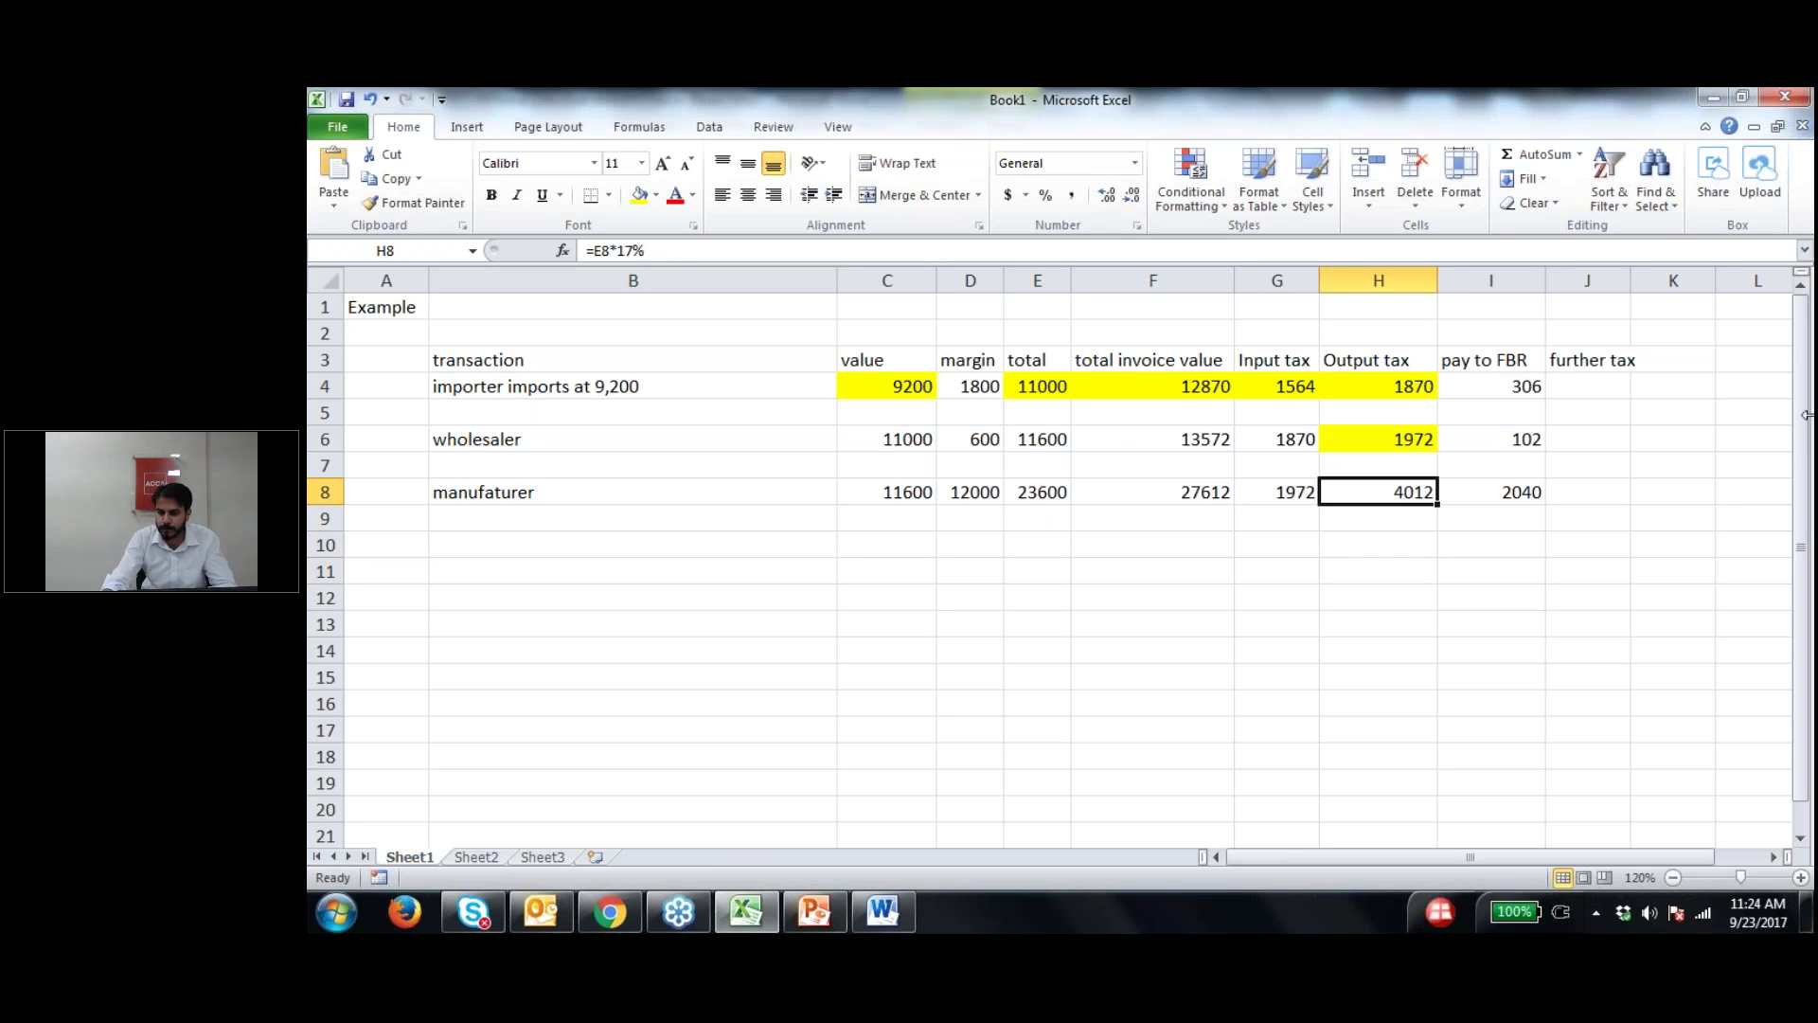
{"action": "left_click", "coordinate": [1329, 549]}
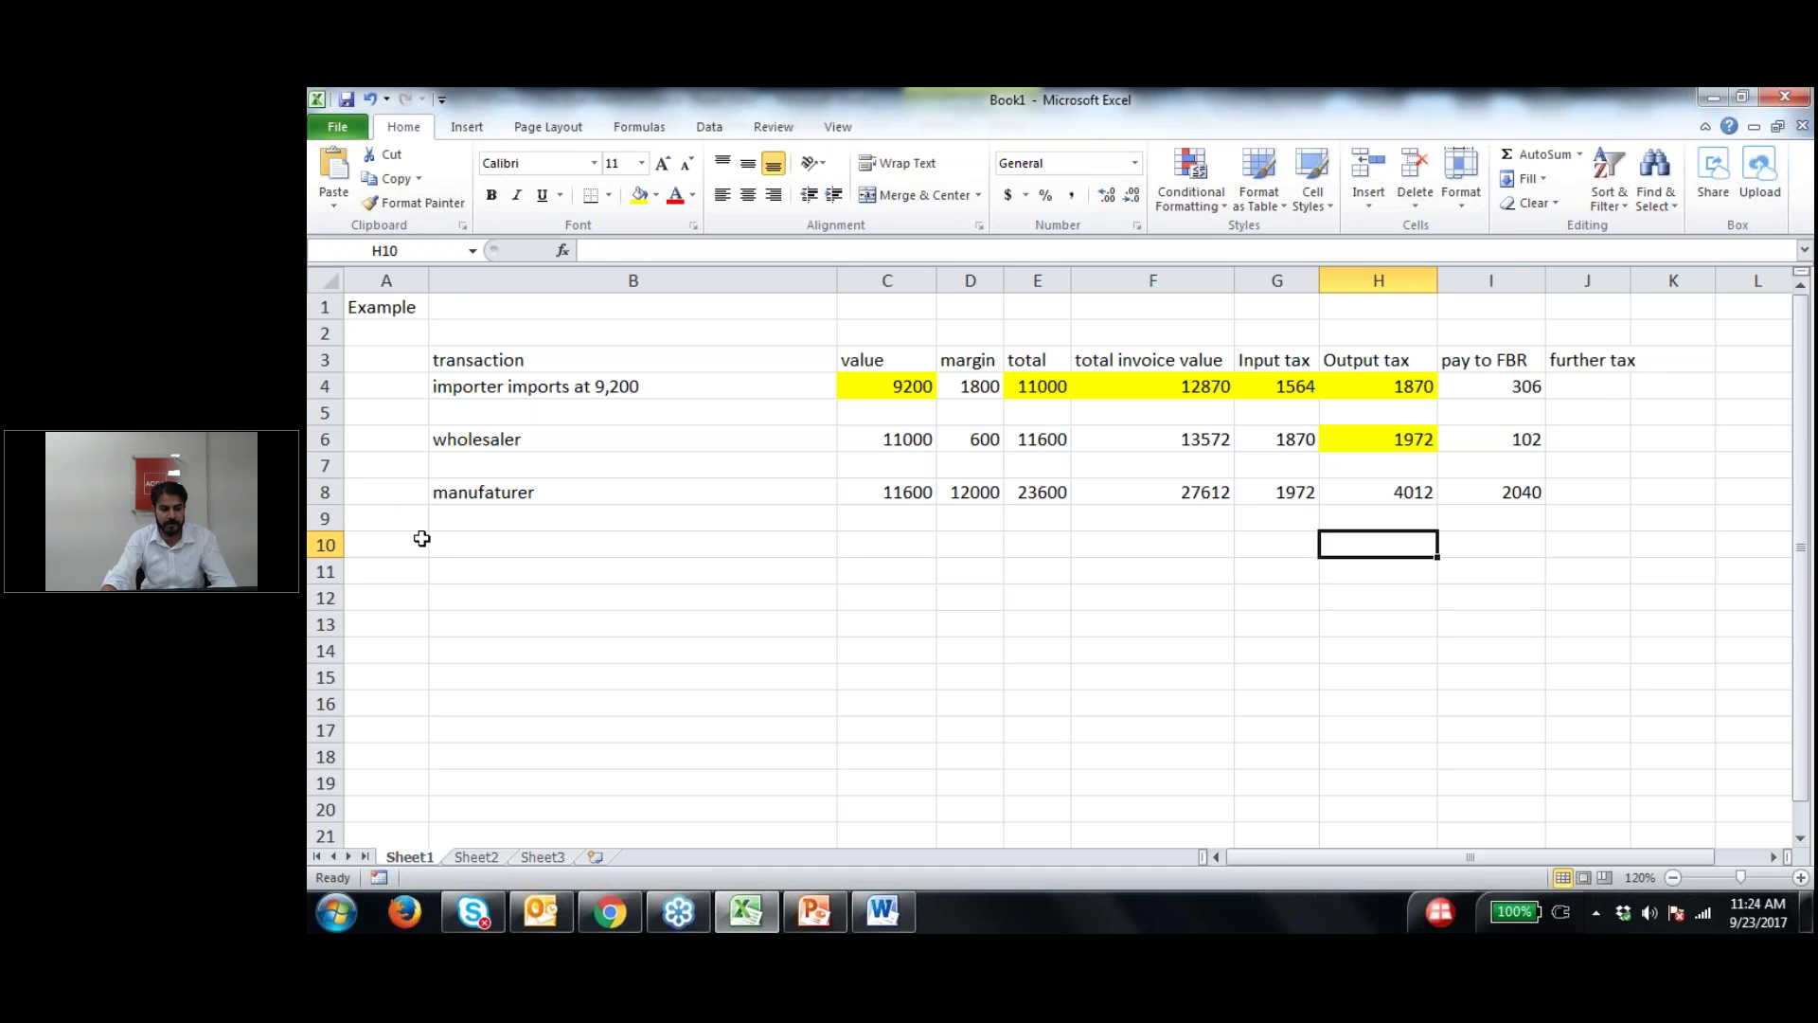
Step: Start another transaction row by entering "wholesaler" in B10 and a value of 23600 in C10
{"action": "left_click", "coordinate": [449, 549]}
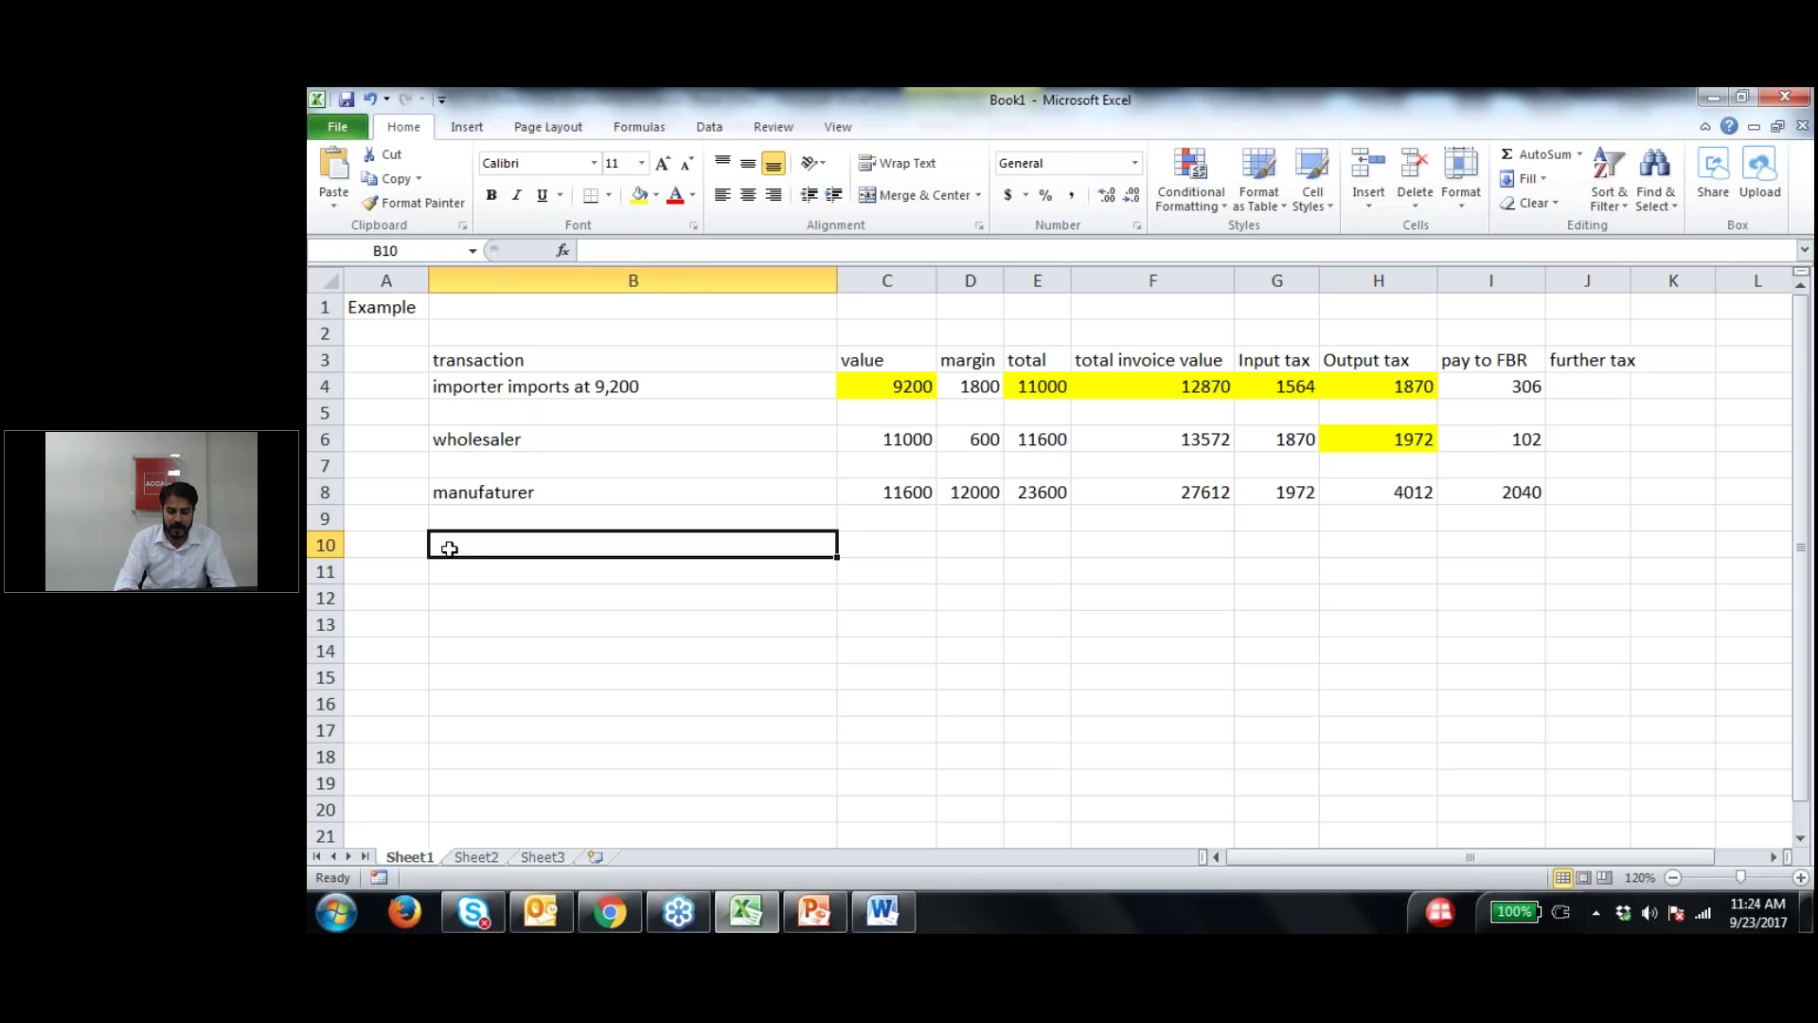
{"action": "type", "text": "wholesales"}
{"action": "key", "text": "BackSpace"}
{"action": "type", "text": "r"}
{"action": "key", "text": "Tab"}
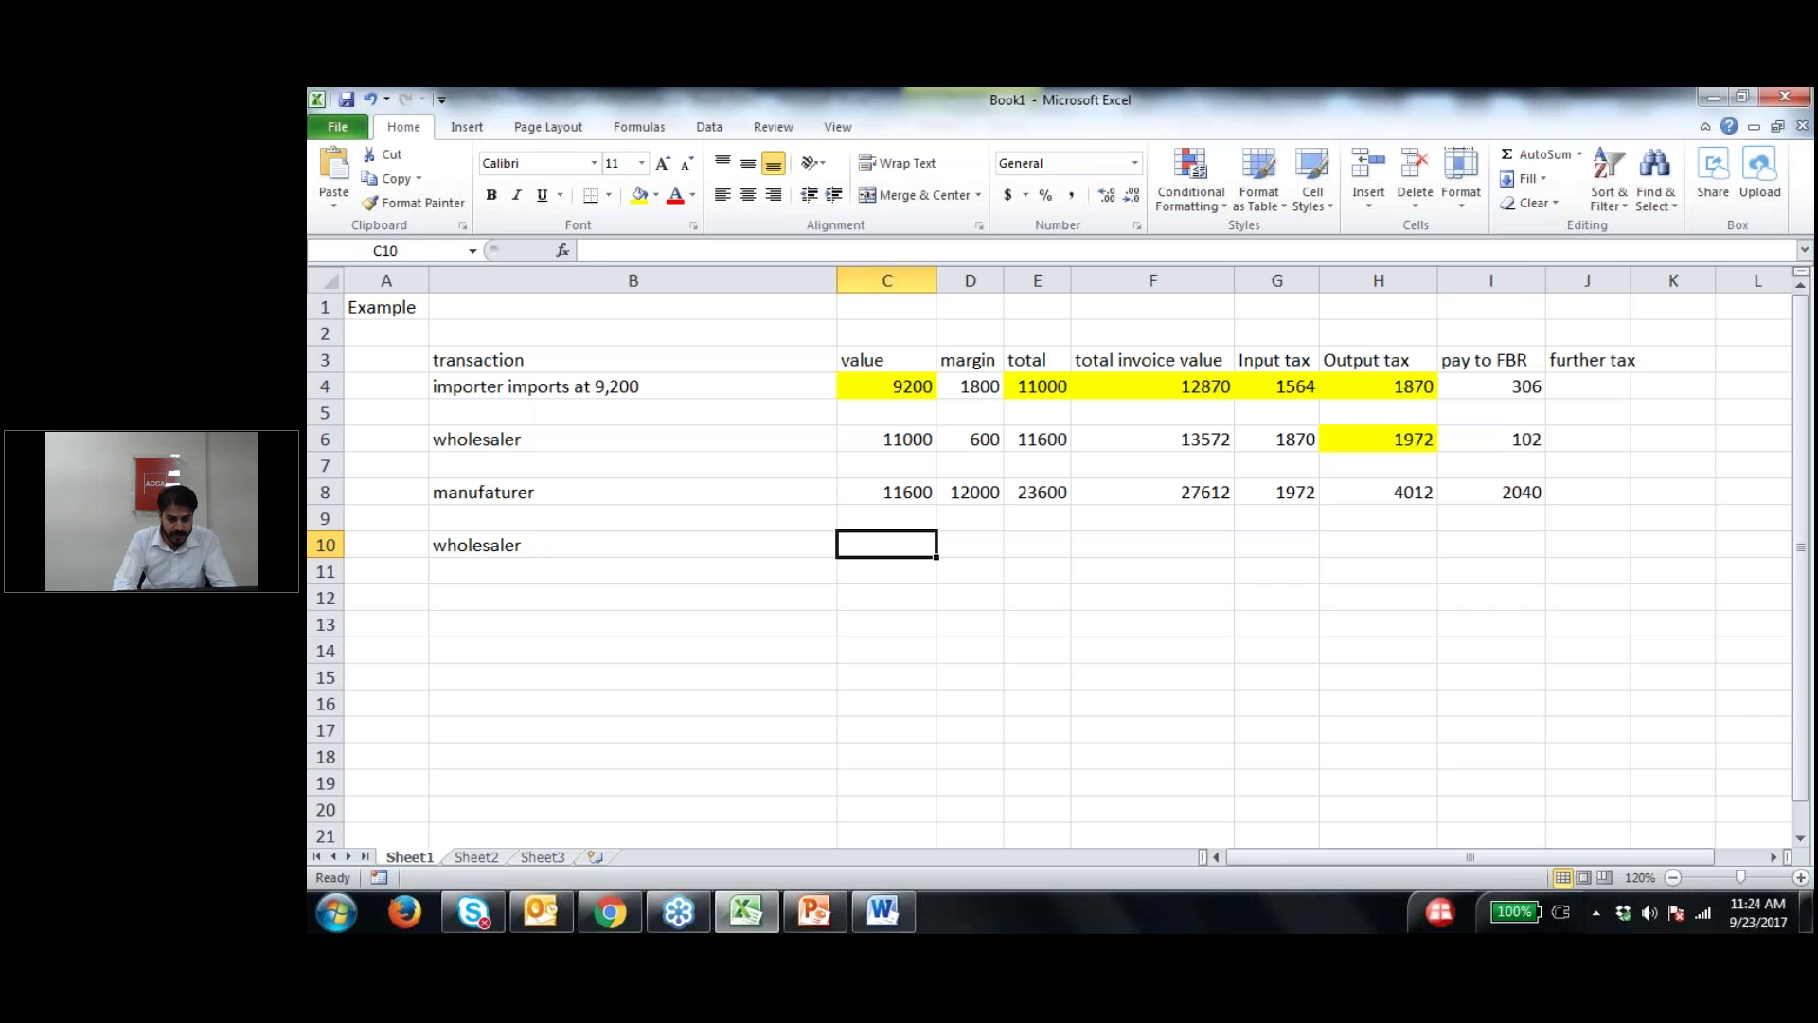
{"action": "type", "text": "23600"}
{"action": "key", "text": "Return"}
{"action": "left_click", "coordinate": [886, 545]}
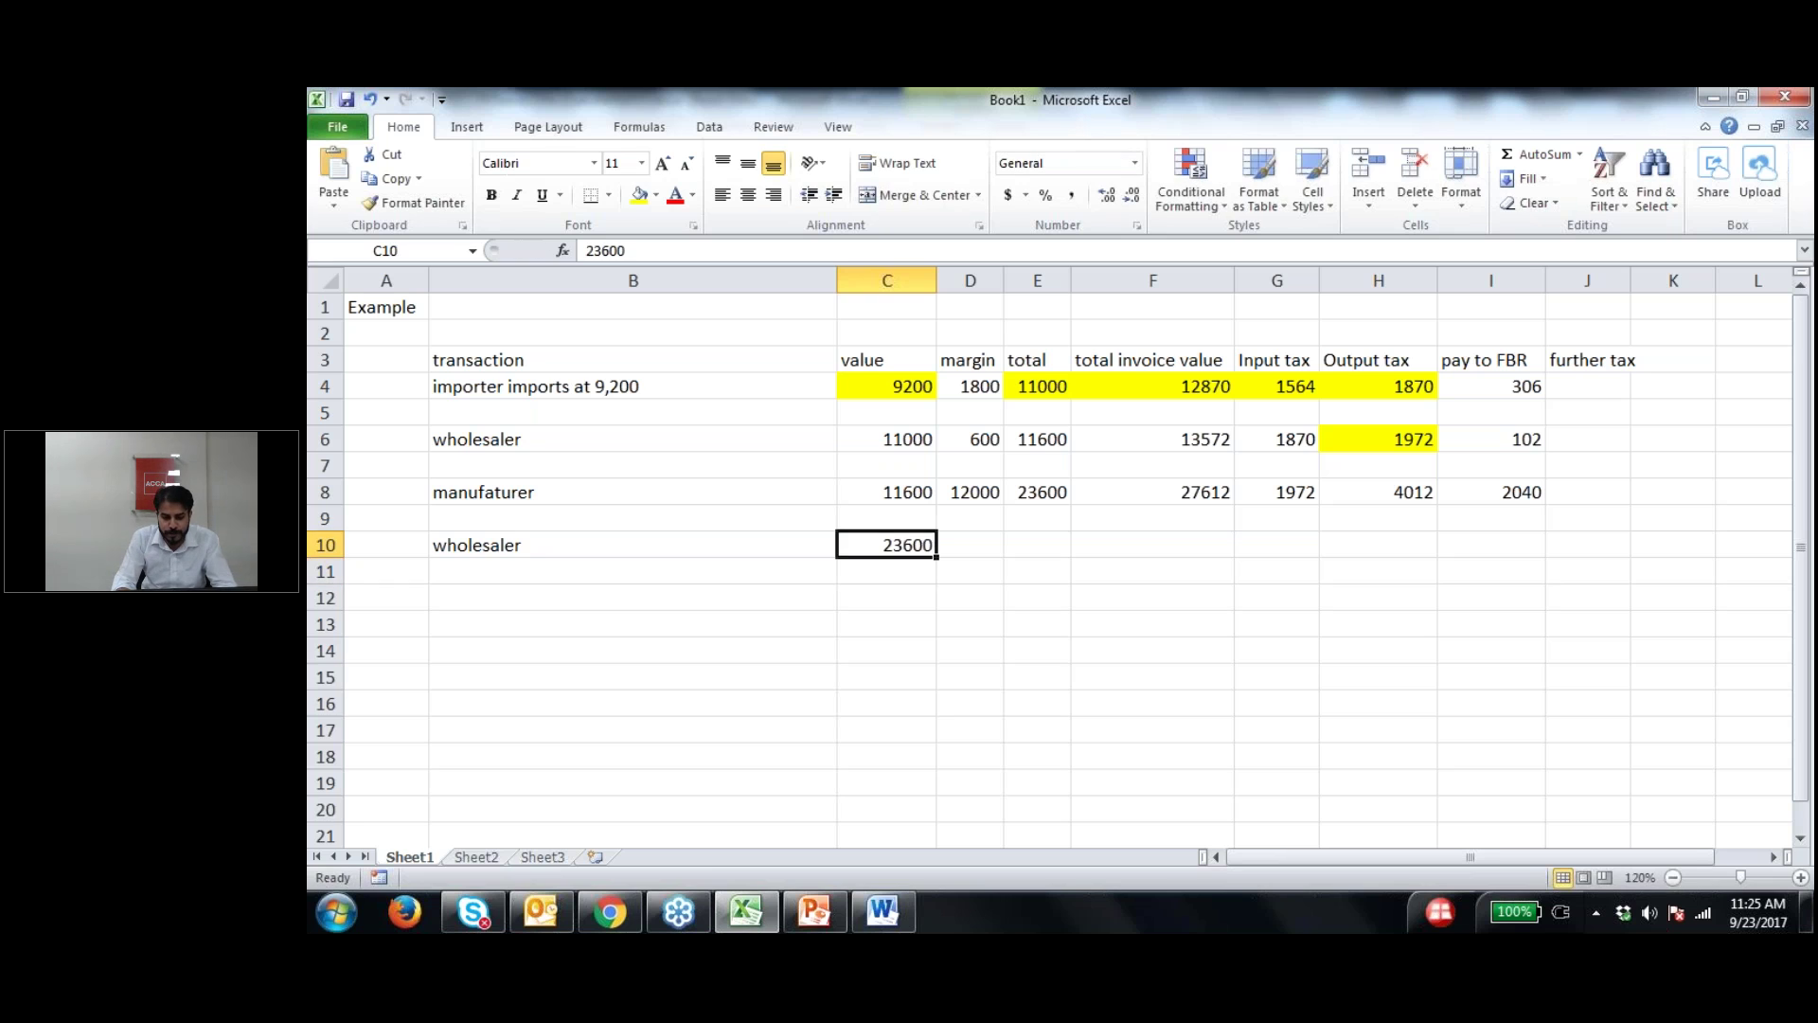
Step: Enter 4012 in F10 on the second wholesaler's row
{"action": "left_click", "coordinate": [1152, 545]}
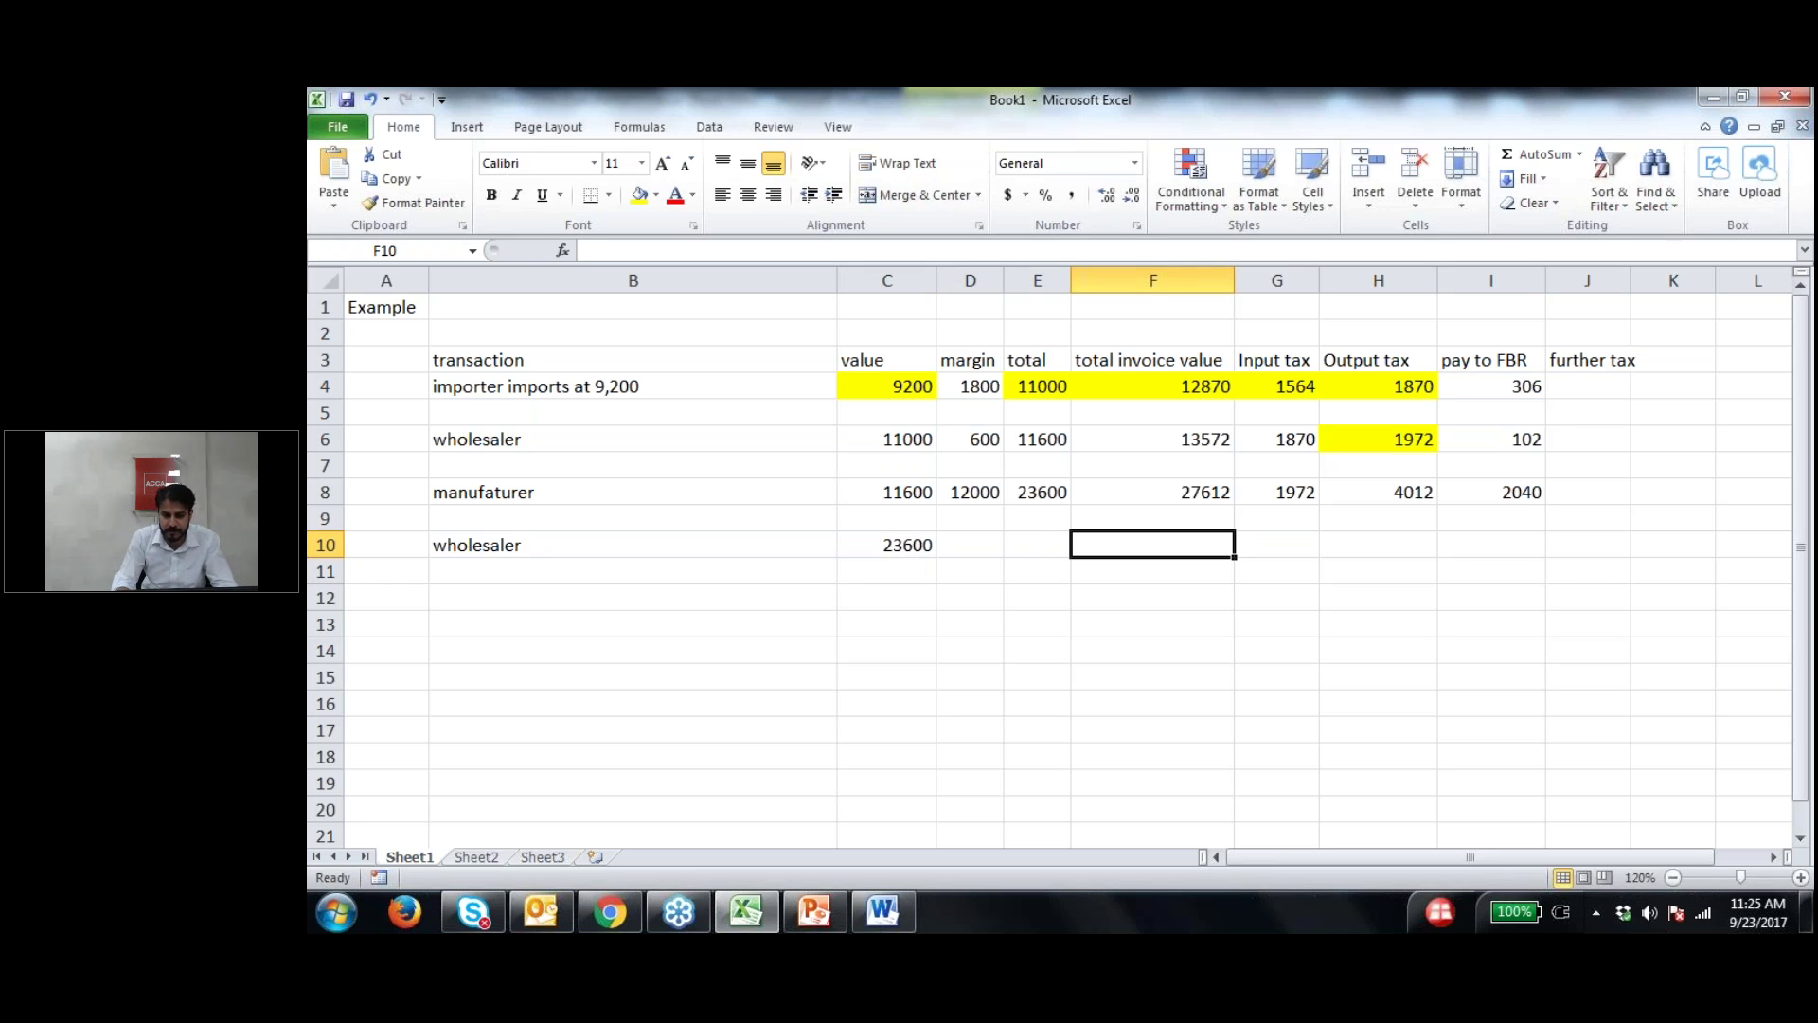
{"action": "type", "text": "4012"}
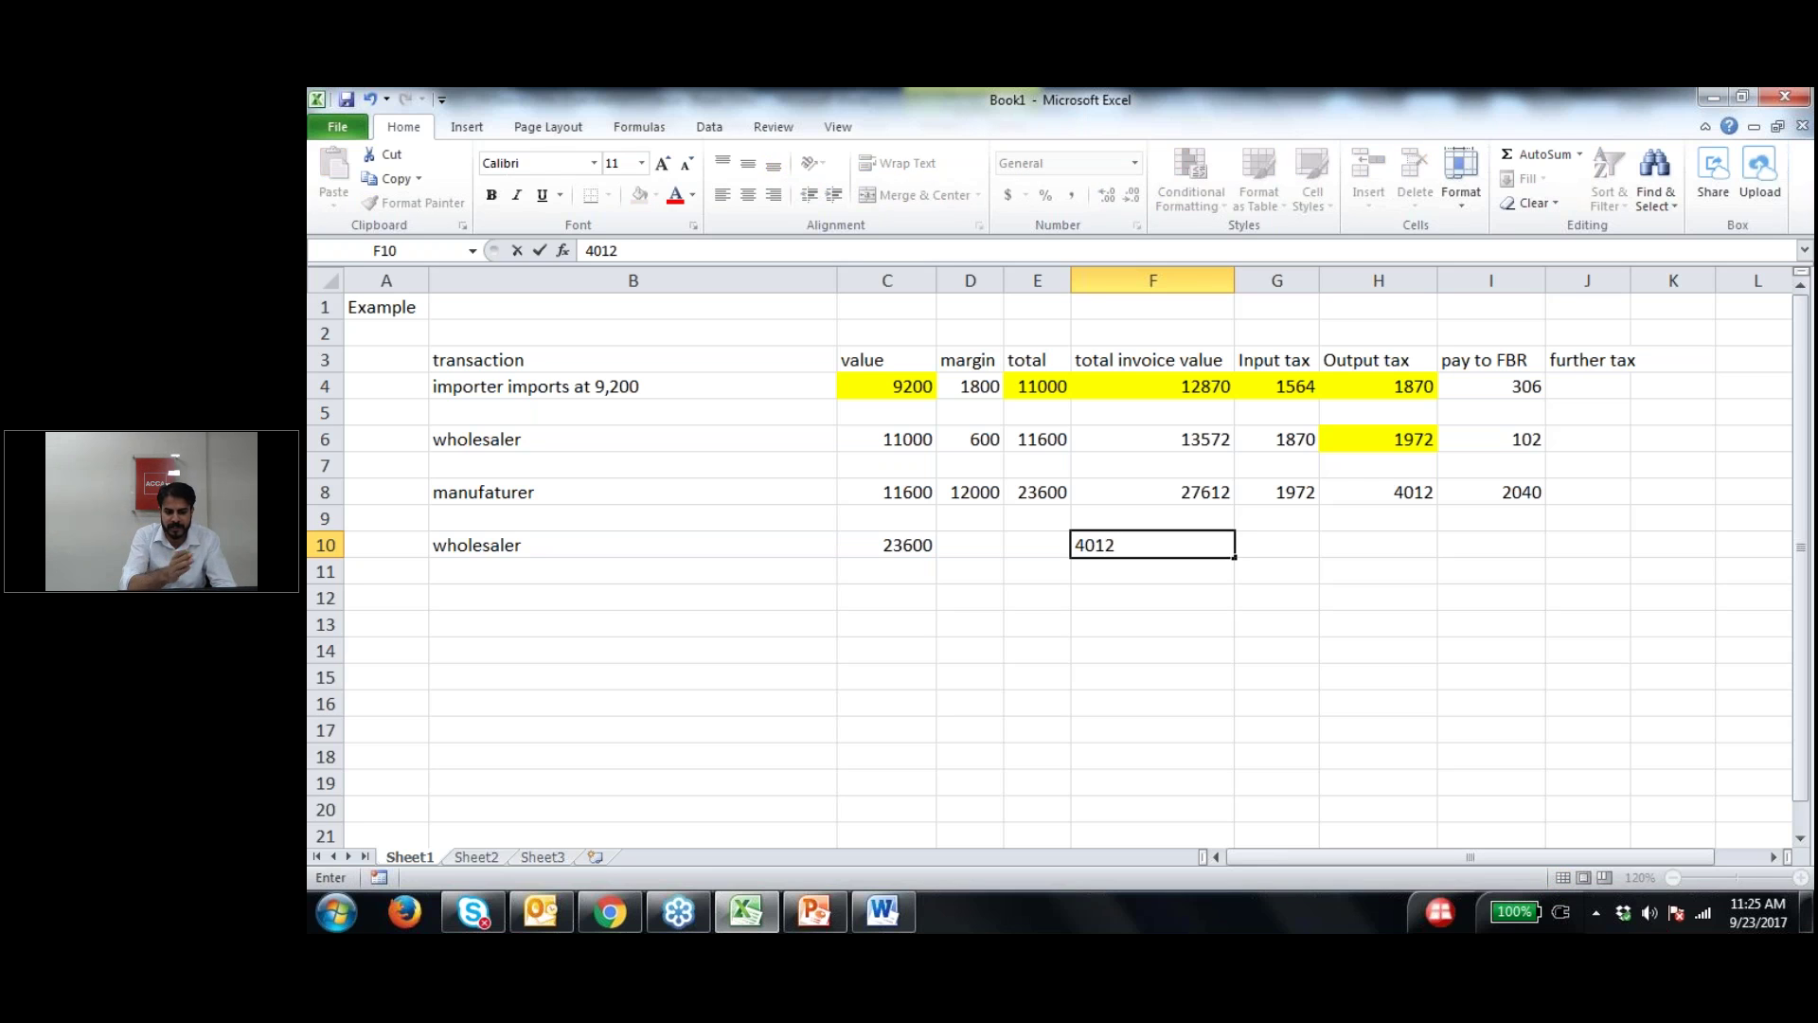
{"action": "key", "text": "Return"}
Step: Enter a margin of 400 in D10 and sum the second wholesaler's value and margin in E10
{"action": "left_click", "coordinate": [969, 545]}
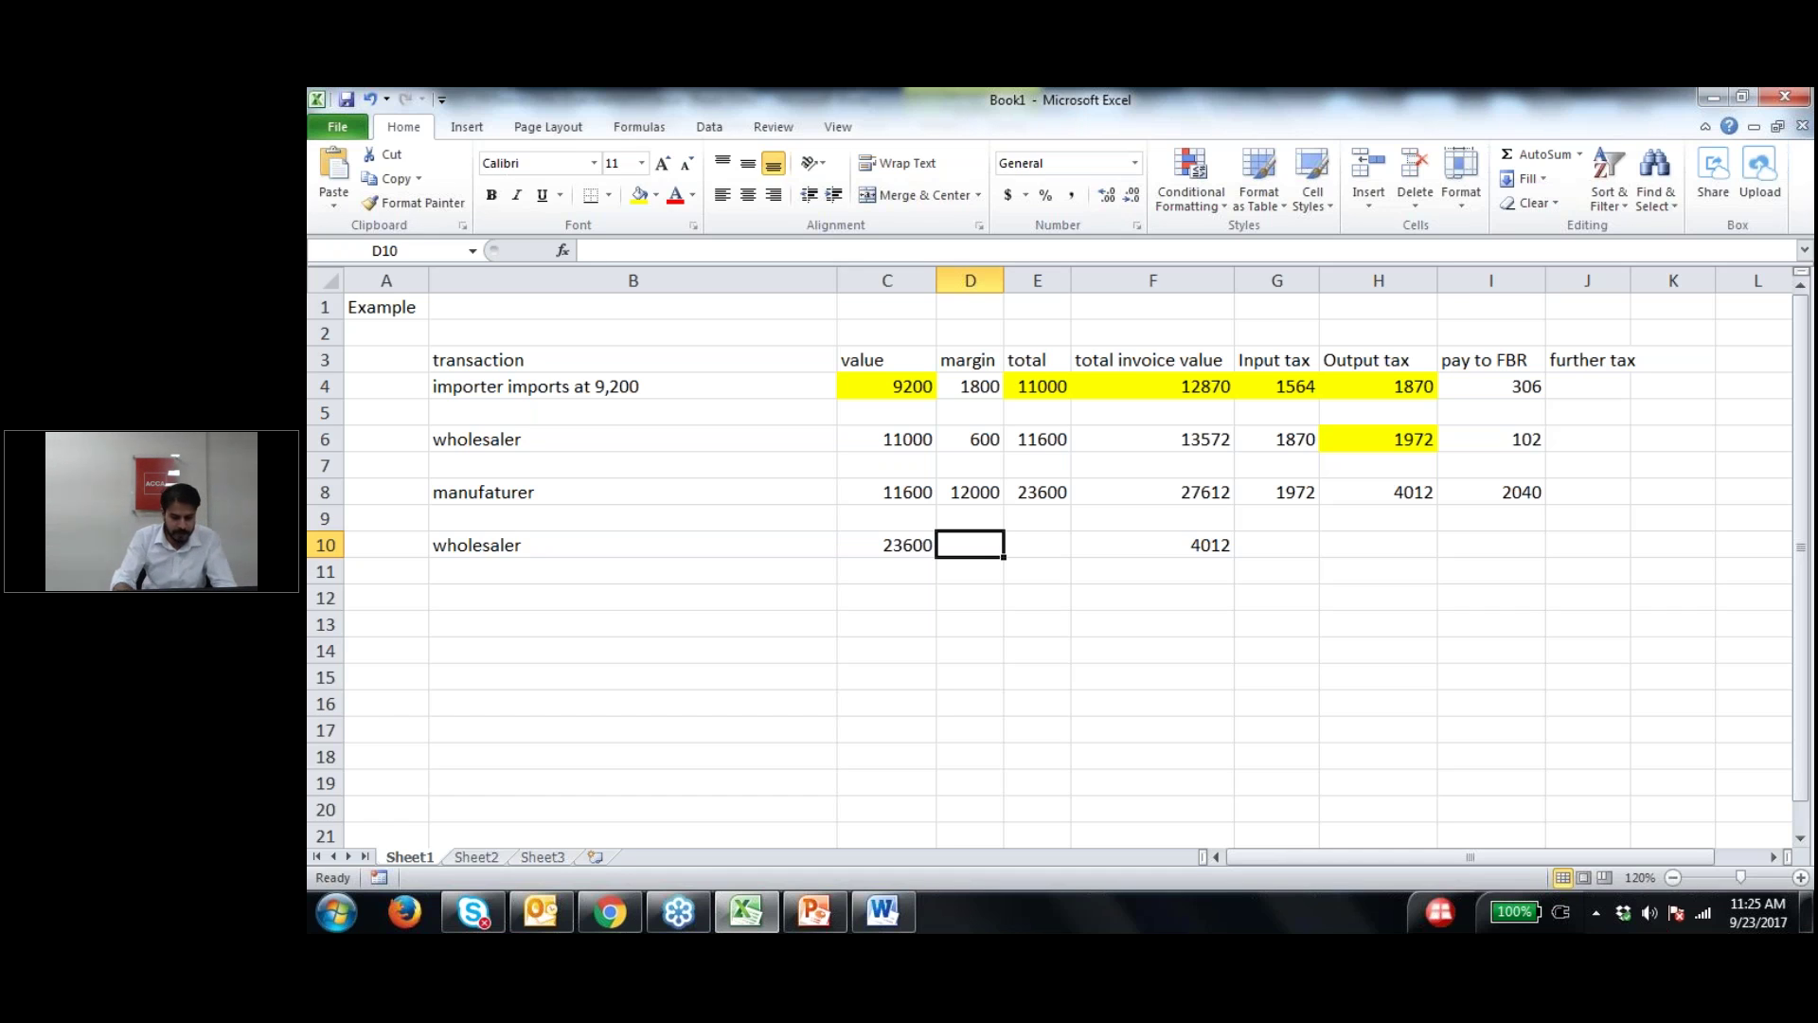
{"action": "type", "text": "4"}
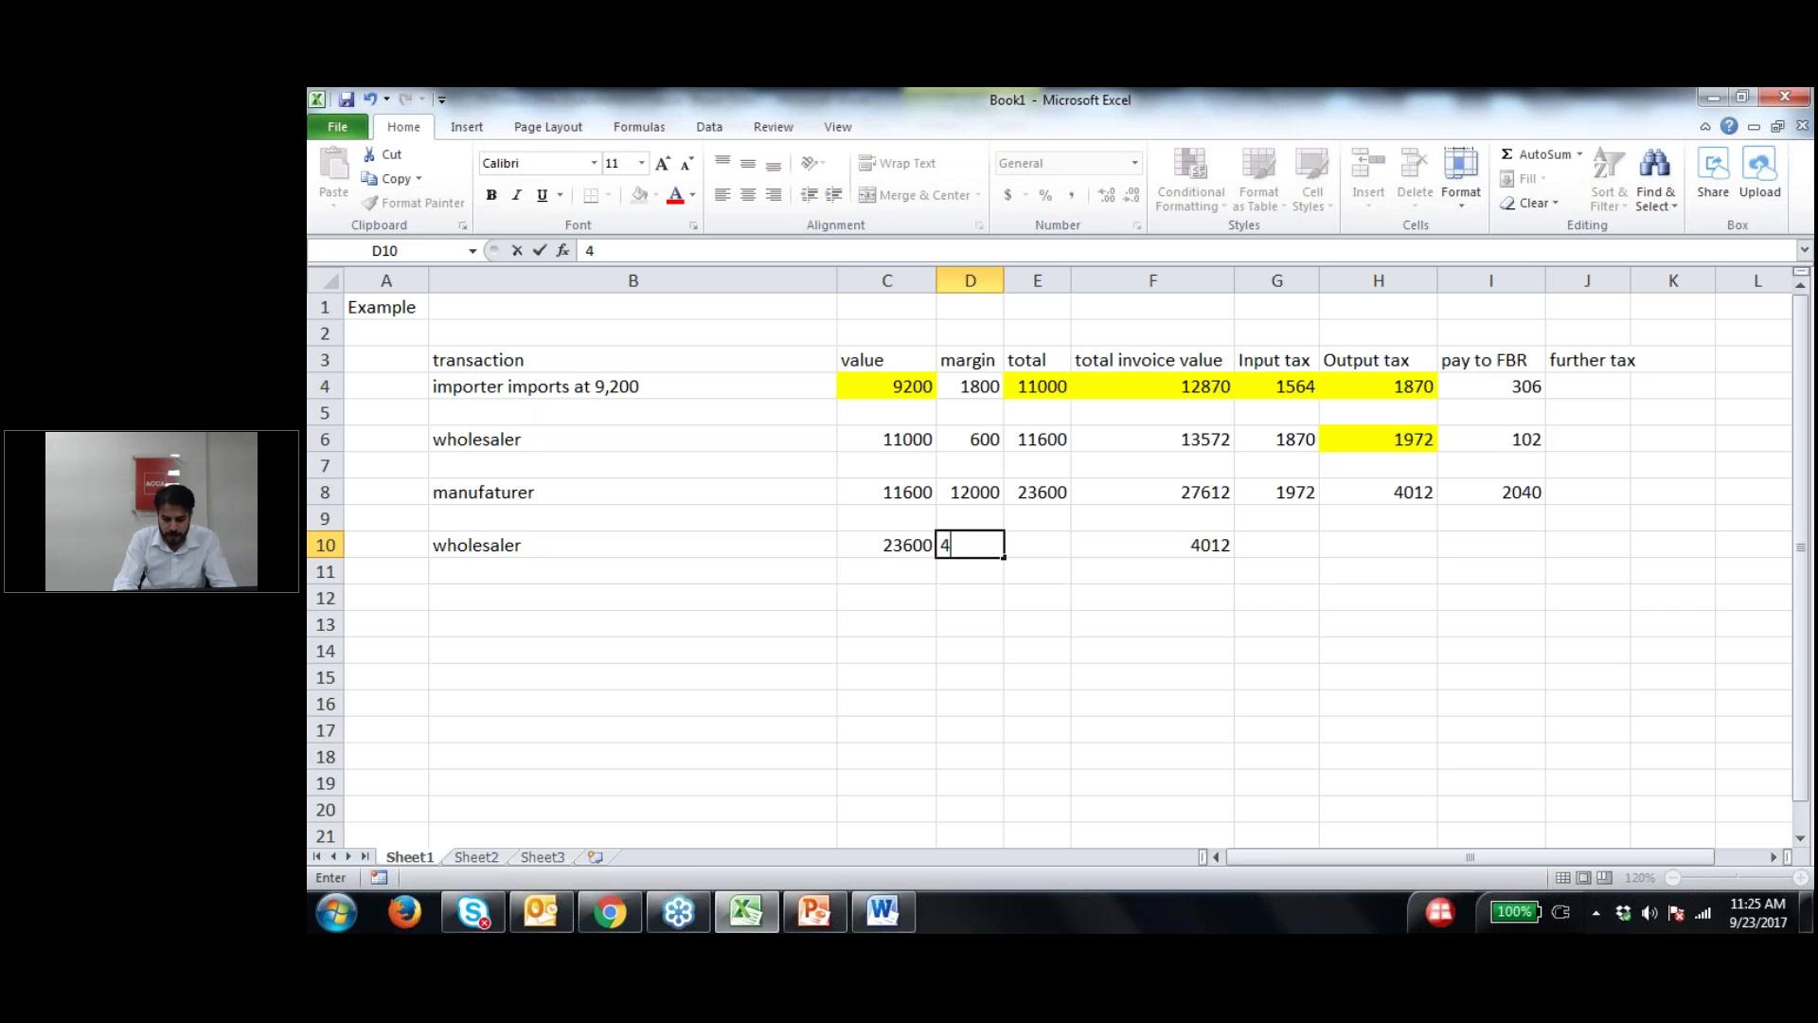
{"action": "type", "text": "00"}
{"action": "key", "text": "Return"}
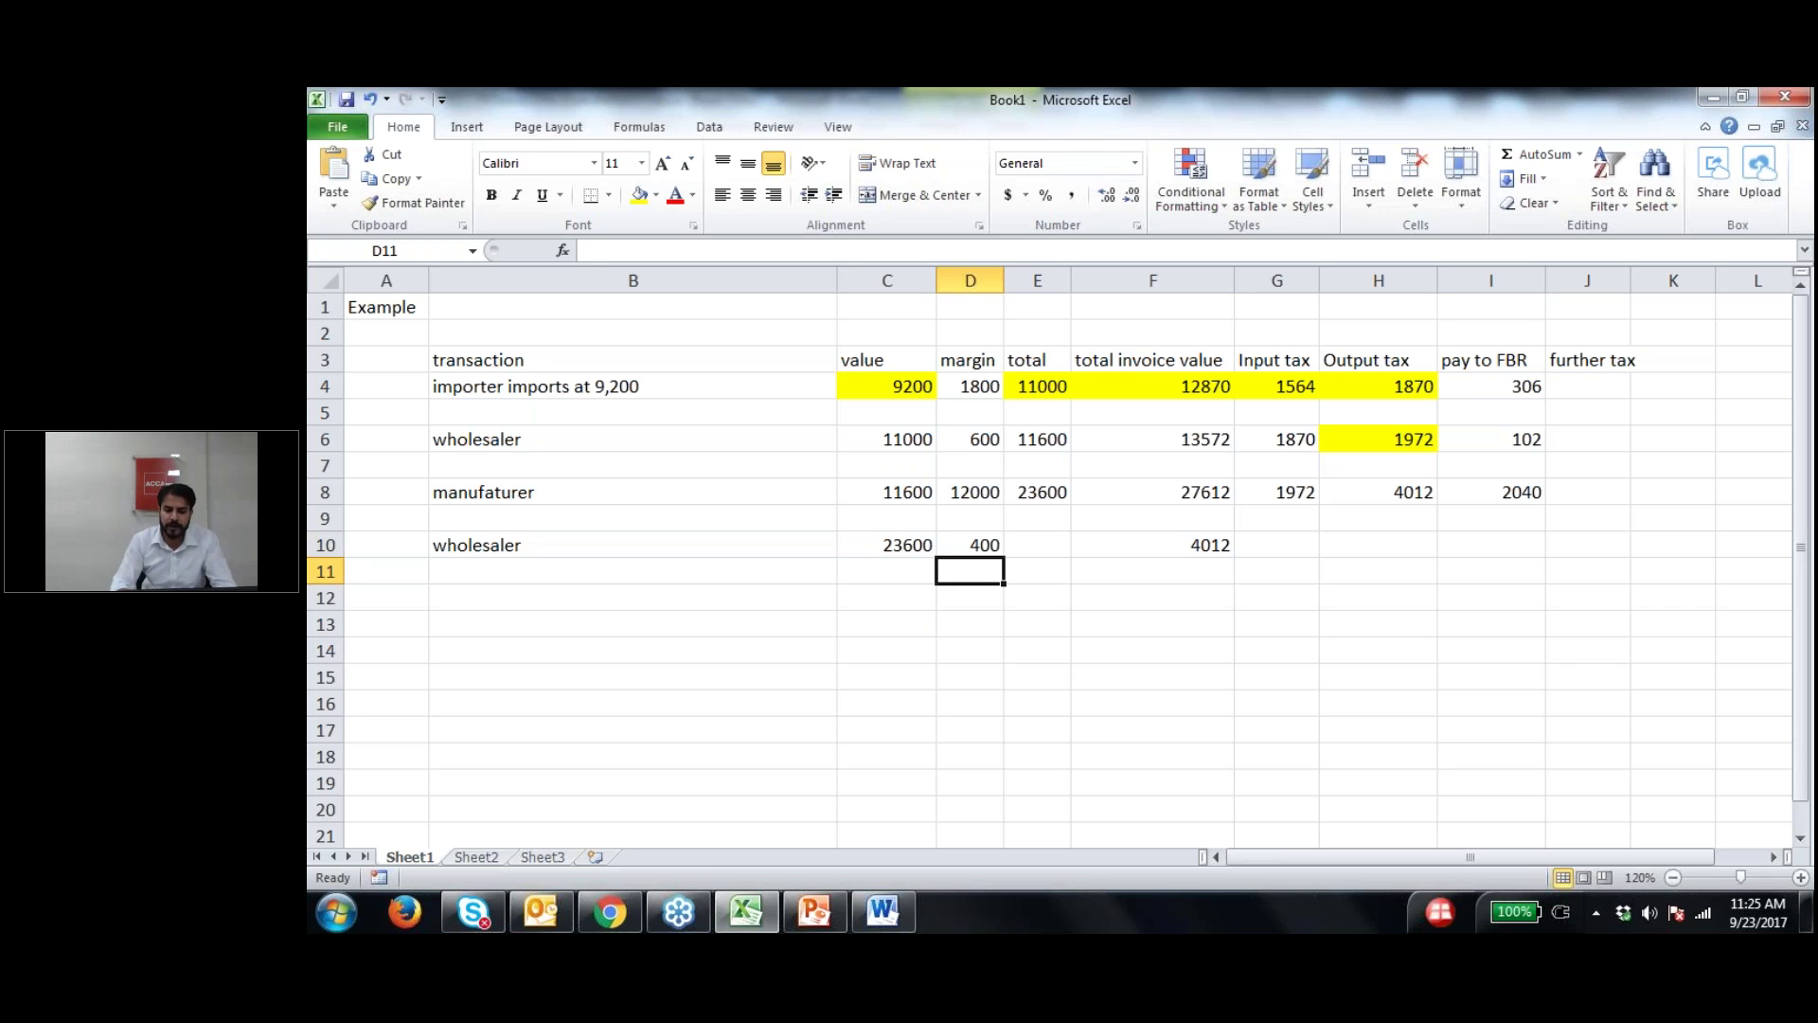
{"action": "left_click", "coordinate": [1037, 544]}
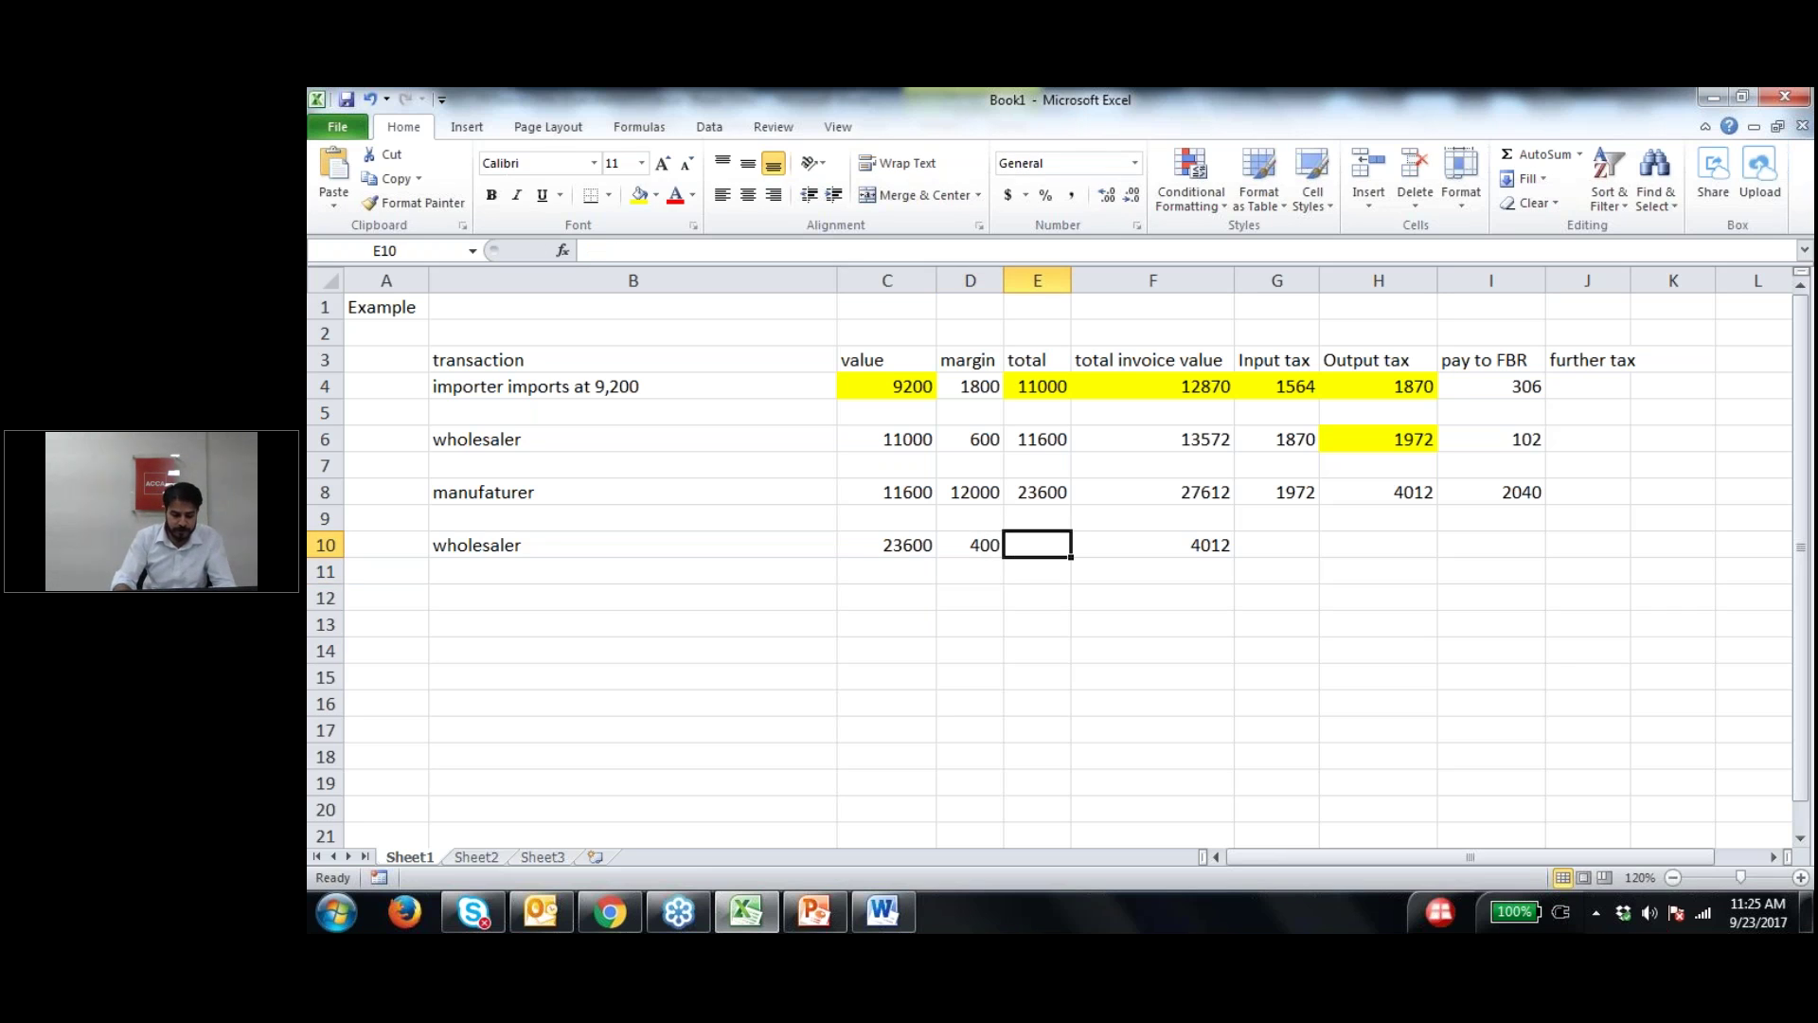
{"action": "key", "text": "alt+equal"}
{"action": "key", "text": "Return"}
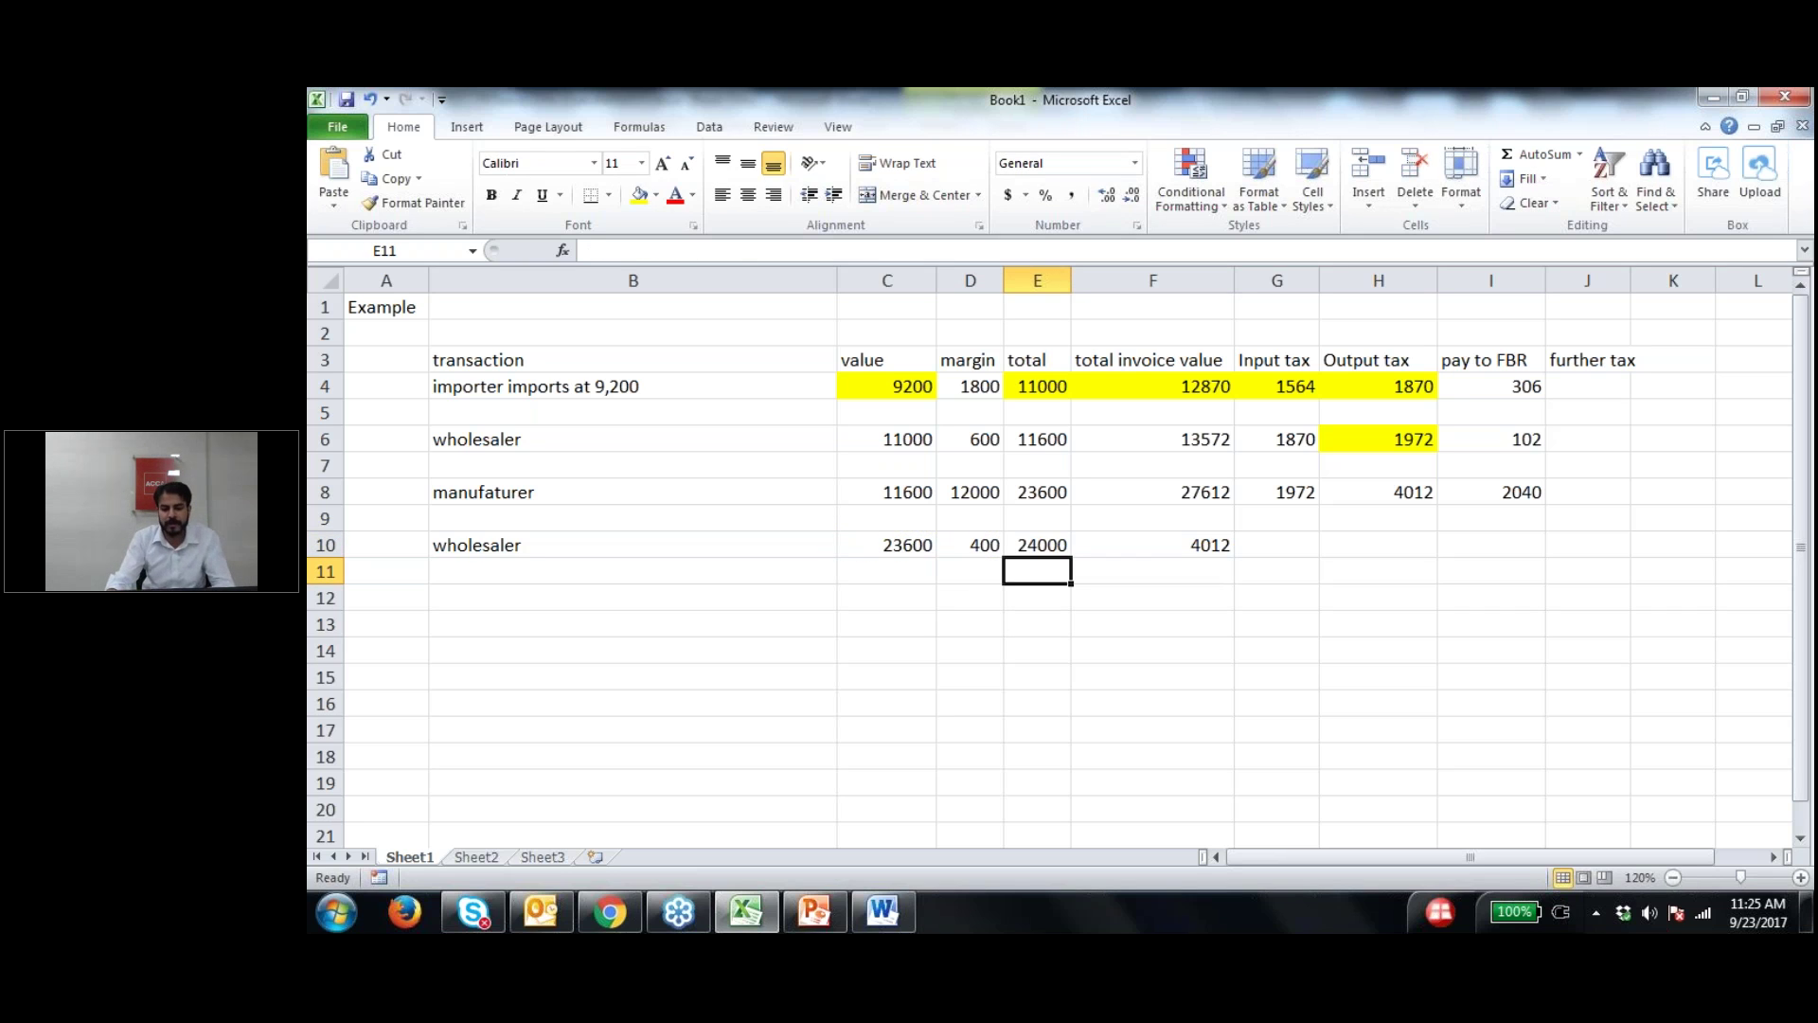
Step: Move the 4012 entry from F10 into G10 as the second wholesaler's input tax
{"action": "left_click", "coordinate": [1206, 546]}
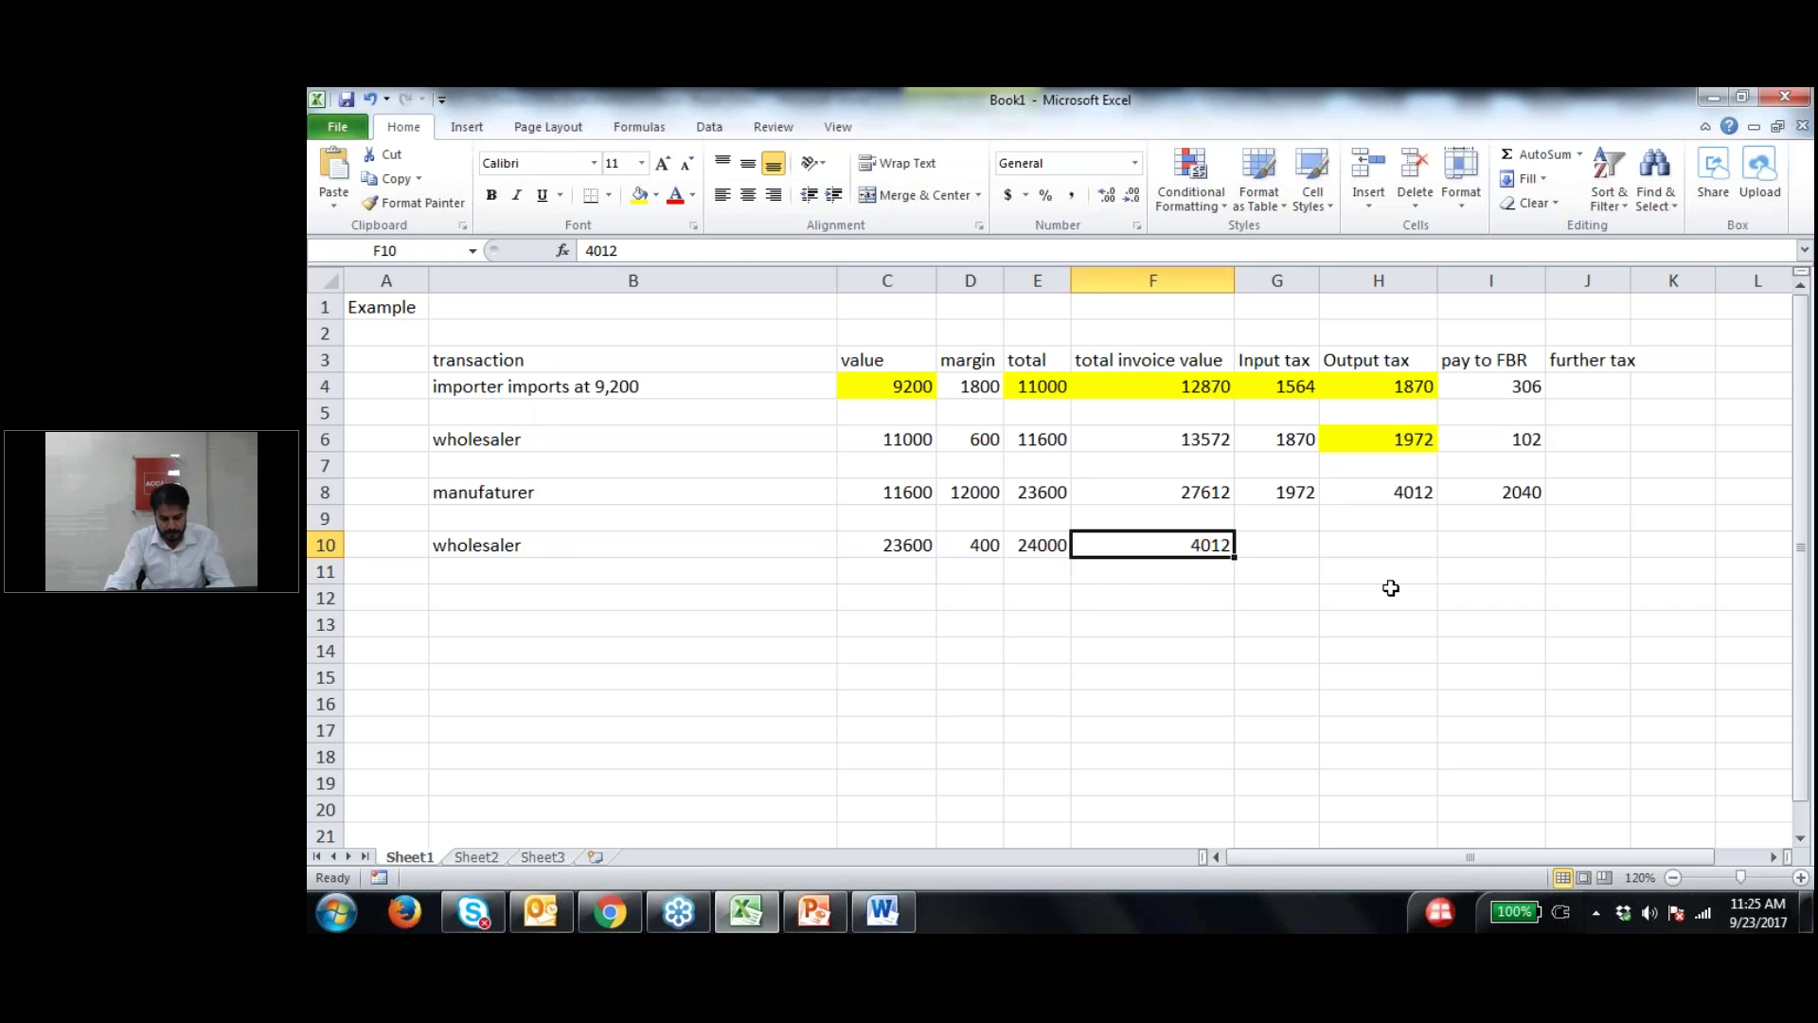
{"action": "type", "text": "4012"}
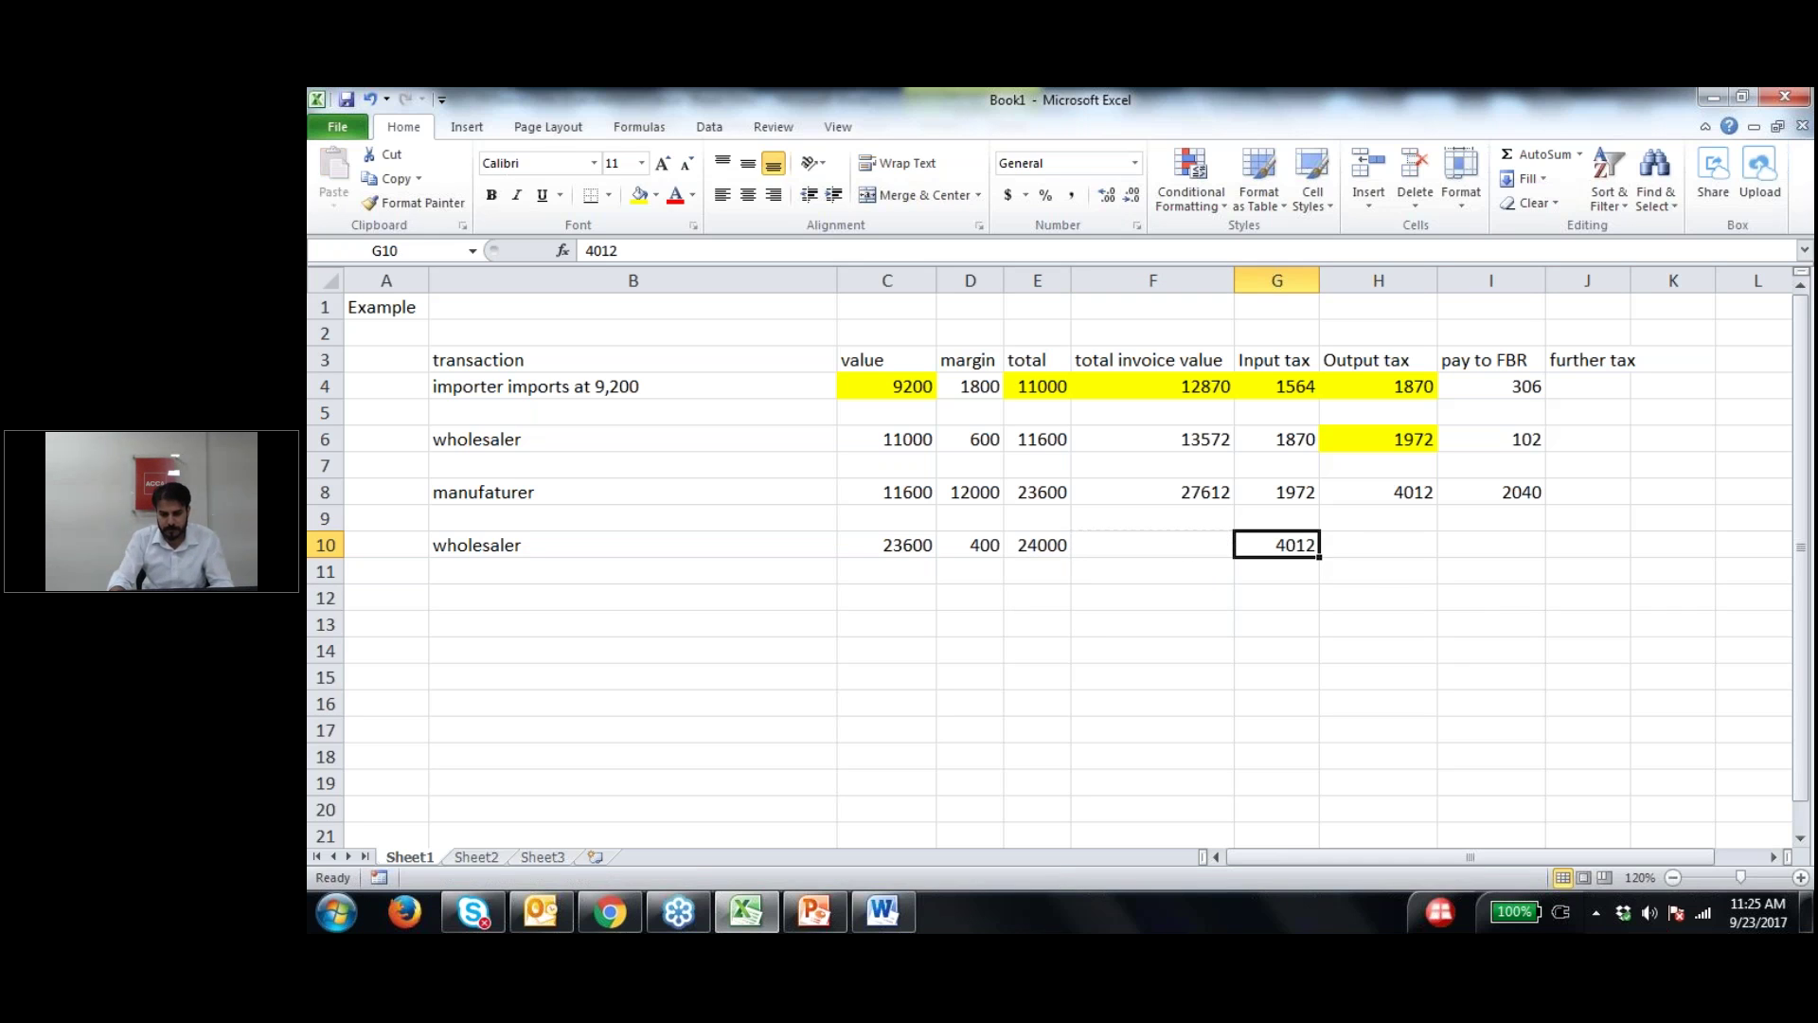
{"action": "left_click", "coordinate": [1171, 543]}
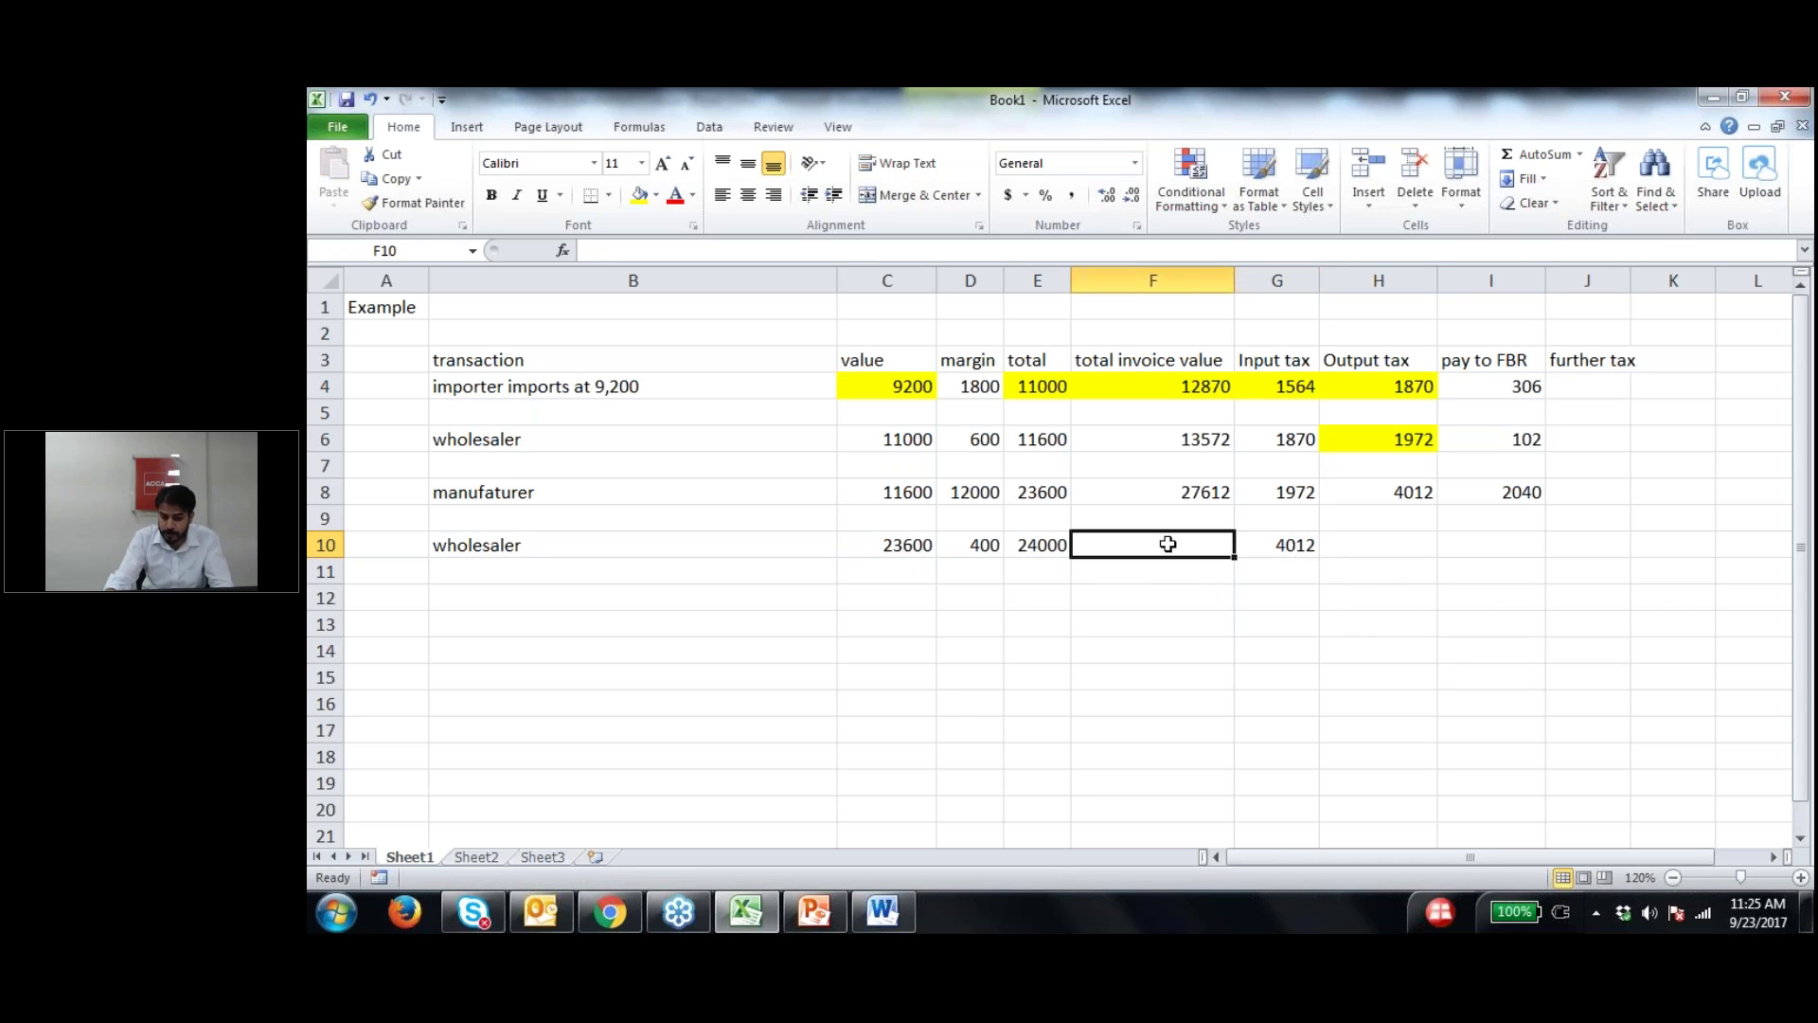
Step: Calculate the second wholesaler's output tax in H10 with the formula =E10*17%
{"action": "left_click", "coordinate": [1410, 543]}
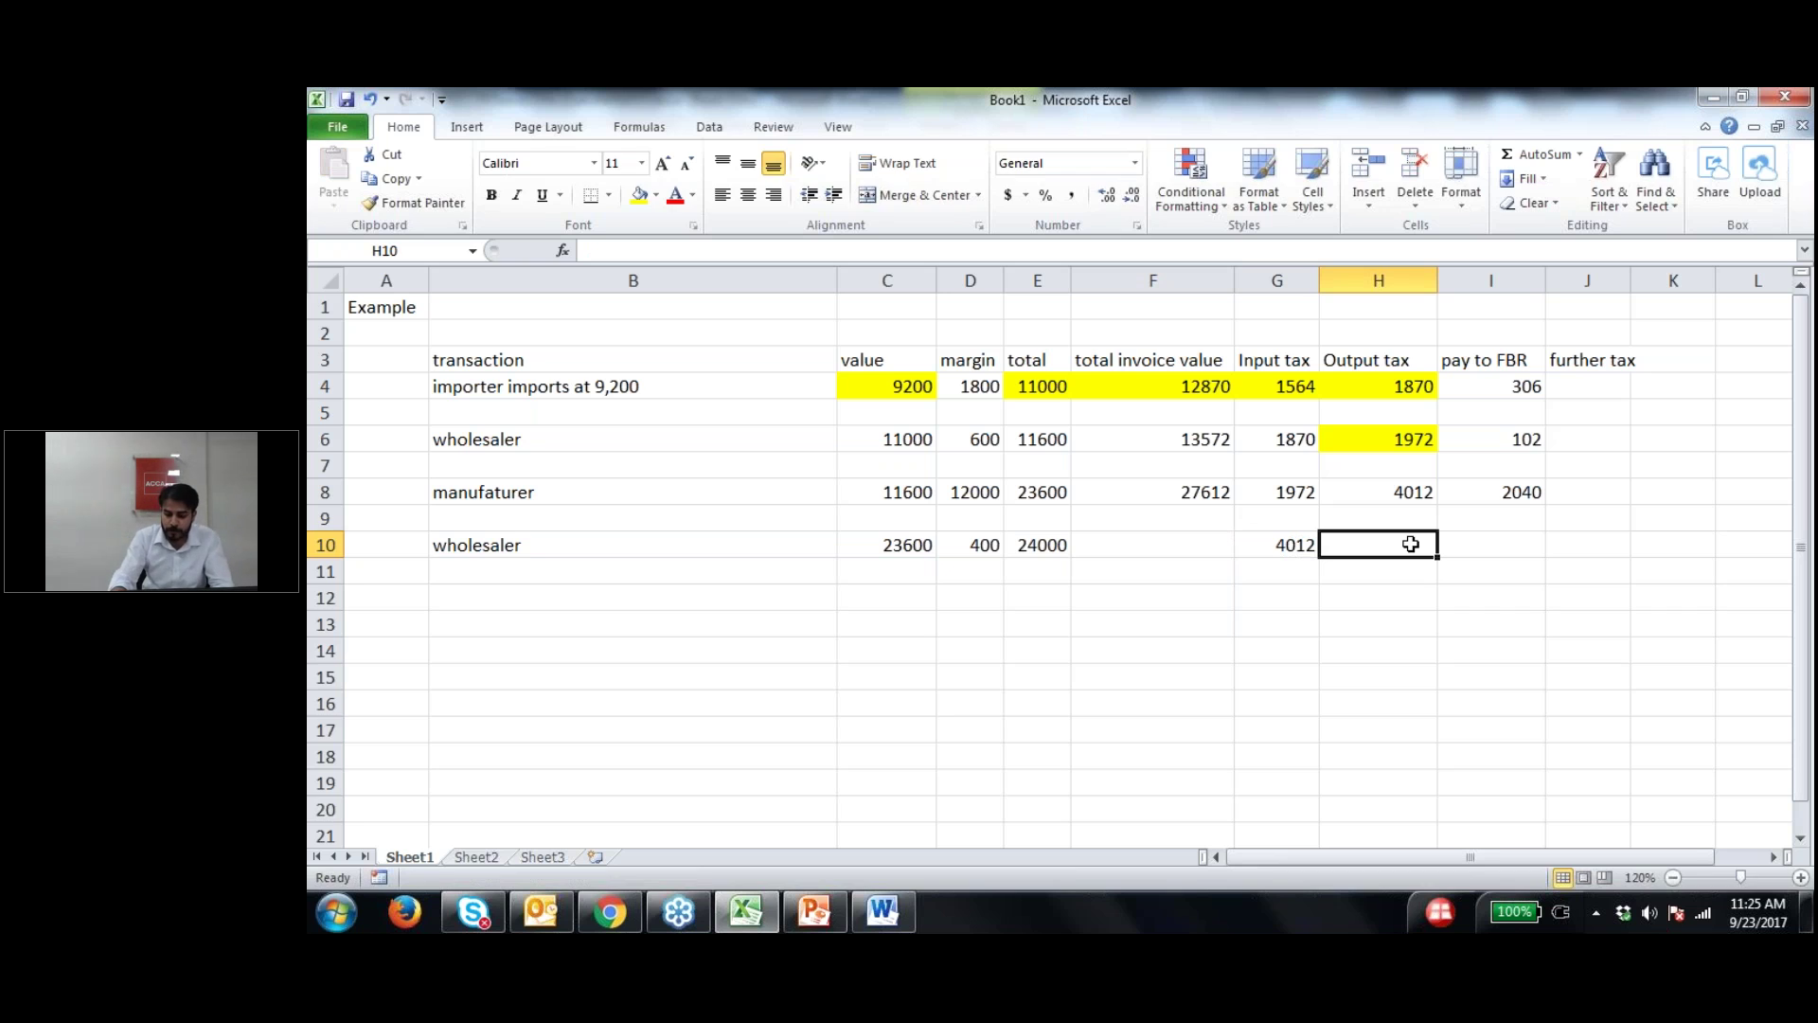
{"action": "type", "text": "="}
{"action": "key", "text": "Left"}
{"action": "key", "text": "Left"}
{"action": "key", "text": "Left"}
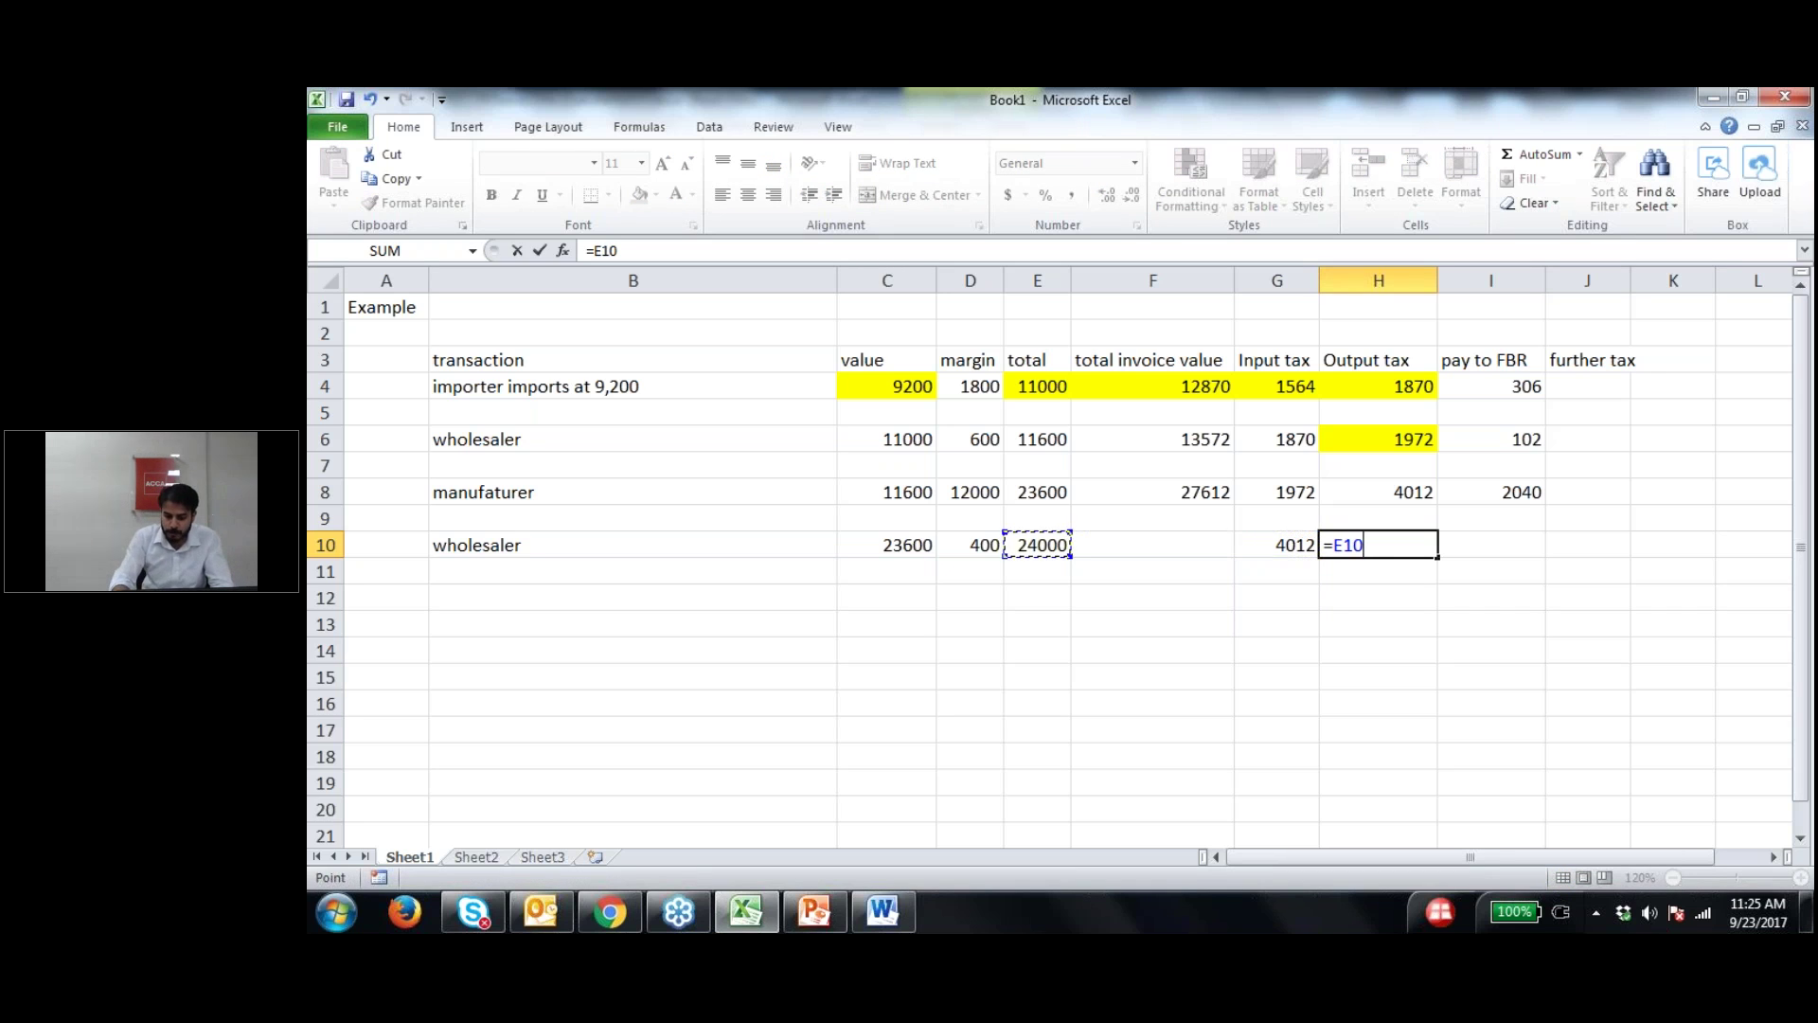
{"action": "type", "text": "*17%"}
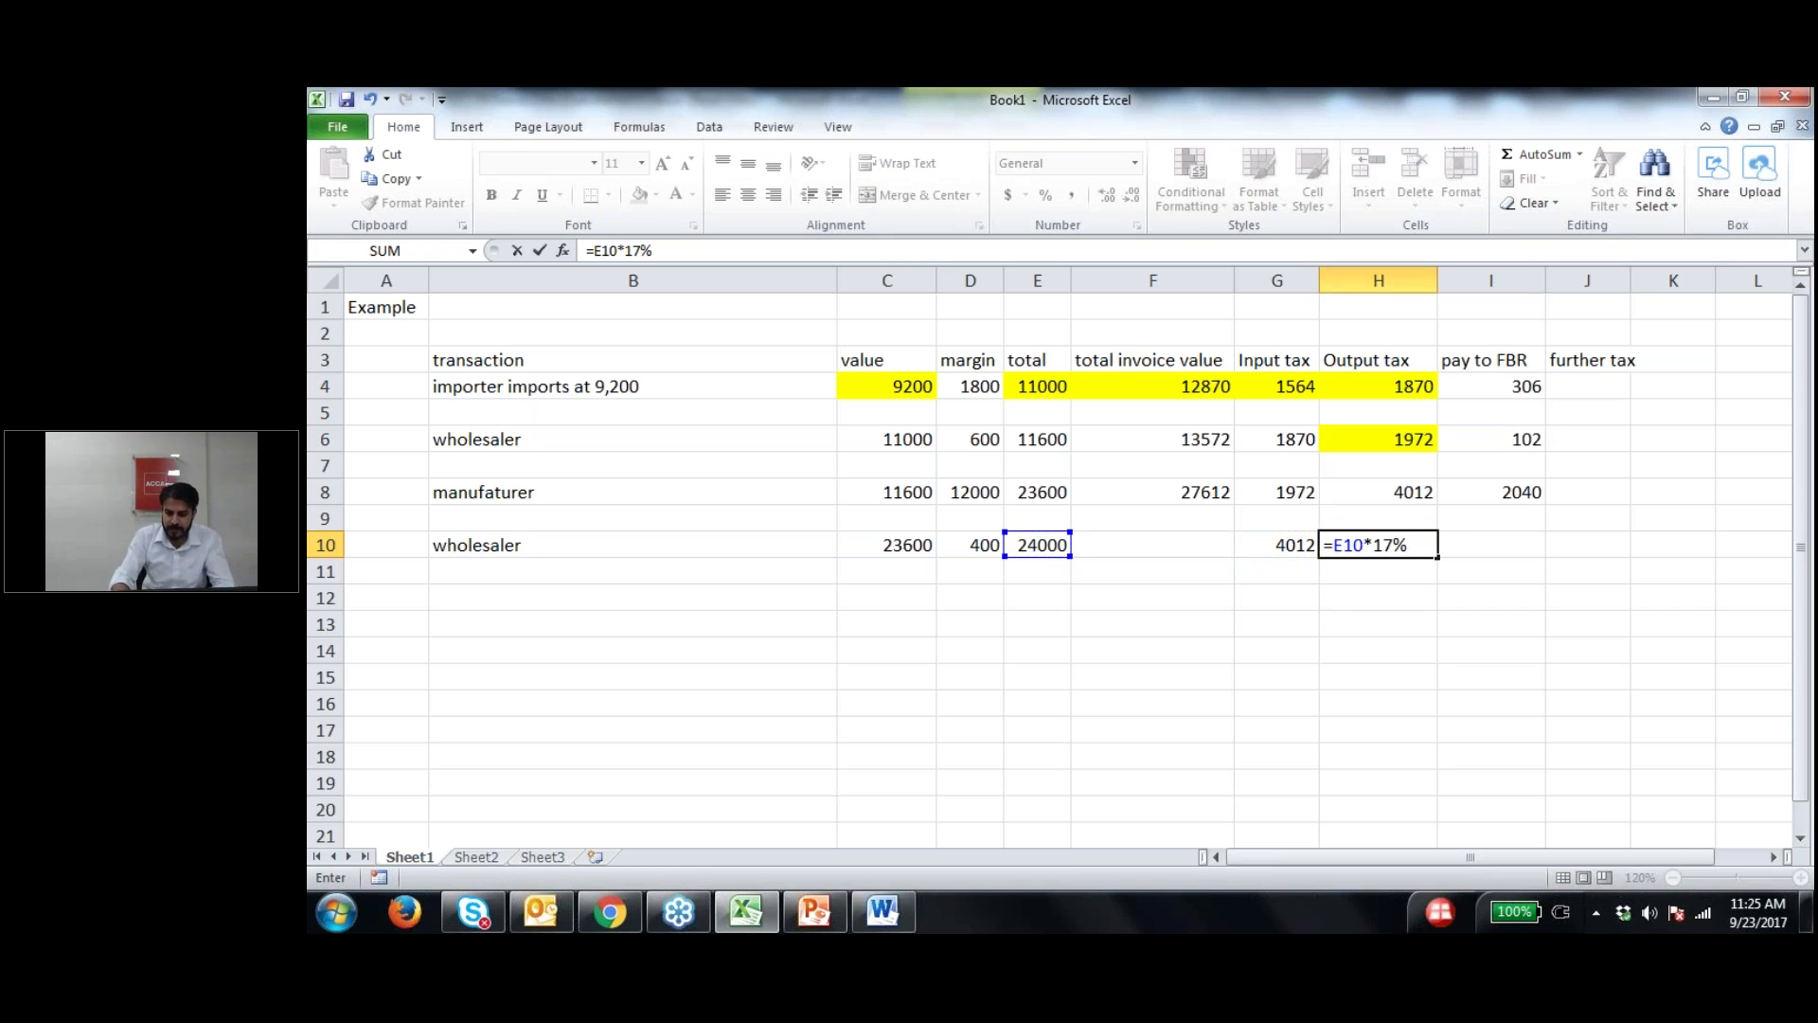
{"action": "key", "text": "Return"}
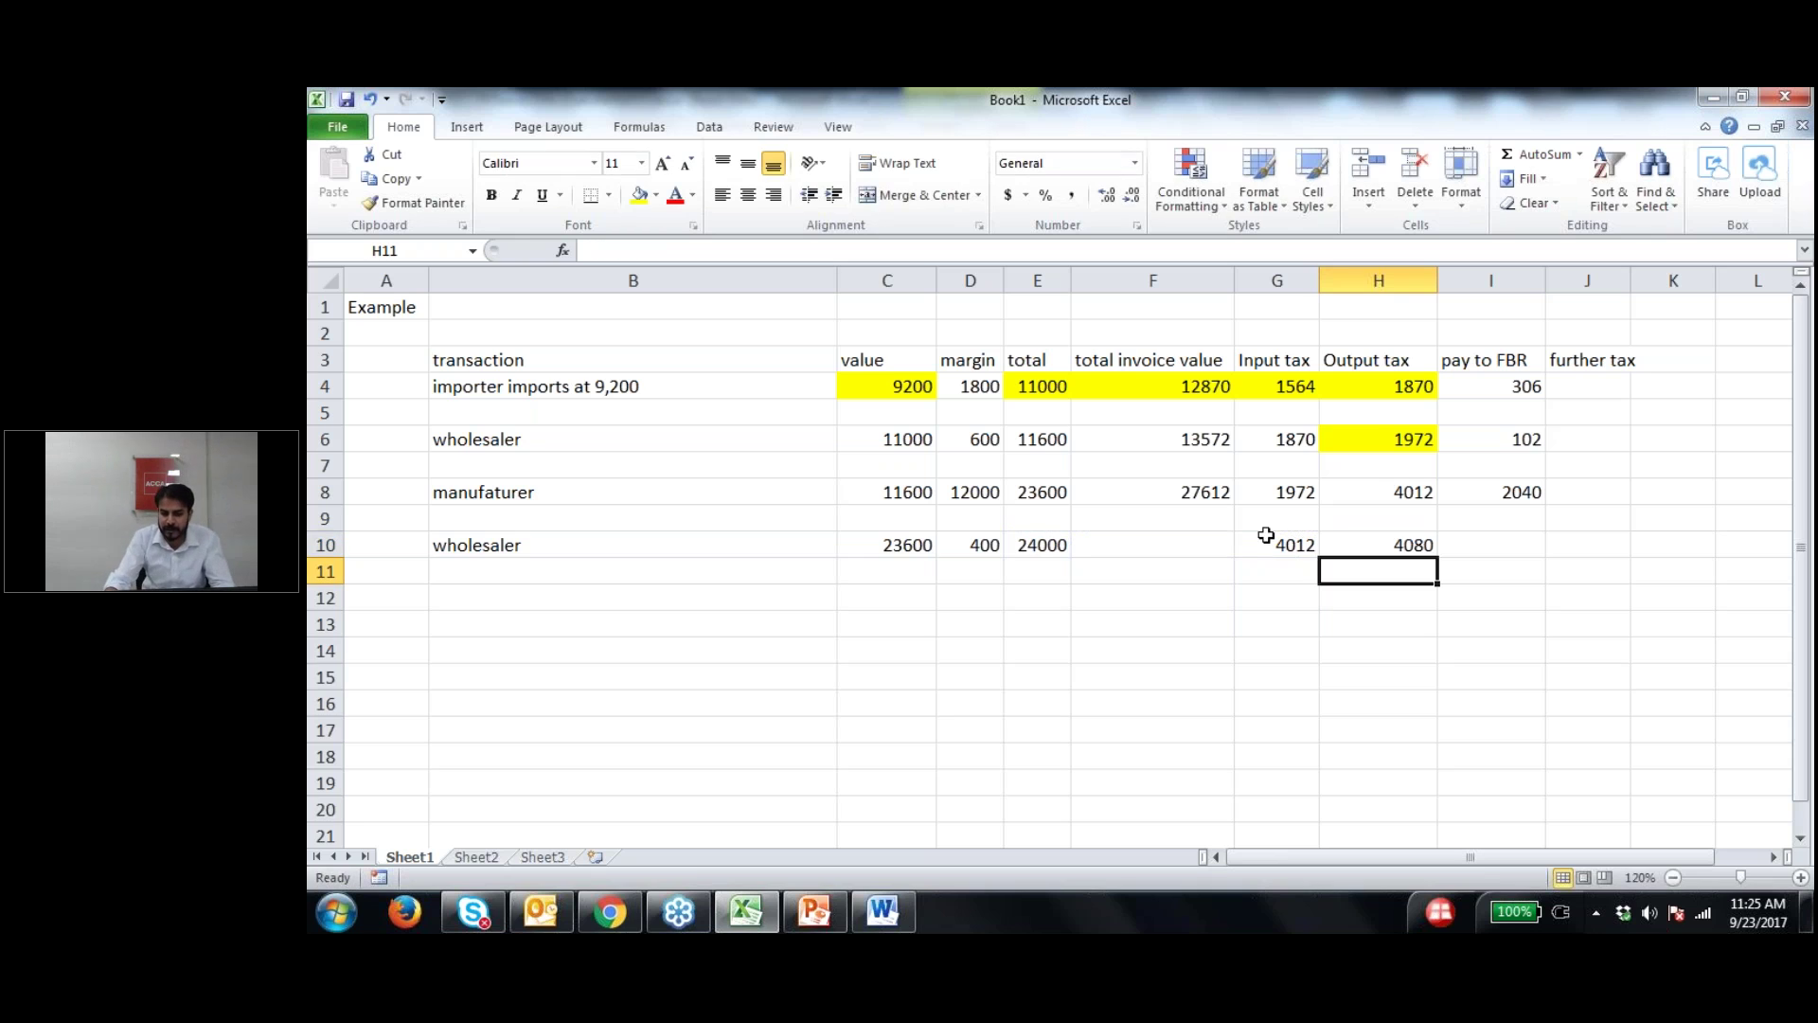
Step: Calculate the second wholesaler's total invoice value in F10 with the formula =E10+H10
{"action": "left_click", "coordinate": [1211, 549]}
{"action": "type", "text": "="}
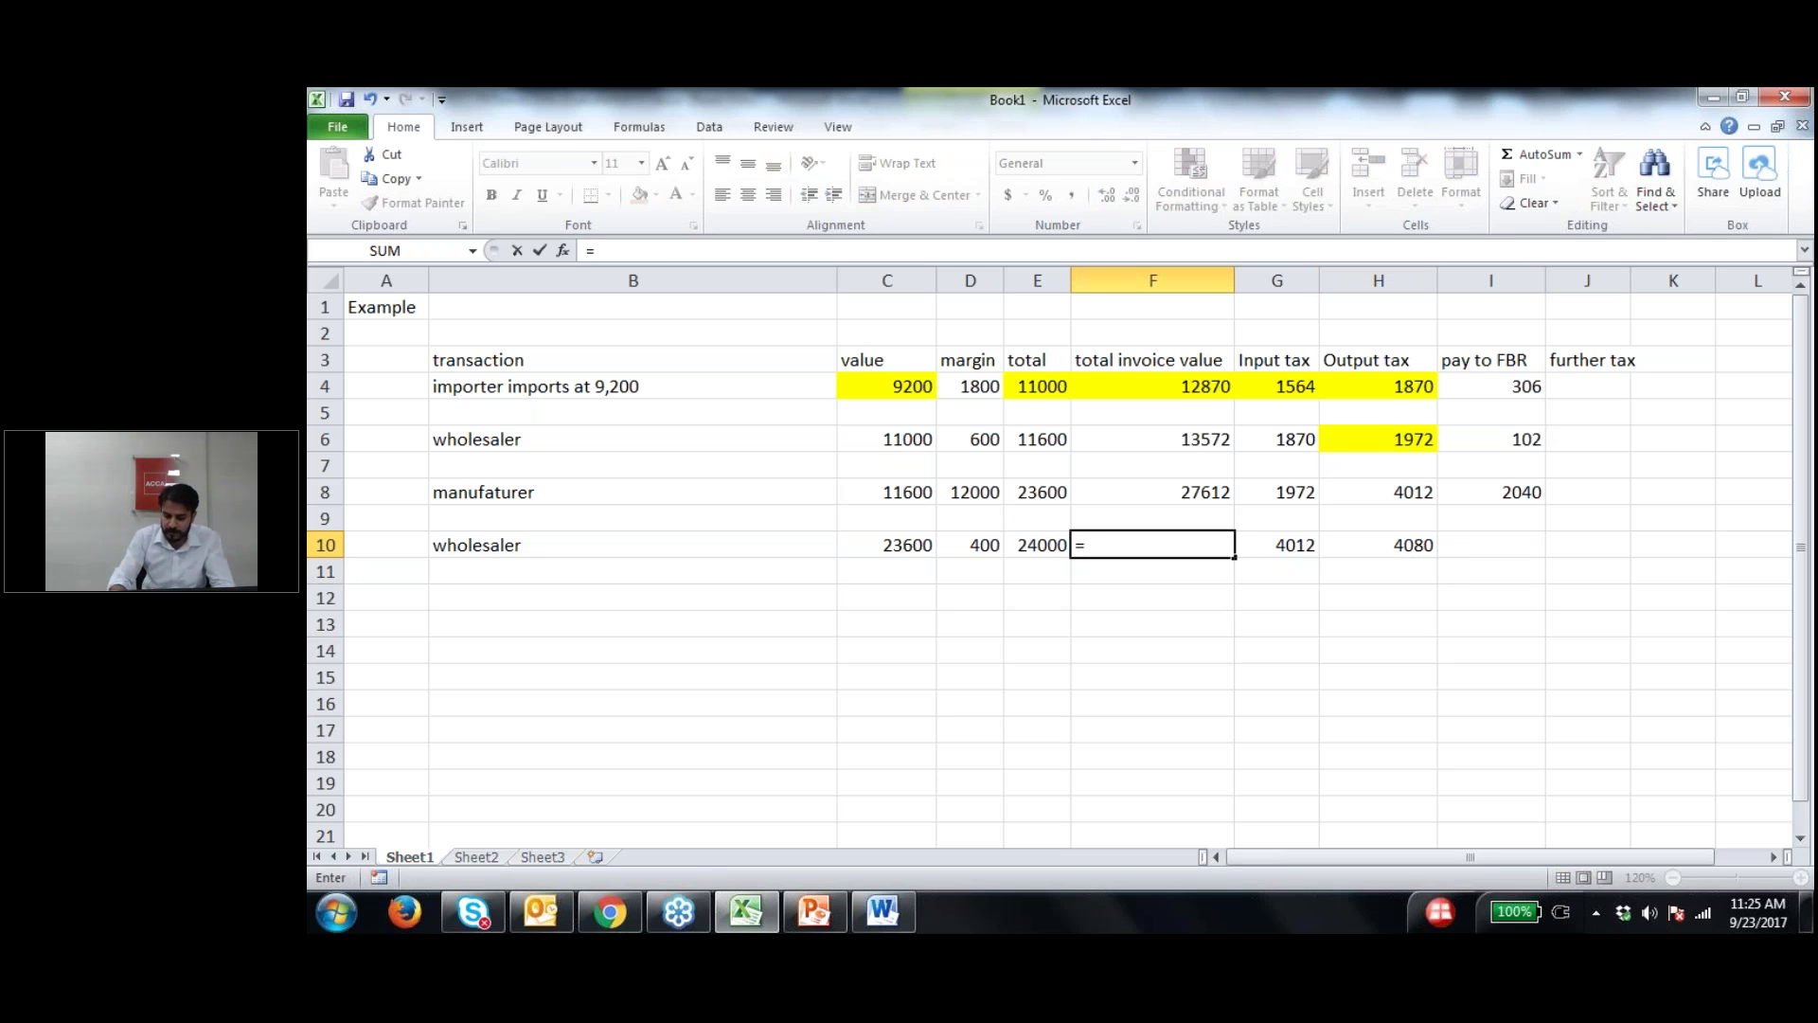
{"action": "key", "text": "Left"}
{"action": "type", "text": "+"}
{"action": "left_click", "coordinate": [1350, 540]}
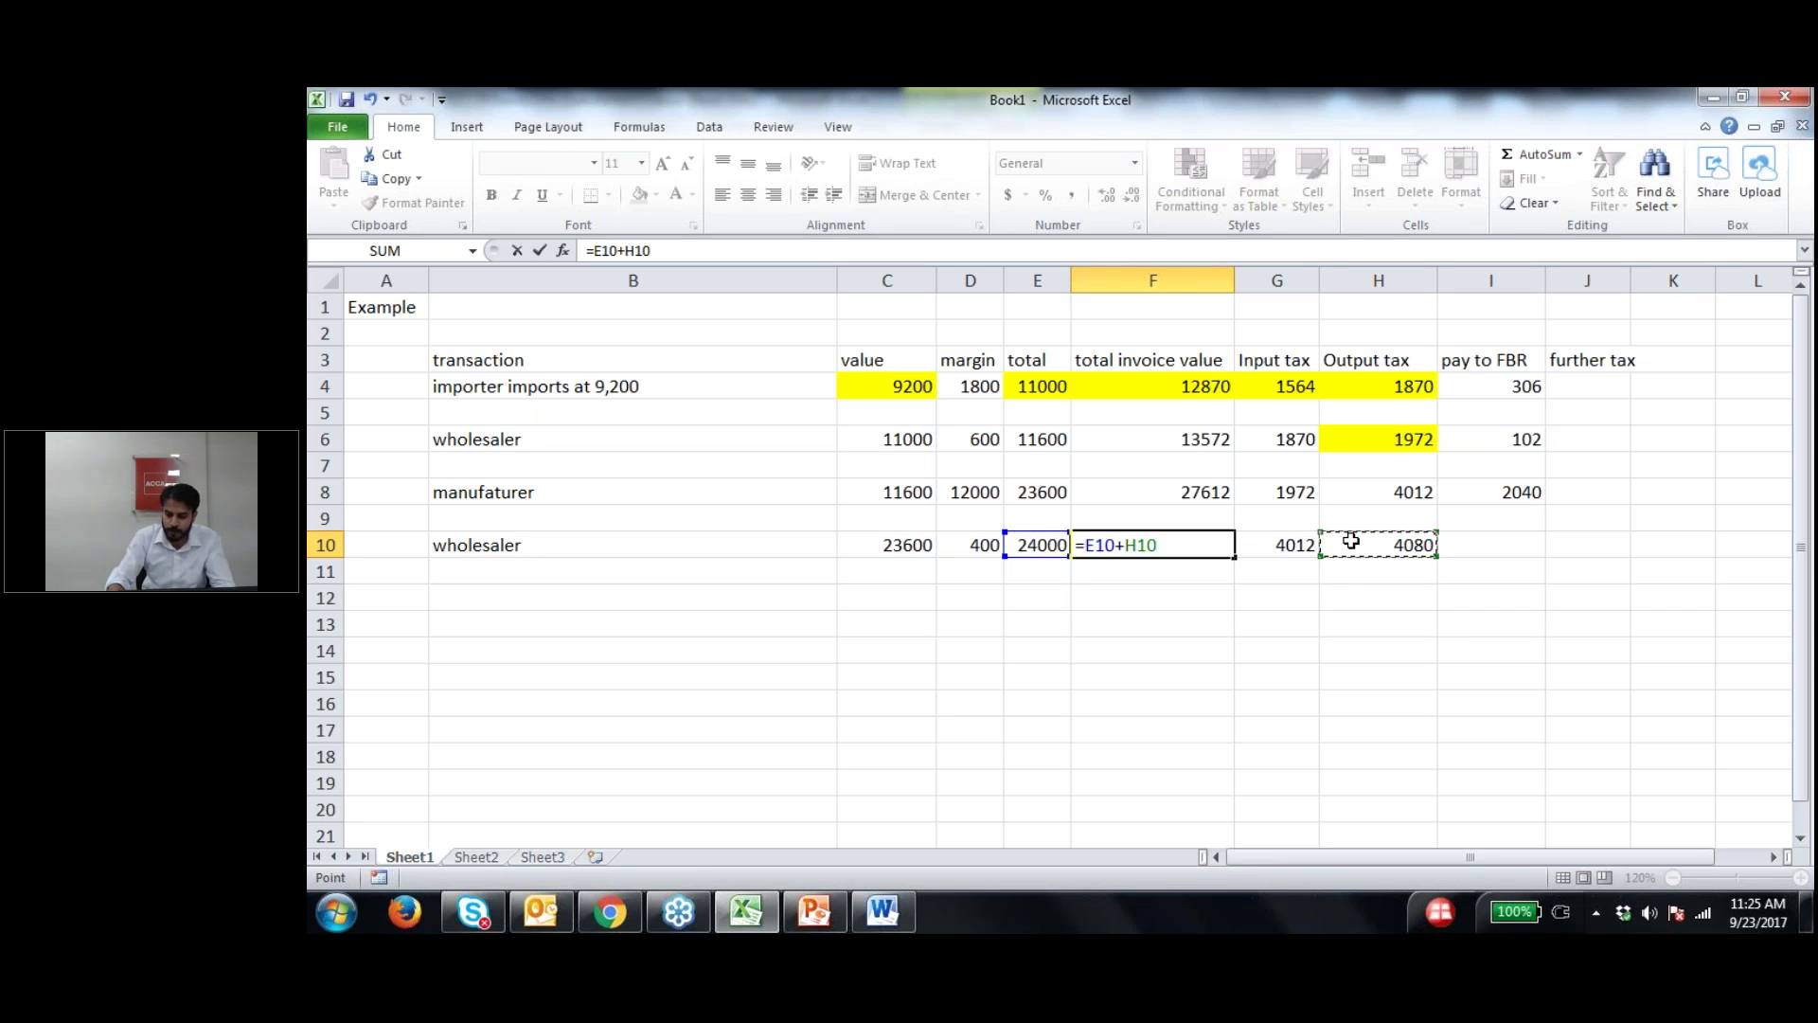
{"action": "key", "text": "Return"}
{"action": "key", "text": "Up"}
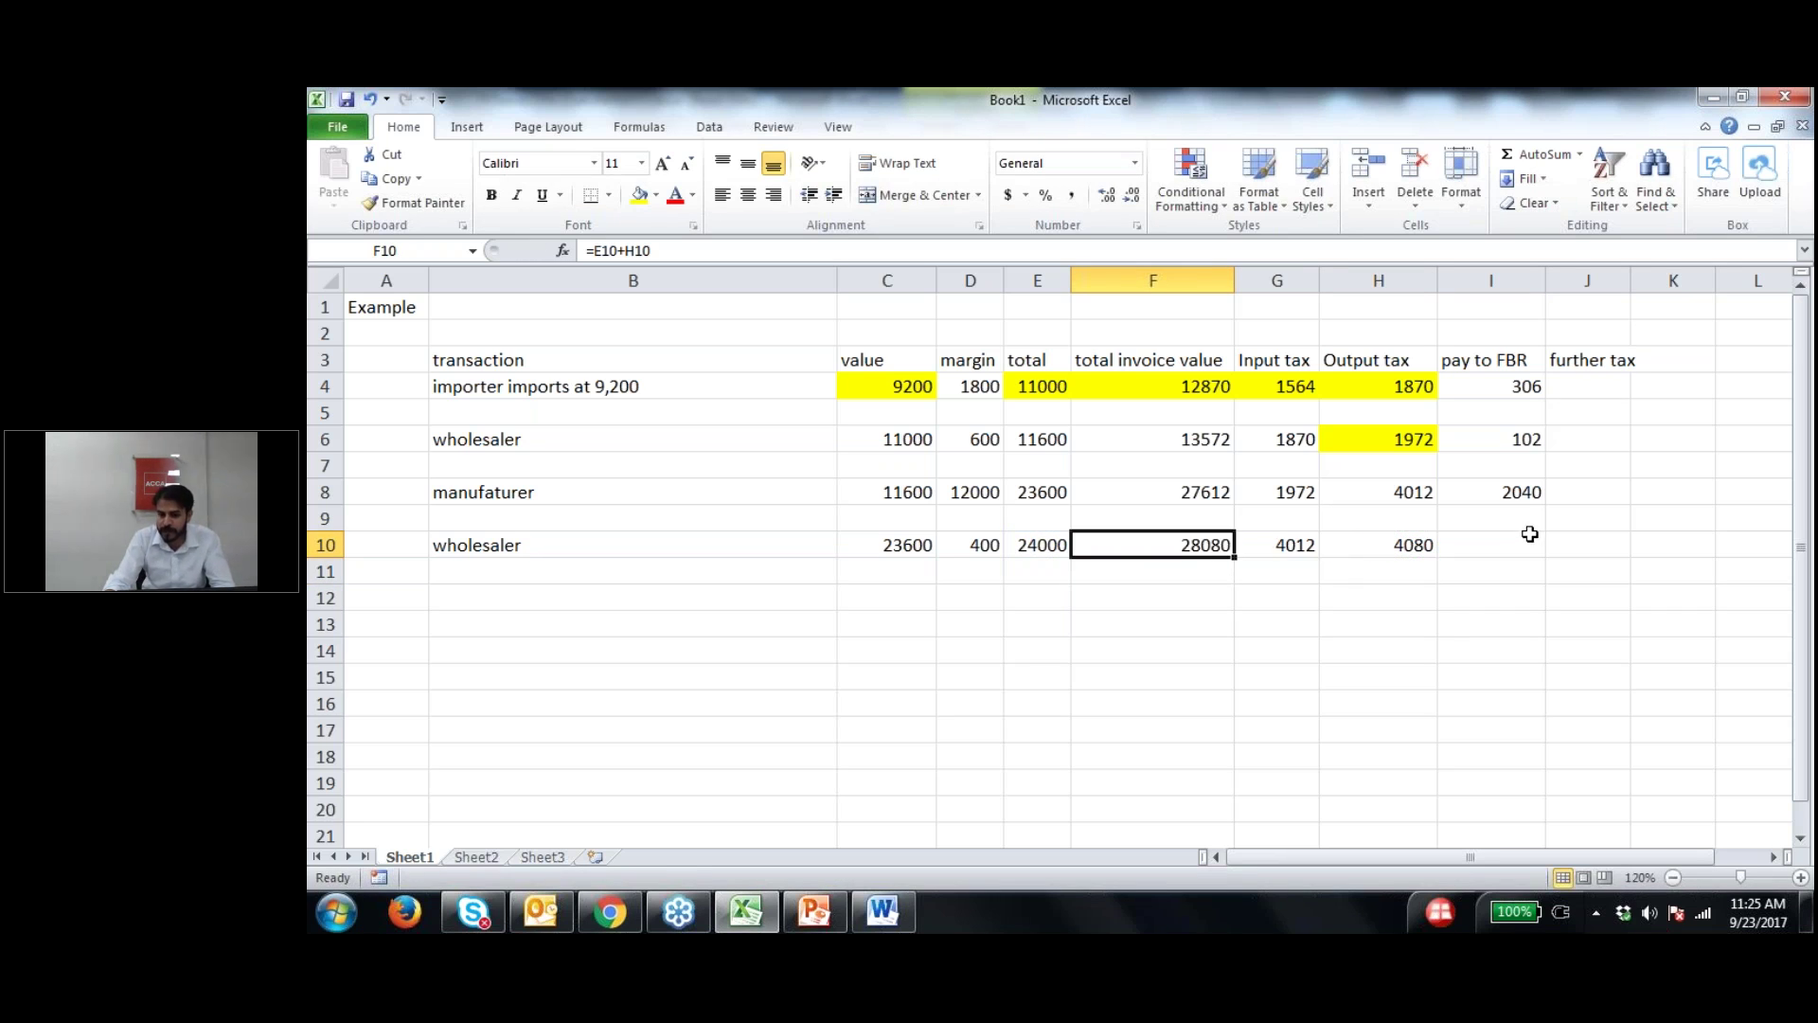
Step: Calculate the second wholesaler's payment to FBR in I10 as output tax minus input tax, using =H10-G10
{"action": "left_click", "coordinate": [1516, 543]}
{"action": "type", "text": "="}
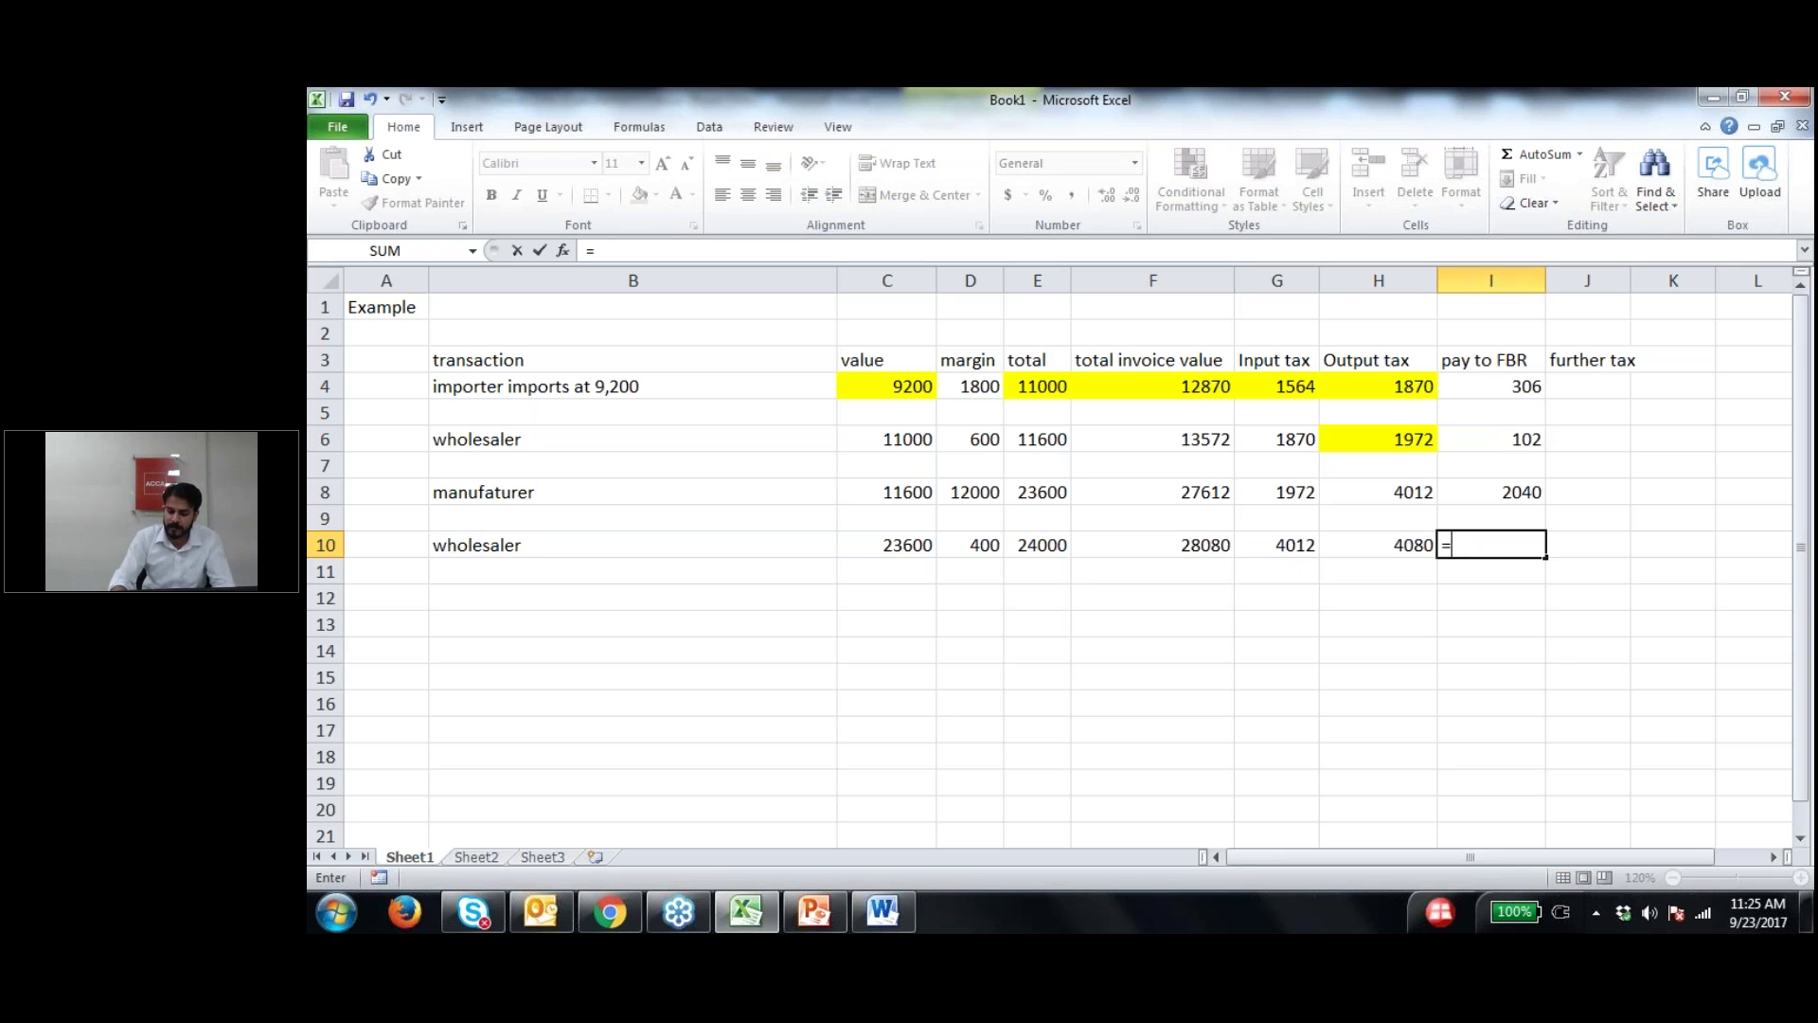
{"action": "key", "text": "Left"}
{"action": "type", "text": "-"}
{"action": "key", "text": "Left"}
{"action": "key", "text": "Left"}
{"action": "key", "text": "Return"}
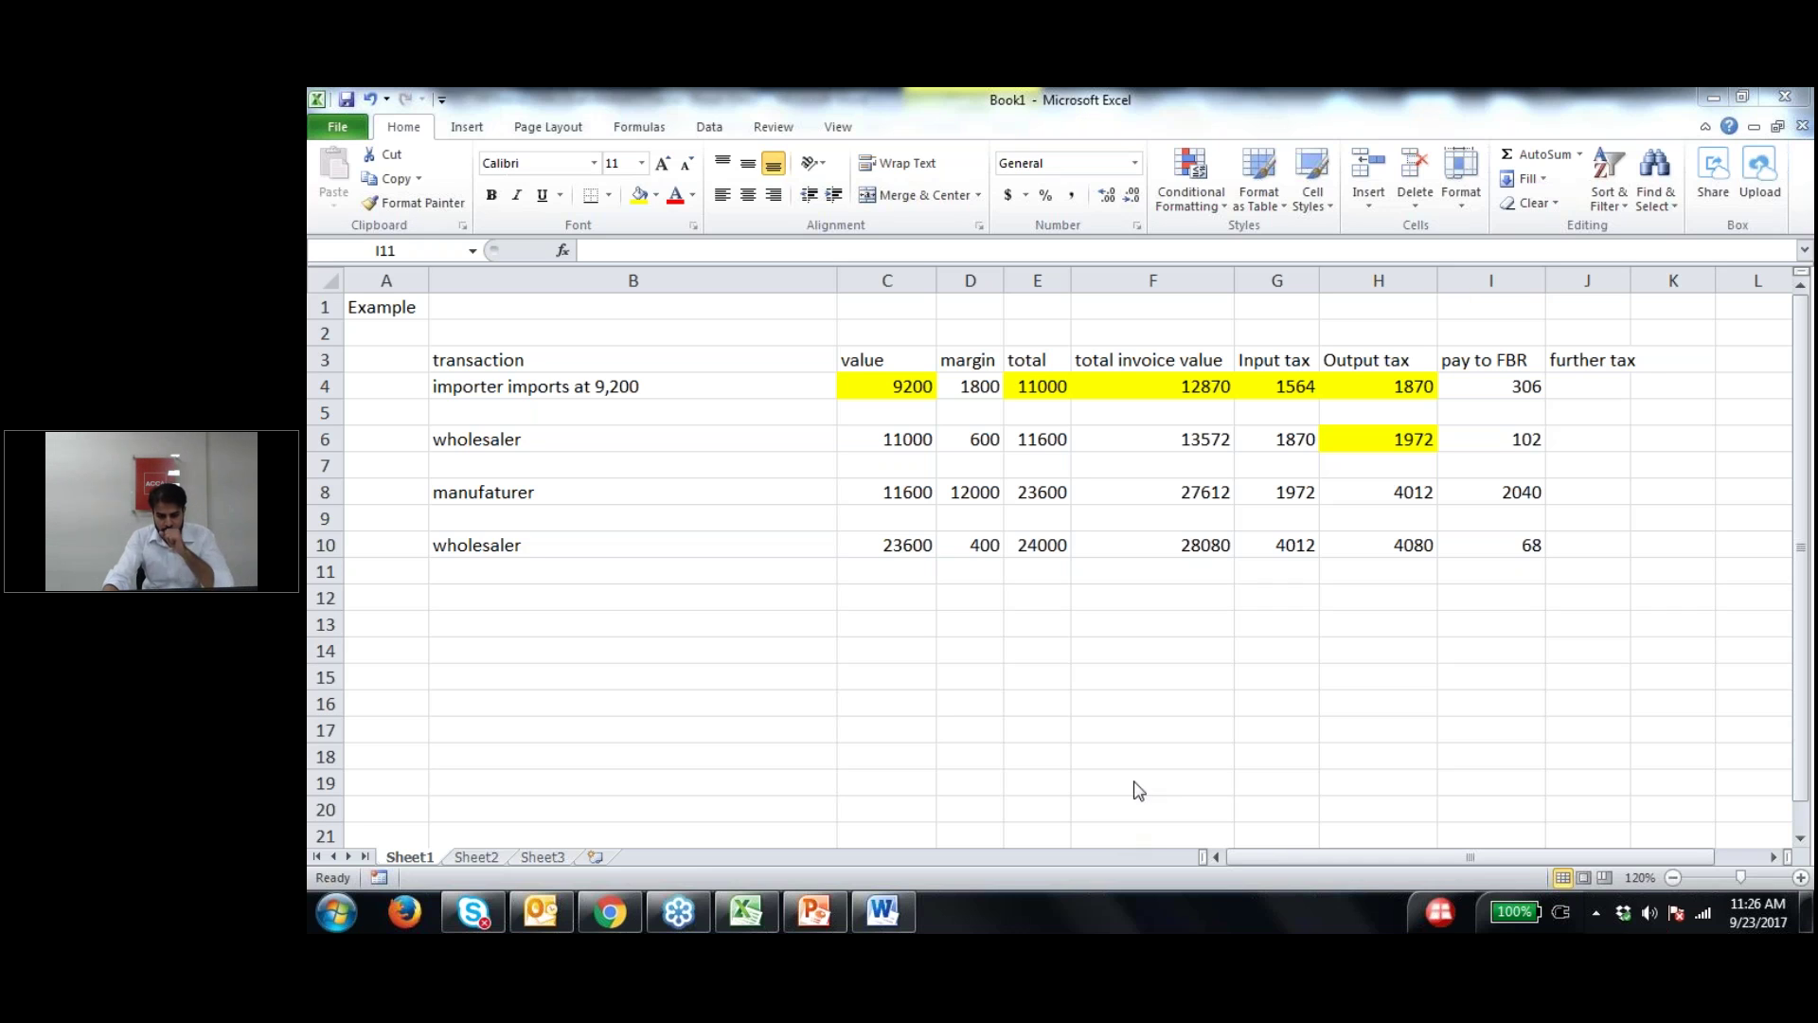
Step: Start a new transaction row by entering "retailer" in B12 and a value of 24000 in C12
{"action": "key", "text": "alt+Tab"}
{"action": "left_click", "coordinate": [546, 598]}
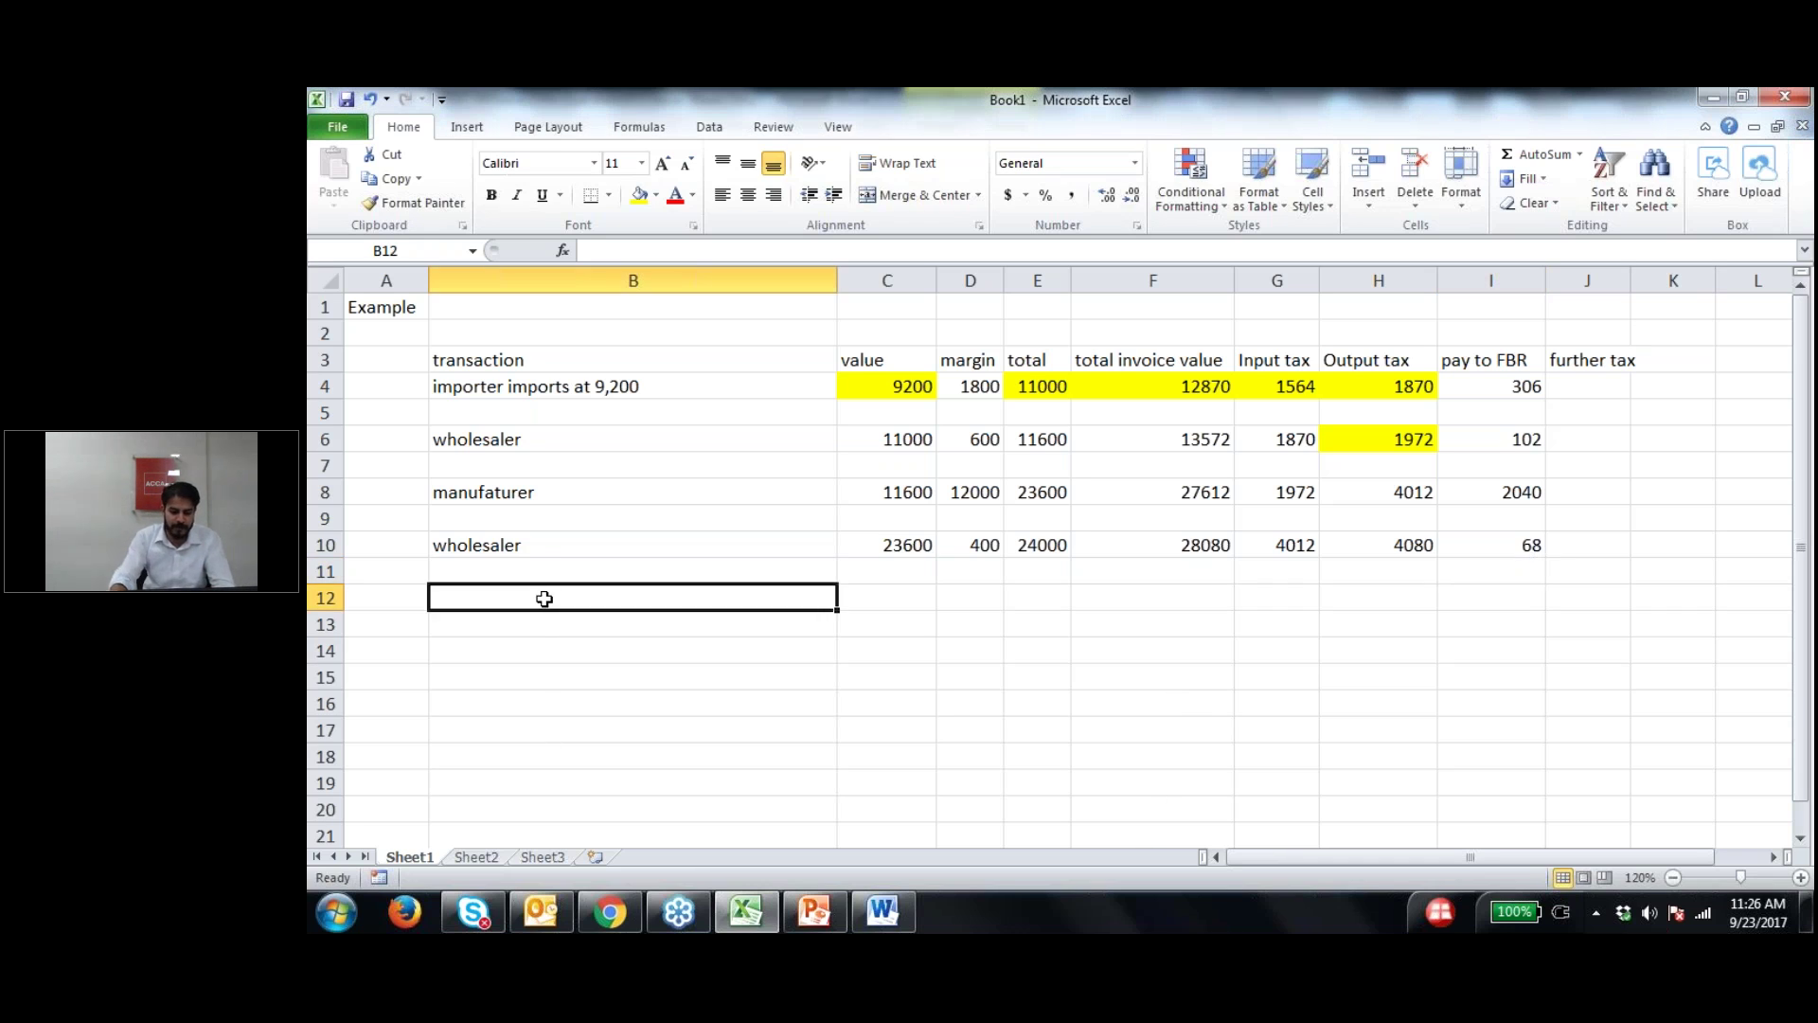
{"action": "type", "text": "retailer"}
{"action": "key", "text": "Return"}
{"action": "key", "text": "Up"}
{"action": "key", "text": "Right"}
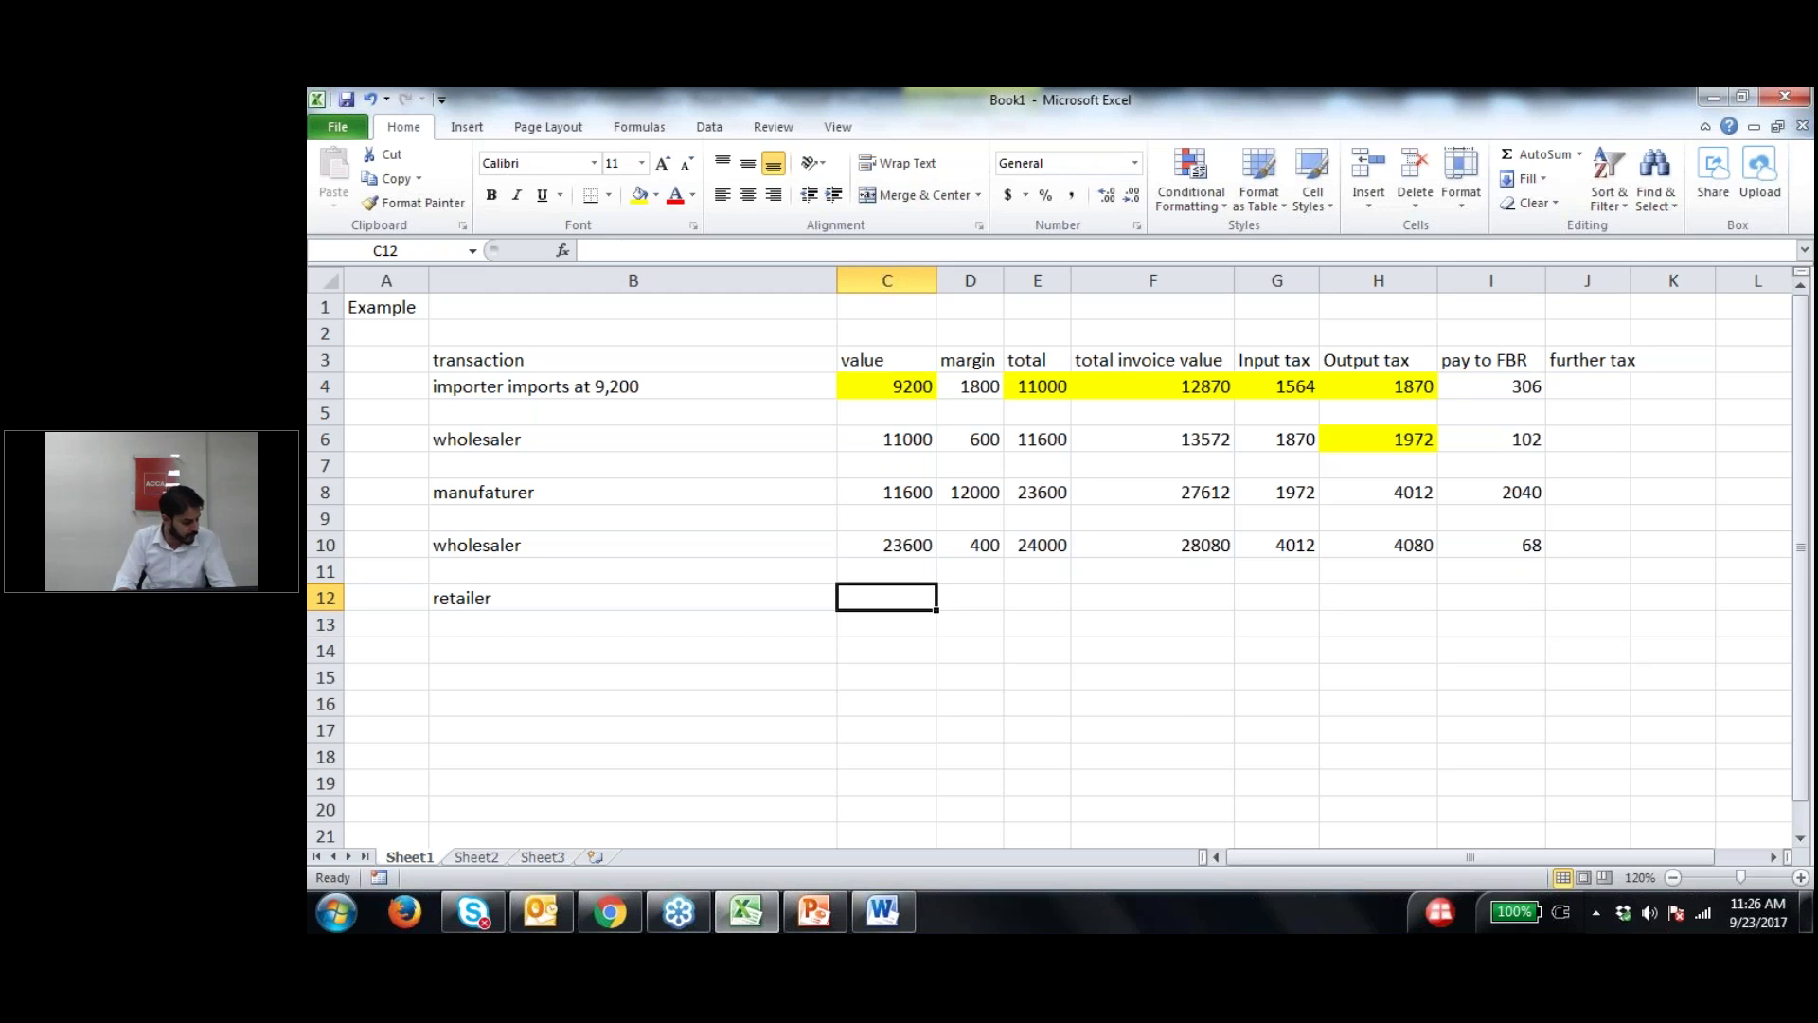
{"action": "type", "text": "24000"}
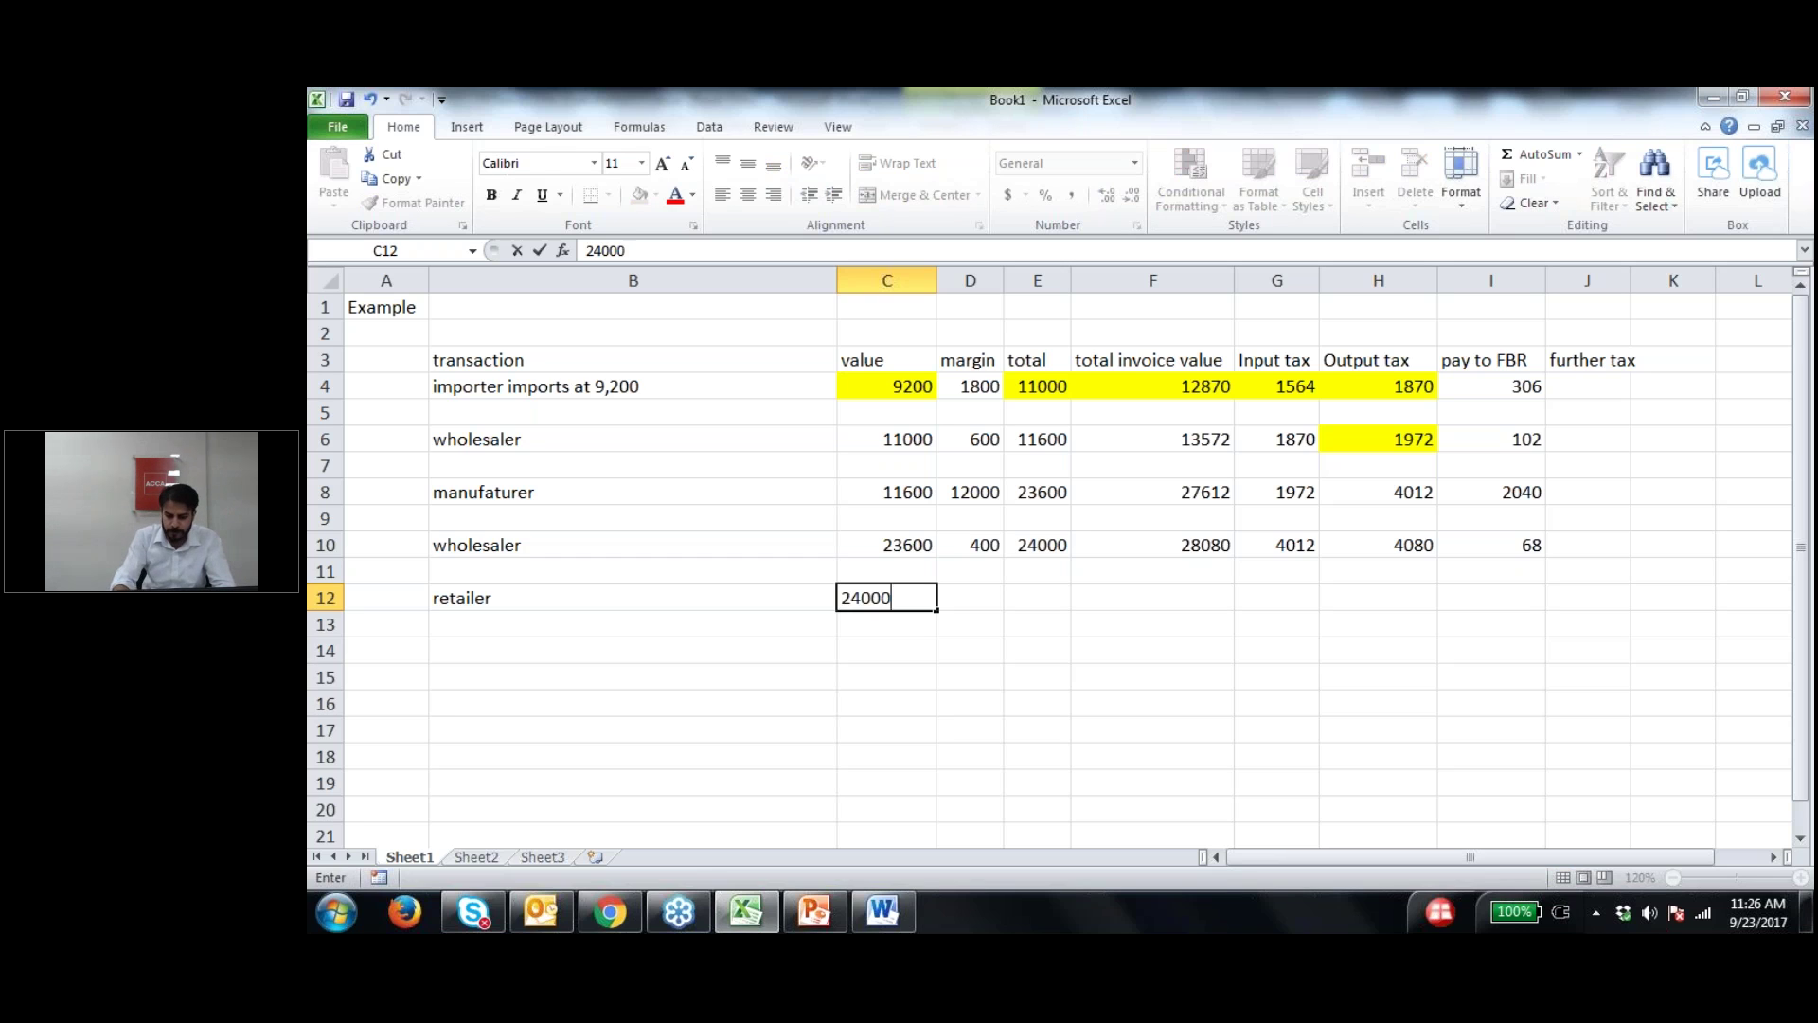
{"action": "key", "text": "Return"}
Step: Enter a margin of 600 in D12 and total the retailer's value and margin in E12 with =SUM(C12:D12)
{"action": "key", "text": "Up"}
{"action": "key", "text": "Right"}
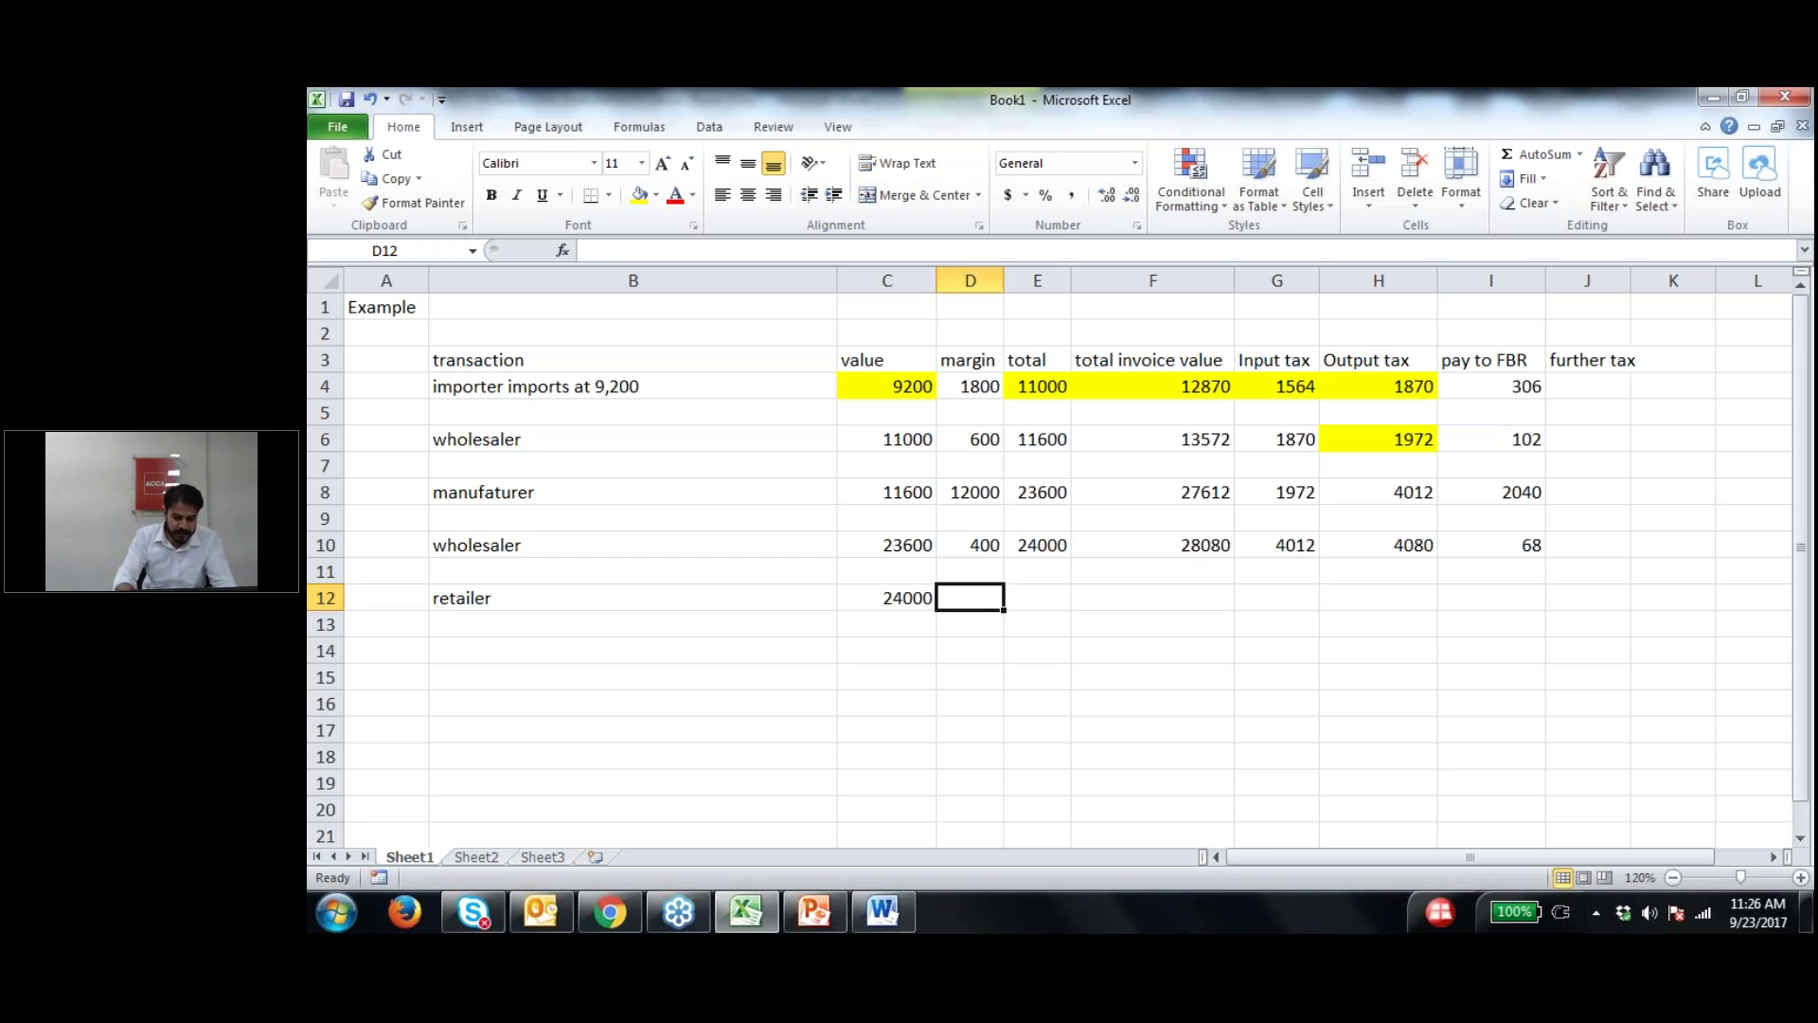
{"action": "type", "text": "600"}
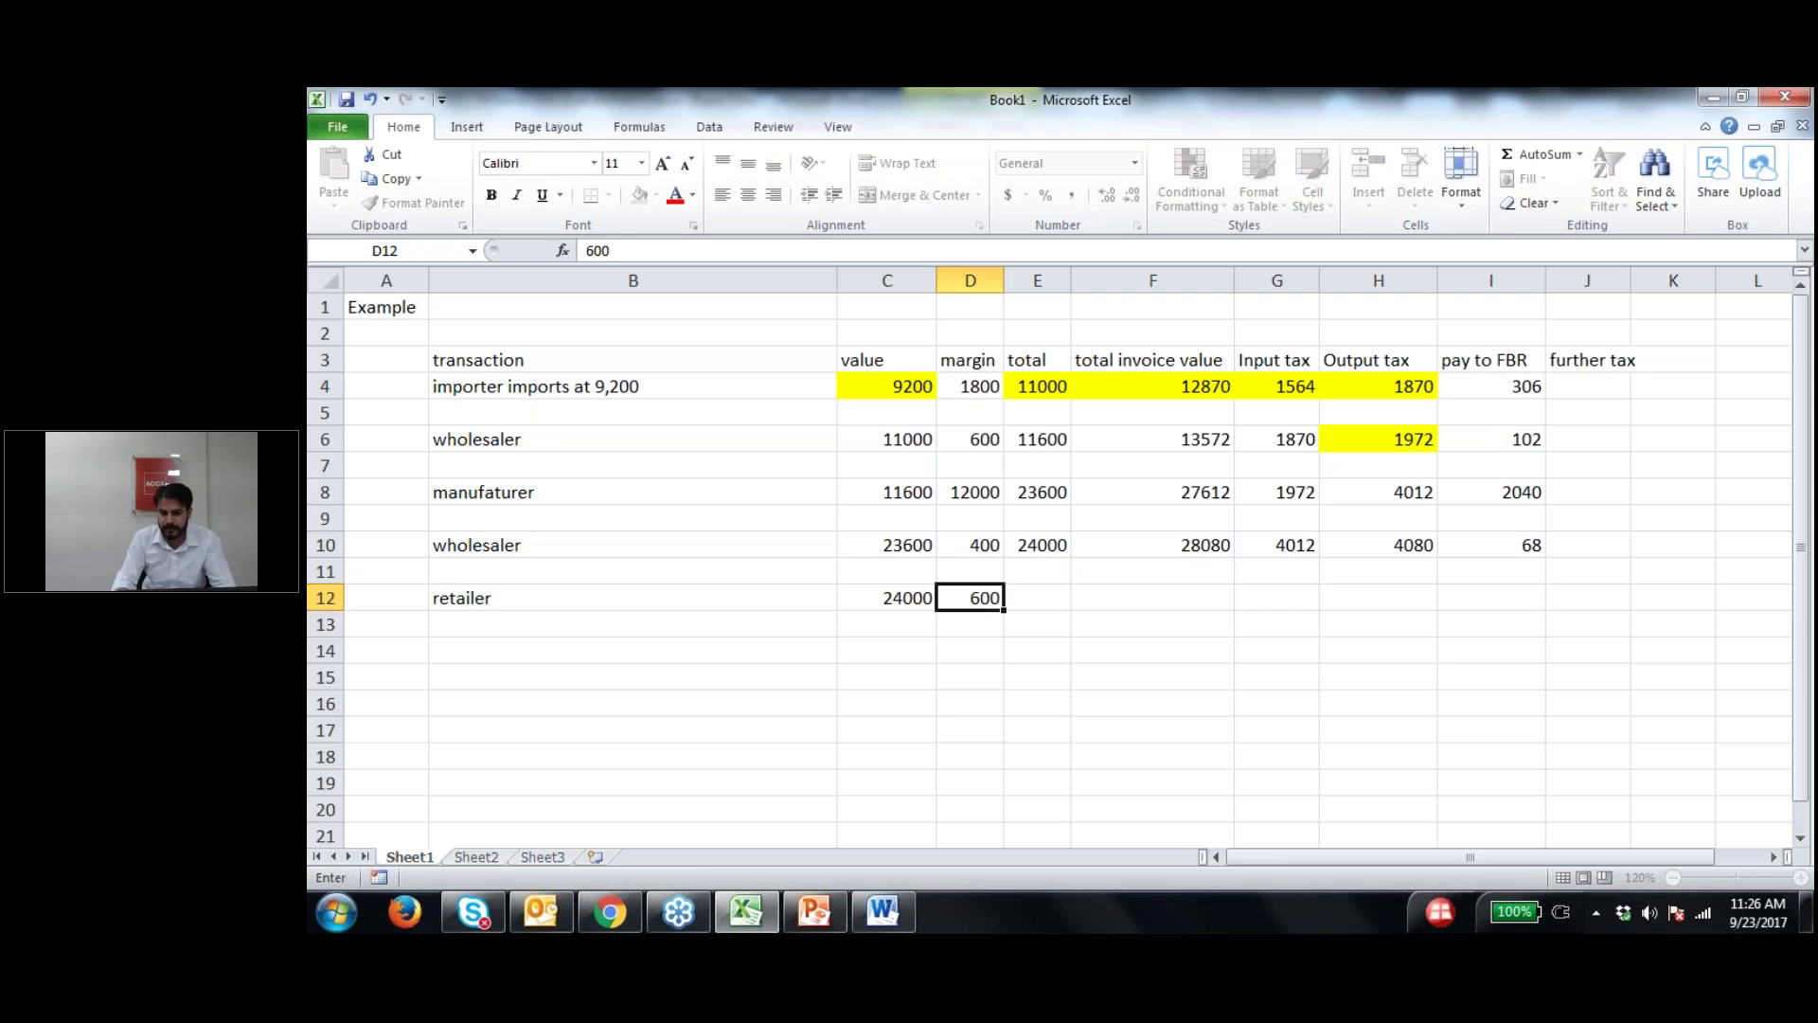
{"action": "key", "text": "Tab"}
{"action": "key", "text": "Page_Down"}
{"action": "scroll", "coordinate": [580, 492], "scroll_direction": "up", "scroll_amount": 7}
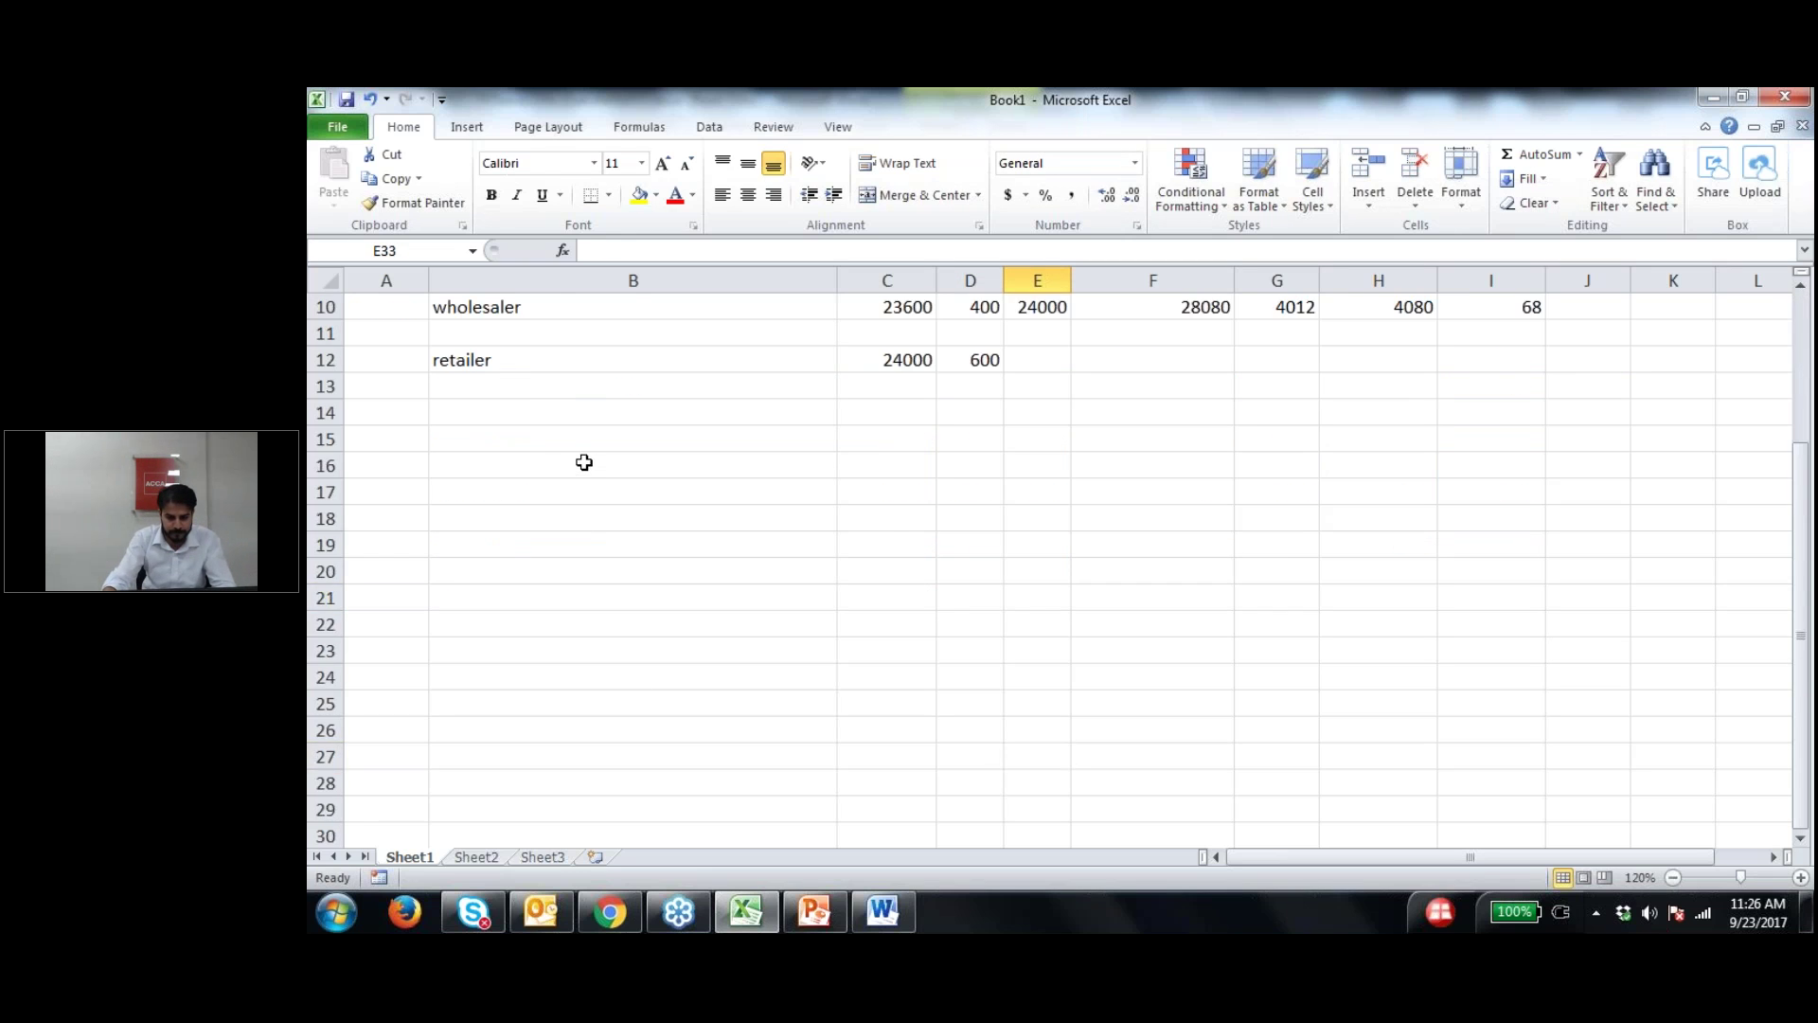
{"action": "left_click", "coordinate": [1027, 607]}
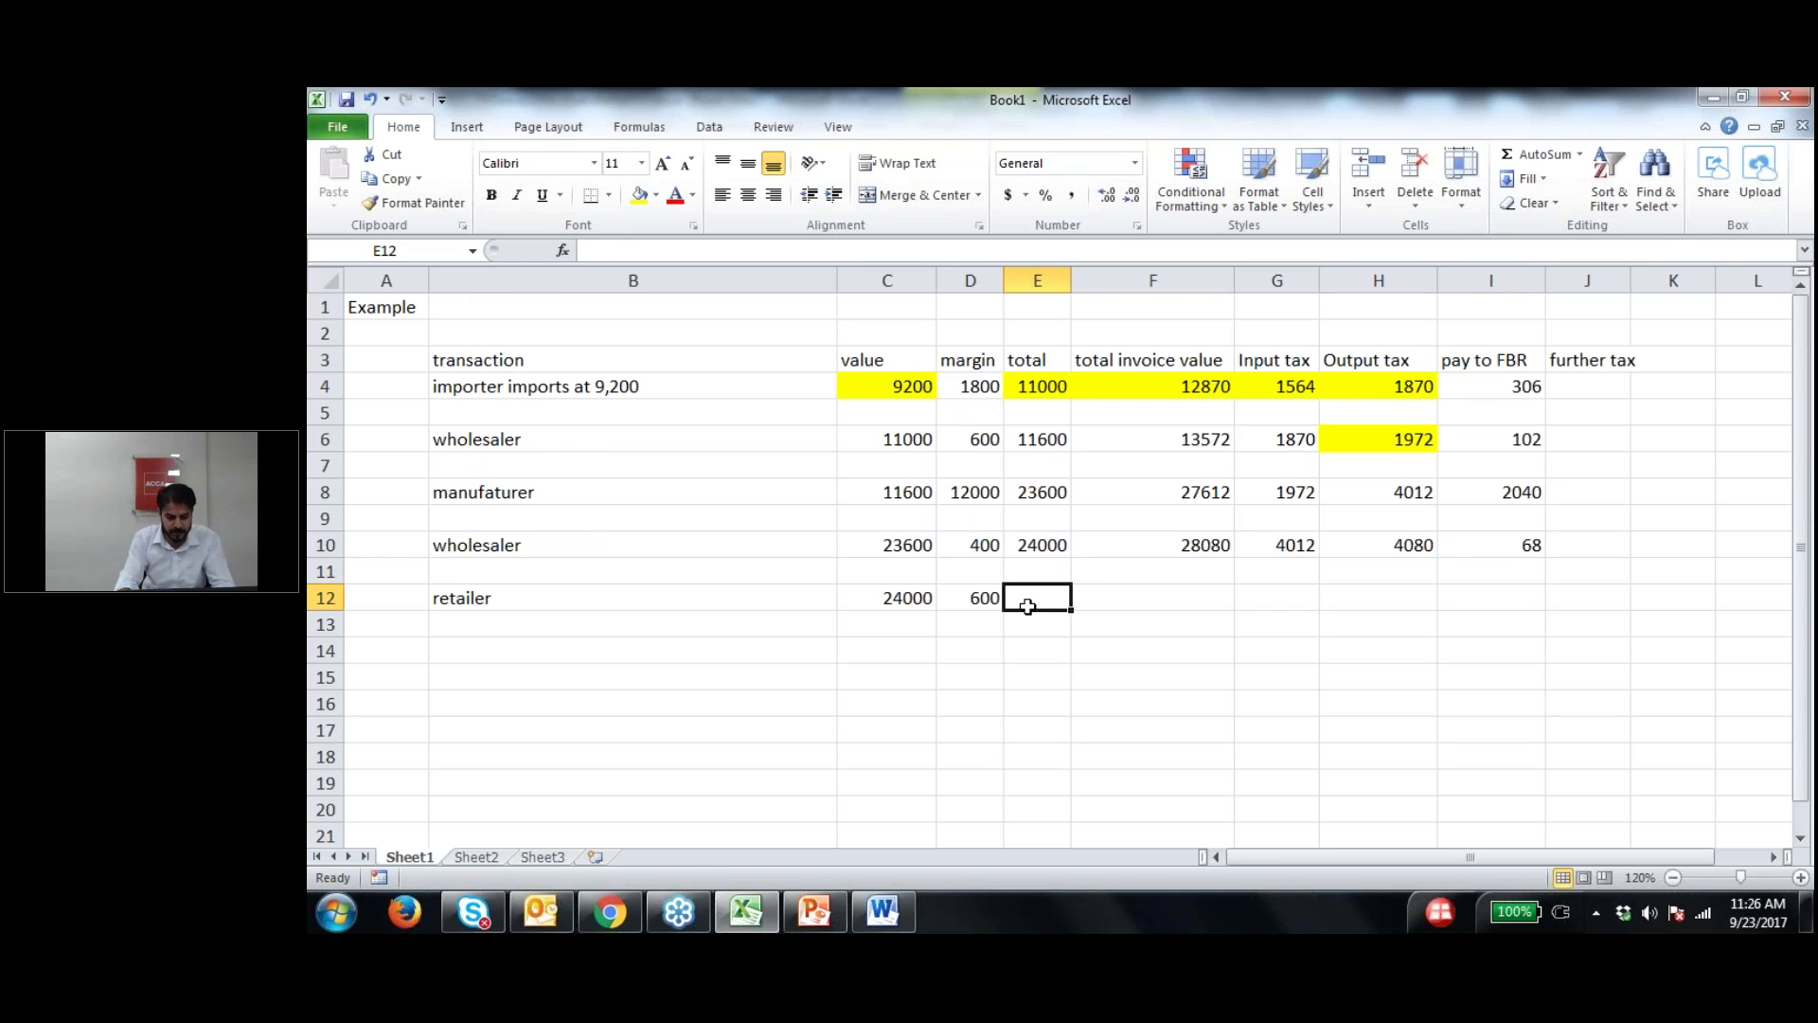
{"action": "key", "text": "alt+equal"}
{"action": "key", "text": "Return"}
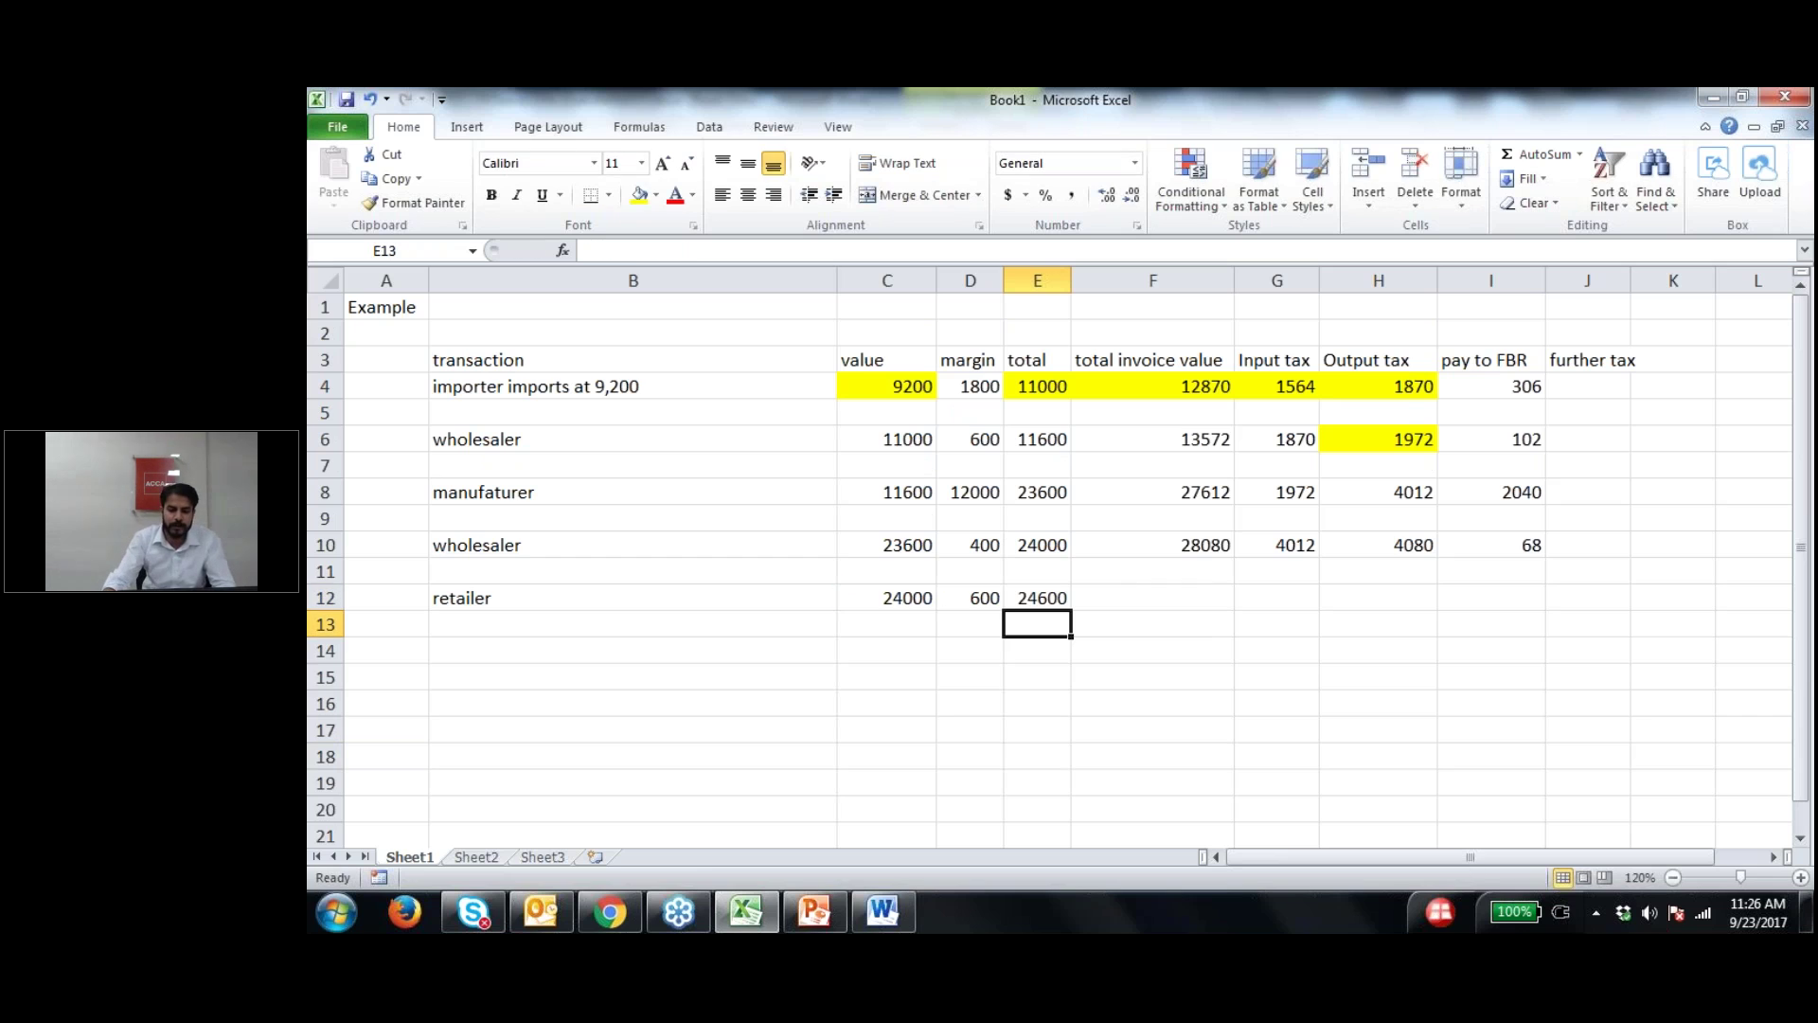
{"action": "left_click", "coordinate": [1036, 597]}
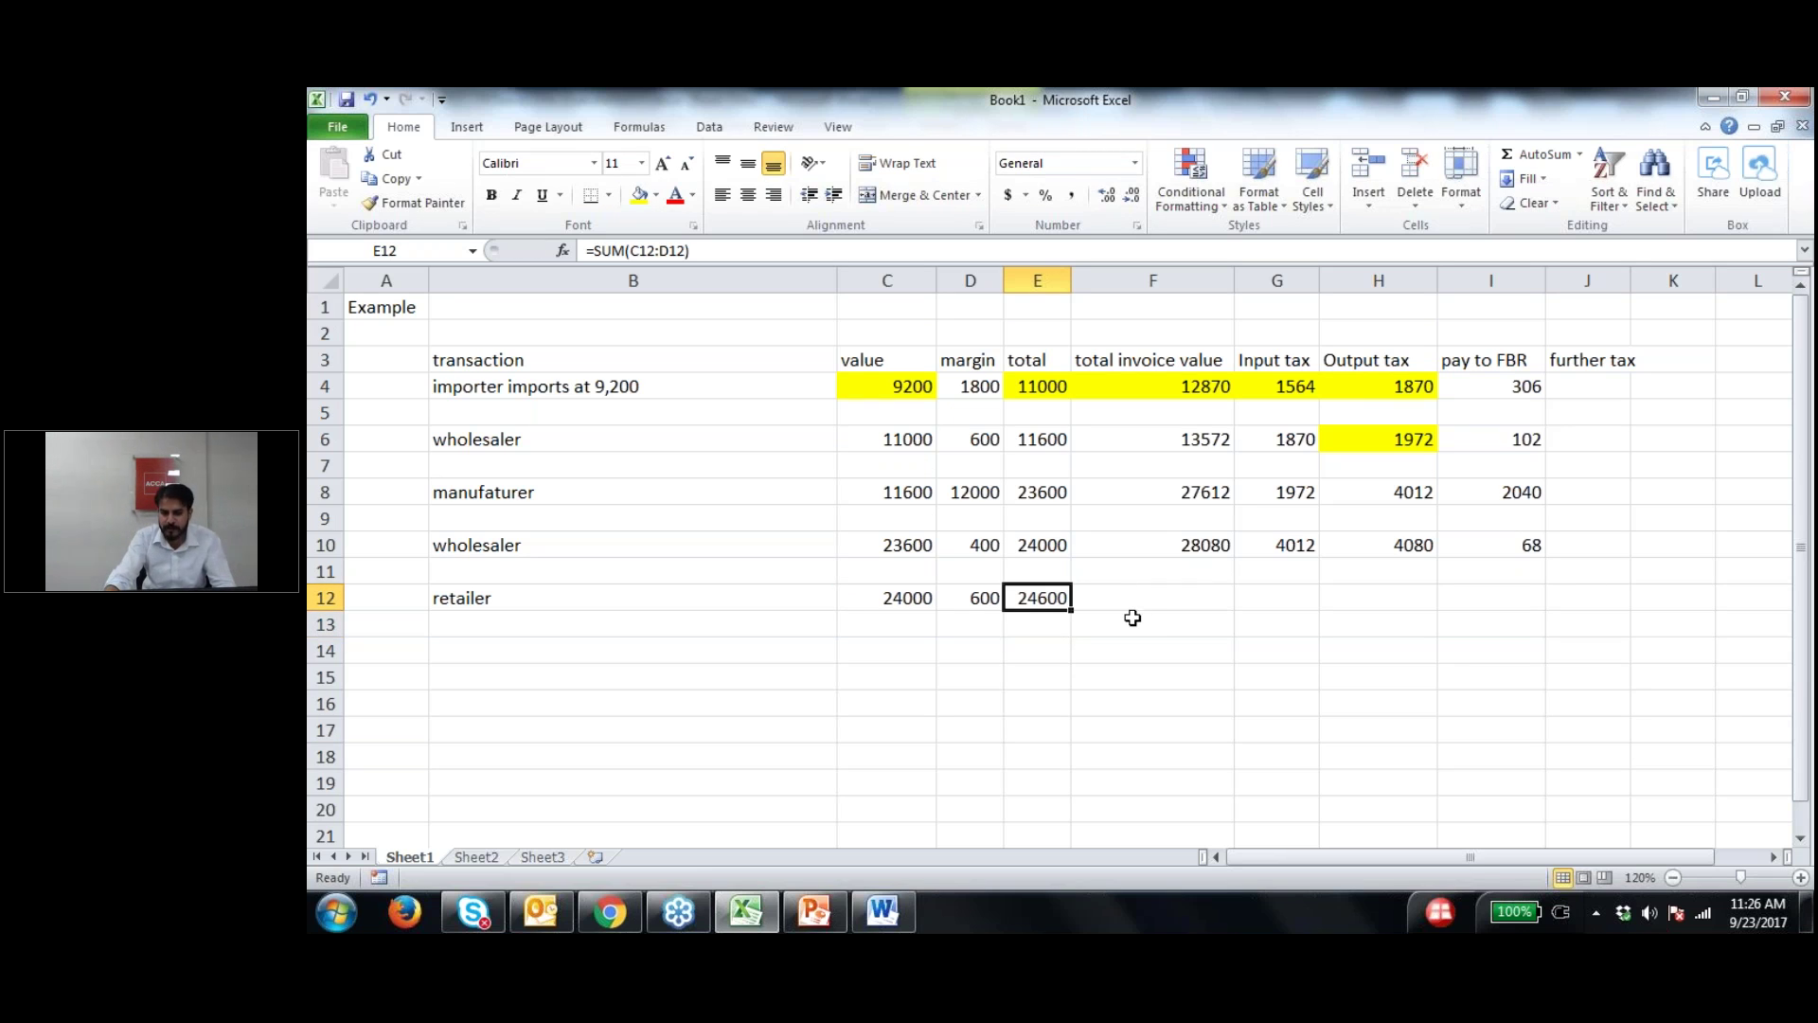
Step: Enter 4080 in G12 as the retailer's input tax
{"action": "left_click", "coordinate": [1265, 598]}
{"action": "type", "text": "4080"}
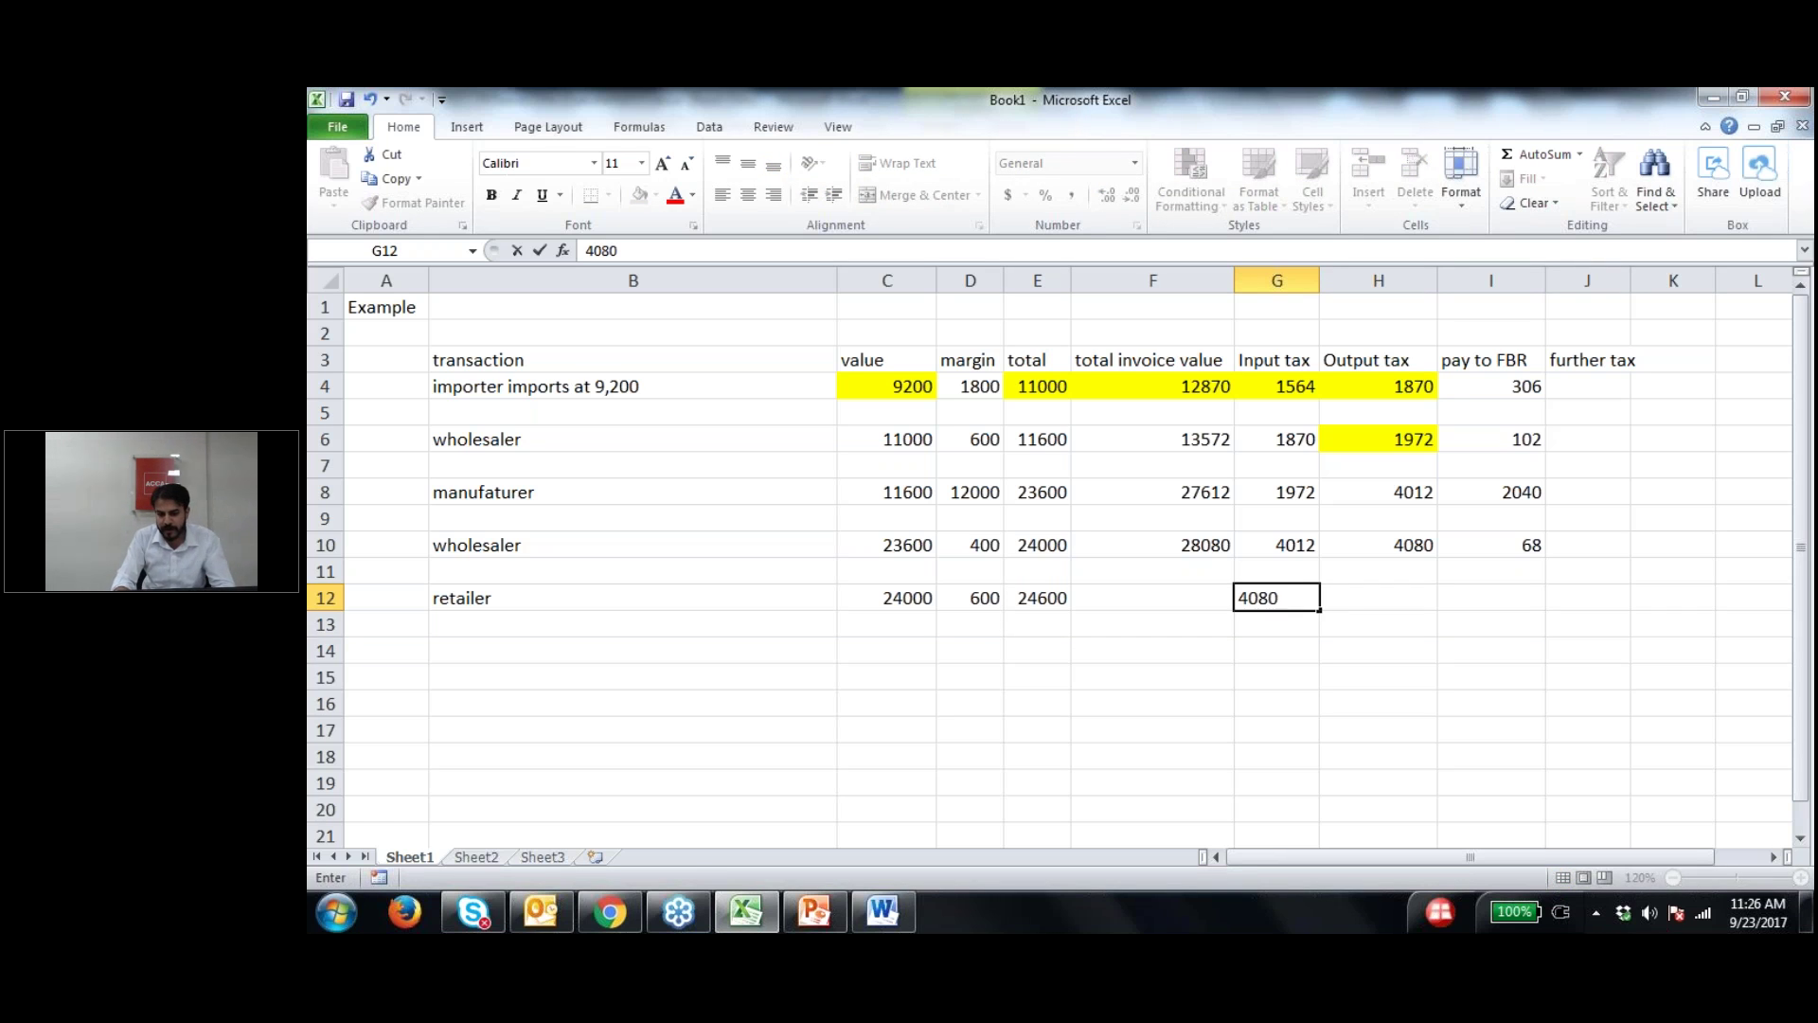
{"action": "key", "text": "Tab"}
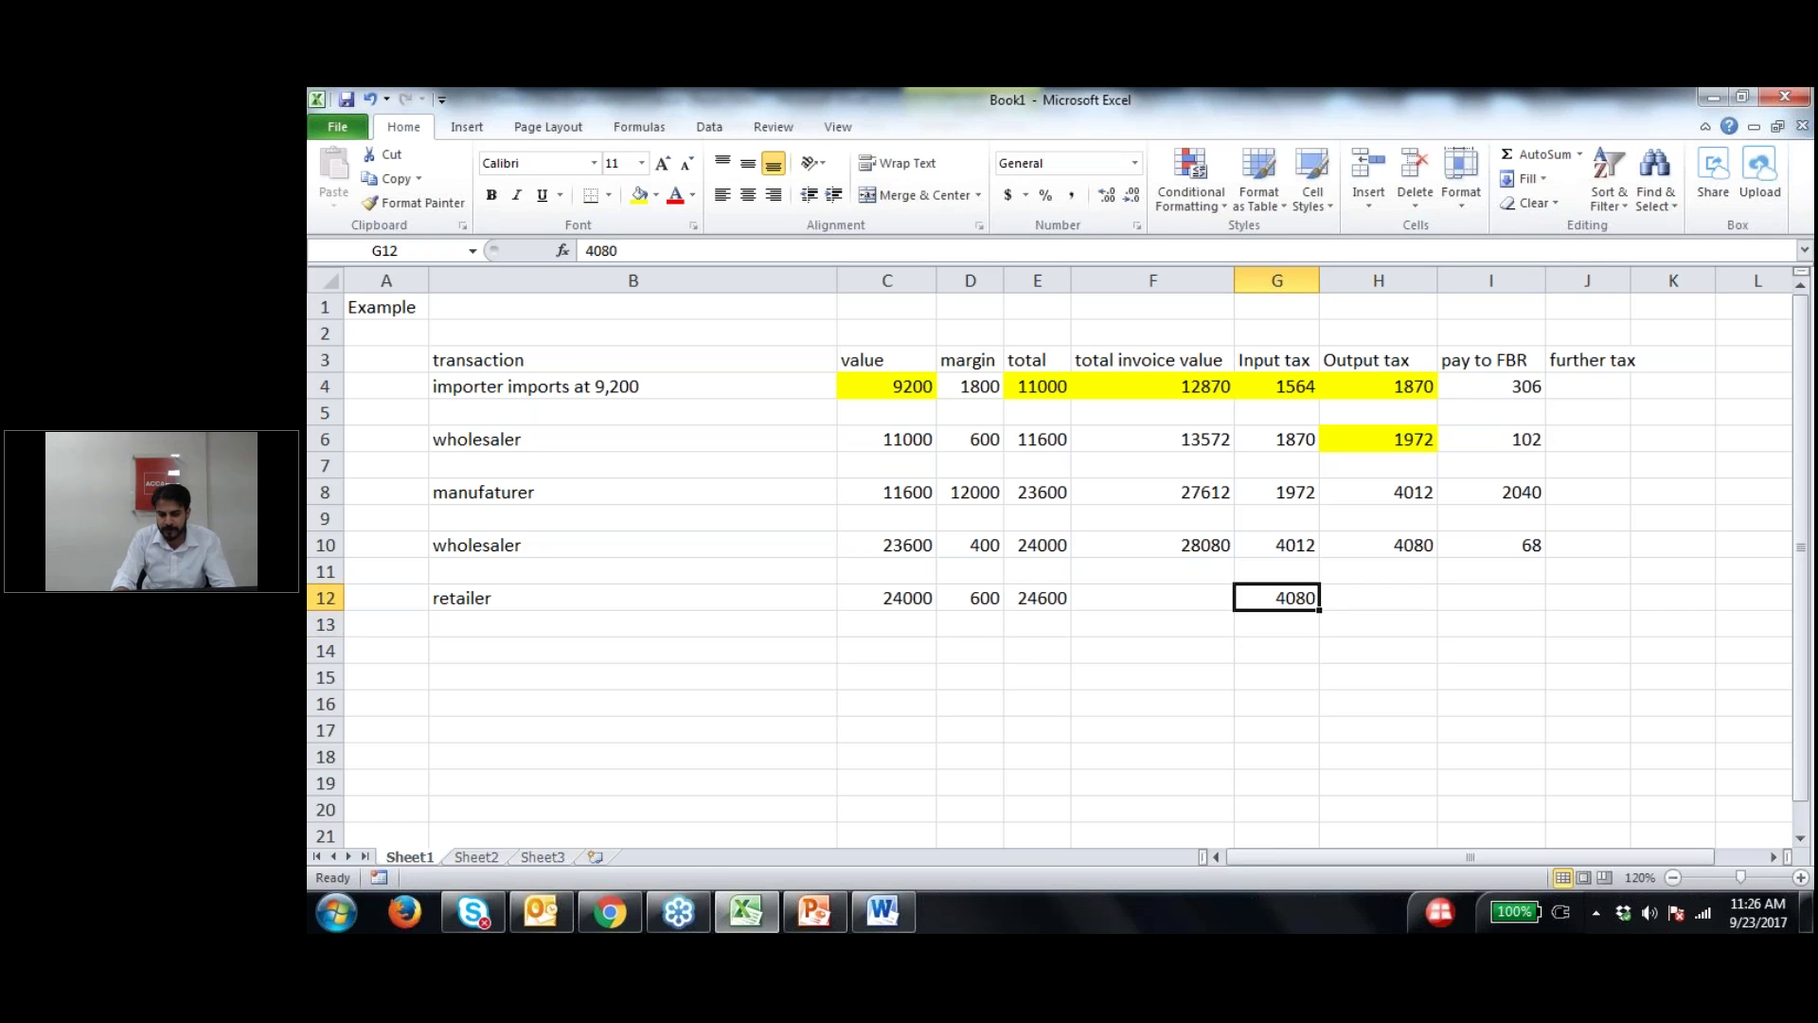
Step: Calculate the retailer's output tax in H12 with the formula =E12*17%
{"action": "type", "text": "="}
{"action": "key", "text": "Left"}
{"action": "key", "text": "Left"}
{"action": "key", "text": "Left"}
{"action": "type", "text": "*17"}
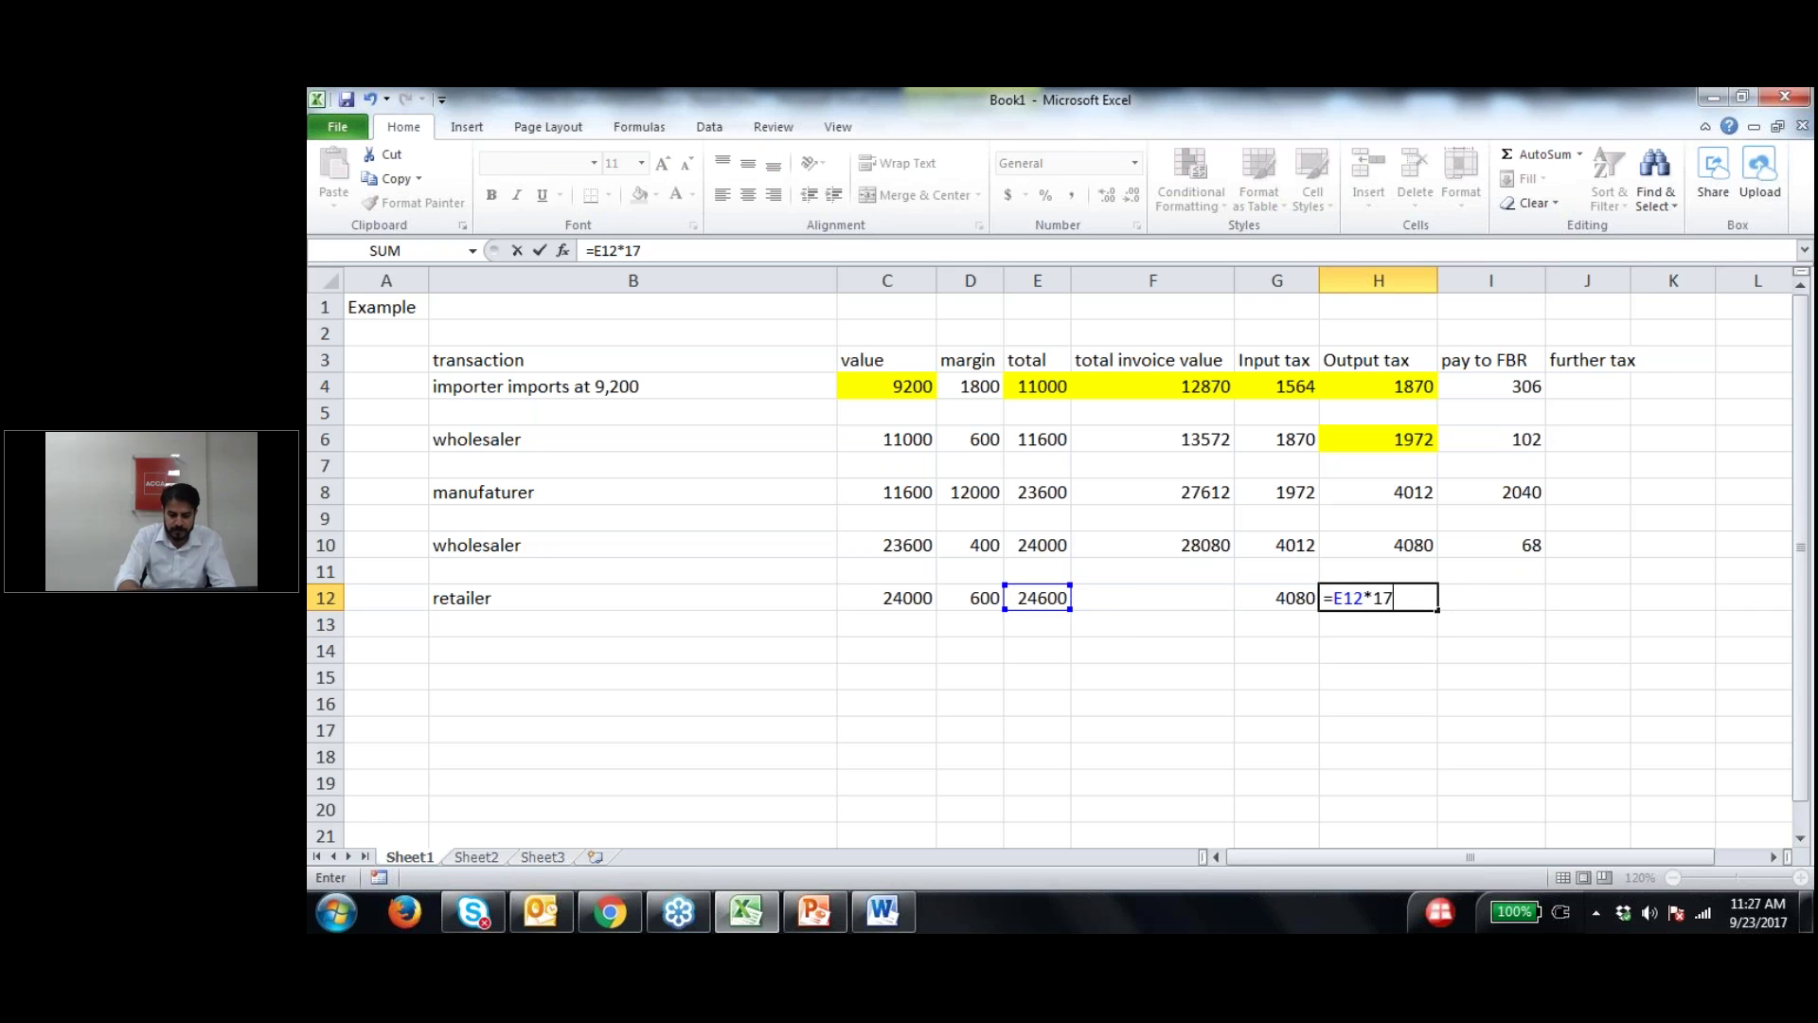
{"action": "type", "text": "%"}
{"action": "key", "text": "Return"}
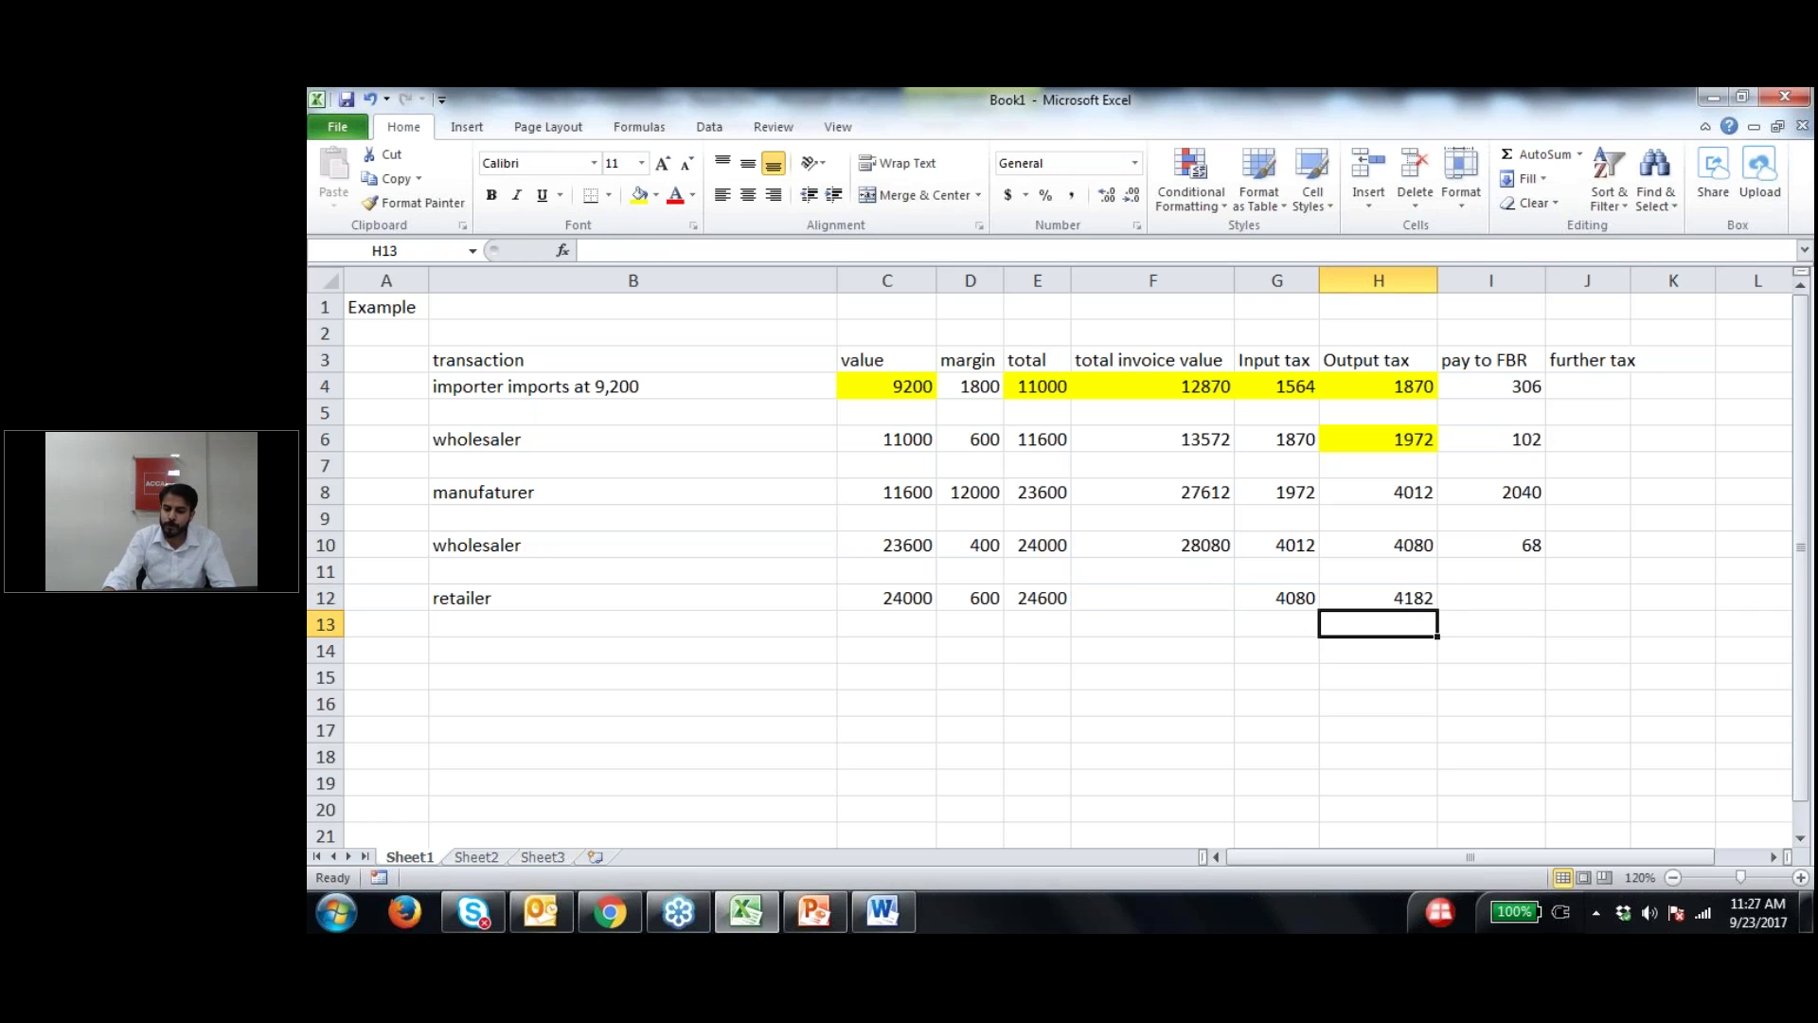
Step: Calculate the retailer's total invoice value in F12 with the formula =E12+H12
{"action": "left_click", "coordinate": [1204, 596]}
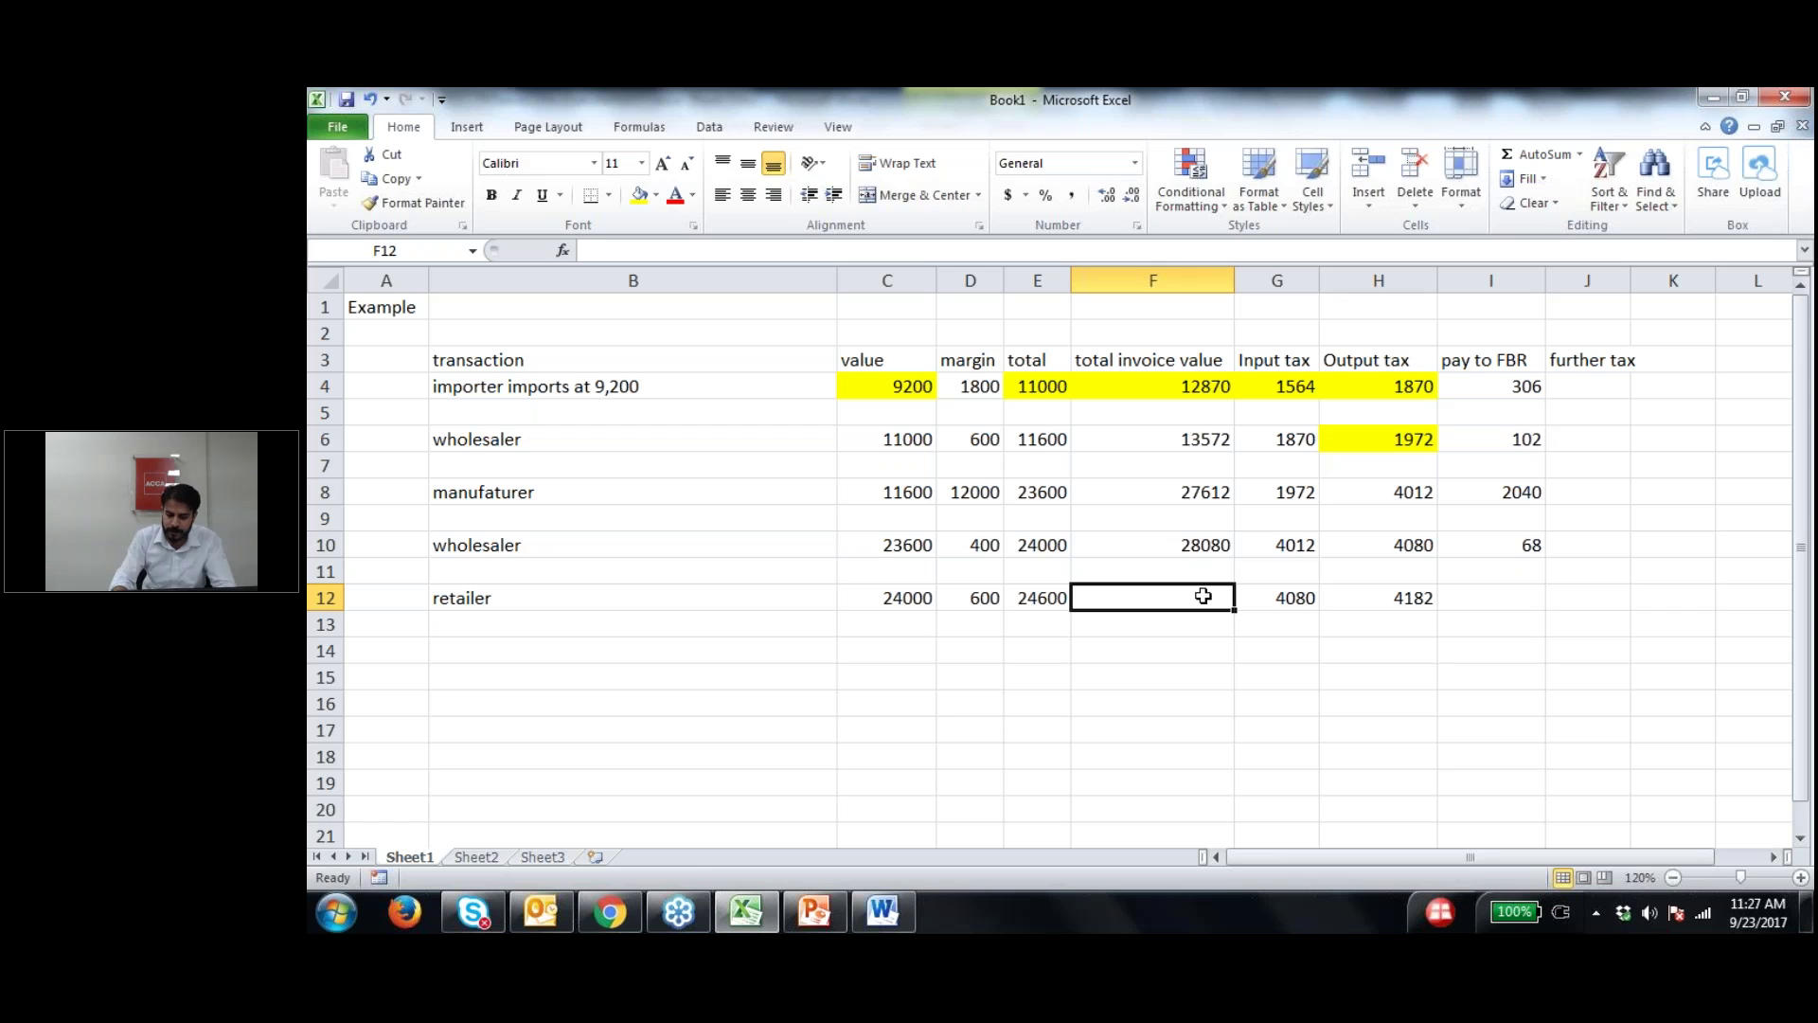
{"action": "type", "text": "="}
{"action": "key", "text": "Left"}
{"action": "type", "text": "+"}
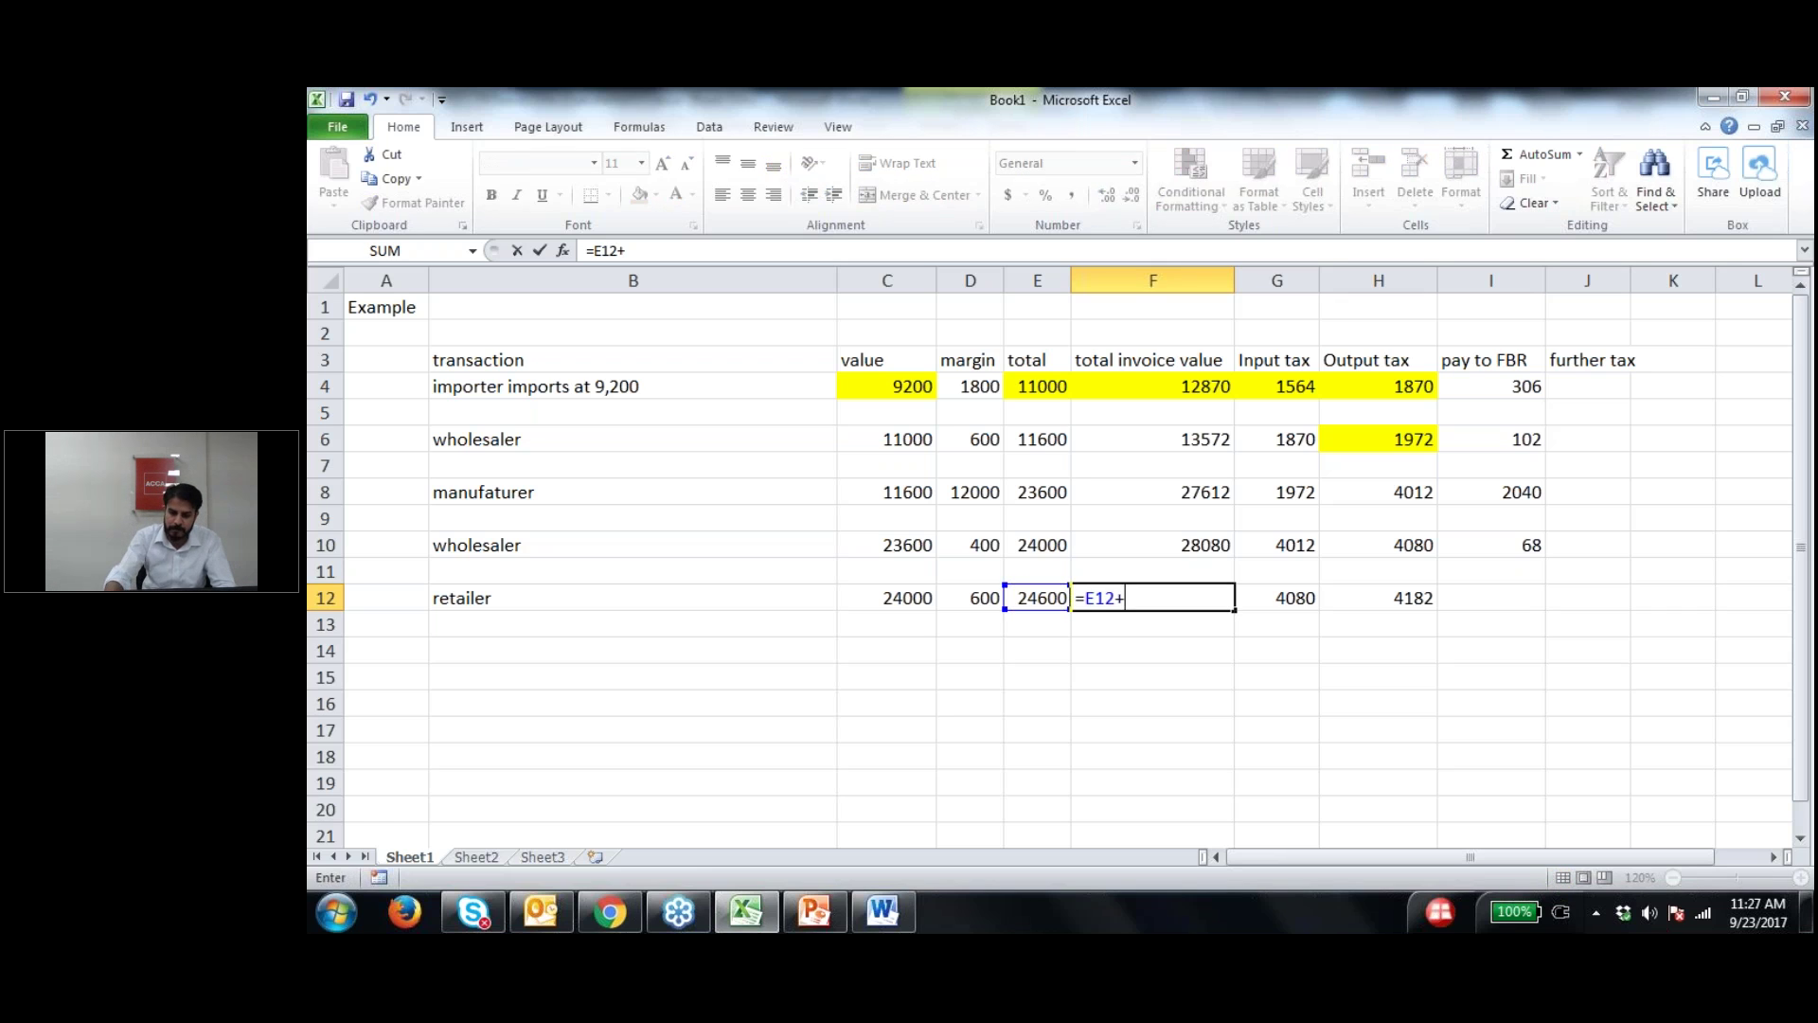
{"action": "left_click", "coordinate": [1386, 601]}
{"action": "key", "text": "Return"}
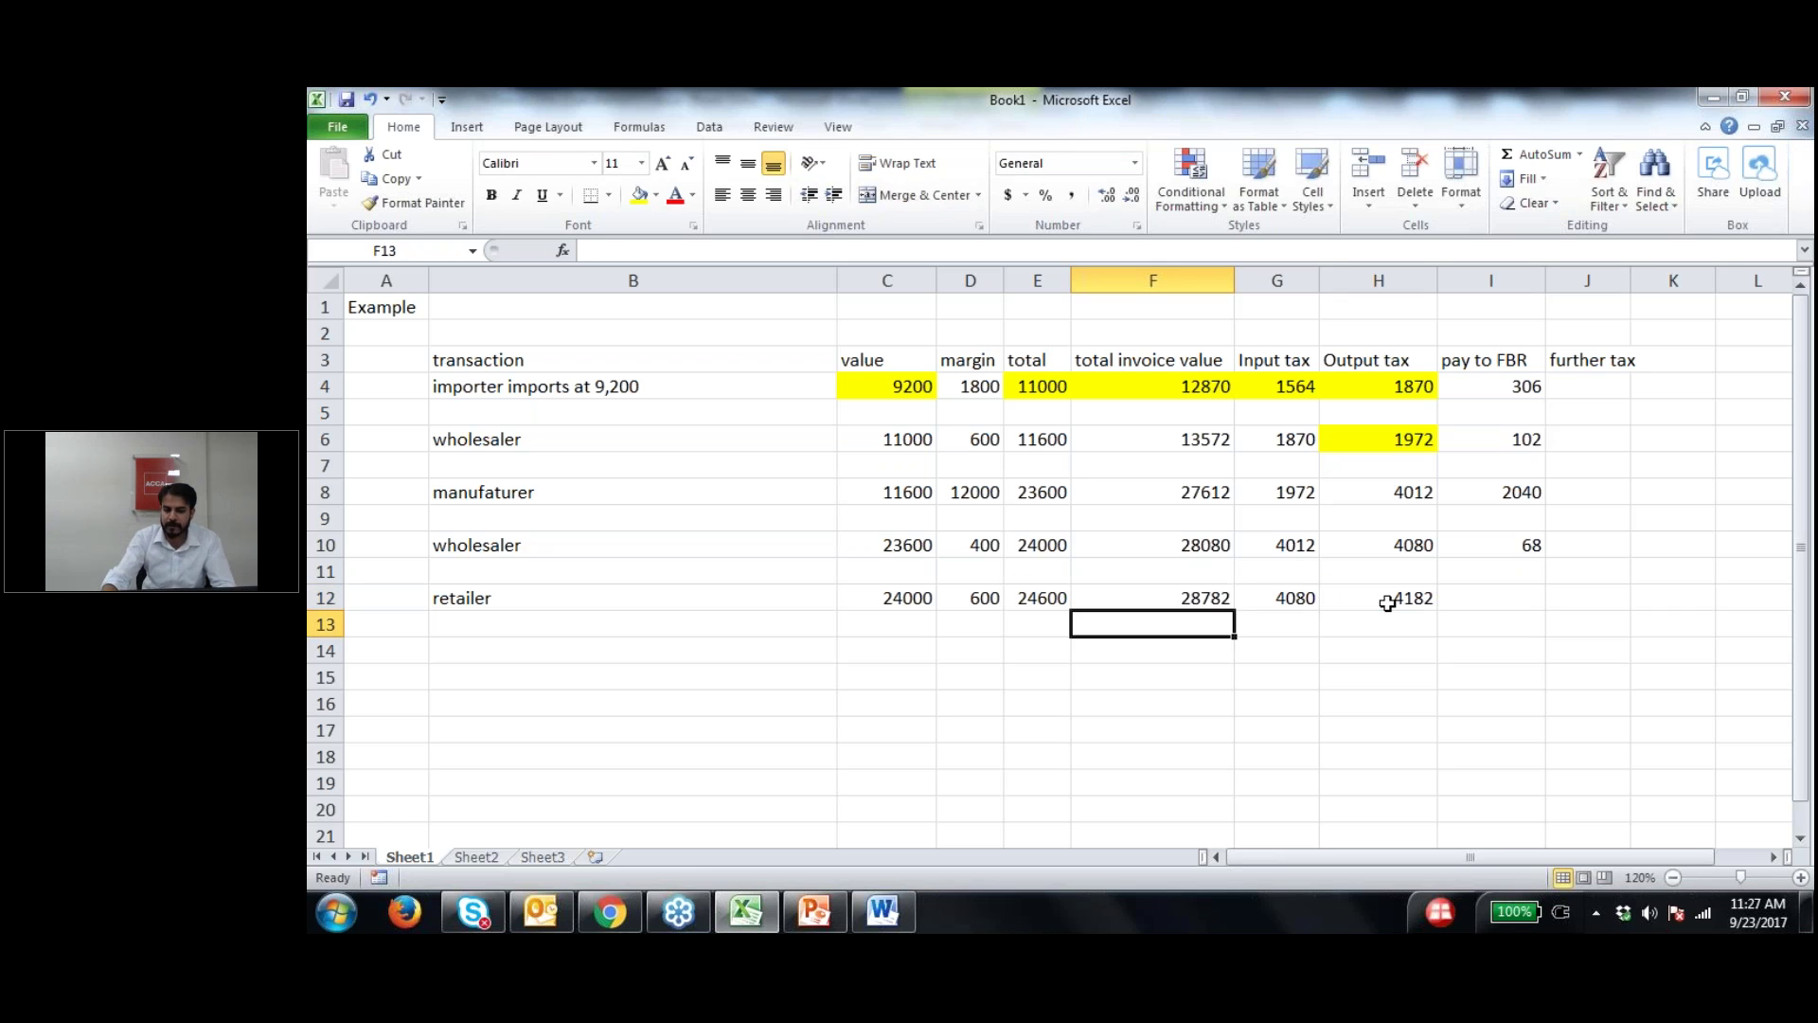
Step: Calculate the retailer's pay to FBR amount in I12 with the formula =H12-G12
{"action": "left_click", "coordinate": [1481, 598]}
{"action": "type", "text": "="}
{"action": "left_click", "coordinate": [1343, 601]}
{"action": "type", "text": "-"}
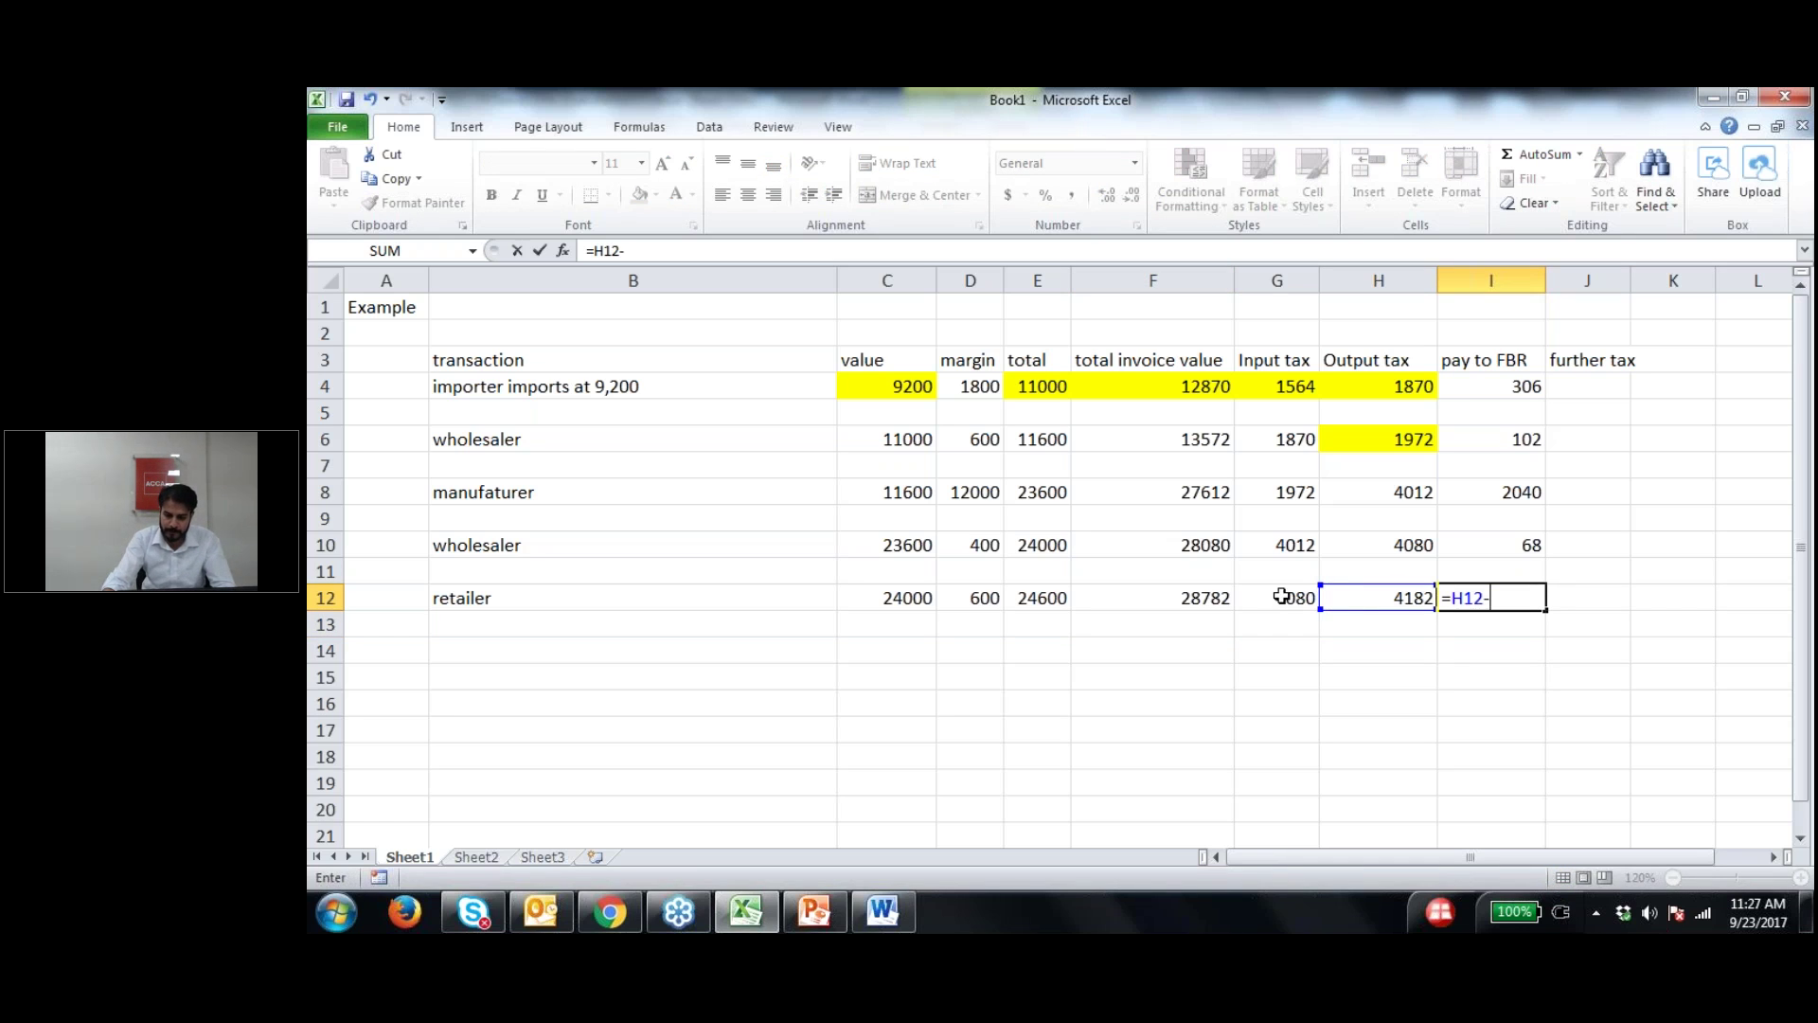
{"action": "left_click", "coordinate": [1284, 598]}
{"action": "key", "text": "Return"}
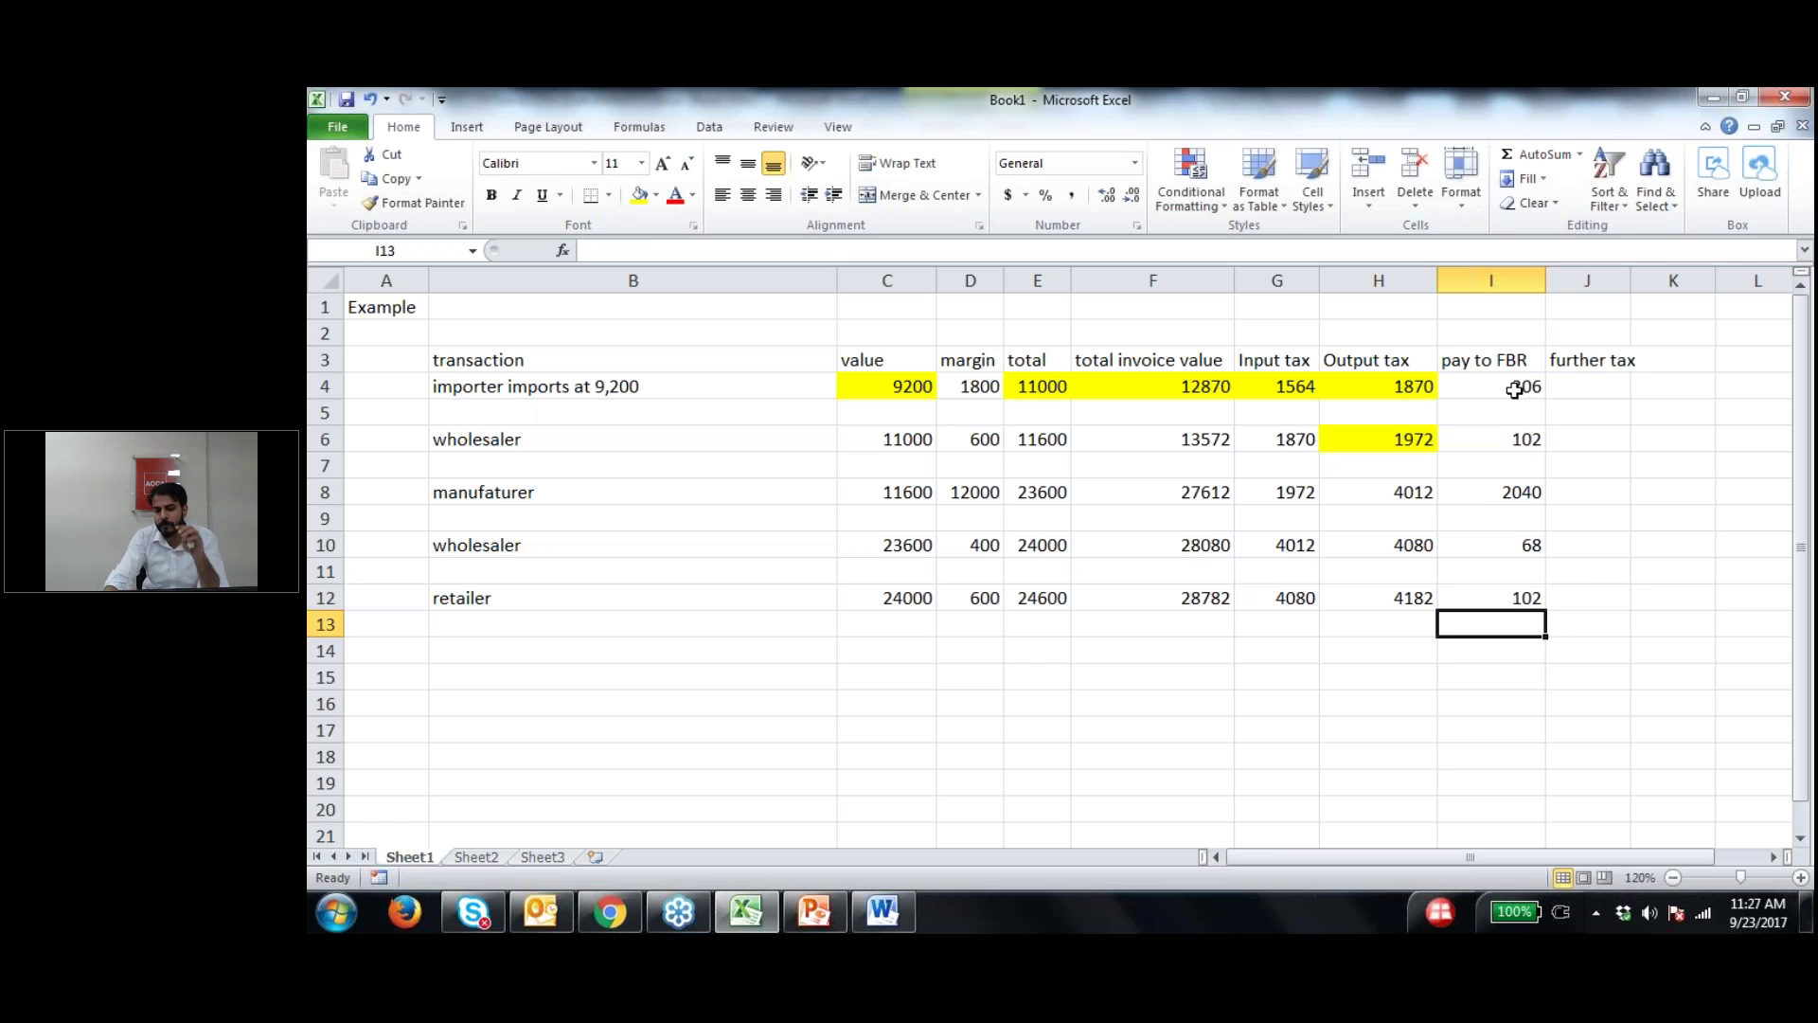
Step: Fill the retailer's output tax cell H12 with red
{"action": "left_click", "coordinate": [1409, 593]}
{"action": "left_click", "coordinate": [656, 195]}
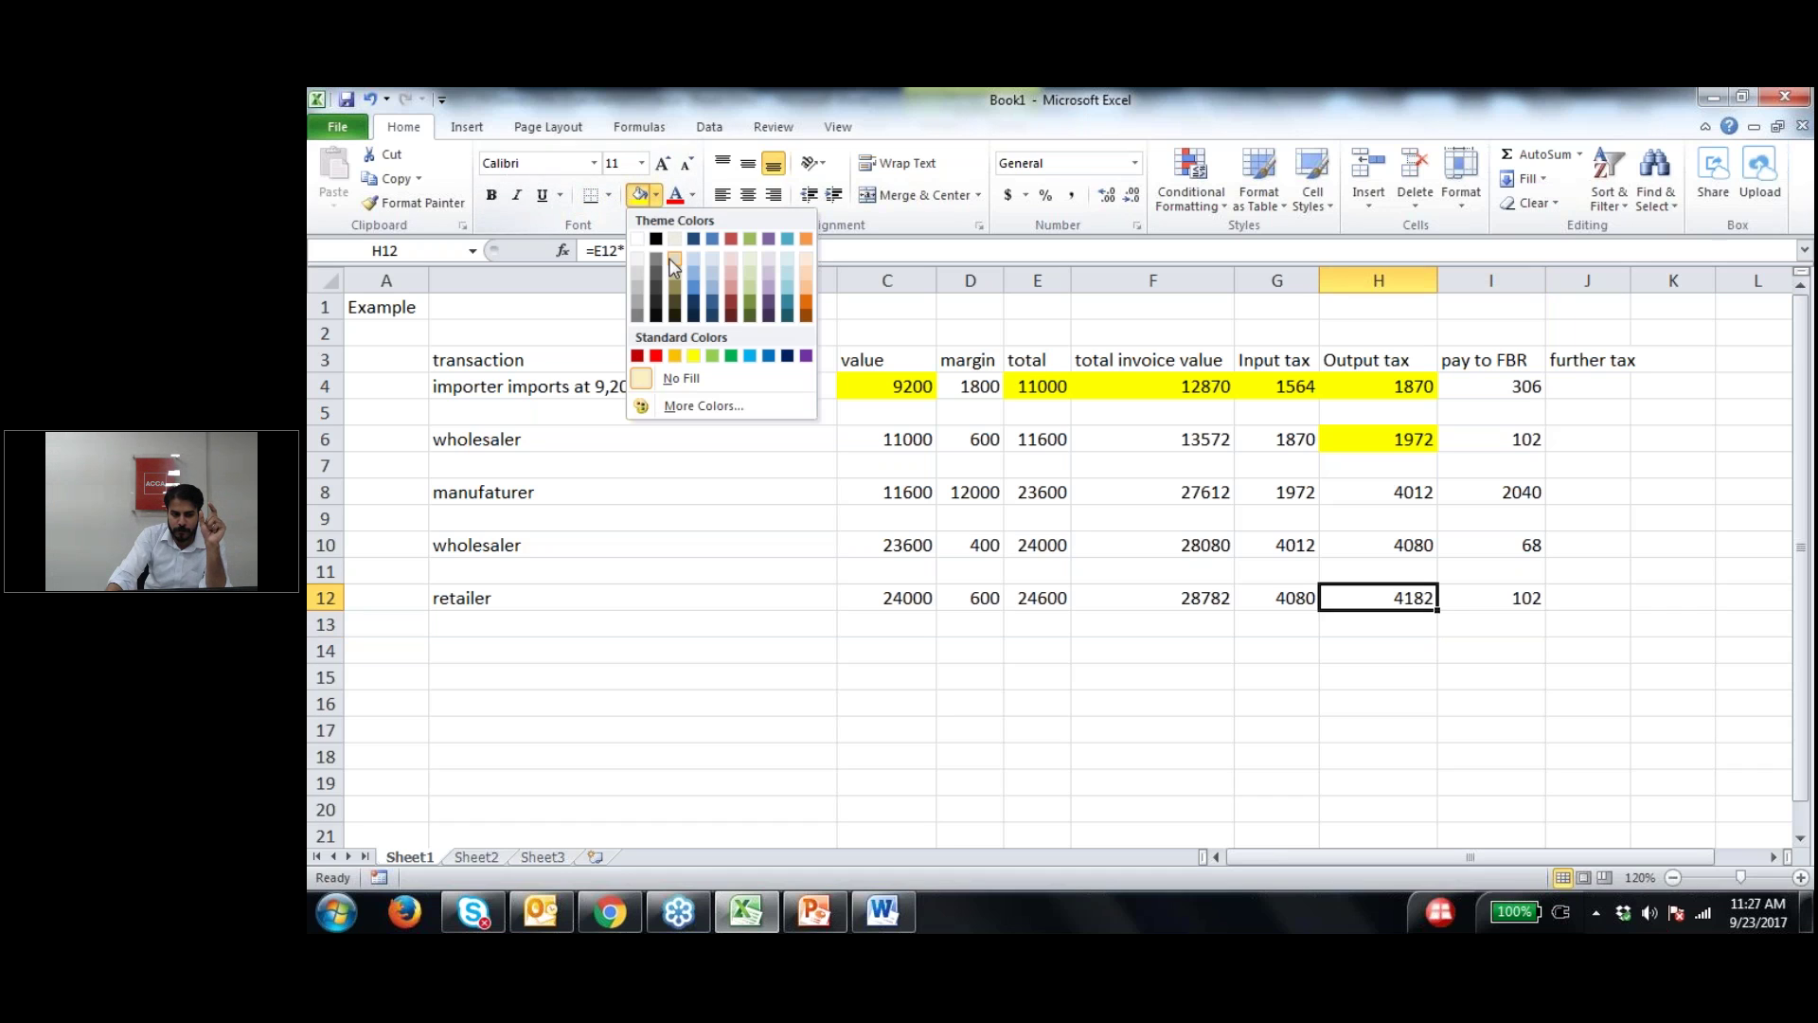
{"action": "left_click", "coordinate": [656, 356]}
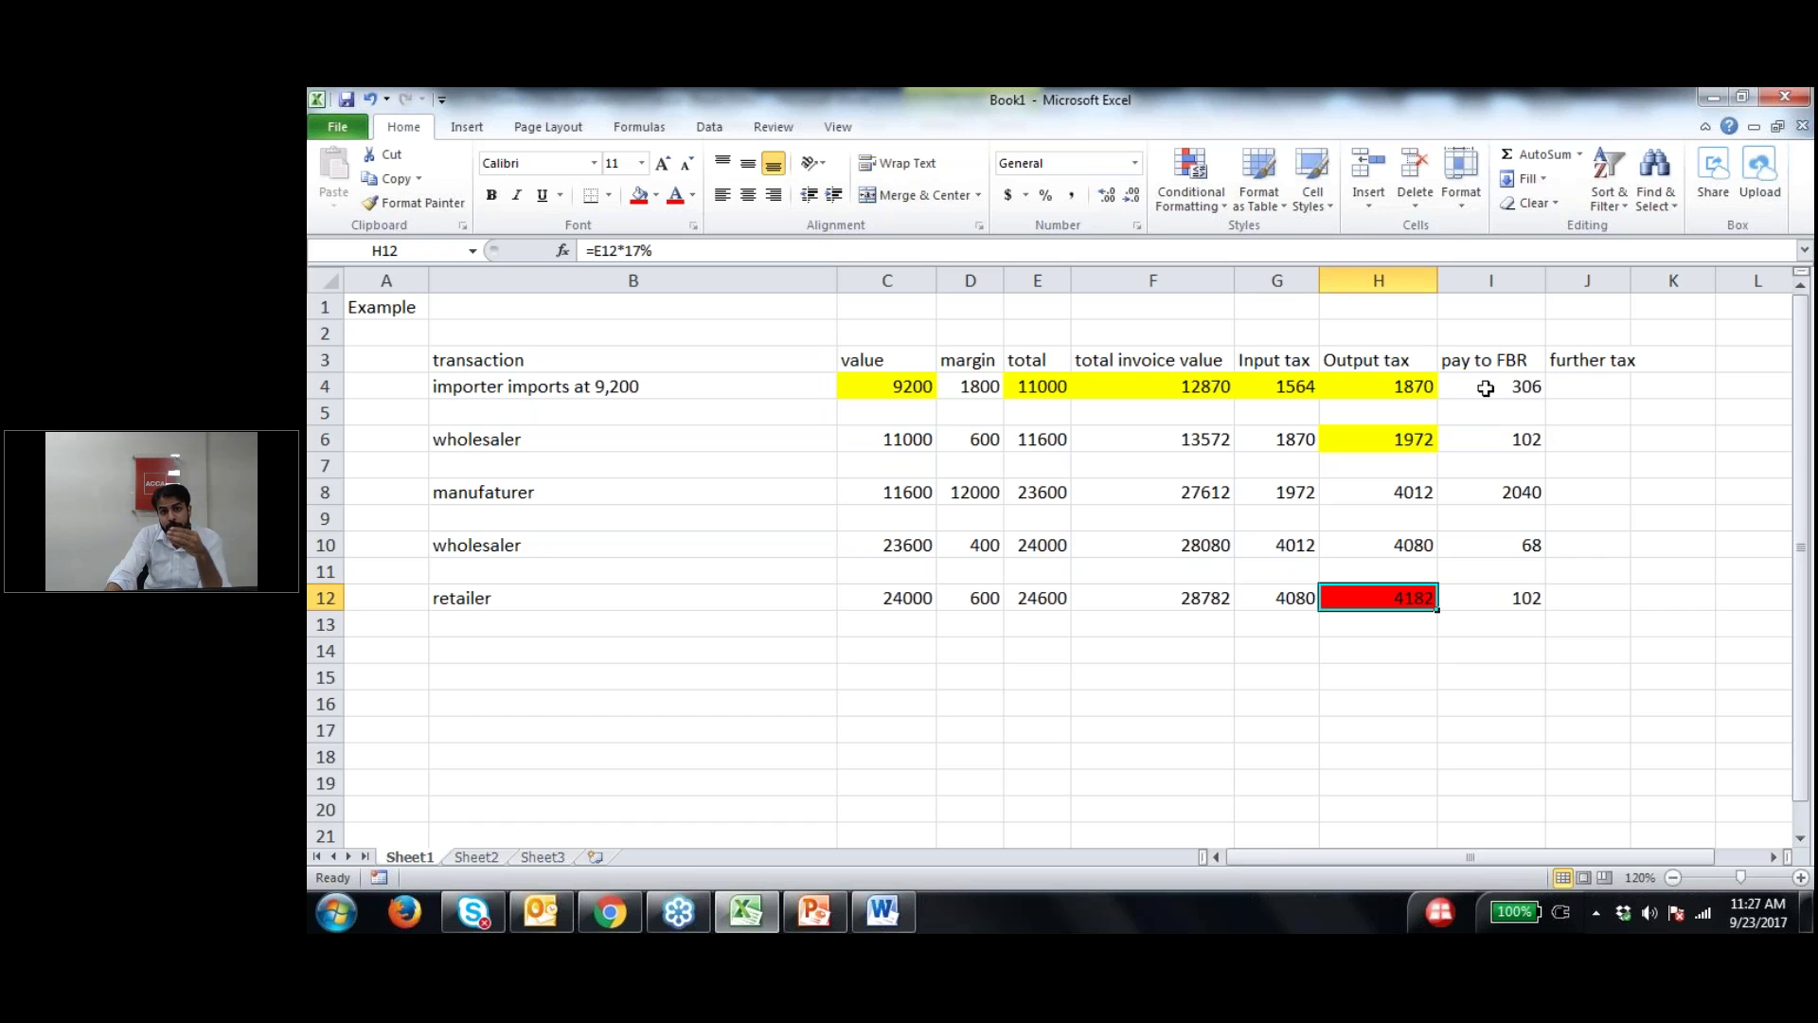
{"action": "left_click_drag", "start_coordinate": [1485, 388], "coordinate": [1498, 606]}
{"action": "left_click", "coordinate": [1498, 632]}
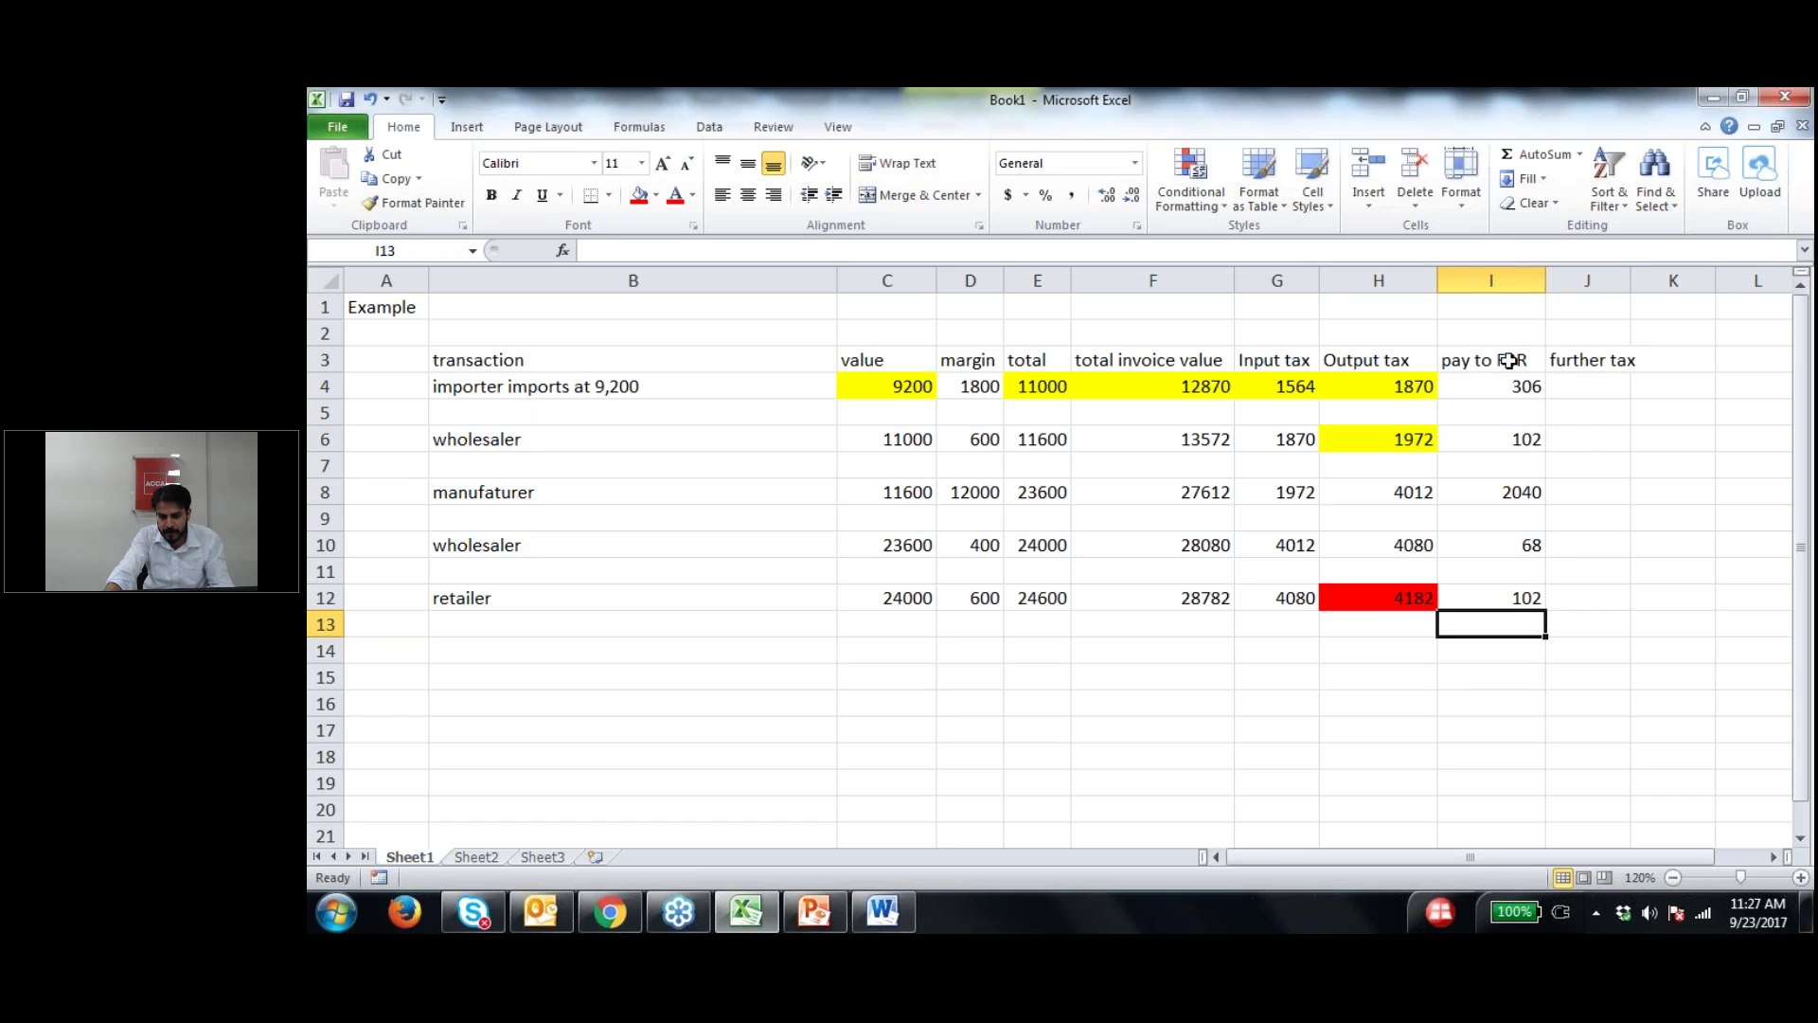
Step: Insert a blank row above the importer's row and enter 1564 under pay to FBR in I4
{"action": "left_click", "coordinate": [325, 385]}
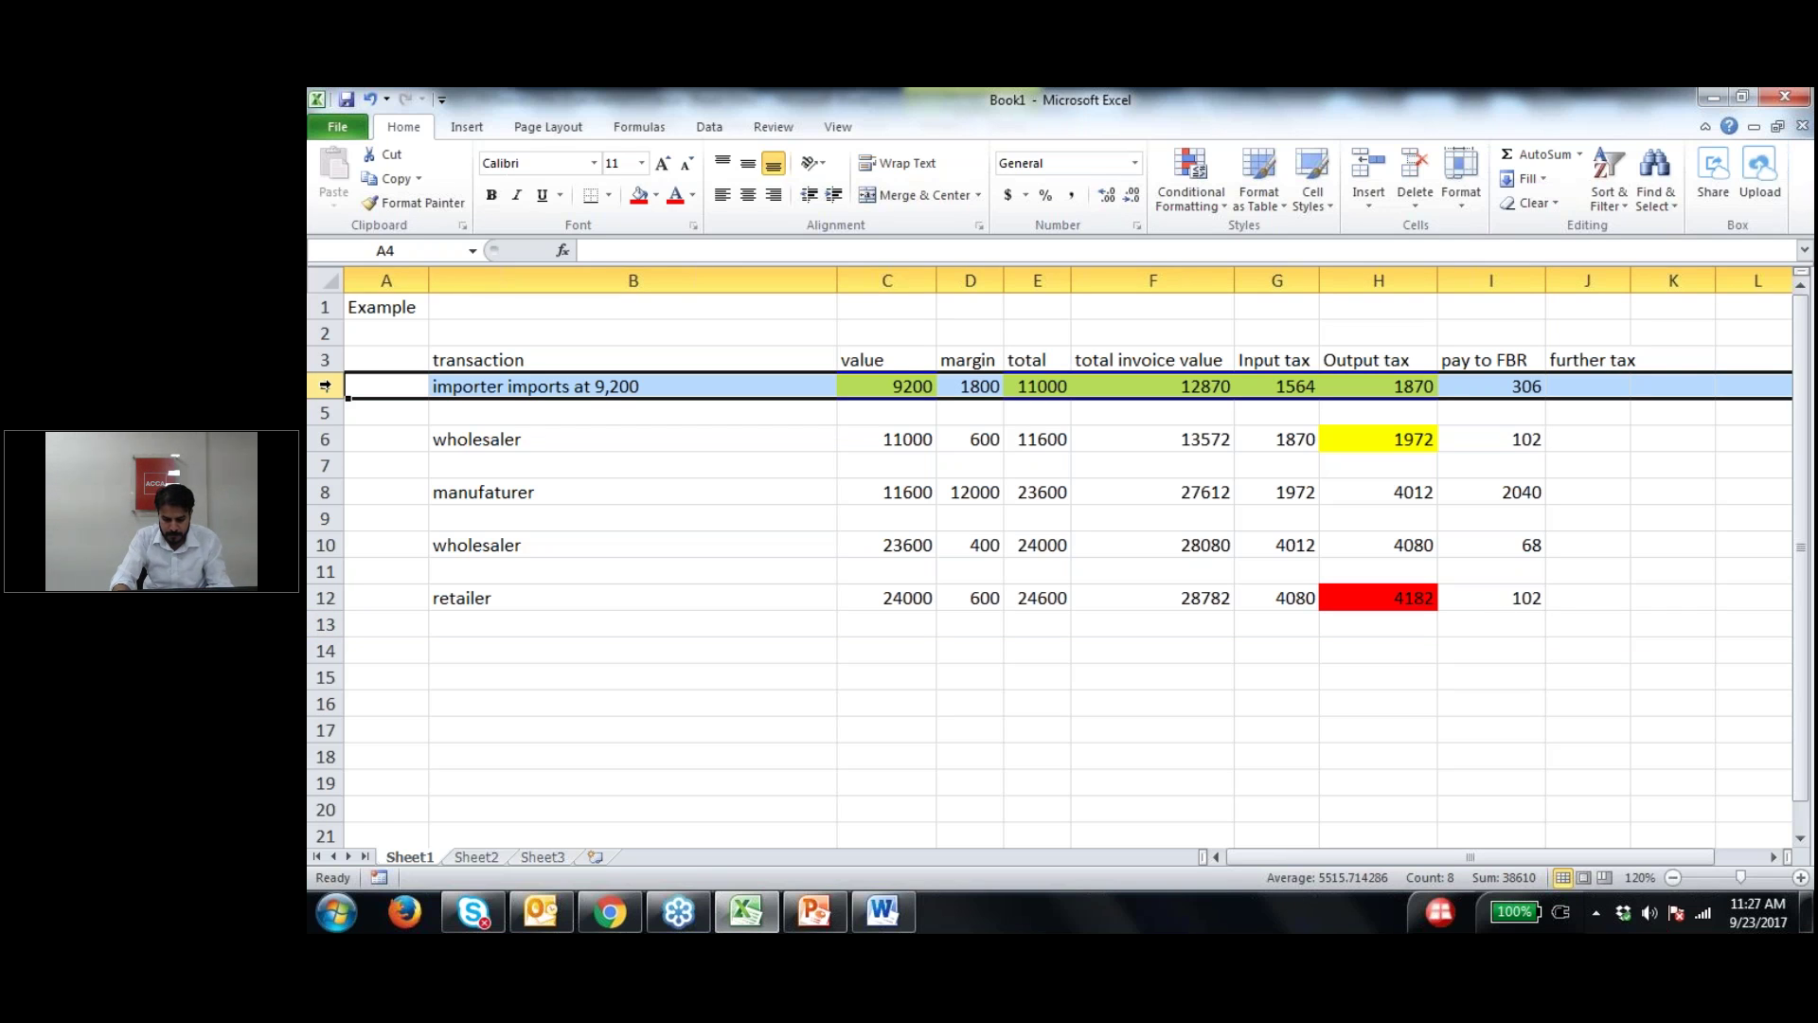
{"action": "key", "text": "ctrl+shift+equal"}
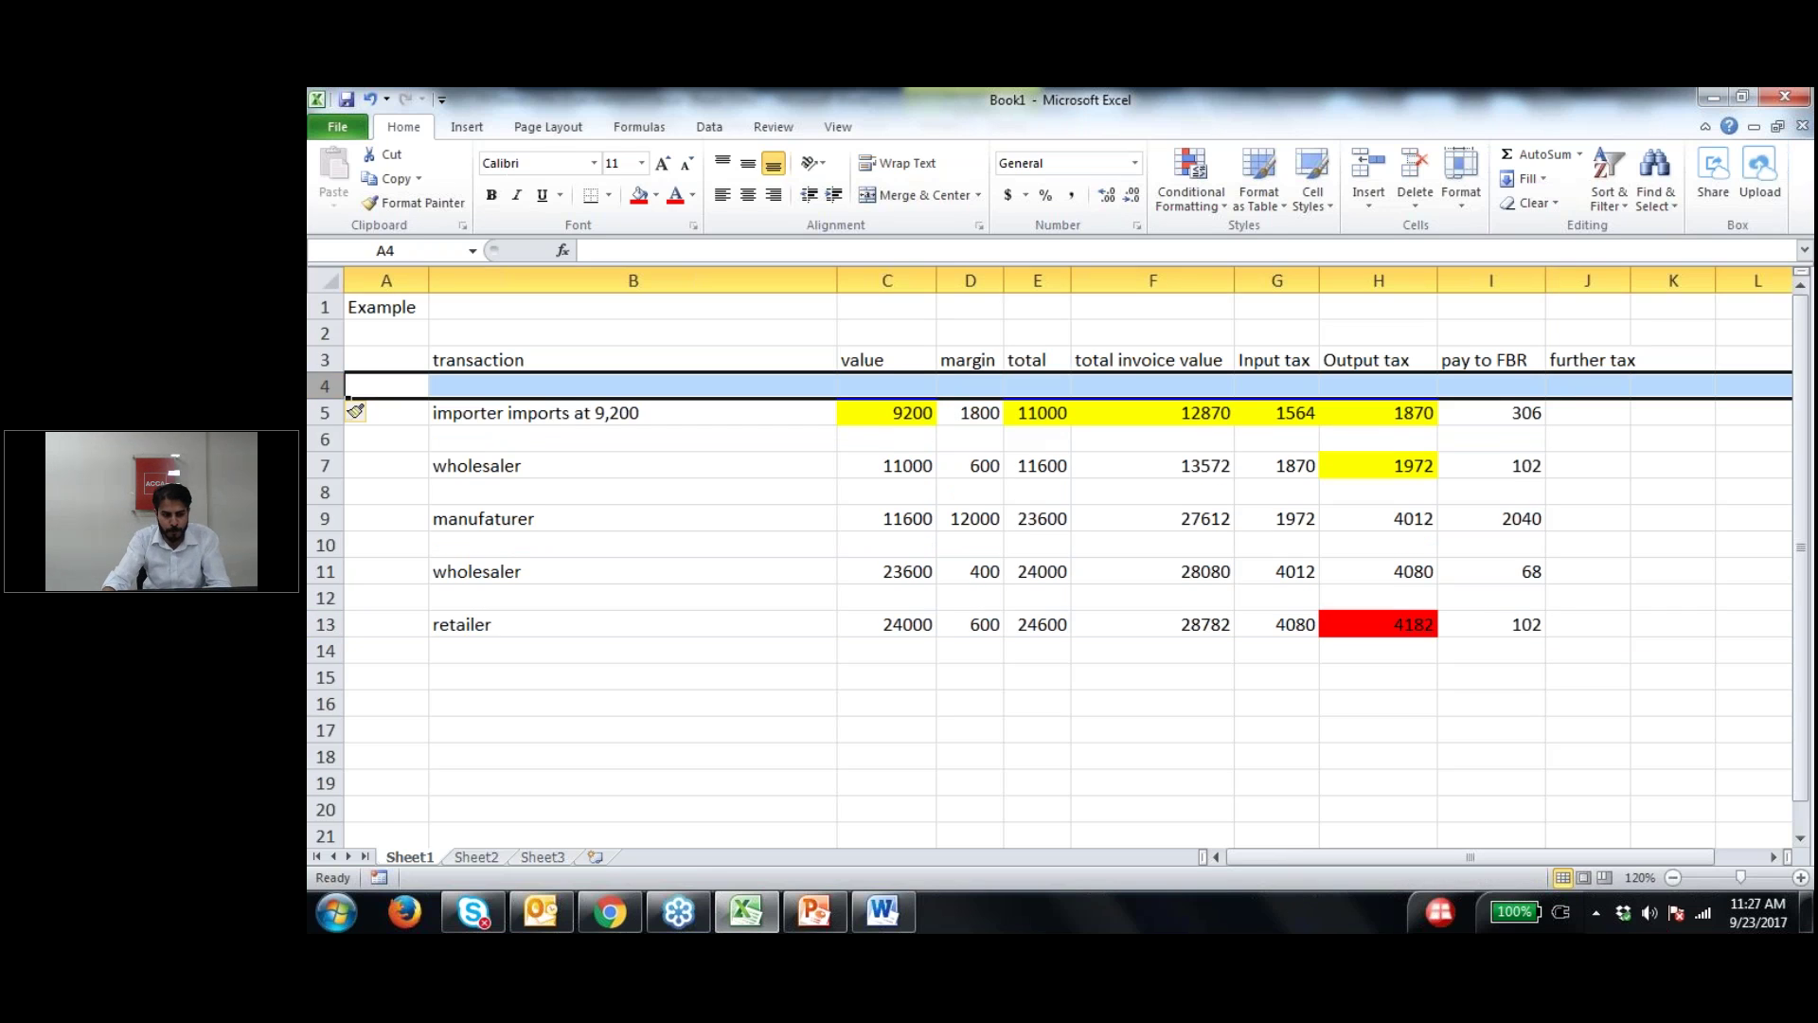
{"action": "key", "text": "Right"}
{"action": "left_click", "coordinate": [1512, 382]}
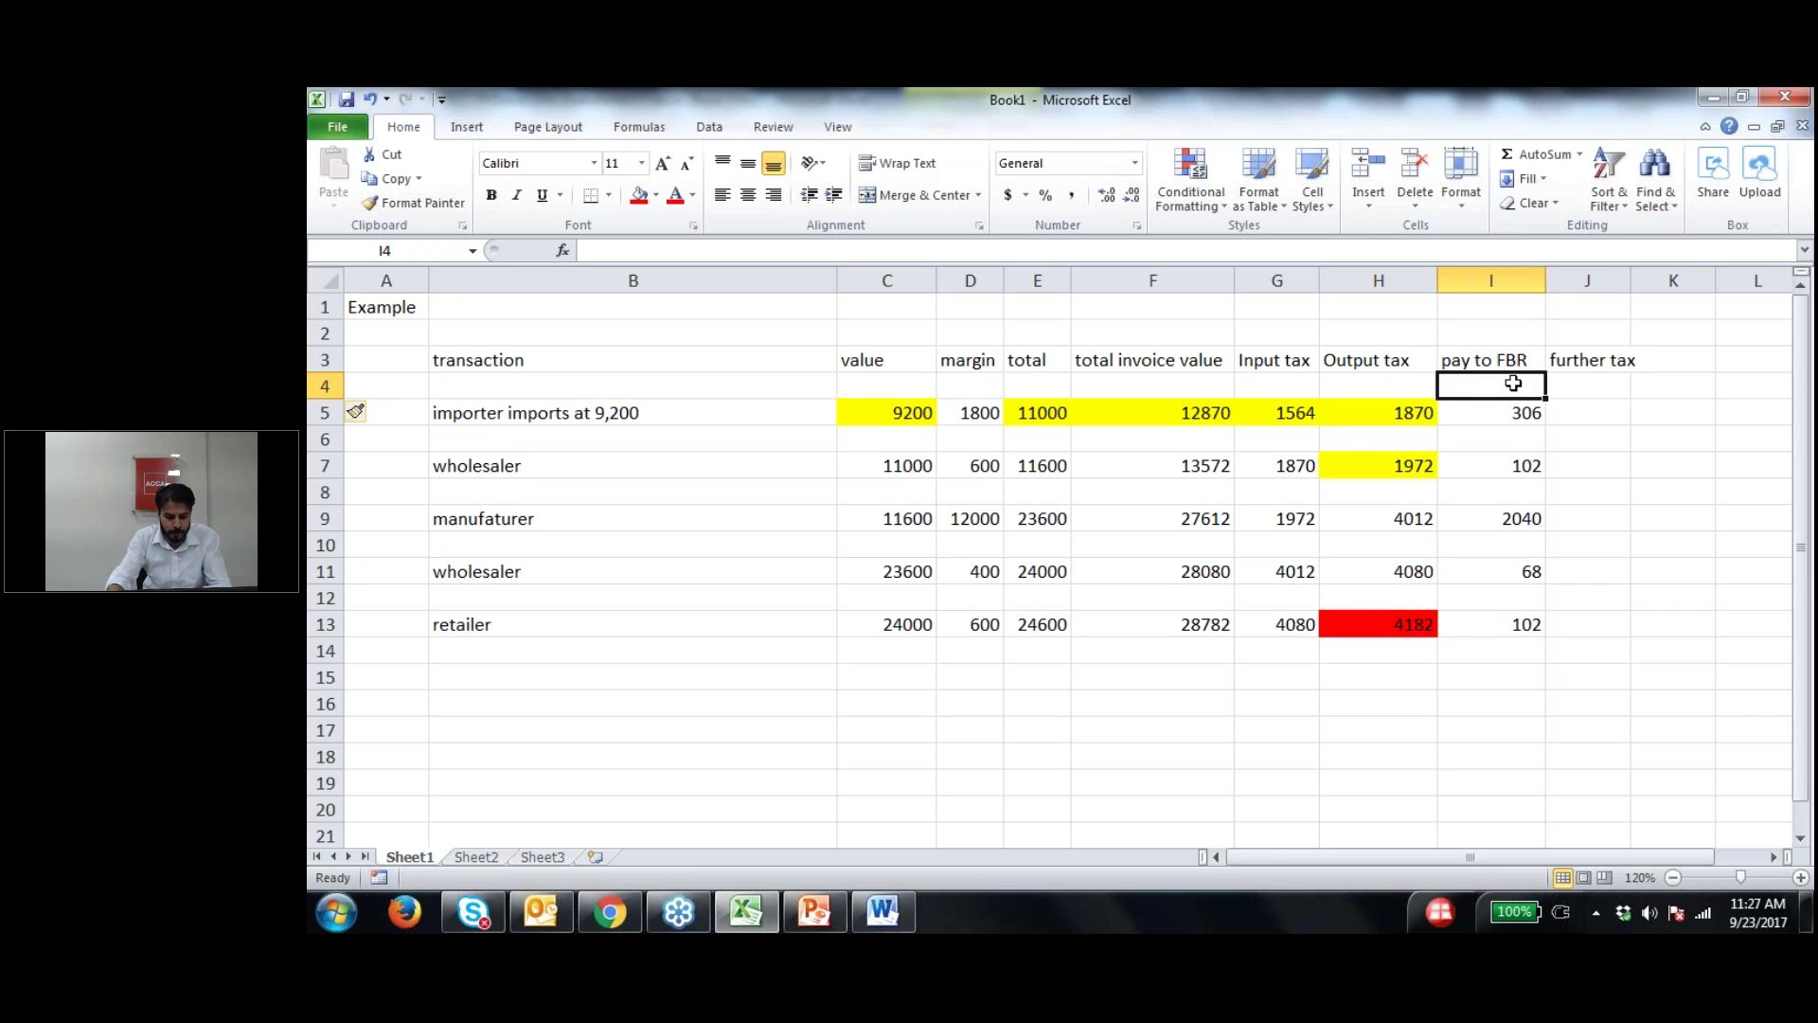
{"action": "type", "text": "1564"}
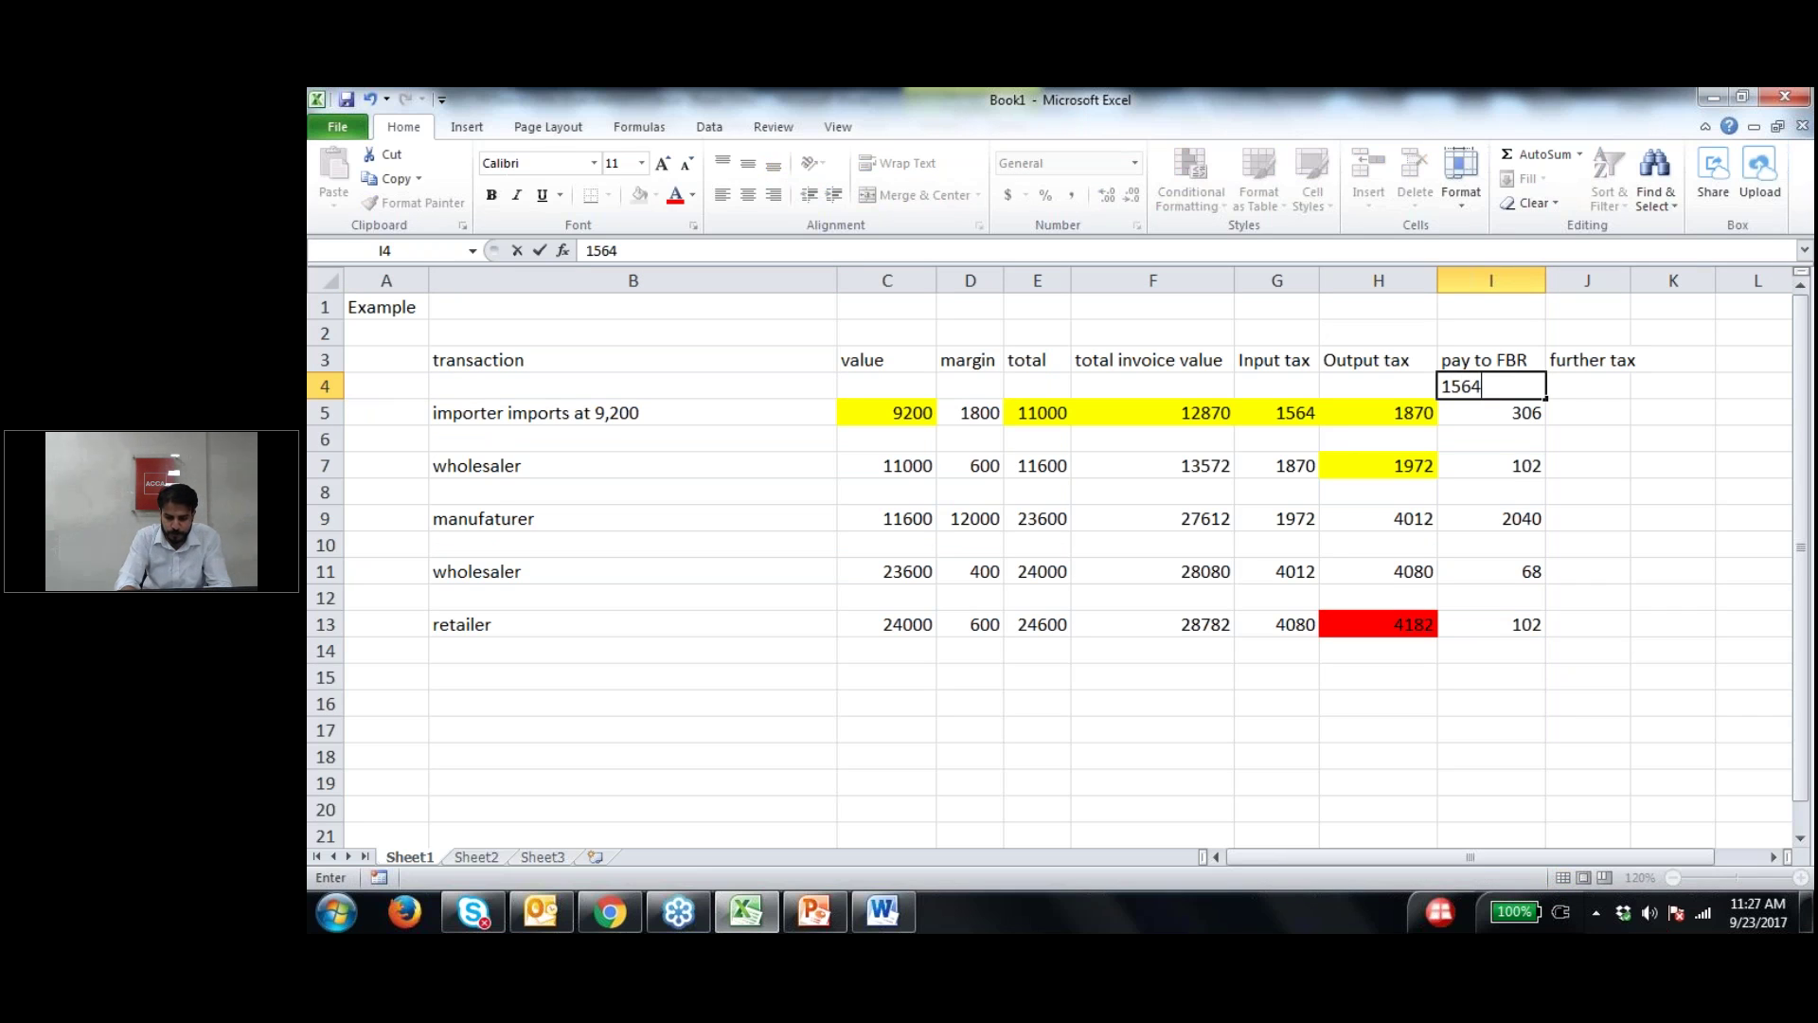
{"action": "key", "text": "Return"}
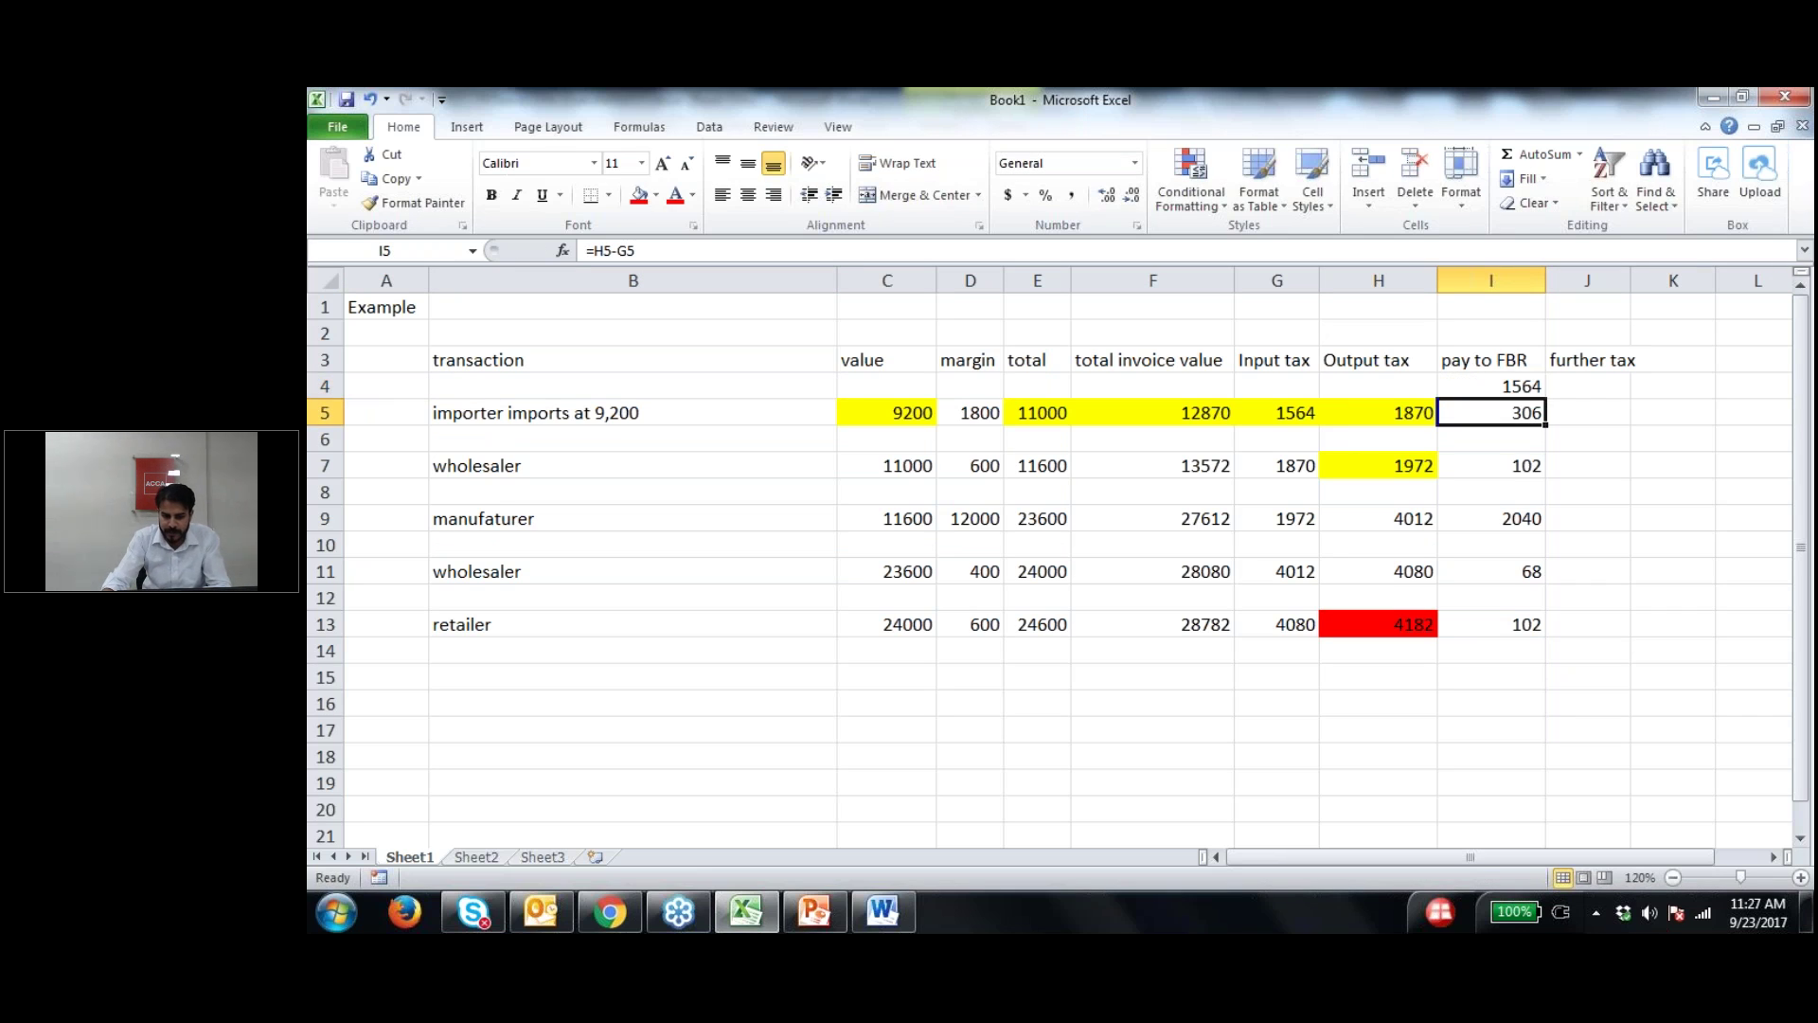
{"action": "left_click", "coordinate": [1285, 418]}
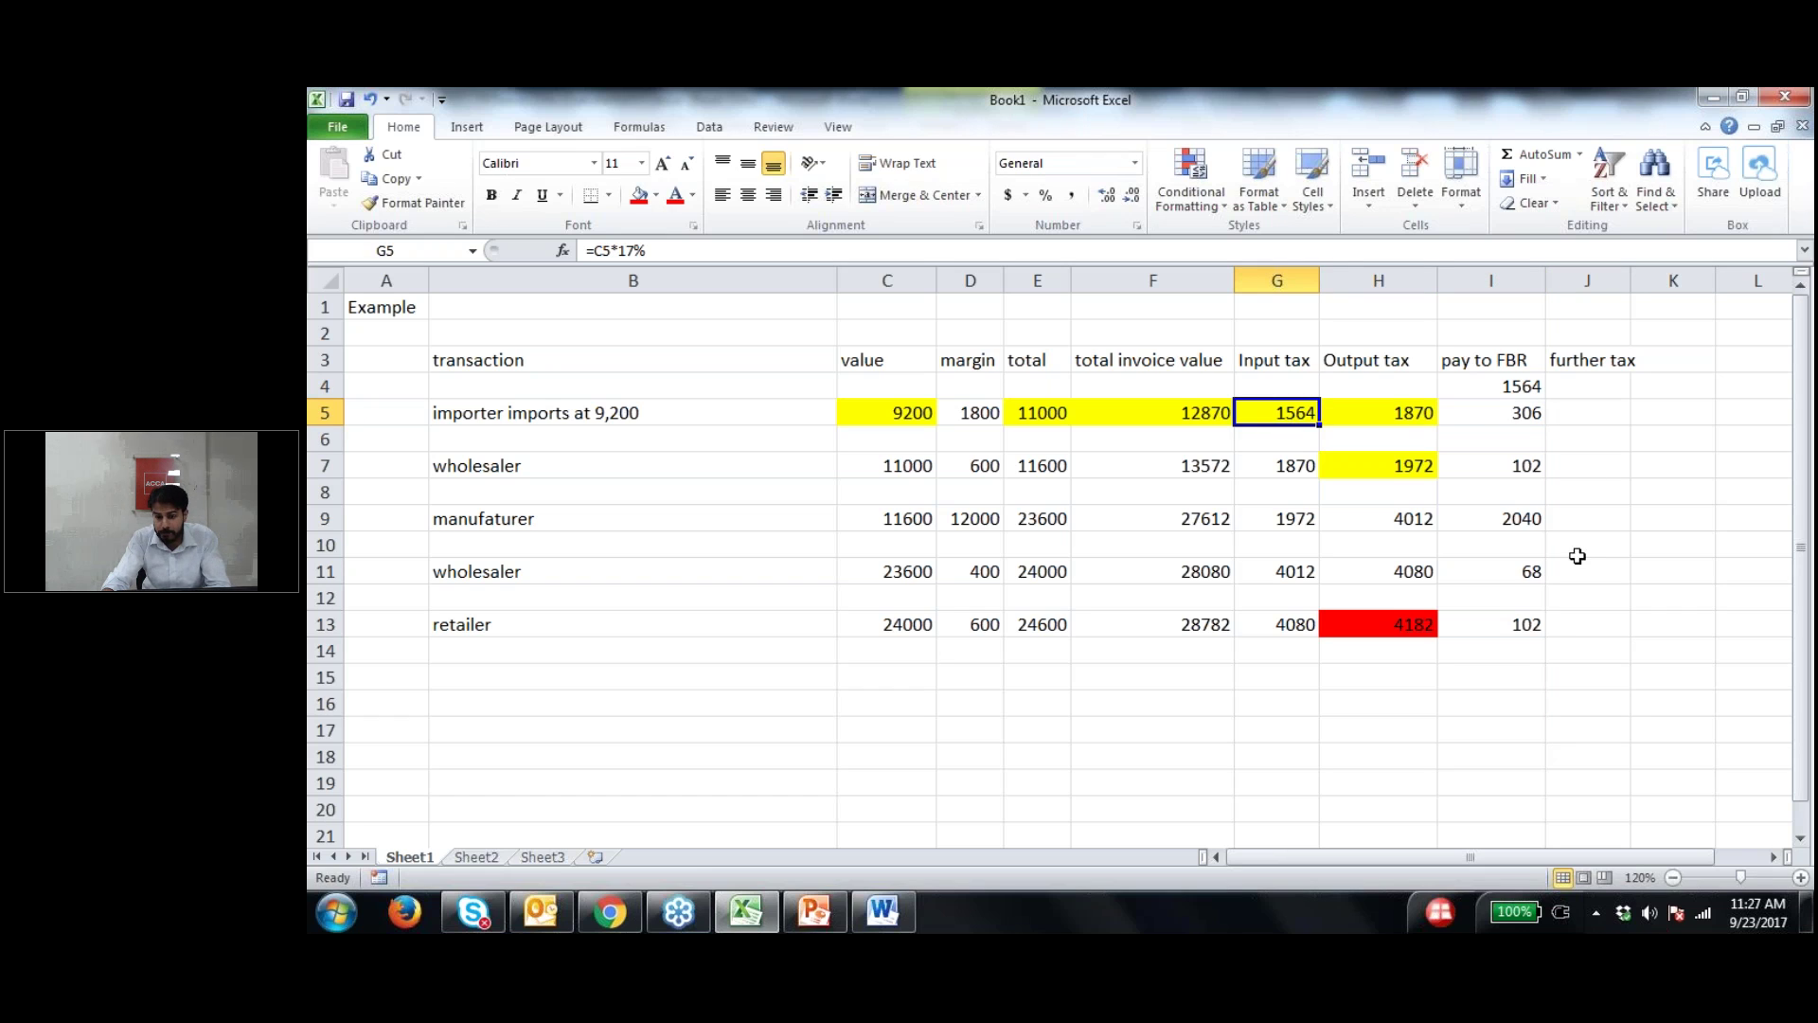
Step: Total the pay to FBR column in I14 with =SUM(I4:I13) and fill that cell with red
{"action": "left_click", "coordinate": [1489, 383]}
{"action": "left_click", "coordinate": [1489, 414]}
{"action": "left_click", "coordinate": [1490, 466]}
{"action": "left_click", "coordinate": [1489, 518]}
{"action": "left_click", "coordinate": [1491, 571]}
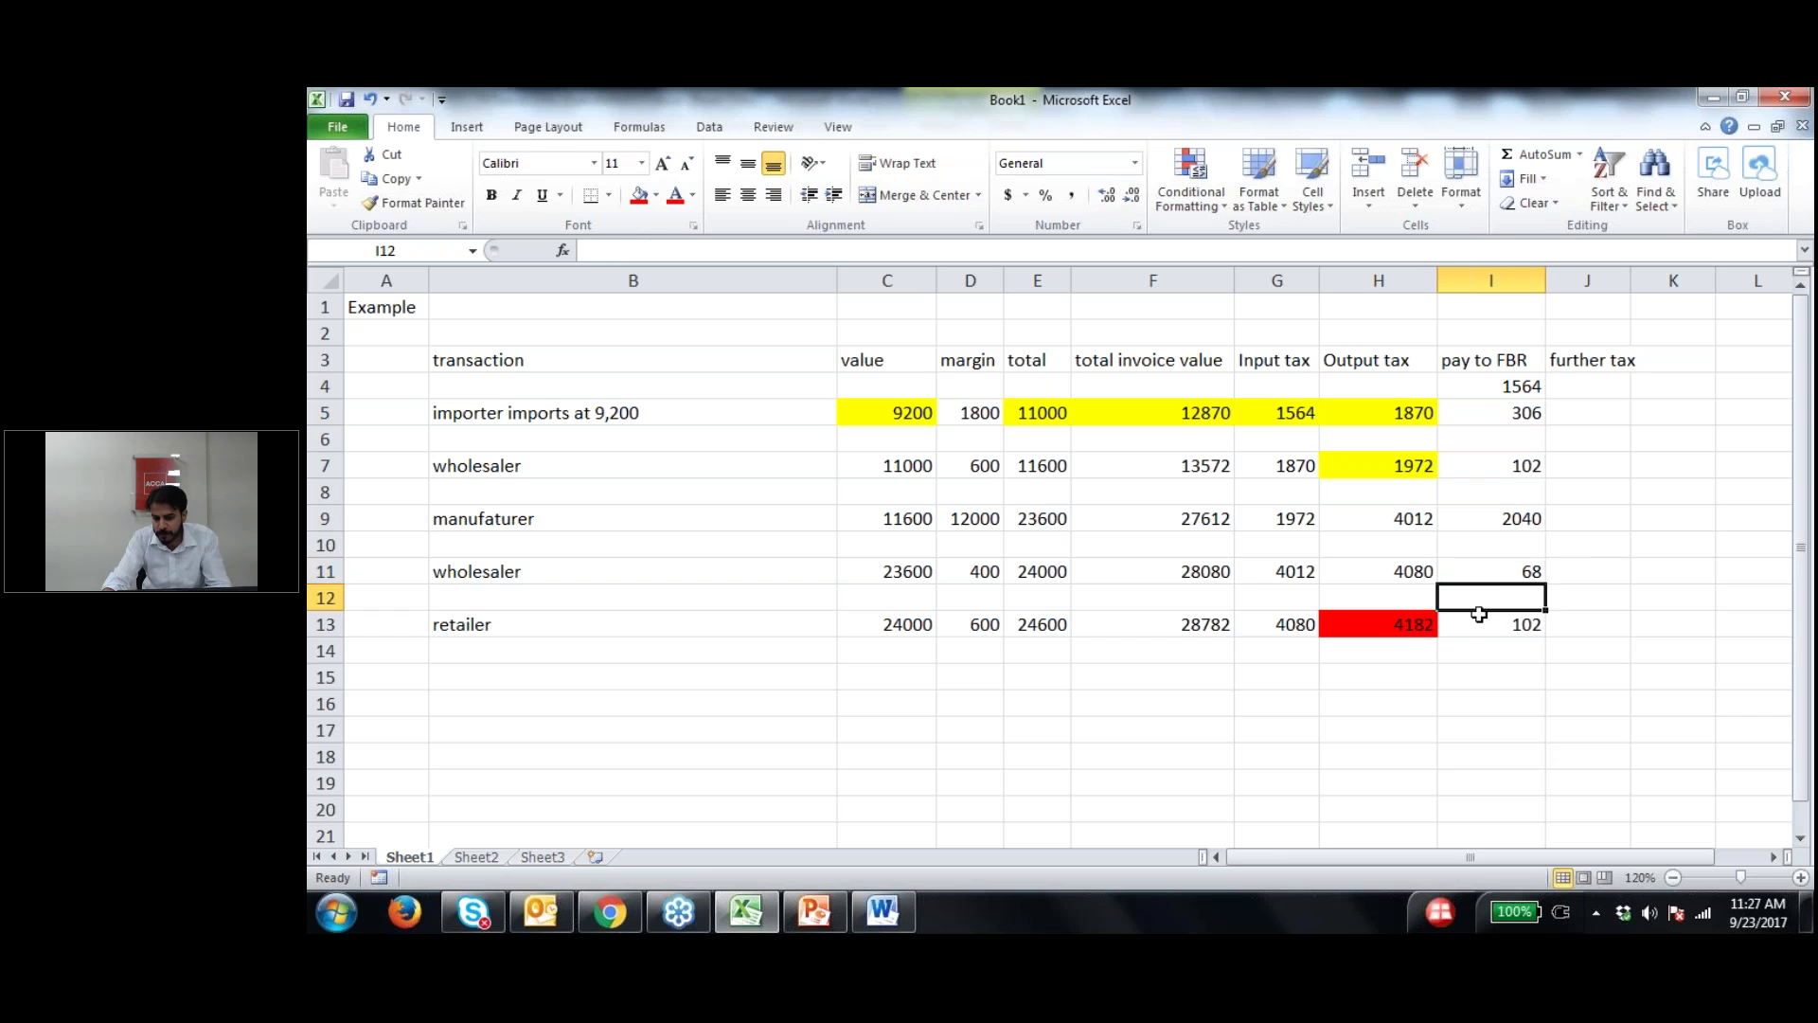
{"action": "left_click", "coordinate": [1526, 655]}
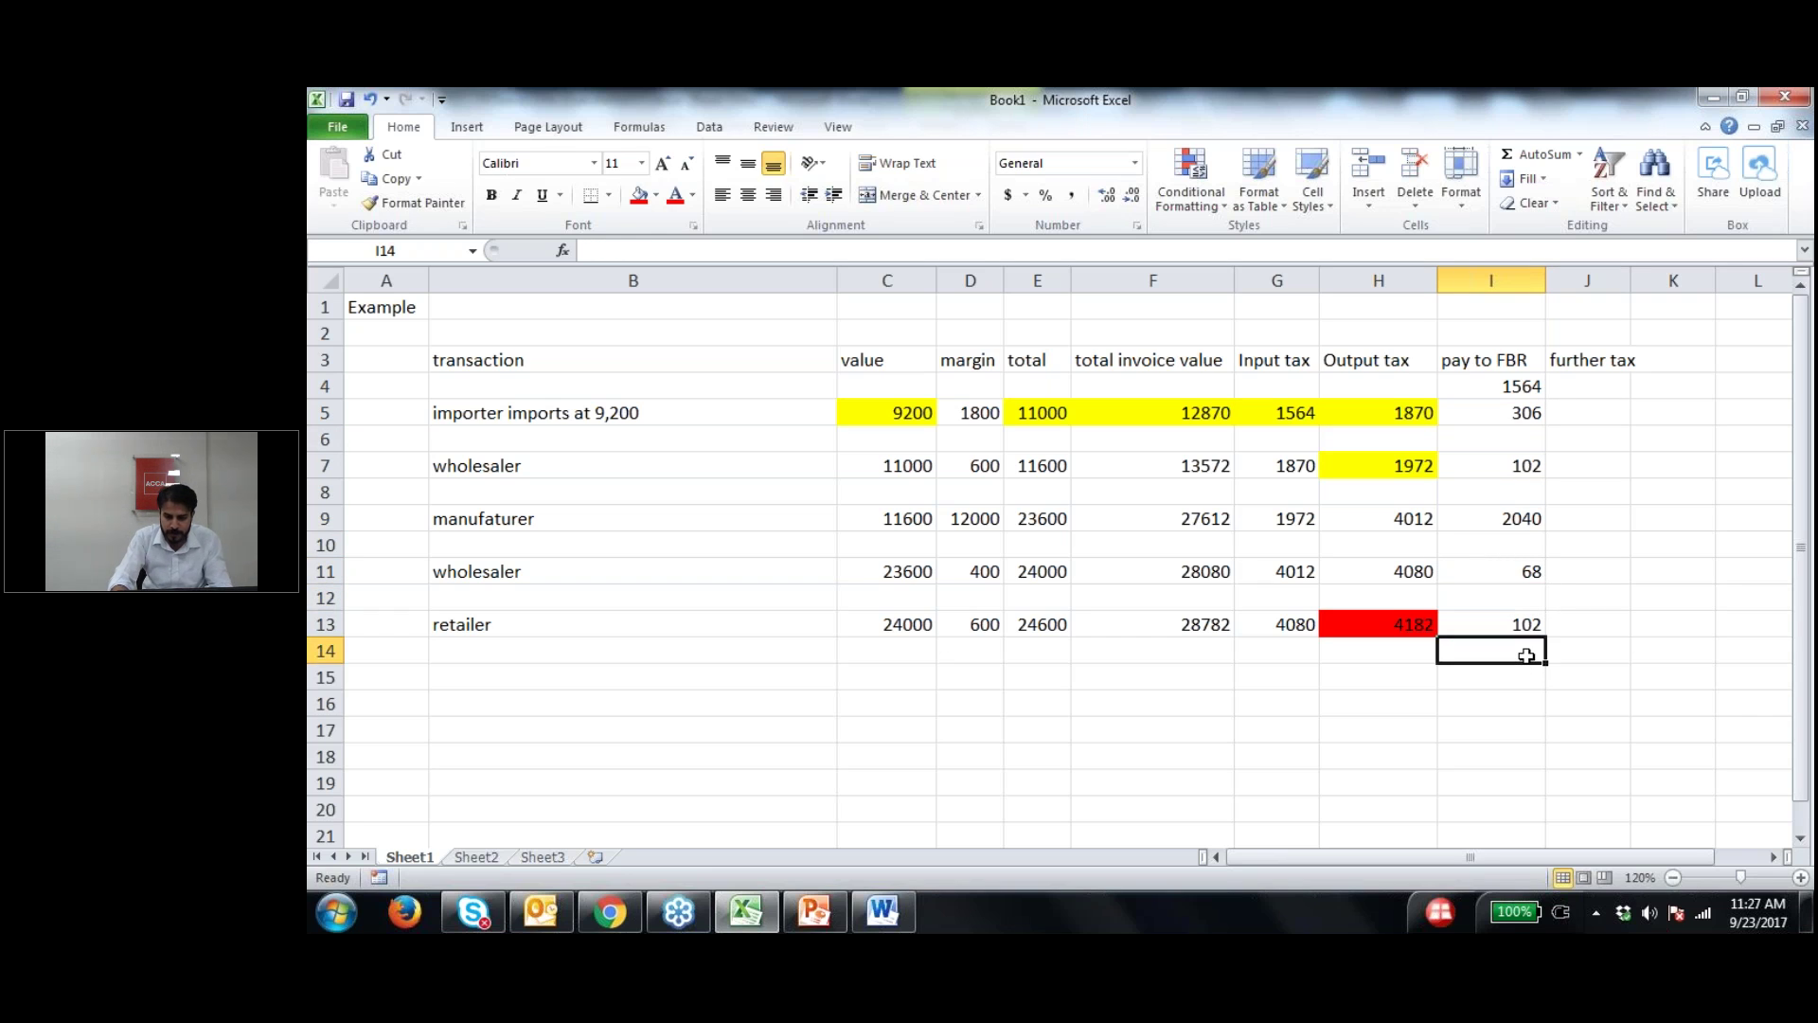
{"action": "type", "text": "=SUM("}
{"action": "key", "text": "Up"}
{"action": "key", "text": "Up"}
{"action": "key", "text": "Up"}
{"action": "key", "text": "Up"}
{"action": "key", "text": "Up"}
{"action": "key", "text": "Up"}
{"action": "key", "text": "Up"}
{"action": "key", "text": "Up"}
{"action": "key", "text": "Up"}
{"action": "key", "text": "Up"}
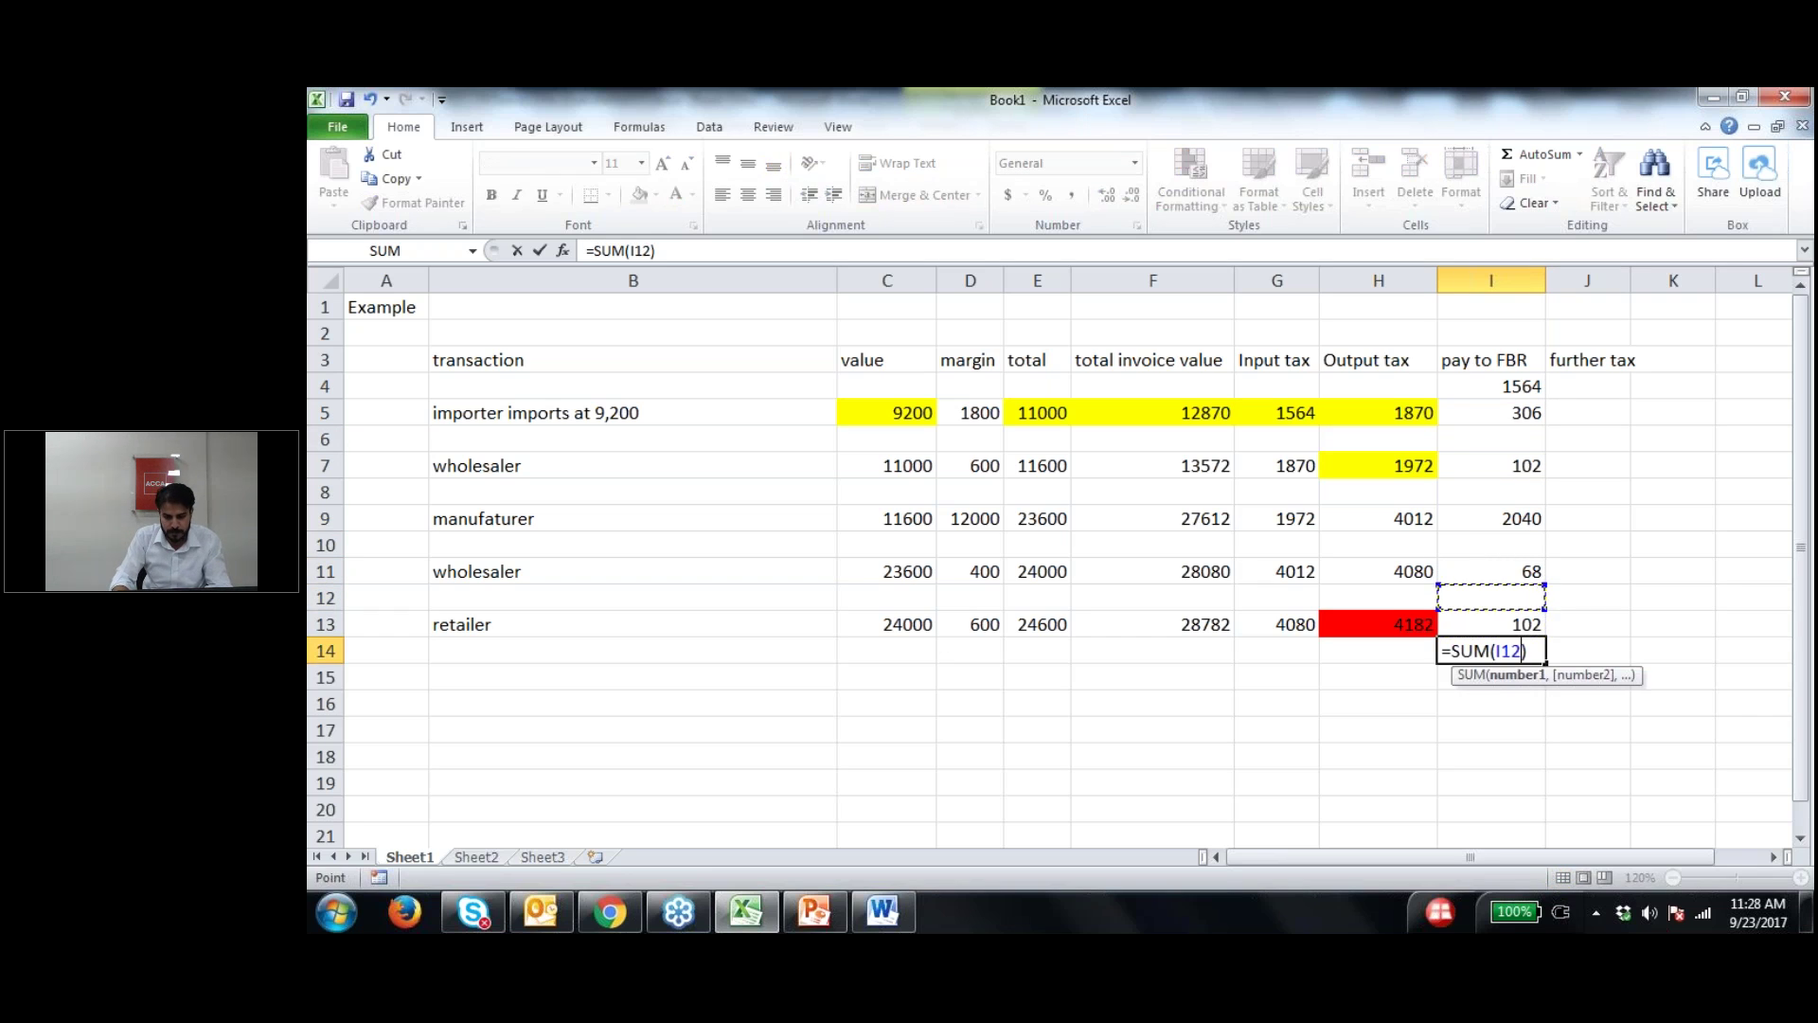
{"action": "key", "text": "shift+Down"}
{"action": "key", "text": "shift+Down"}
{"action": "key", "text": "shift+Down"}
{"action": "key", "text": "shift+Down"}
{"action": "key", "text": "shift+Down"}
{"action": "key", "text": "shift+Down"}
{"action": "key", "text": "shift+Down"}
{"action": "key", "text": "shift+Down"}
{"action": "key", "text": "shift+Down"}
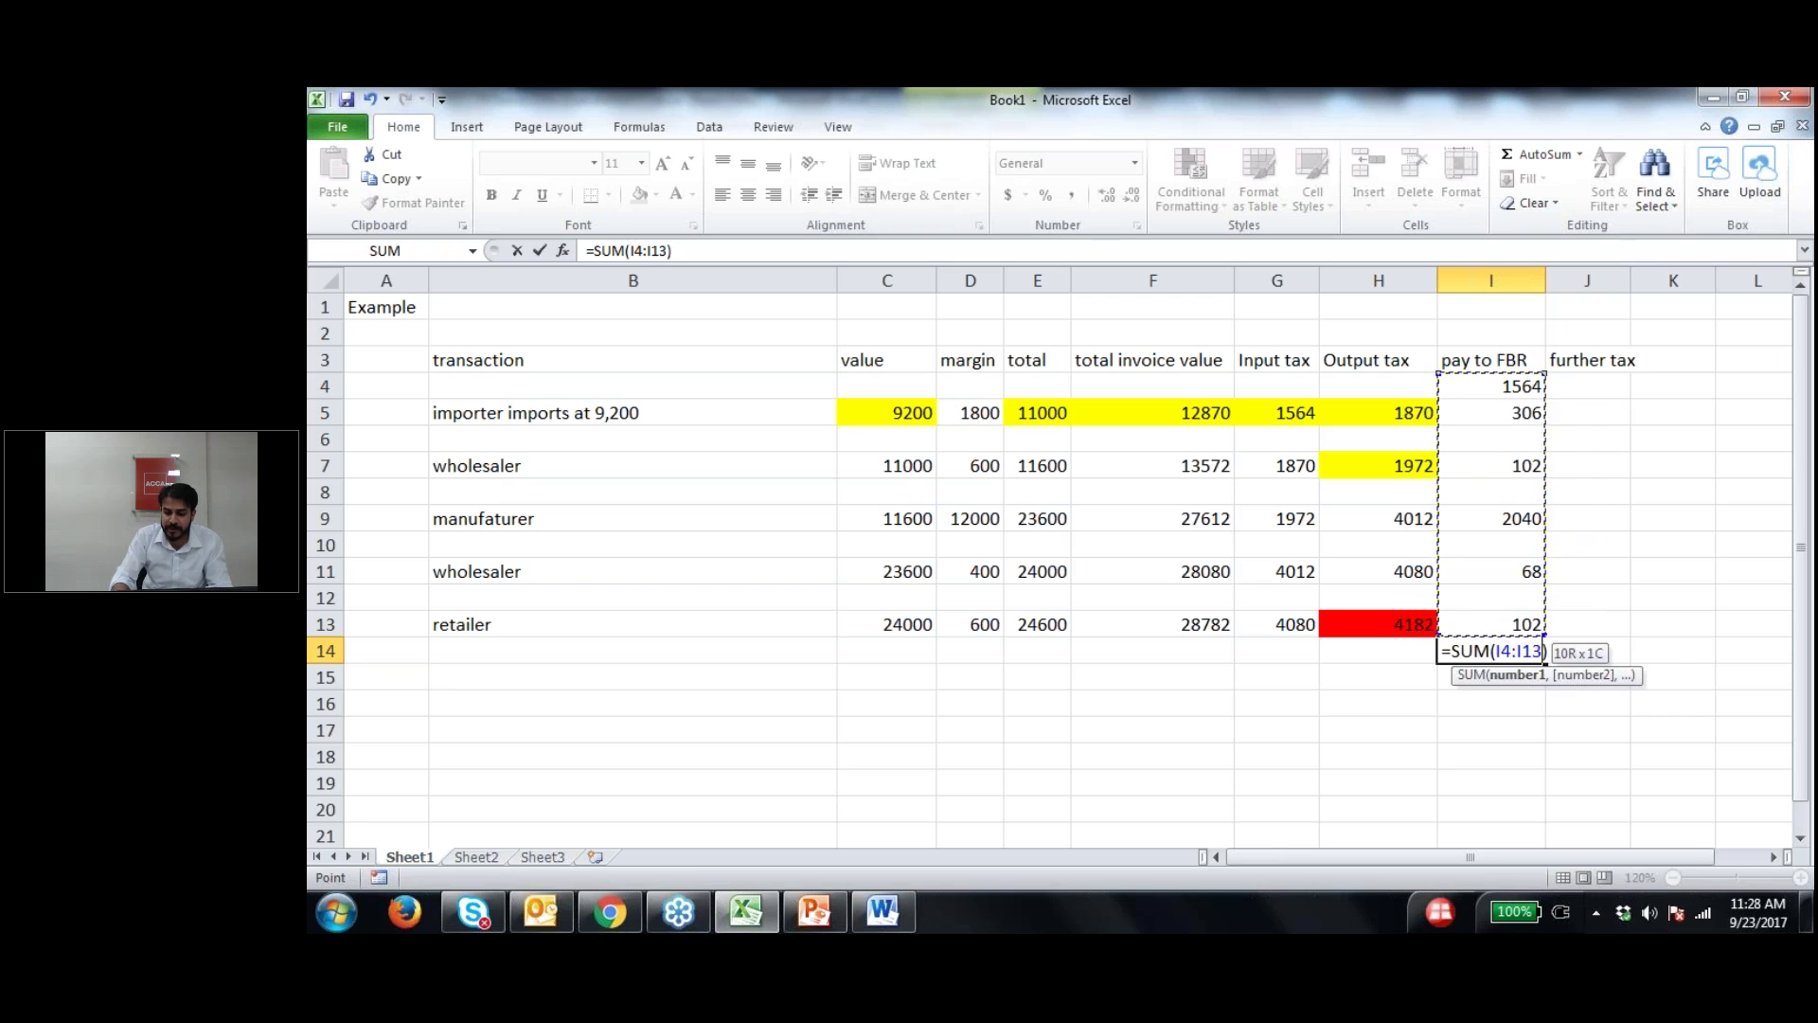
{"action": "key", "text": "Return"}
{"action": "left_click", "coordinate": [1531, 649]}
{"action": "left_click", "coordinate": [639, 195]}
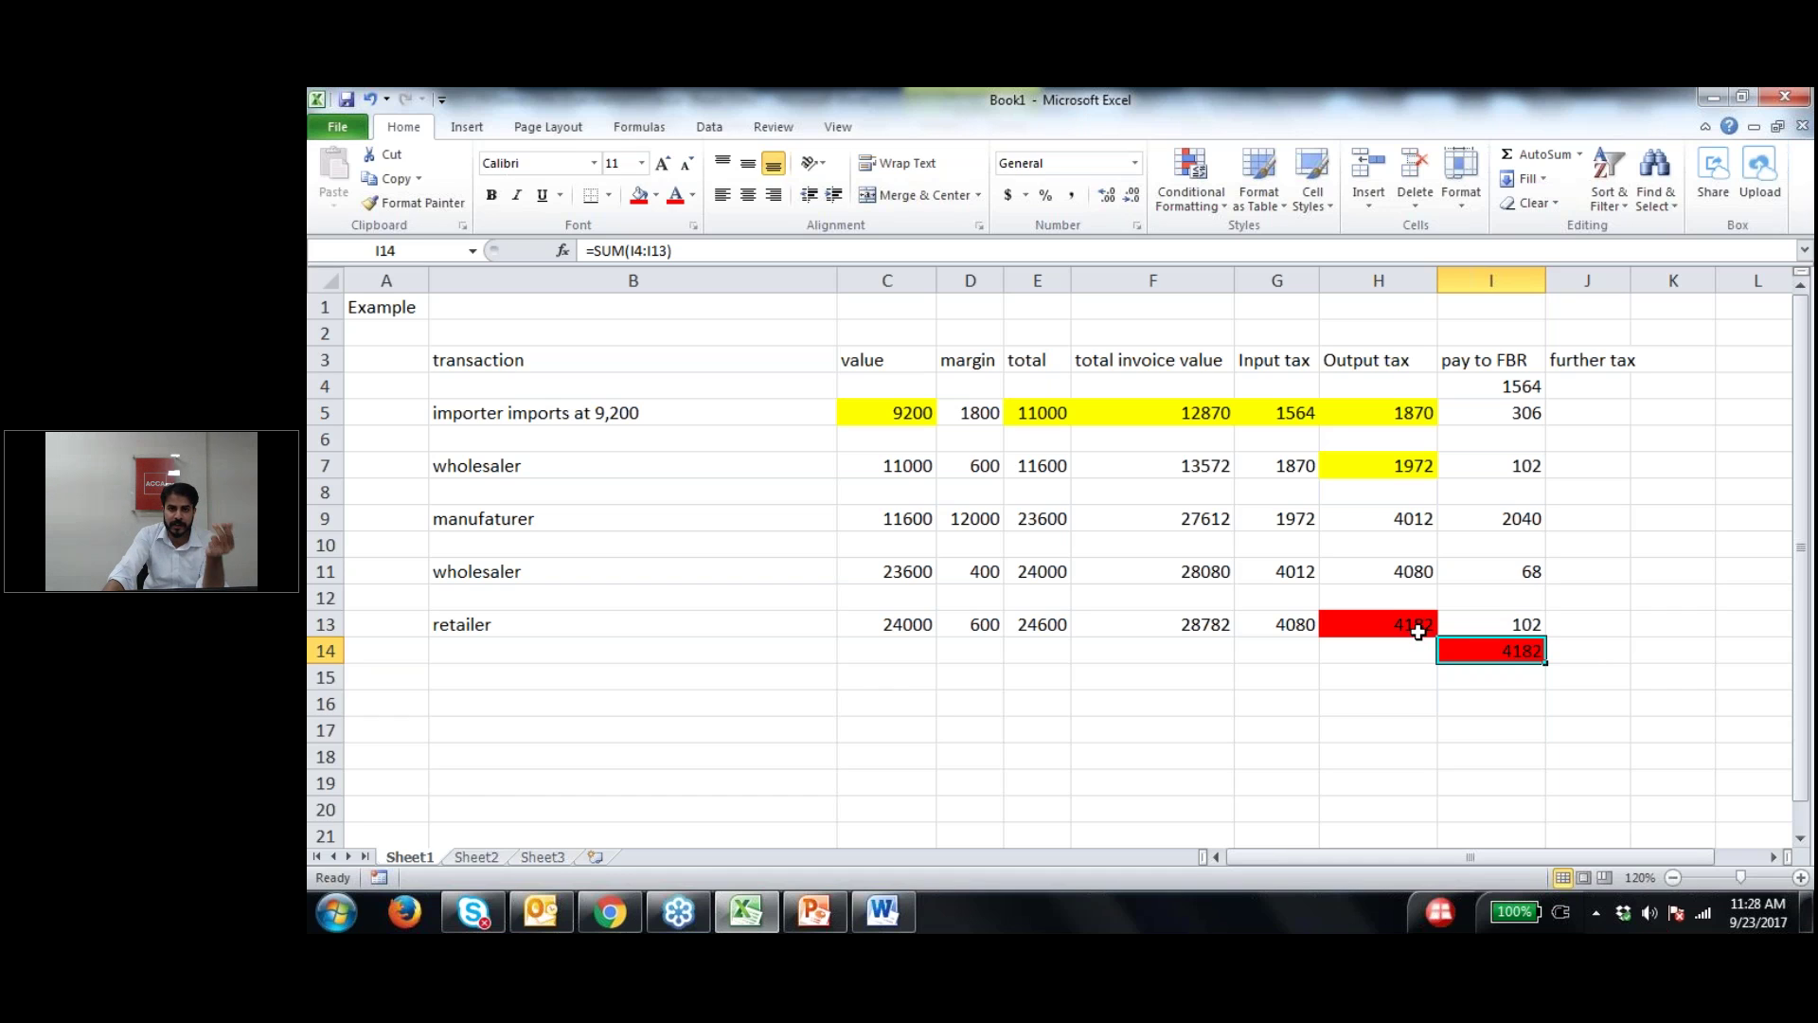
Step: Go through each pay to FBR amount in I4:I13, from the import payment down to the retailer
{"action": "left_click", "coordinate": [1509, 386]}
{"action": "left_click", "coordinate": [1496, 414]}
{"action": "left_click", "coordinate": [1500, 465]}
{"action": "left_click", "coordinate": [1503, 516]}
{"action": "left_click", "coordinate": [1498, 570]}
{"action": "left_click", "coordinate": [1494, 624]}
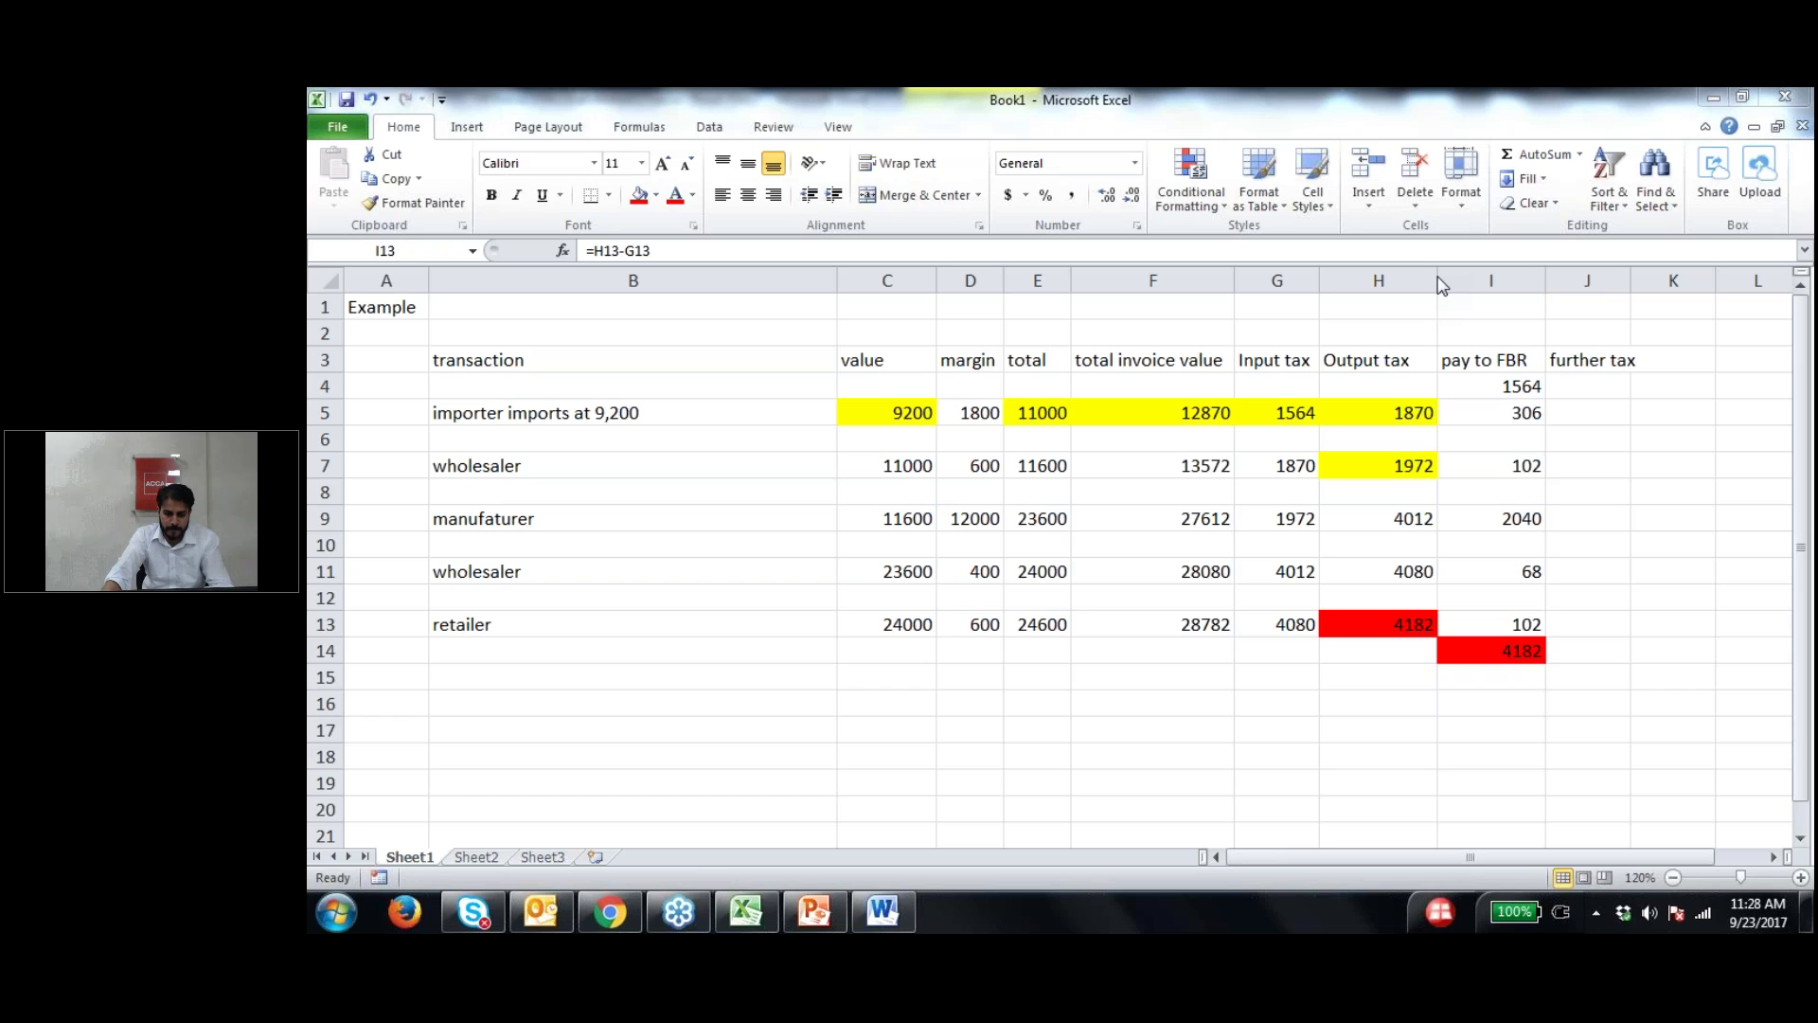
Step: Examine the manufacturer's total in E9 and the components of its margin formula in D9, leaving the formula as it is
{"action": "left_click", "coordinate": [1048, 516]}
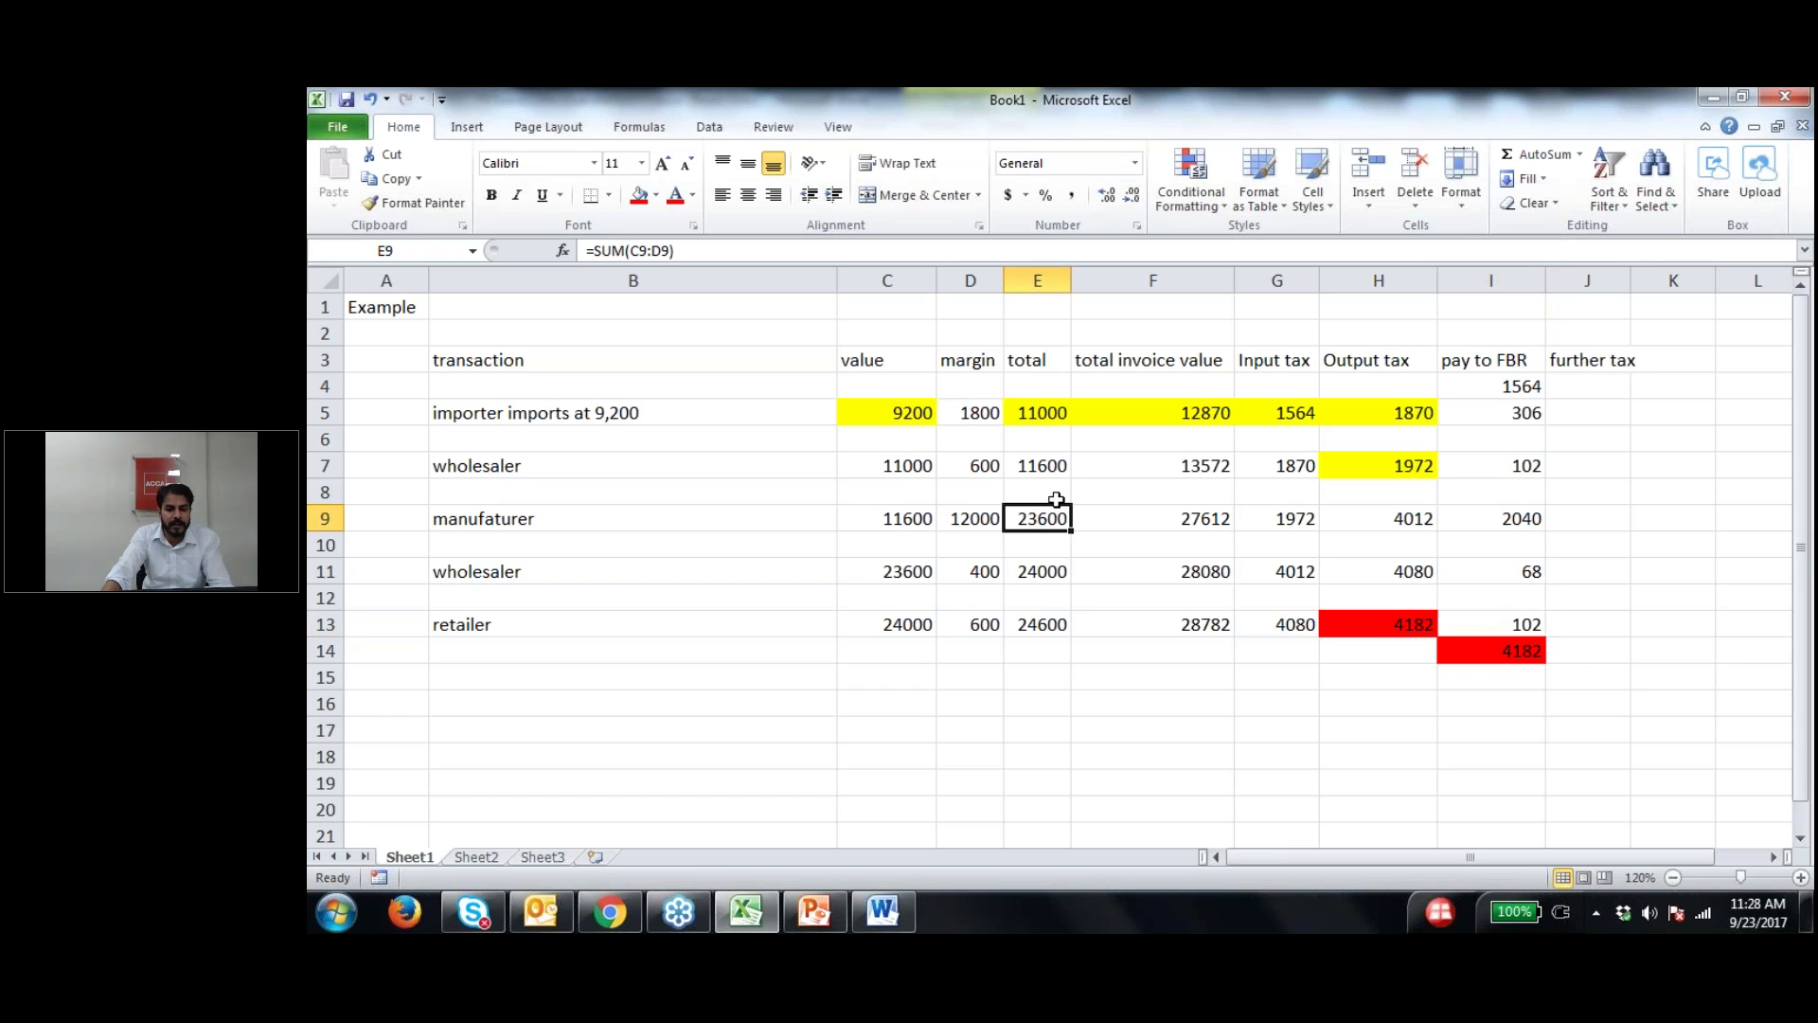
{"action": "left_click", "coordinate": [988, 513]}
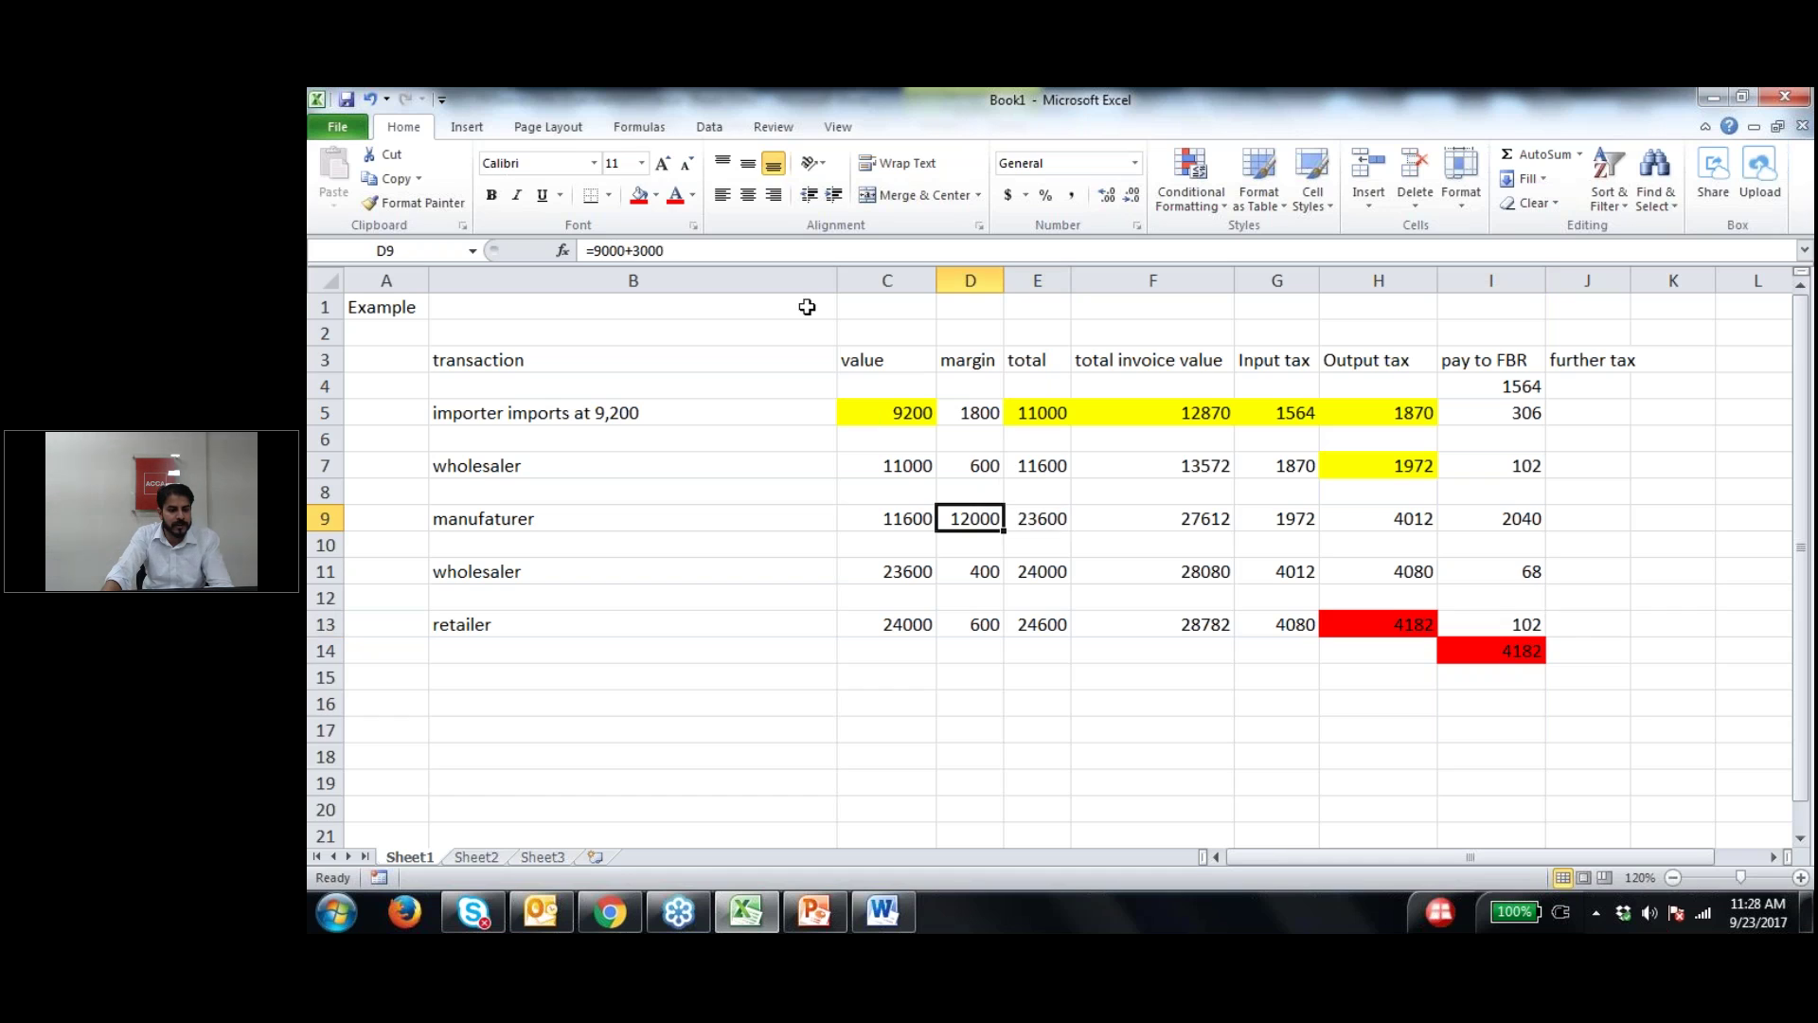
{"action": "double_click", "coordinate": [978, 526]}
{"action": "left_click_drag", "start_coordinate": [990, 518], "coordinate": [954, 514]}
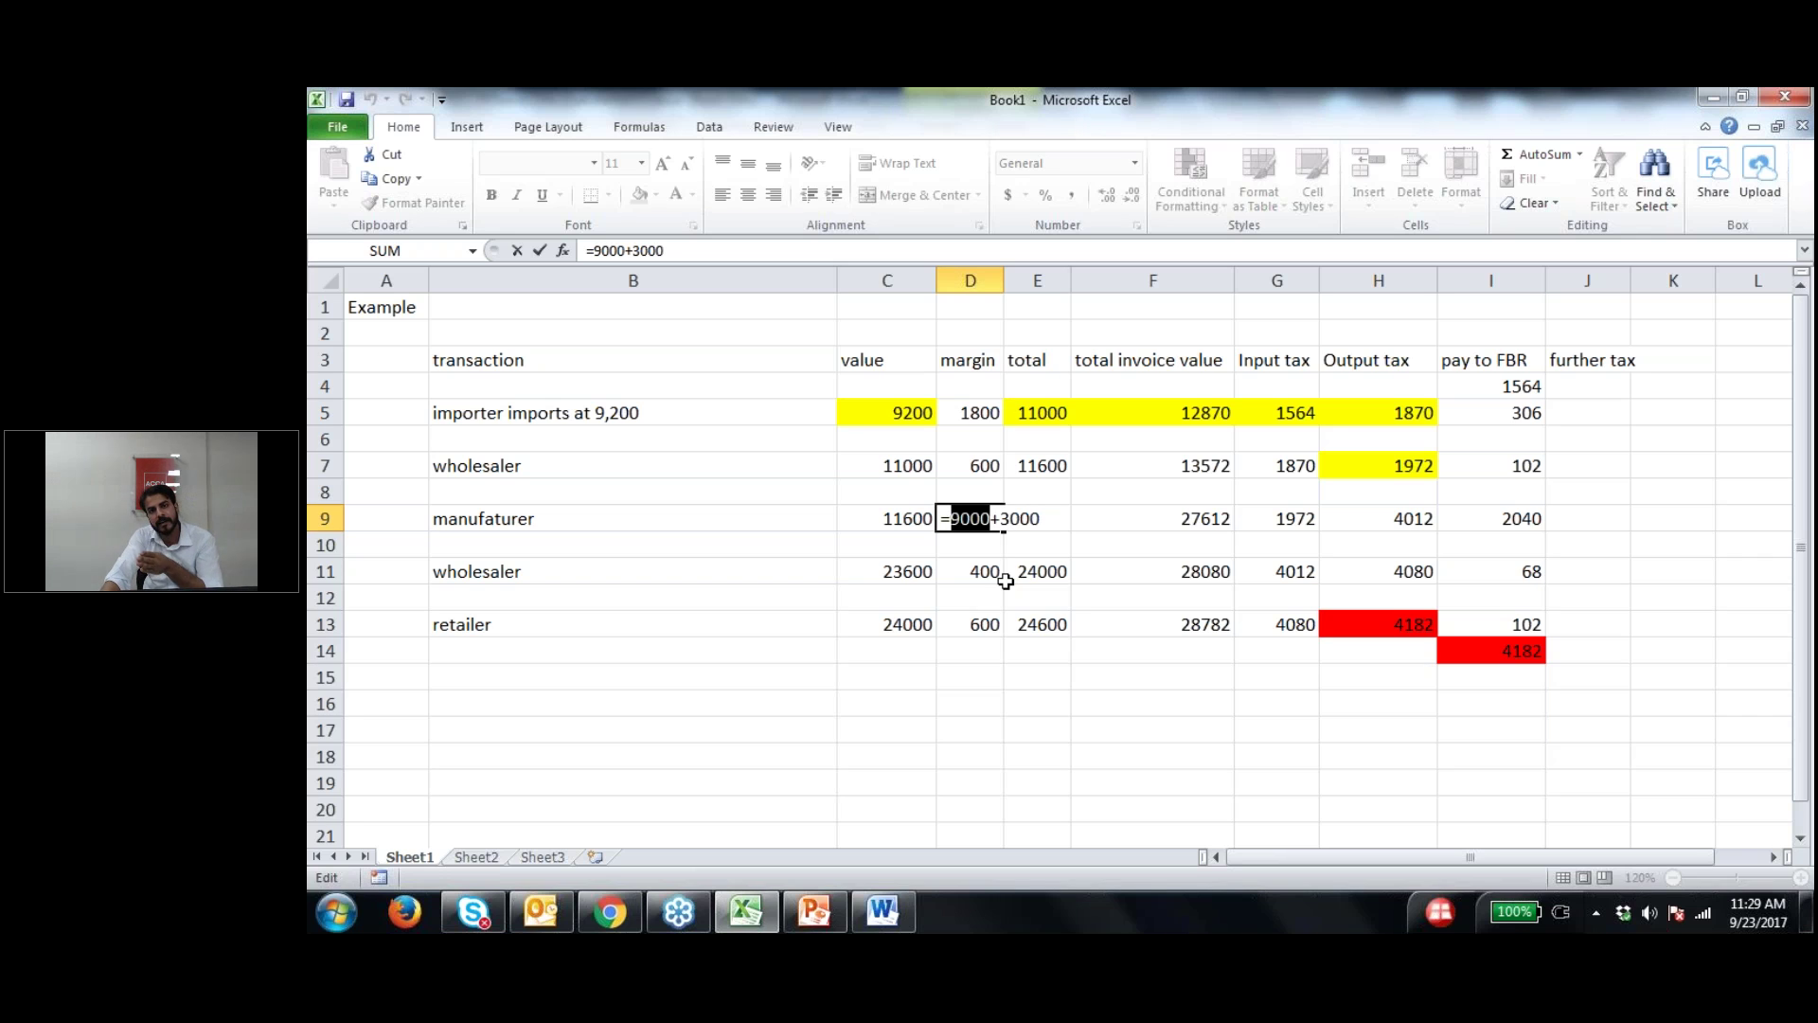
{"action": "left_click", "coordinate": [1339, 669]}
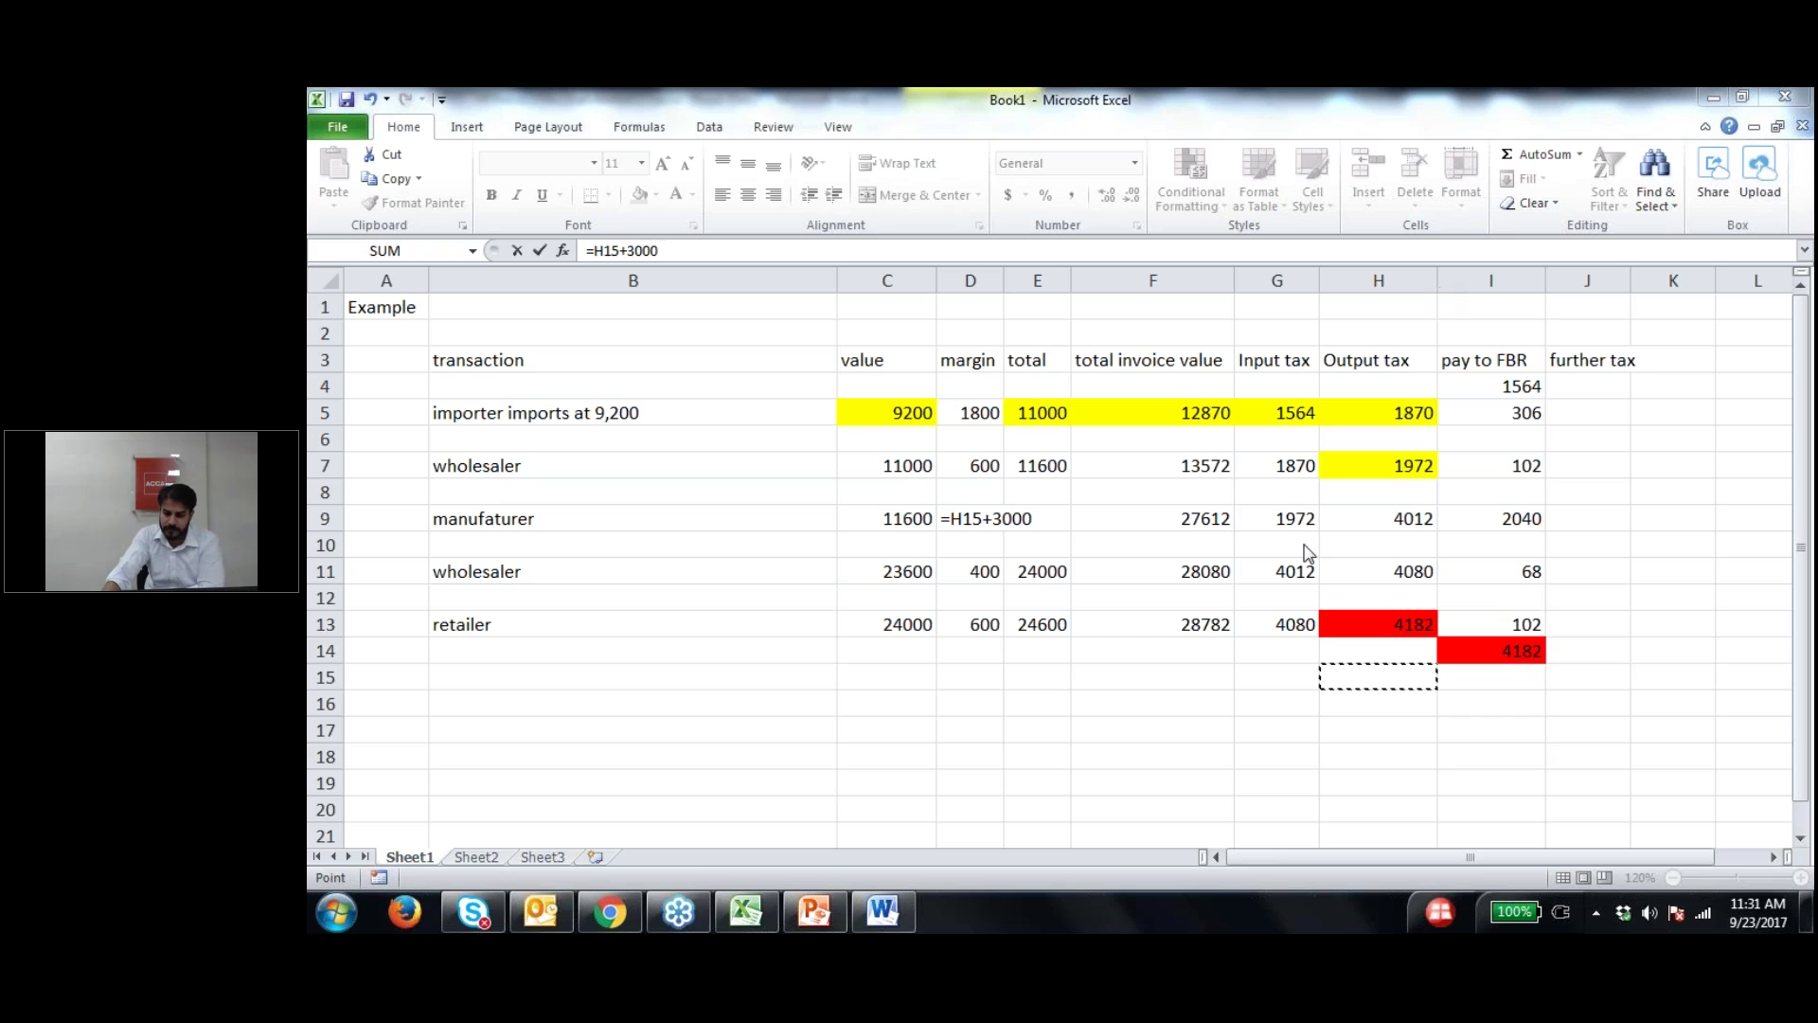
{"action": "key", "text": "Escape"}
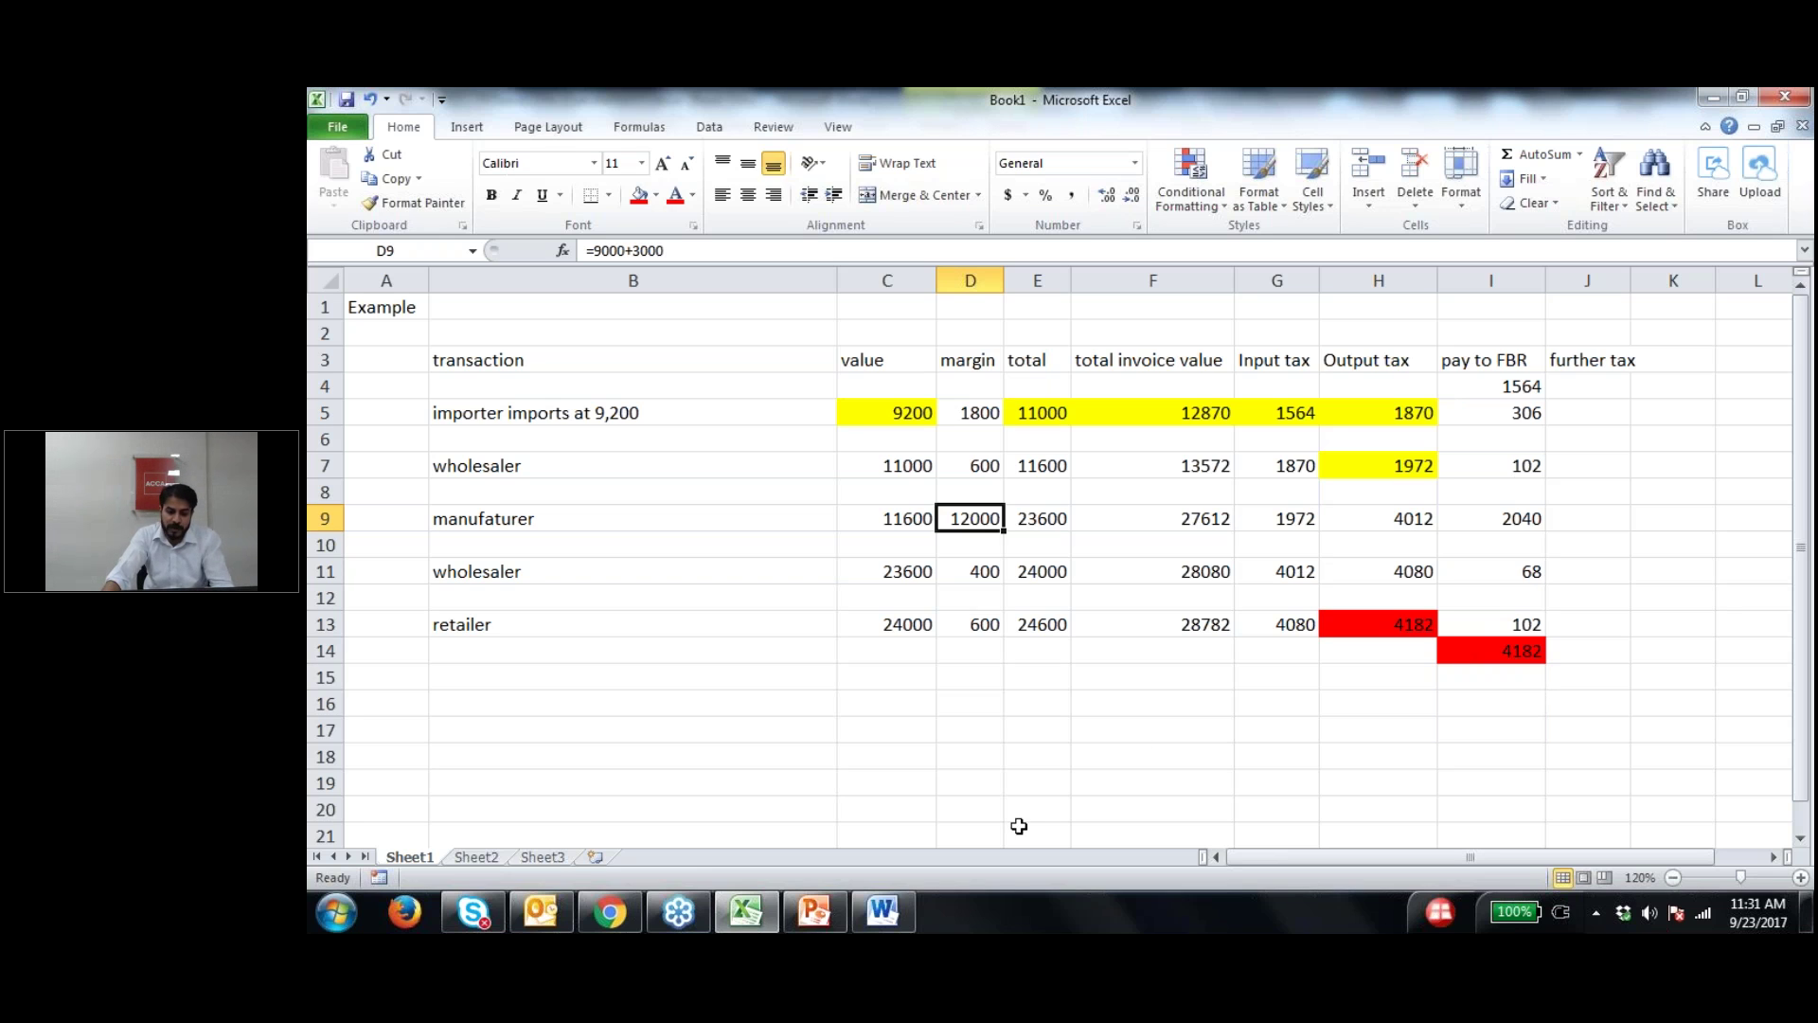
Step: Switch to the sales tax notes document in Word
{"action": "left_click", "coordinate": [901, 907]}
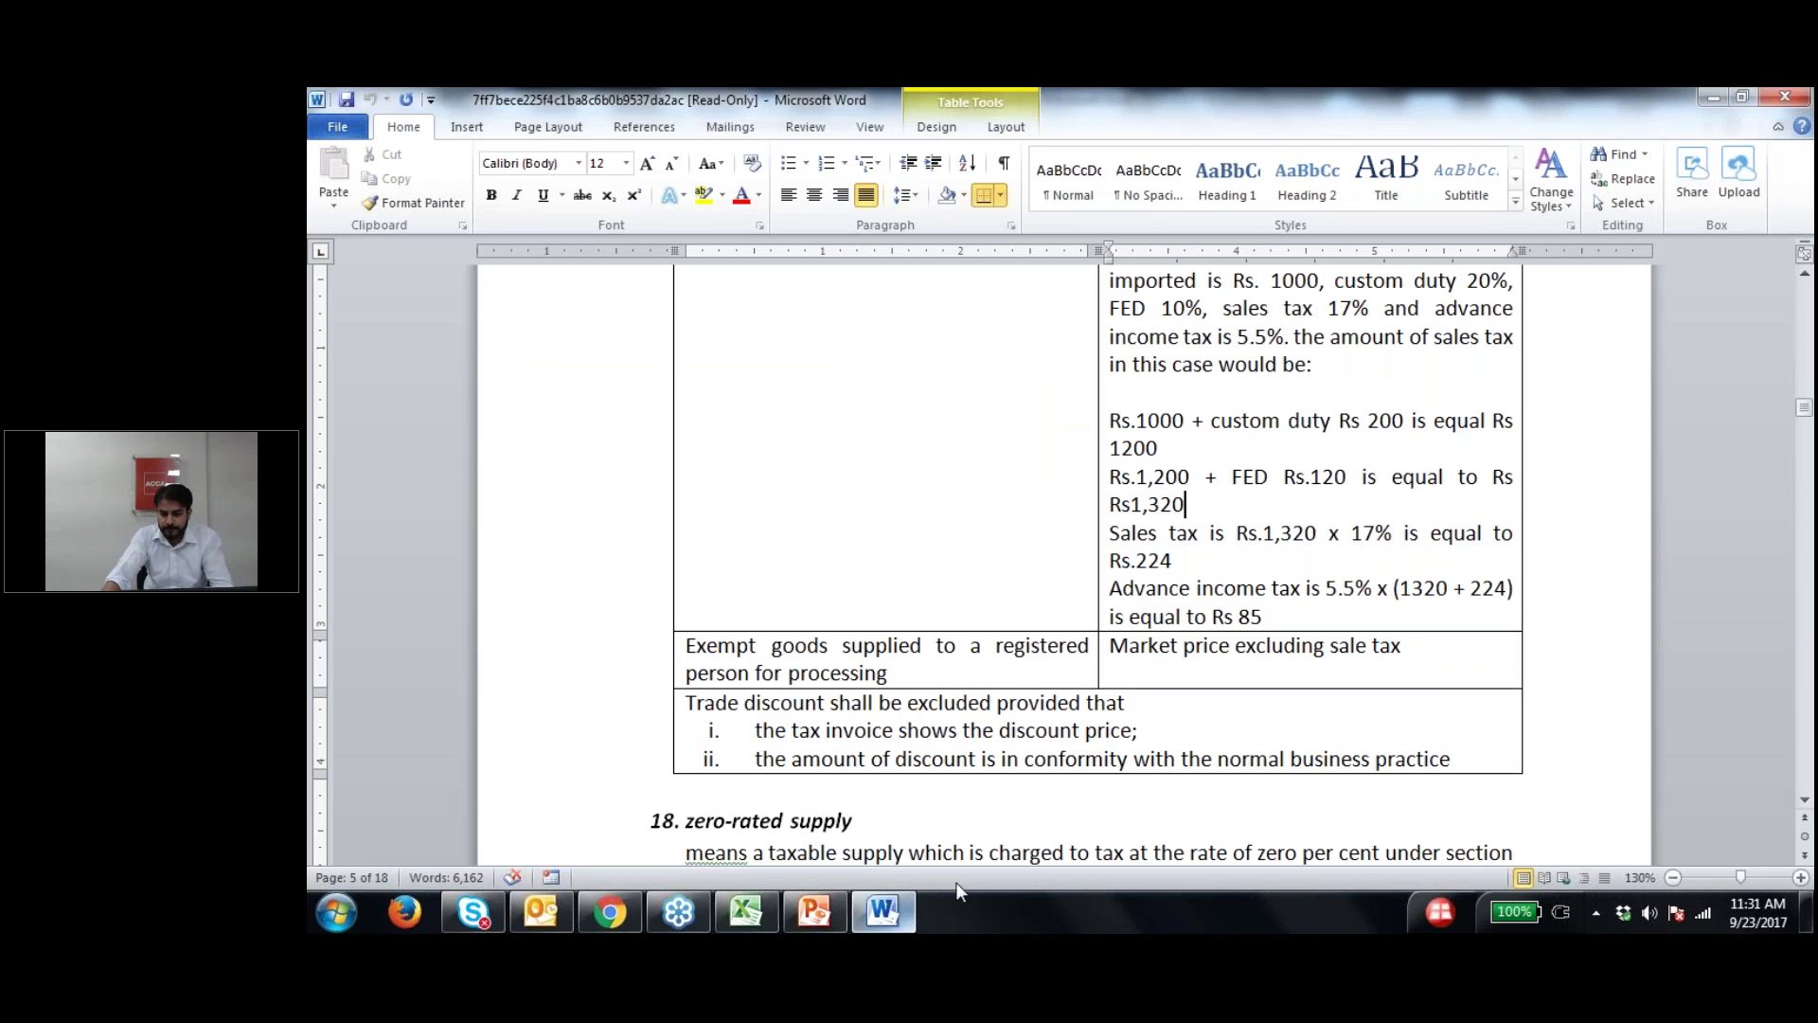